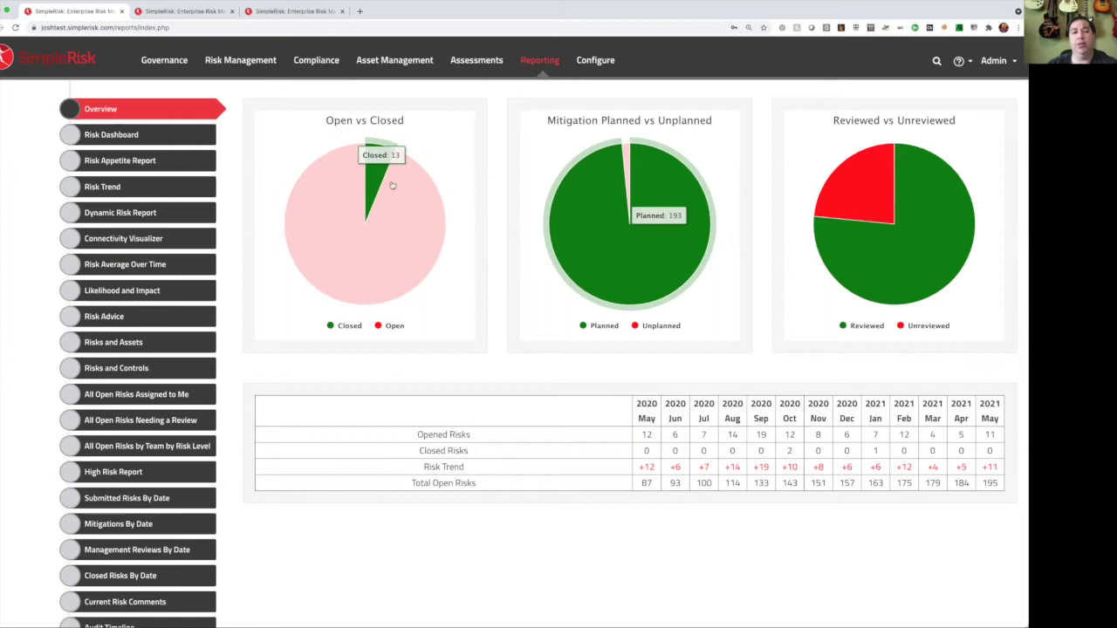
Examine the open, mitigation and review pie charts and the monthly risk trend table on the reporting overview.
mouse_move(398, 191)
mouse_move(373, 147)
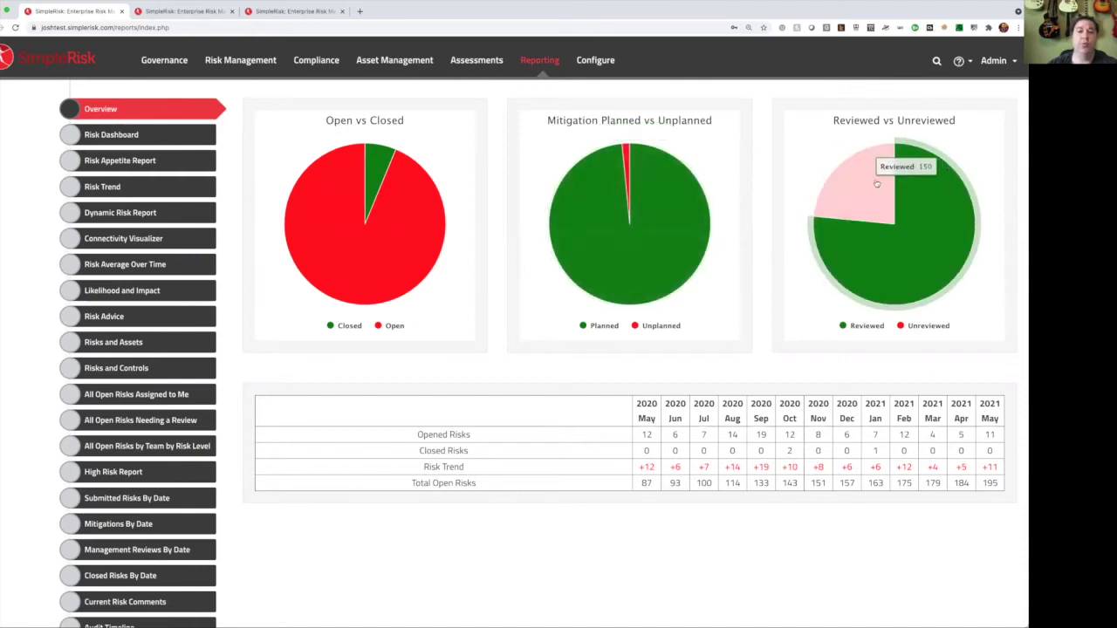
mouse_move(869, 182)
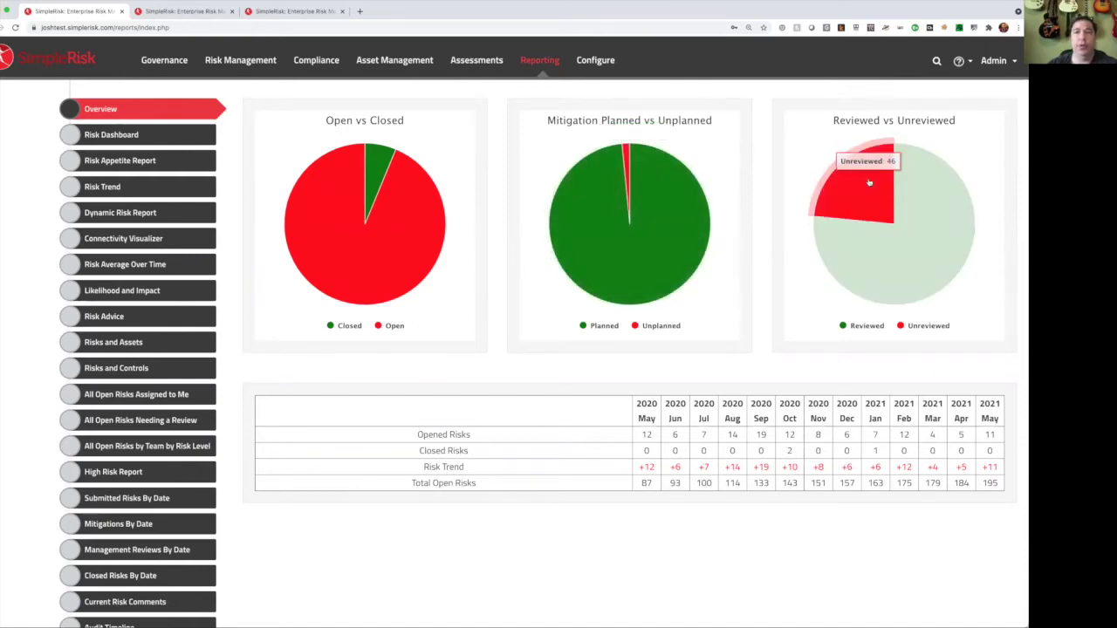
mouse_move(327, 229)
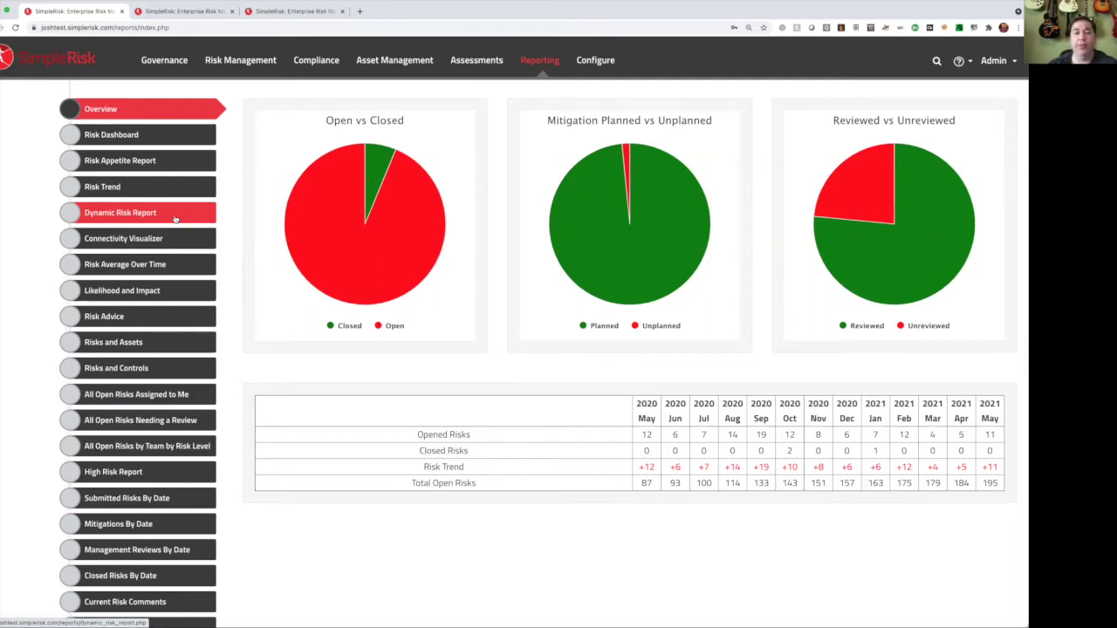
left_click_drag(616, 413, 997, 421)
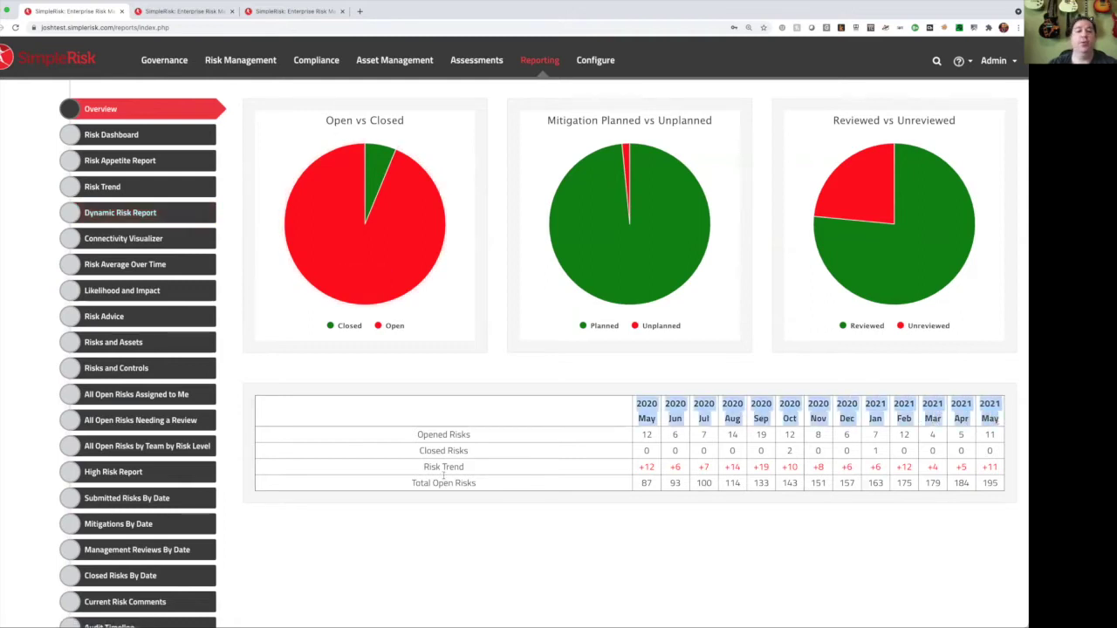
double_click(429, 434)
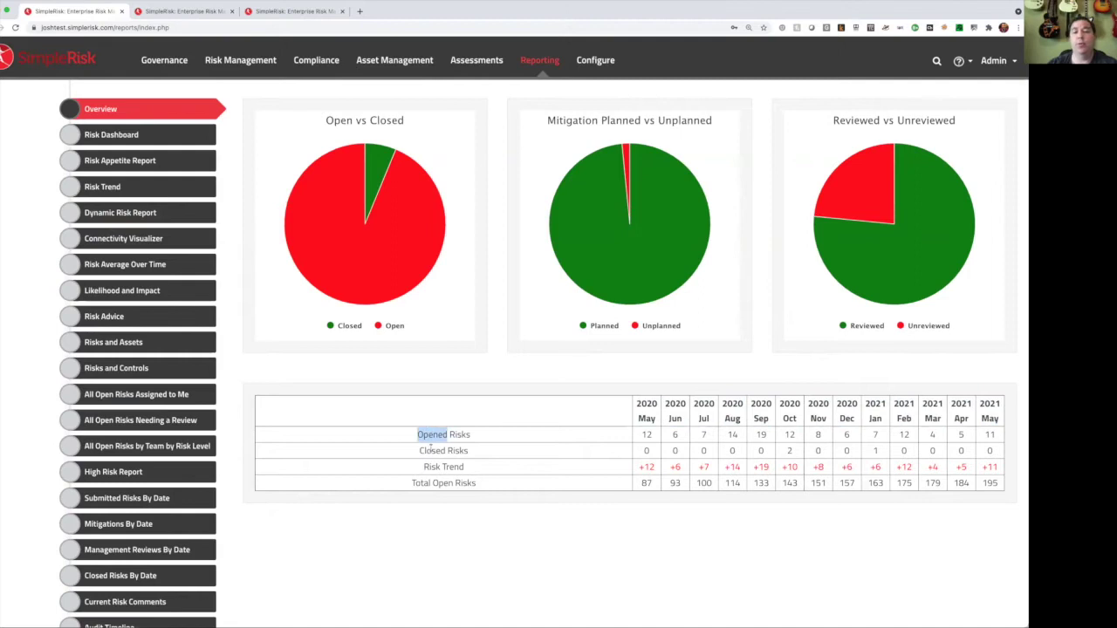
double_click(431, 450)
double_click(455, 466)
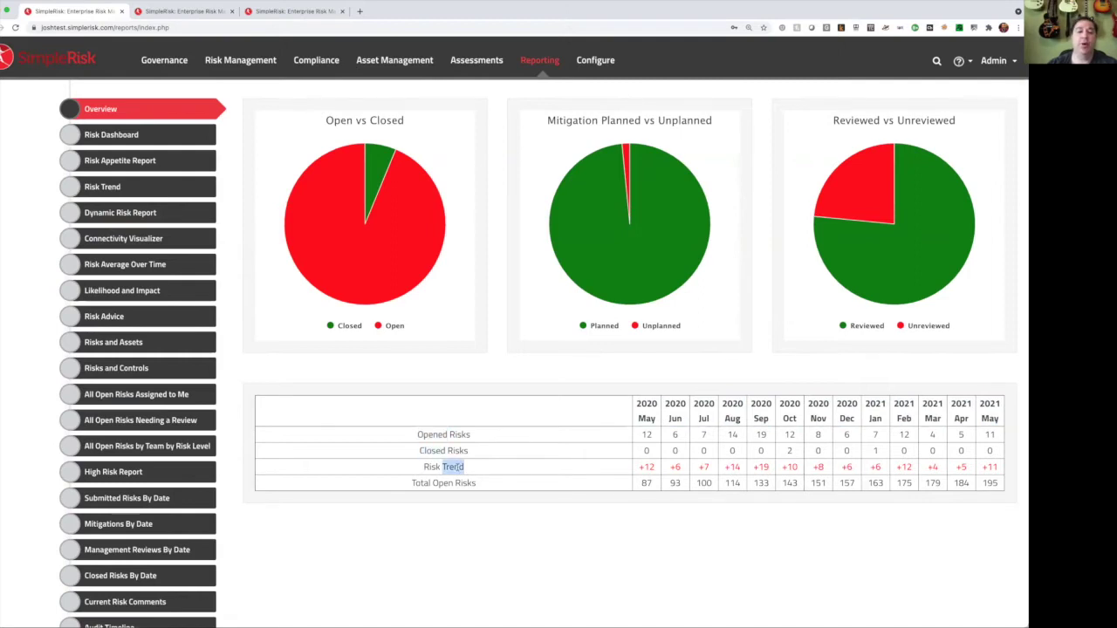
left_click_drag(410, 483, 482, 485)
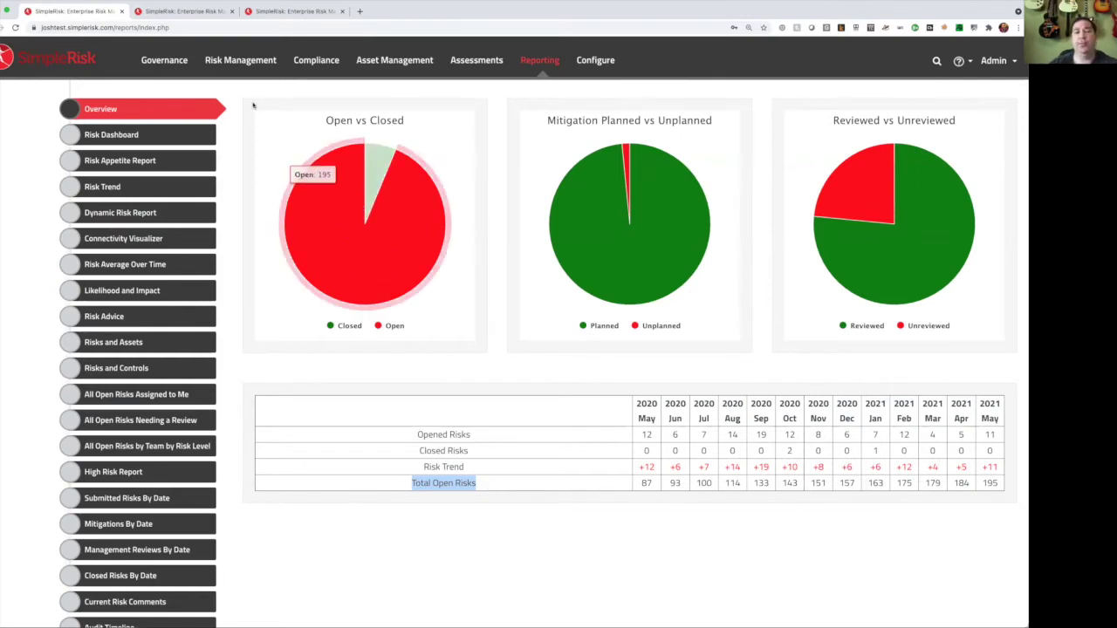
Open the Risk Management submission form and enter the subject "Unencrypted ssh key on server x" for a new risk.
left_click(242, 68)
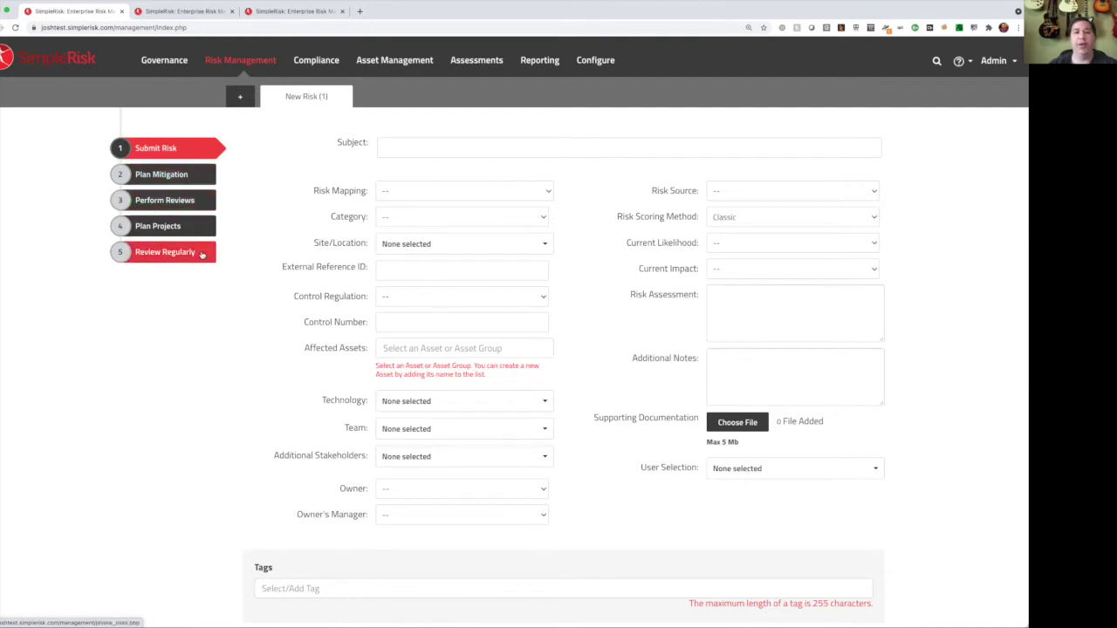
triple_click(351, 142)
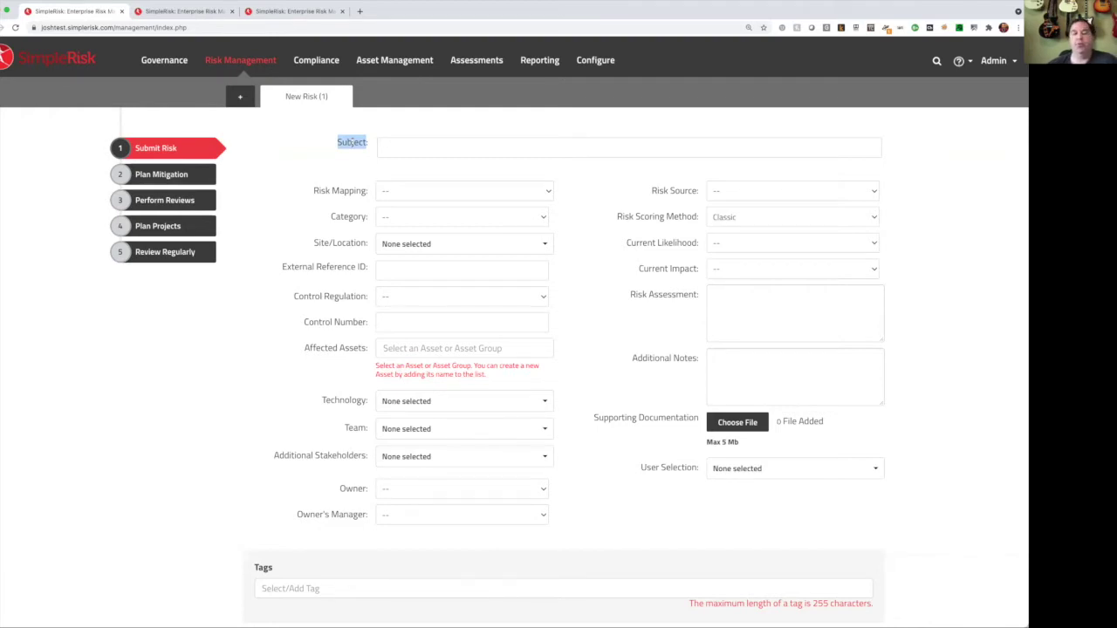
left_click(418, 132)
left_click(409, 148)
type("Unencr")
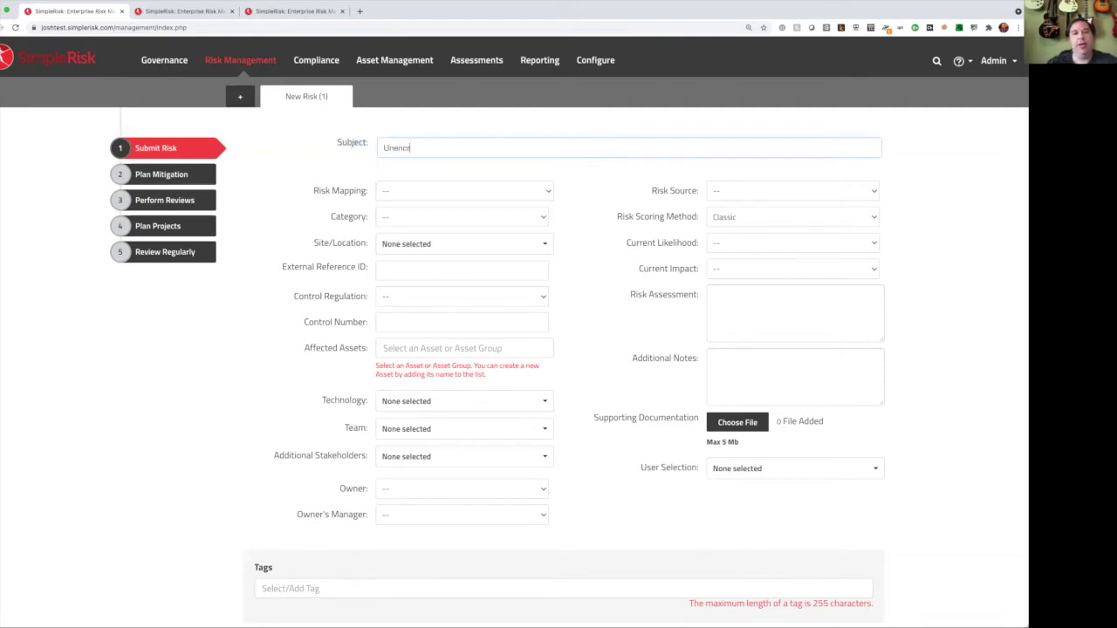
type("ypted ssh key on server x")
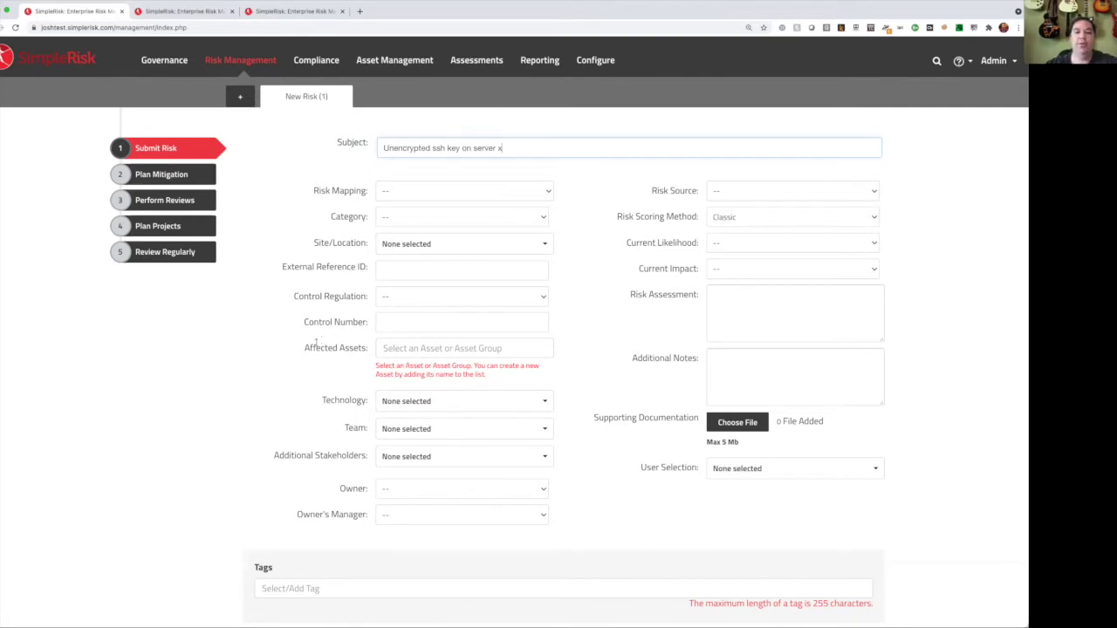
Add the existing standard asset Server X to the new risk's affected assets.
left_click(424, 348)
type("server")
key("Down")
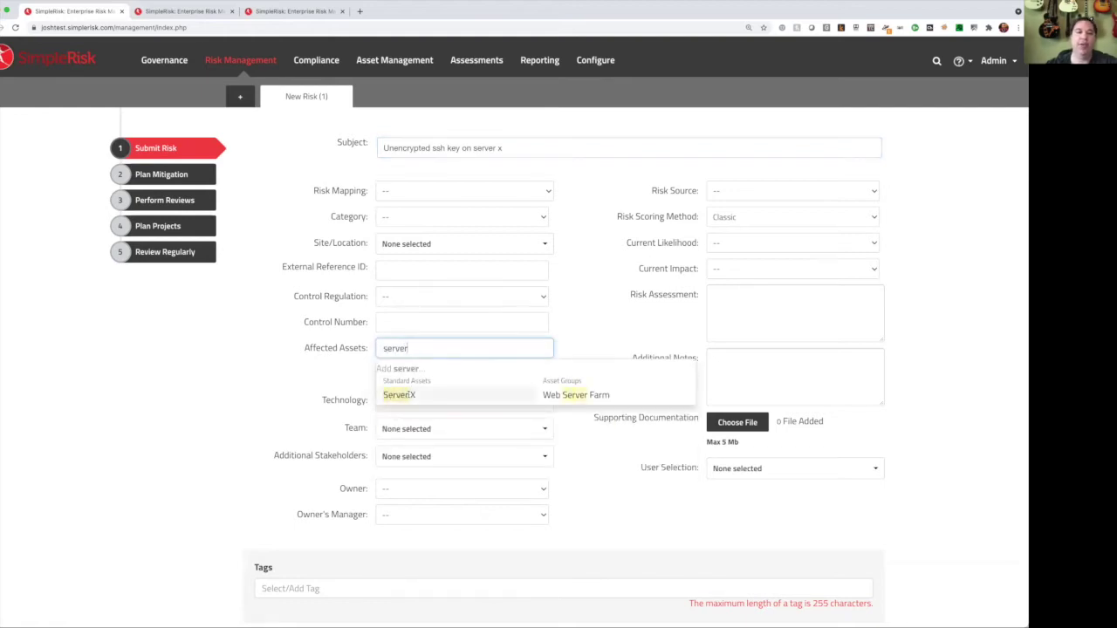
key("Return")
left_click(290, 355)
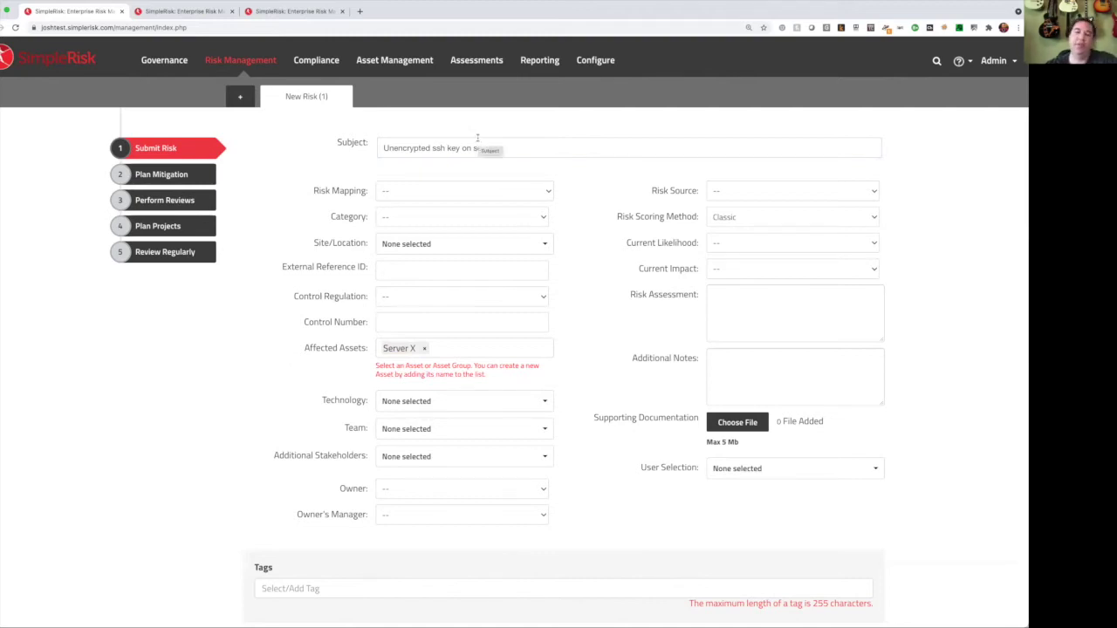
Reword the new risk's subject as "Breach of data confidentiality due to an unencrypted ssh key".
left_click(505, 148)
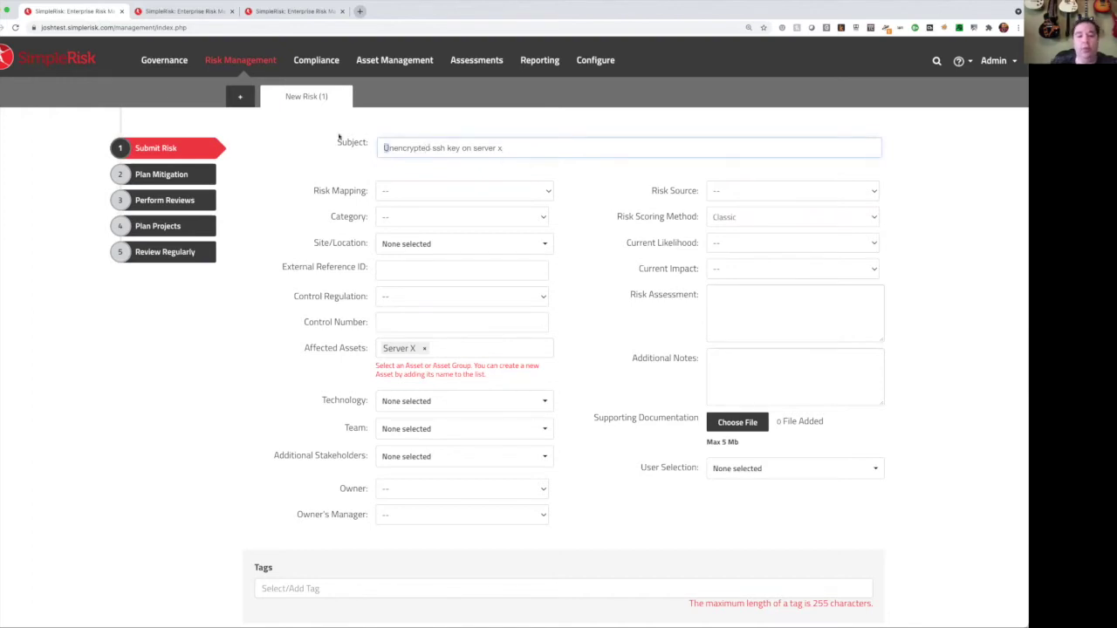
key("Delete")
type("Breach of data con")
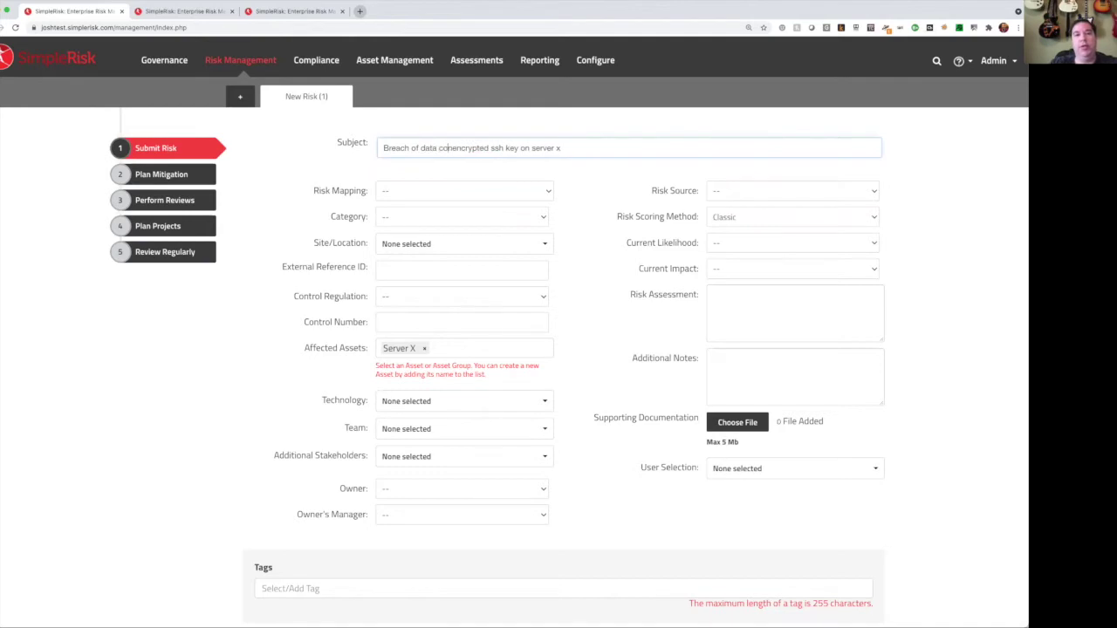
type("fidentiality du")
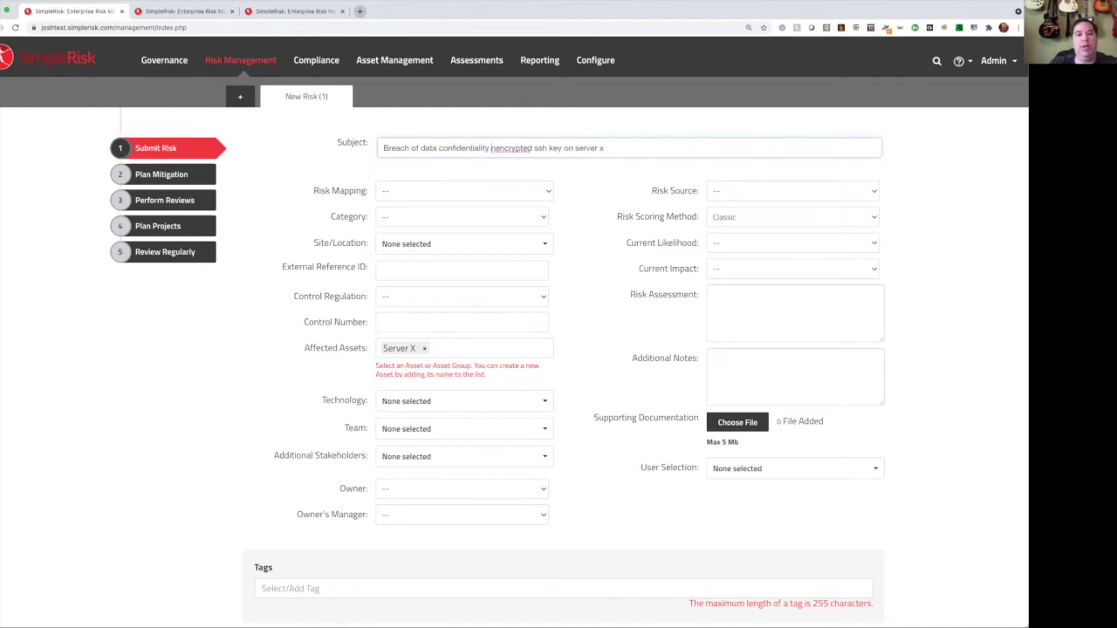
type("e to an un")
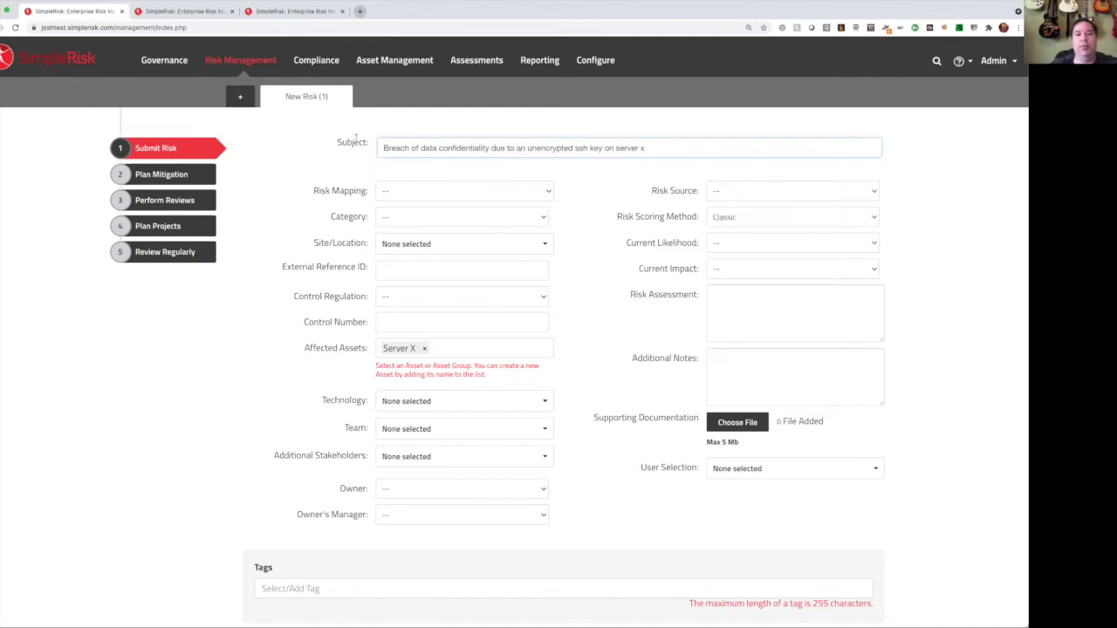
left_click_drag(604, 148, 701, 146)
key("BackSpace")
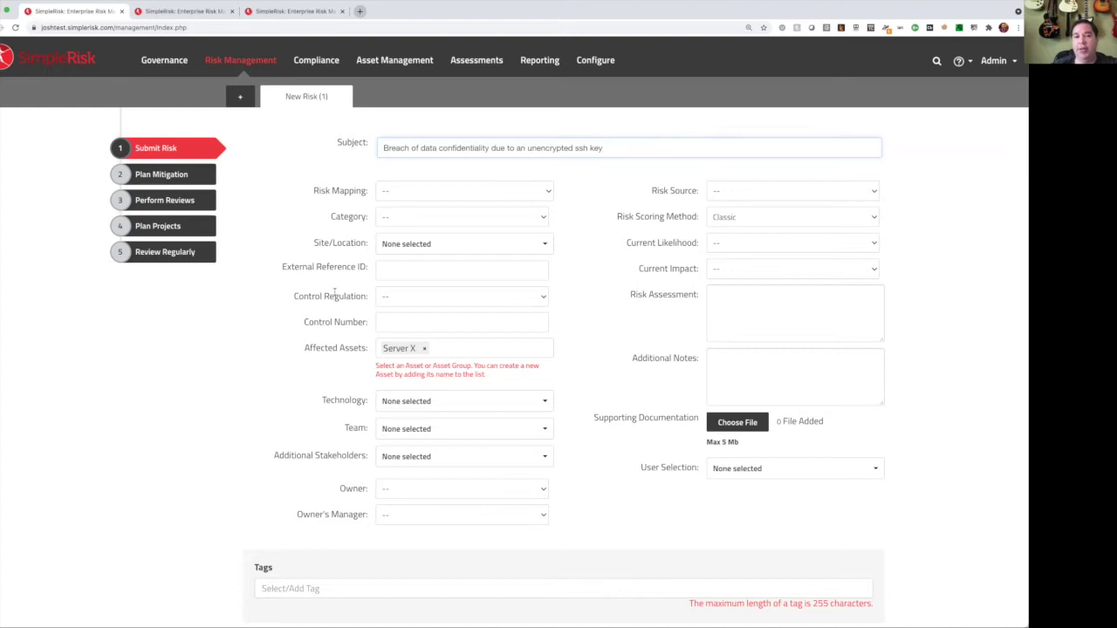
Review the available risk mappings and risk scoring methods, and the User Selection field on the new risk form.
left_click(394, 192)
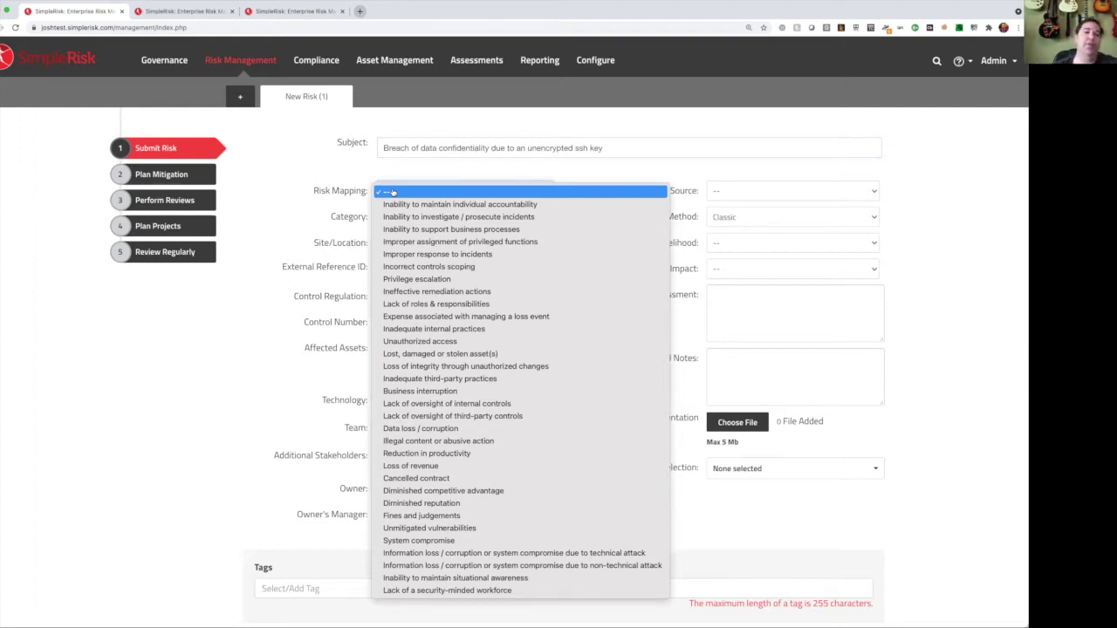
left_click(263, 204)
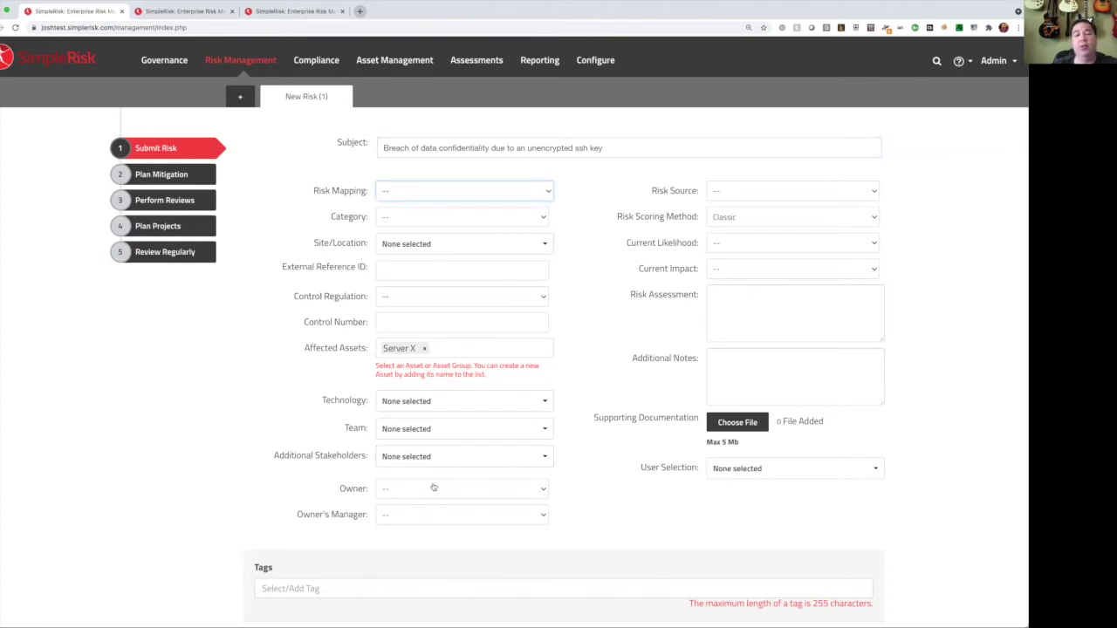
left_click(875, 220)
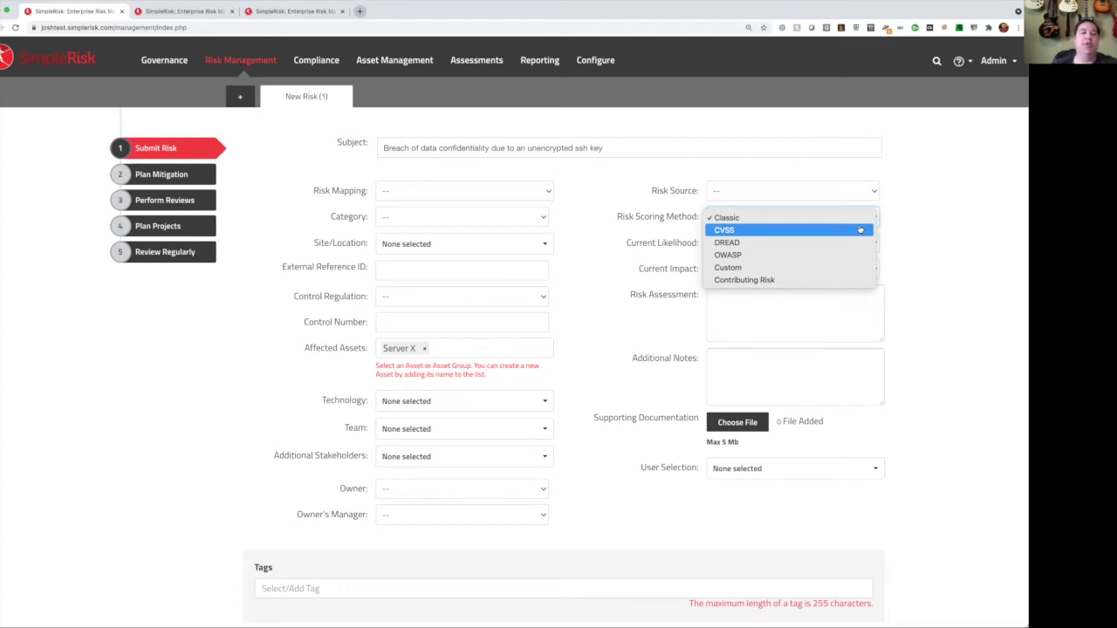
left_click(755, 331)
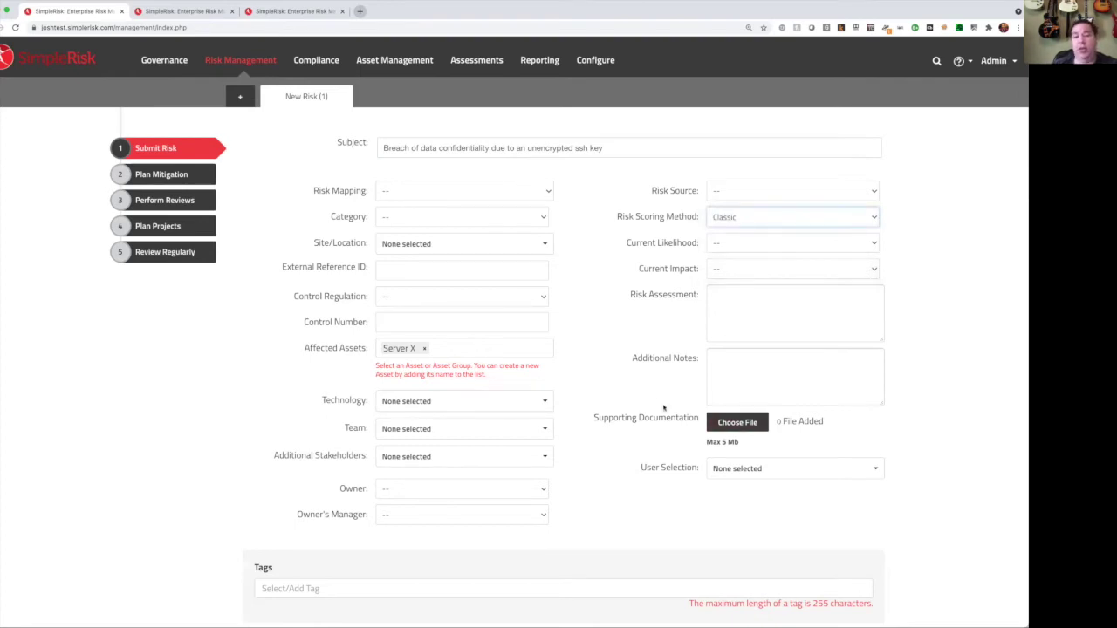
left_click_drag(641, 467, 699, 468)
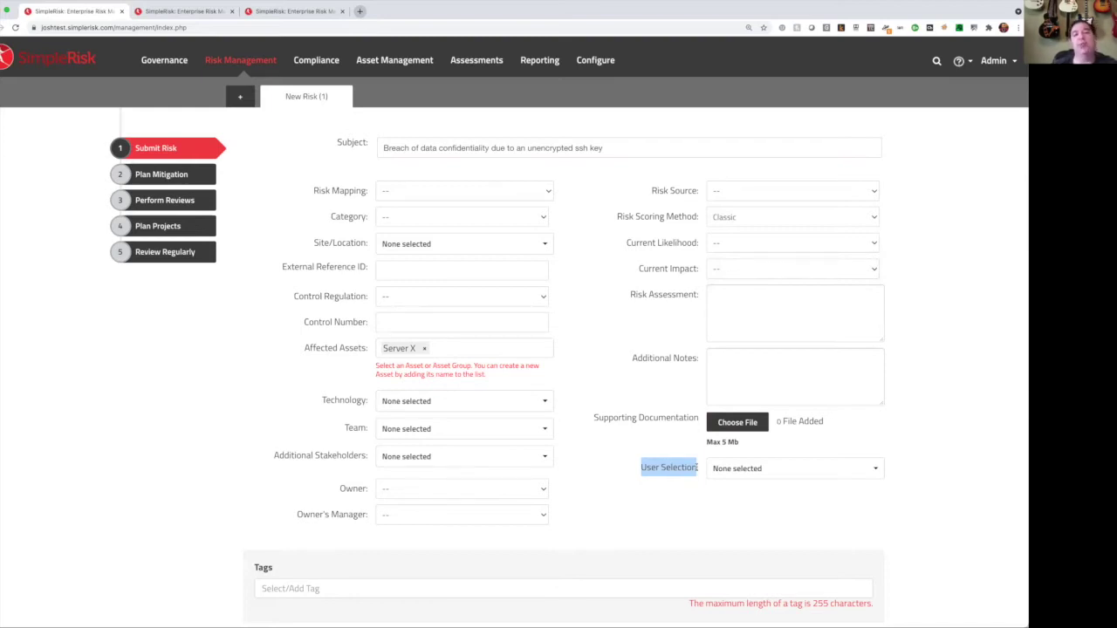
Tag the new risk with Access Control, Asset Inventories and Asset Management (ID.AM).
scroll(695, 463, "down", 3)
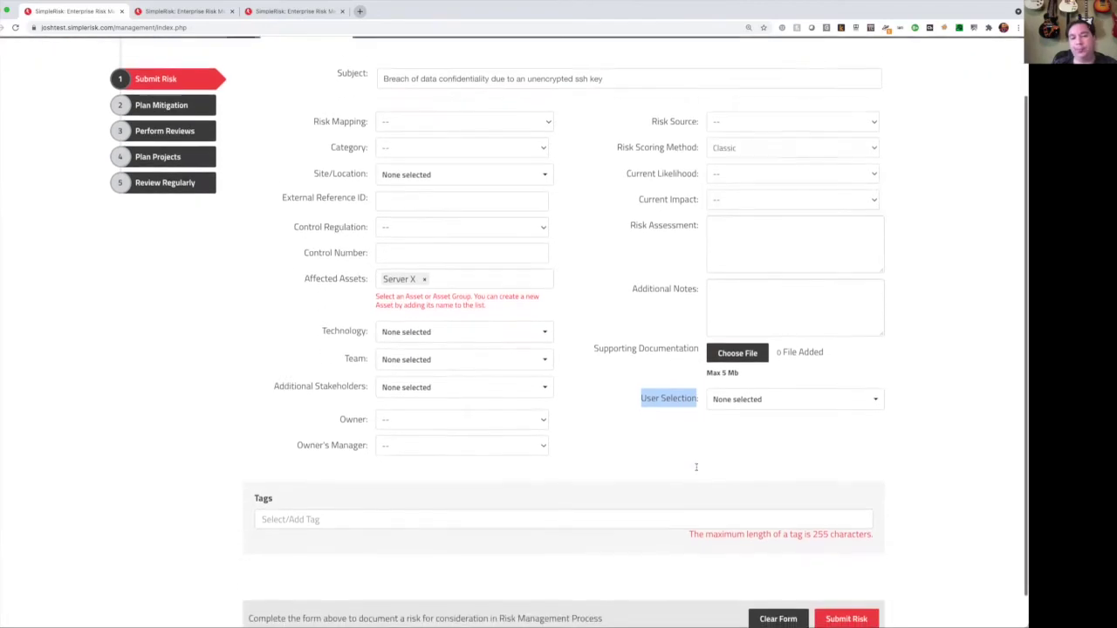
left_click(362, 504)
scroll(362, 503, "down", 1)
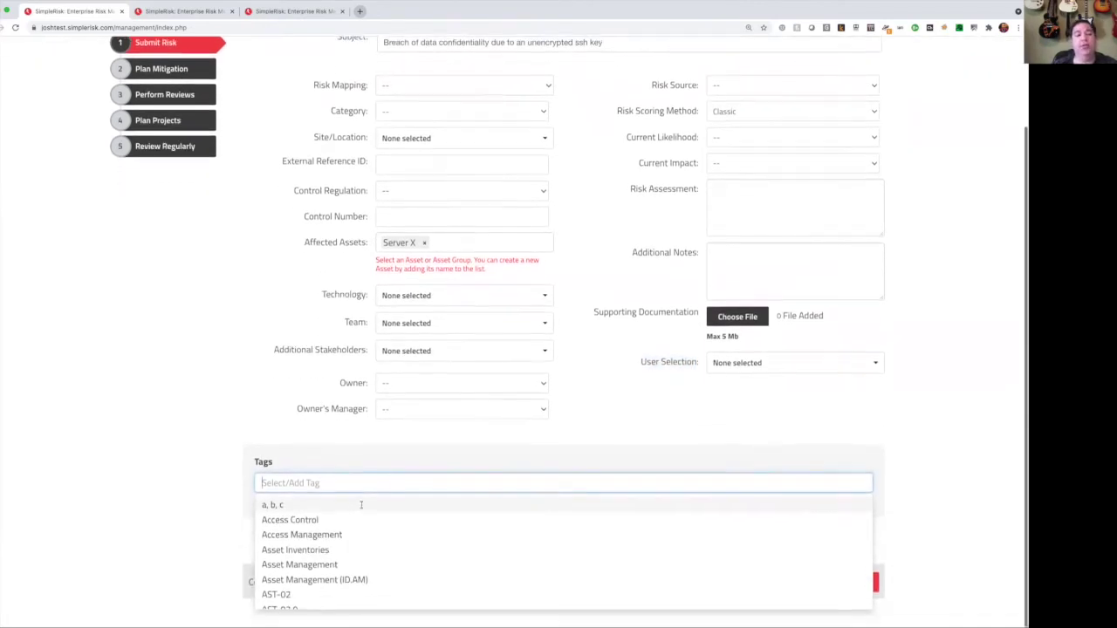
left_click(356, 523)
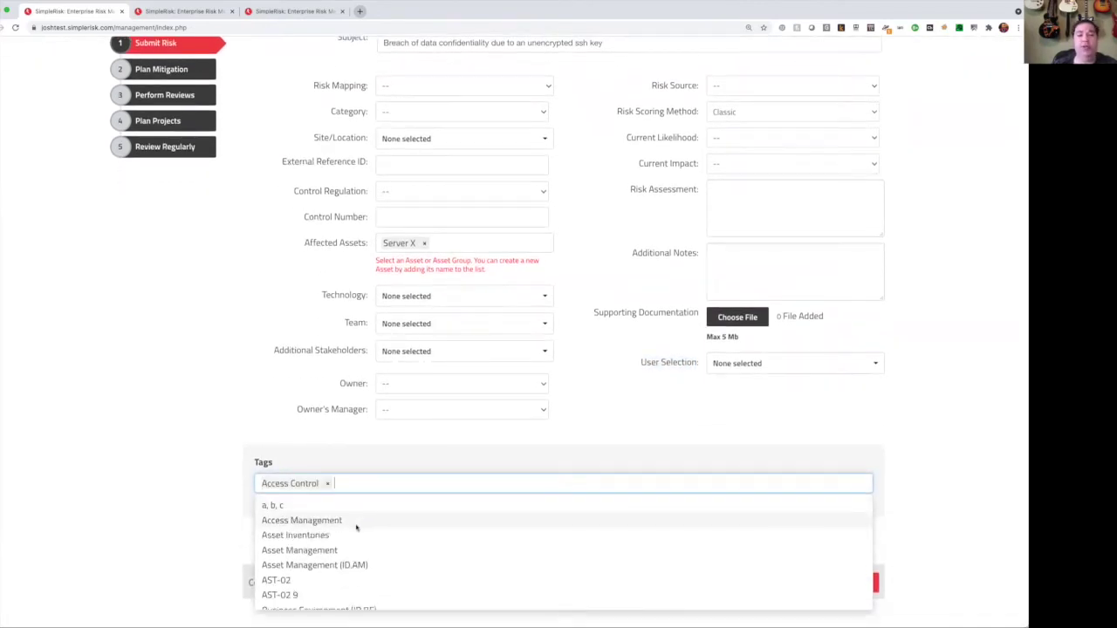
left_click(356, 534)
left_click(359, 548)
left_click(183, 501)
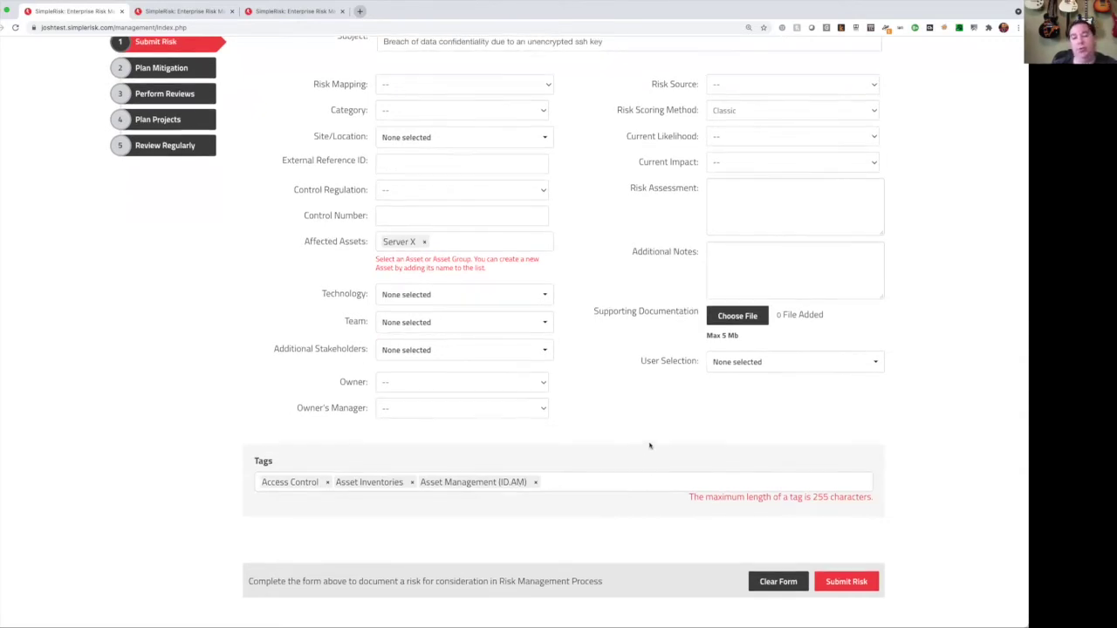
Leave the new risk form without submitting it and open mitigation planning for risk 1213 about unauthorized and unmanaged devices.
scroll(499, 384, "up", 2)
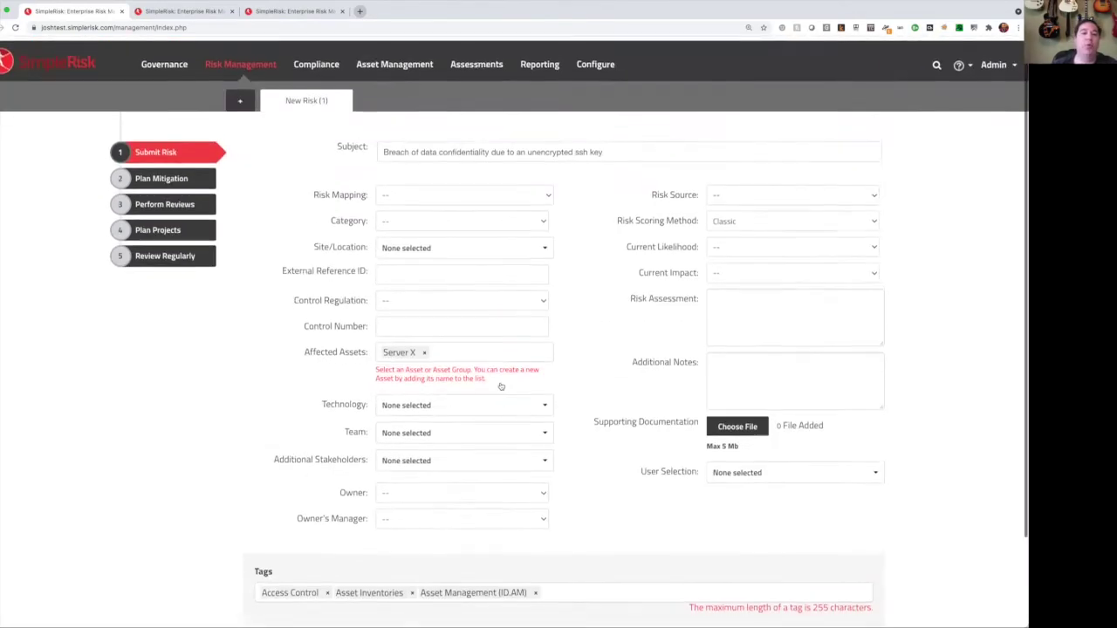
left_click(164, 175)
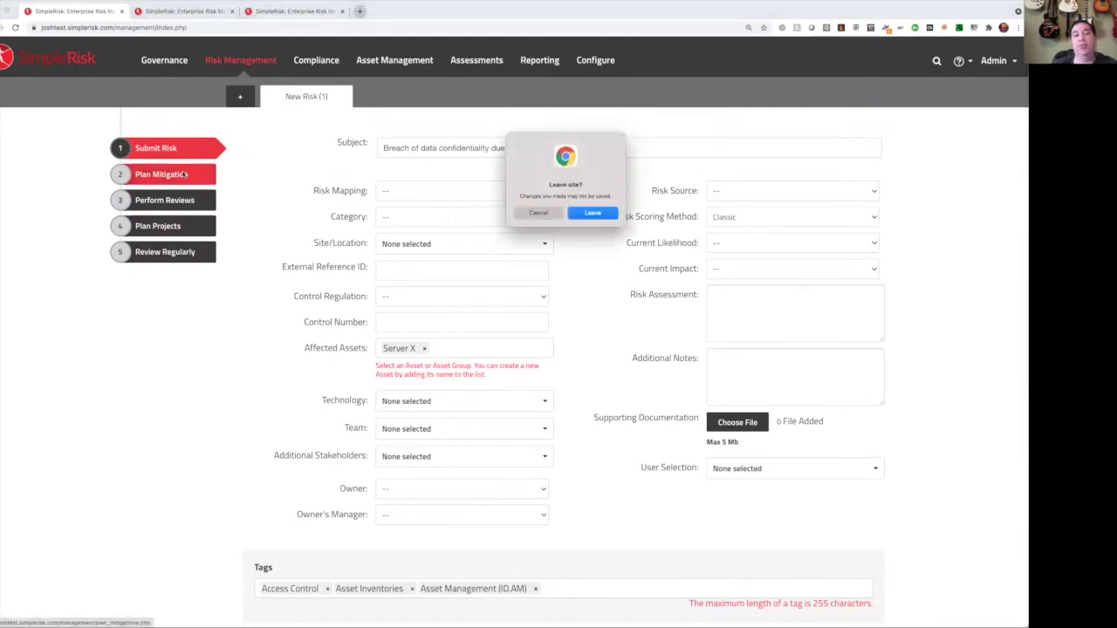
left_click(602, 213)
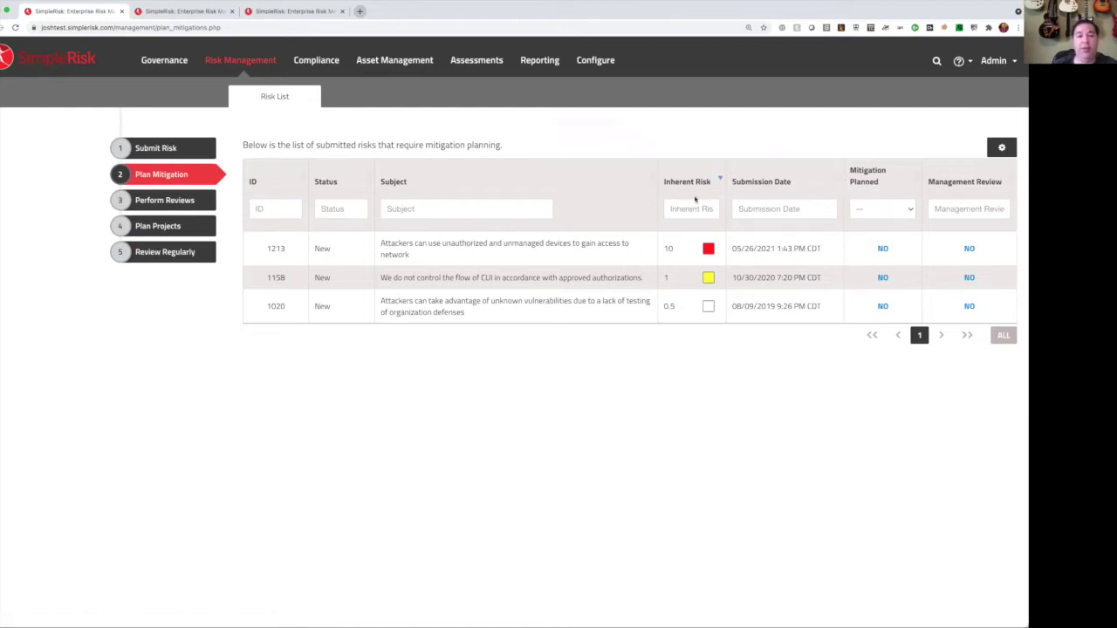
left_click(883, 250)
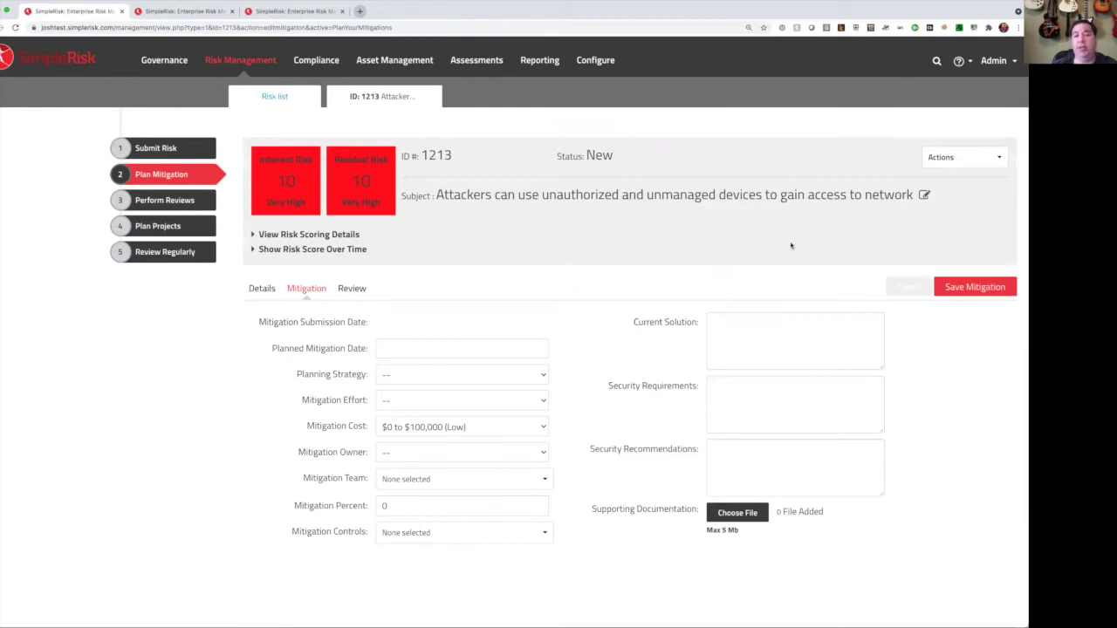
Examine the inherent and residual risk scores of risk 1213, along with its details and last review.
scroll(791, 245, "down", 1)
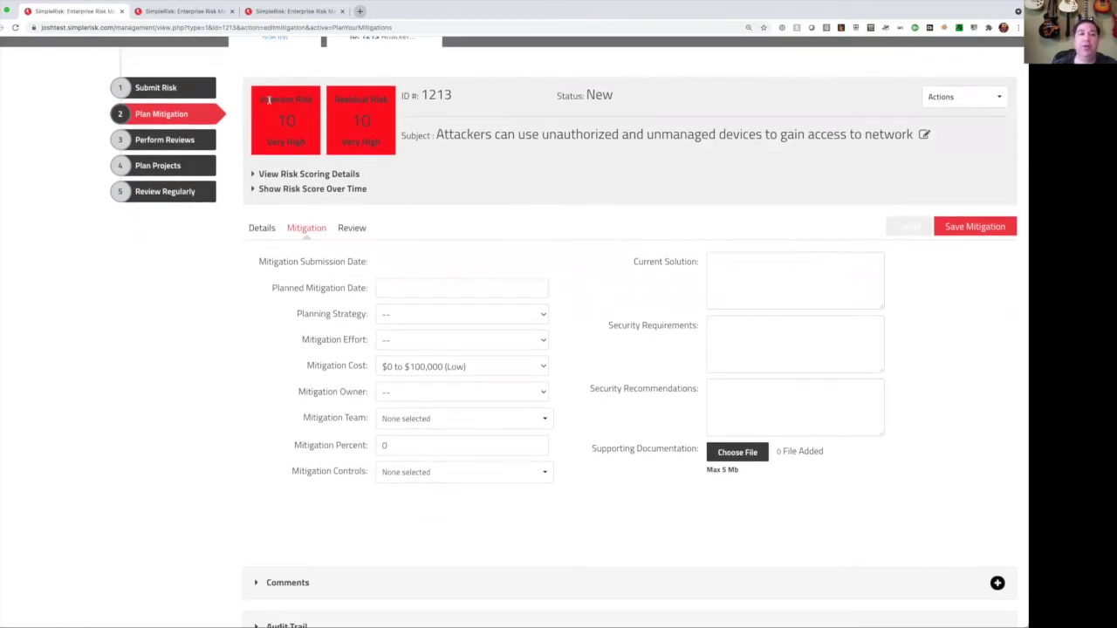
left_click_drag(268, 101, 314, 144)
left_click_drag(351, 98, 387, 146)
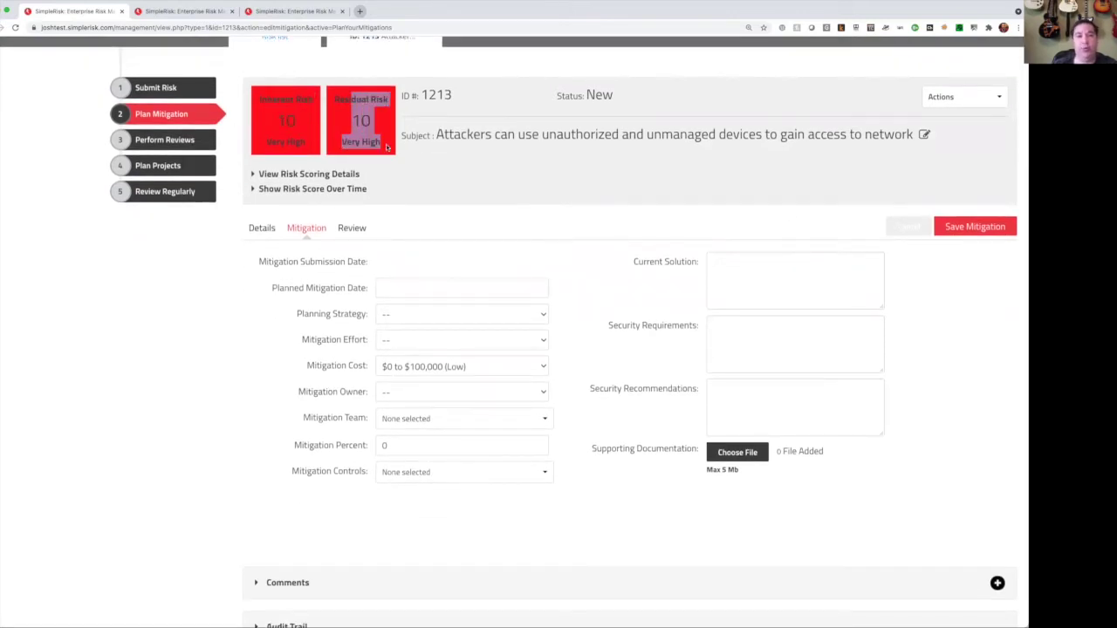
left_click(259, 231)
left_click(345, 228)
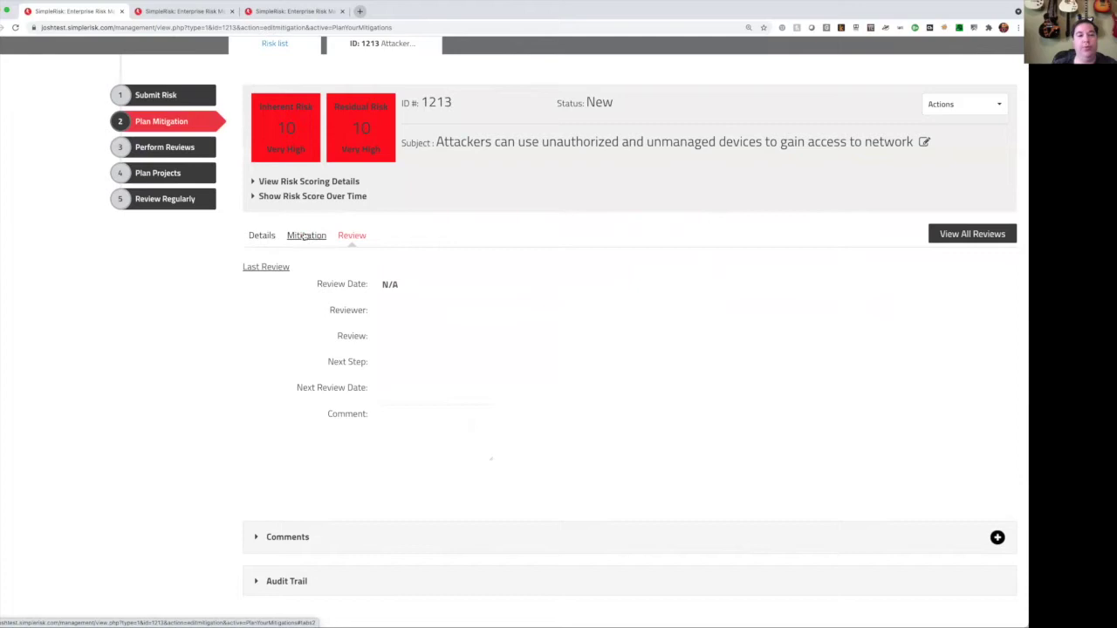
Fill in the mitigation plan for risk 1213 with planned date 05/31/2021, planning strategy Mitigate and mitigation effort Trivial.
left_click(303, 235)
left_click(404, 295)
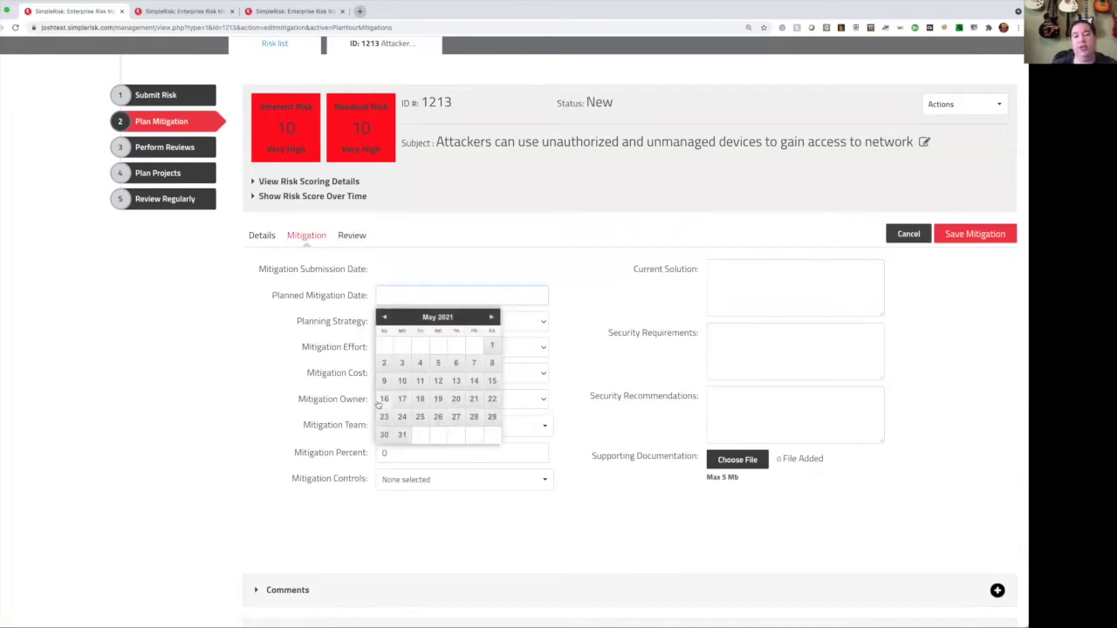
left_click(402, 435)
left_click(403, 322)
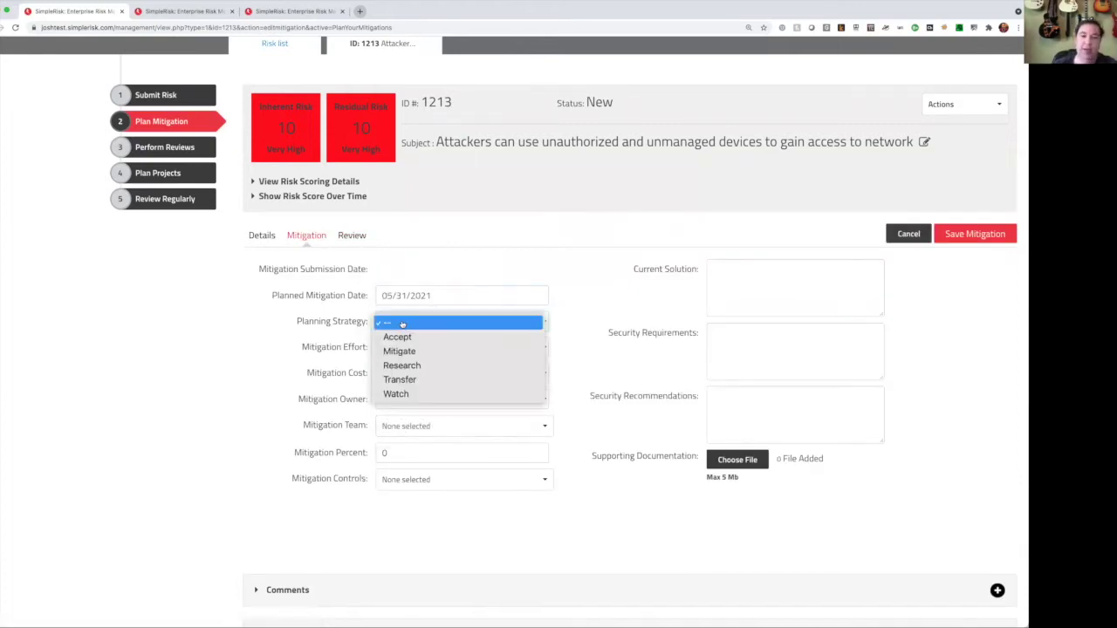
left_click(387, 350)
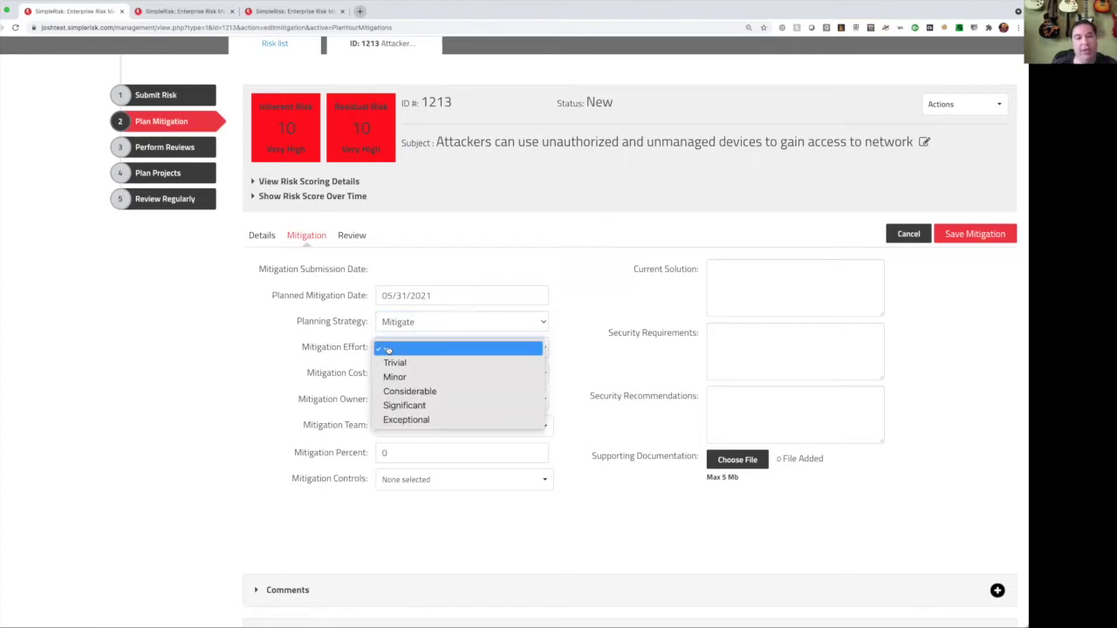
left_click(390, 362)
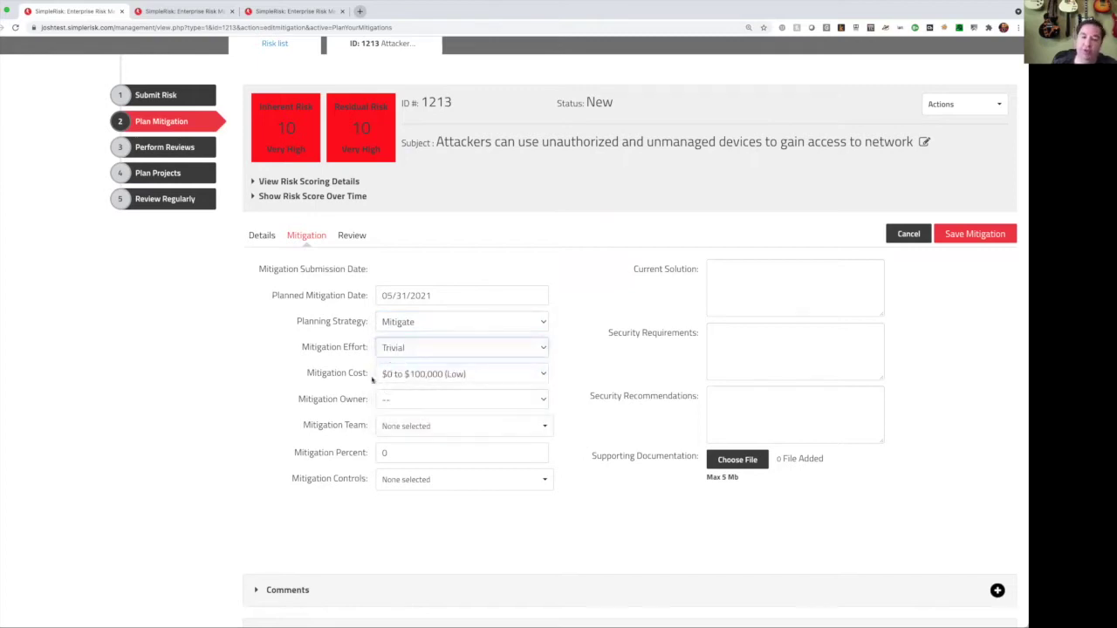
Set the mitigation percent to 50 and compare the inherent and residual risk scores.
double_click(388, 452)
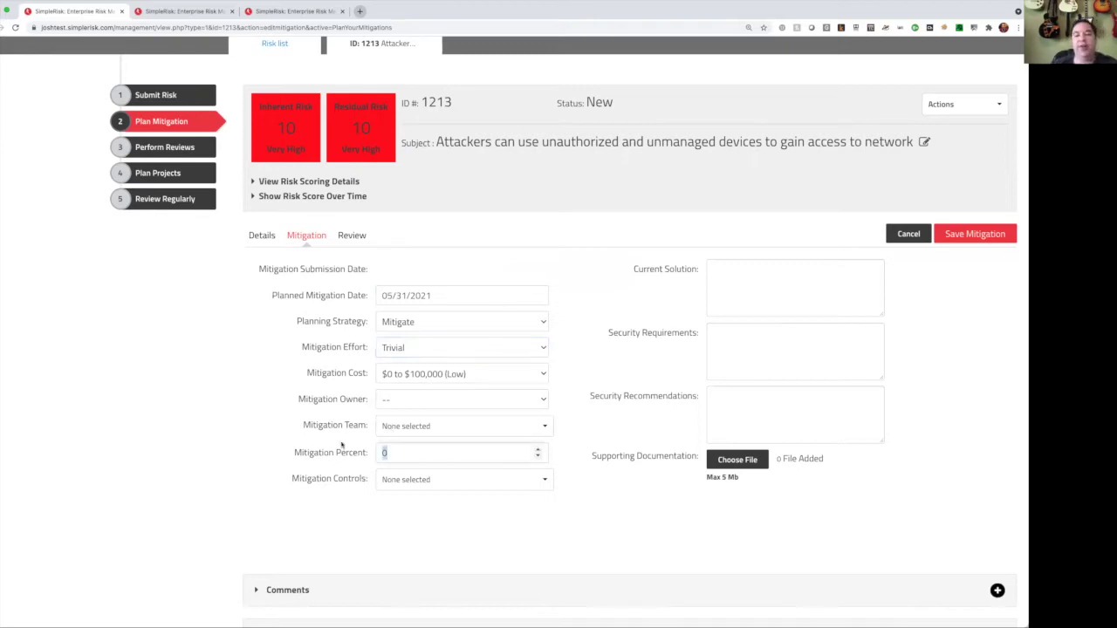
type("50")
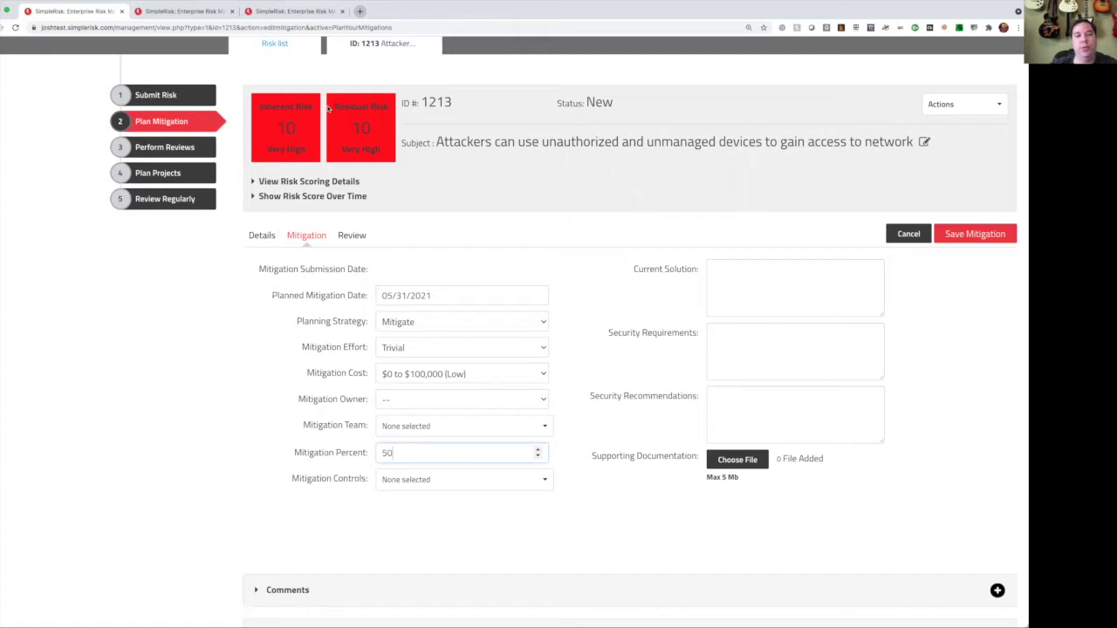
left_click(279, 103)
left_click_drag(346, 105, 371, 151)
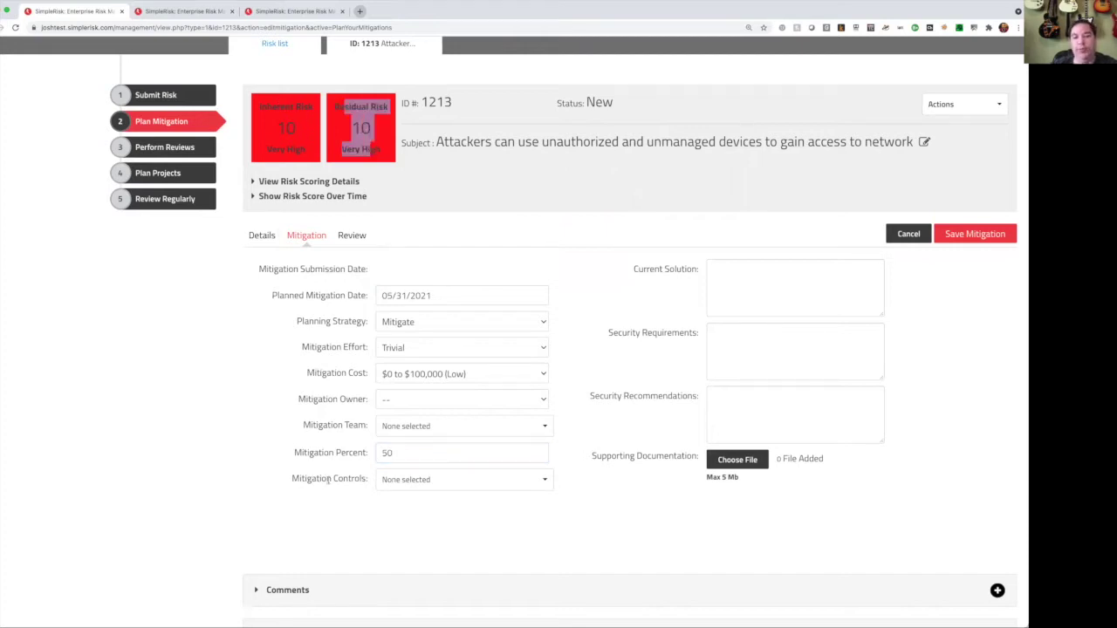
Find the encryption controls and assign CRY-05: Encrypting Data At Rest as the mitigation control.
left_click(393, 486)
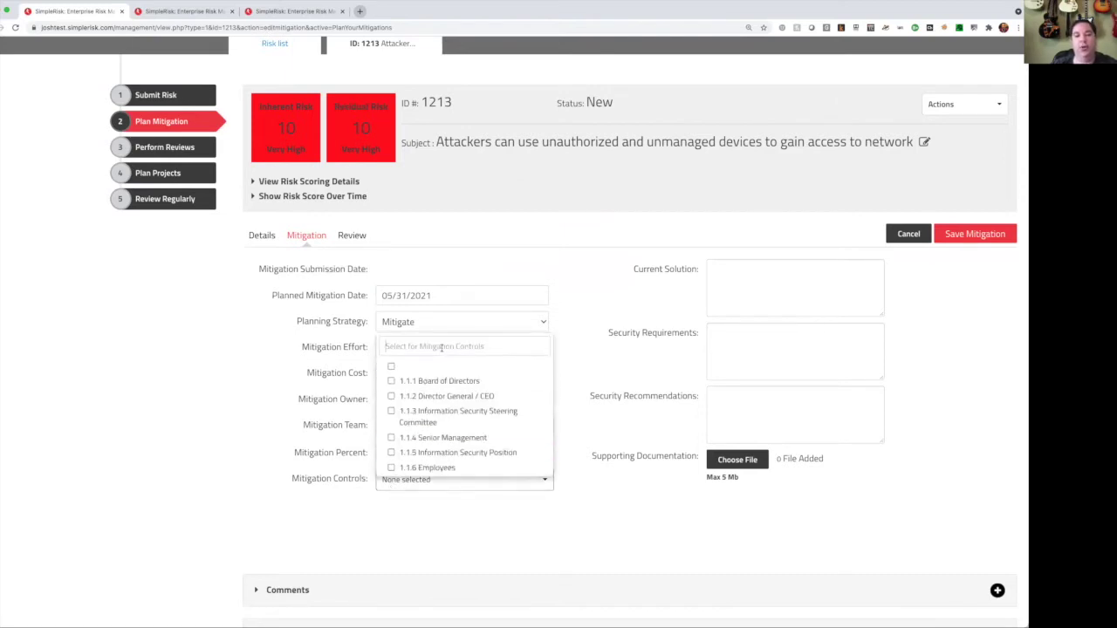
type("encrypt")
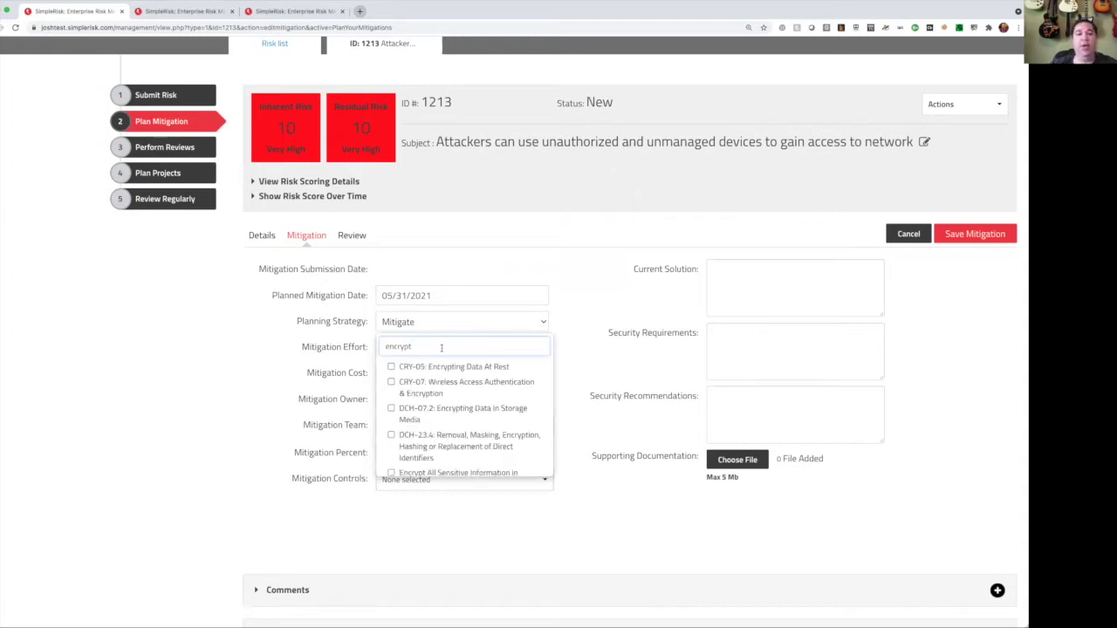
left_click(449, 367)
left_click(636, 491)
Review the selected control's details and mapped frameworks, along with the risk's comment box and audit trail.
scroll(636, 491, "down", 3)
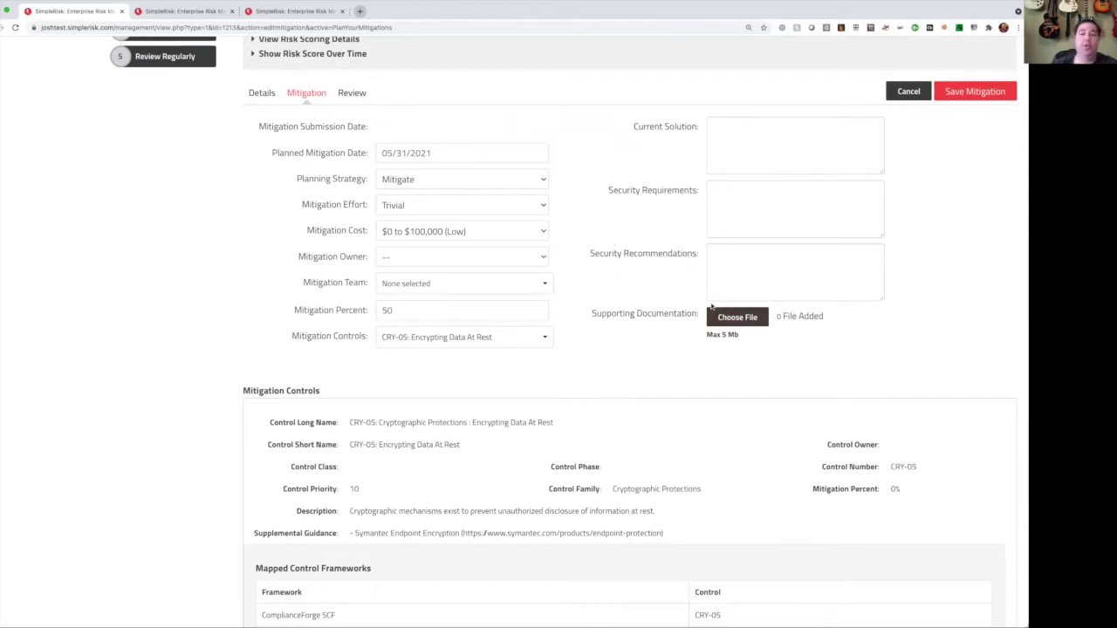
scroll(711, 306, "down", 10)
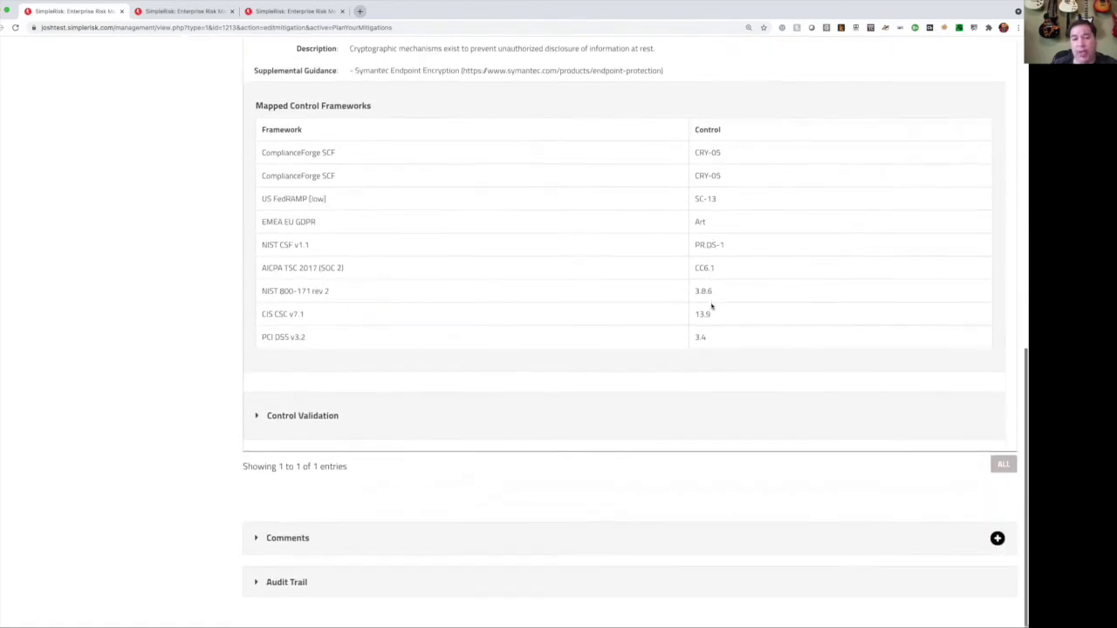
left_click(996, 540)
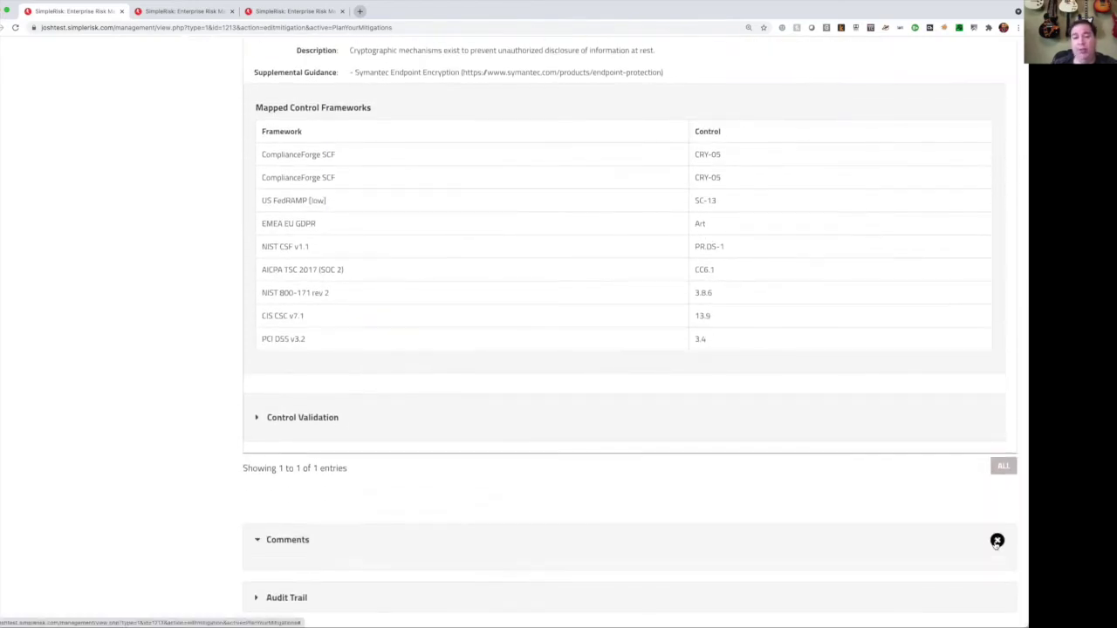
scroll(997, 540, "down", 3)
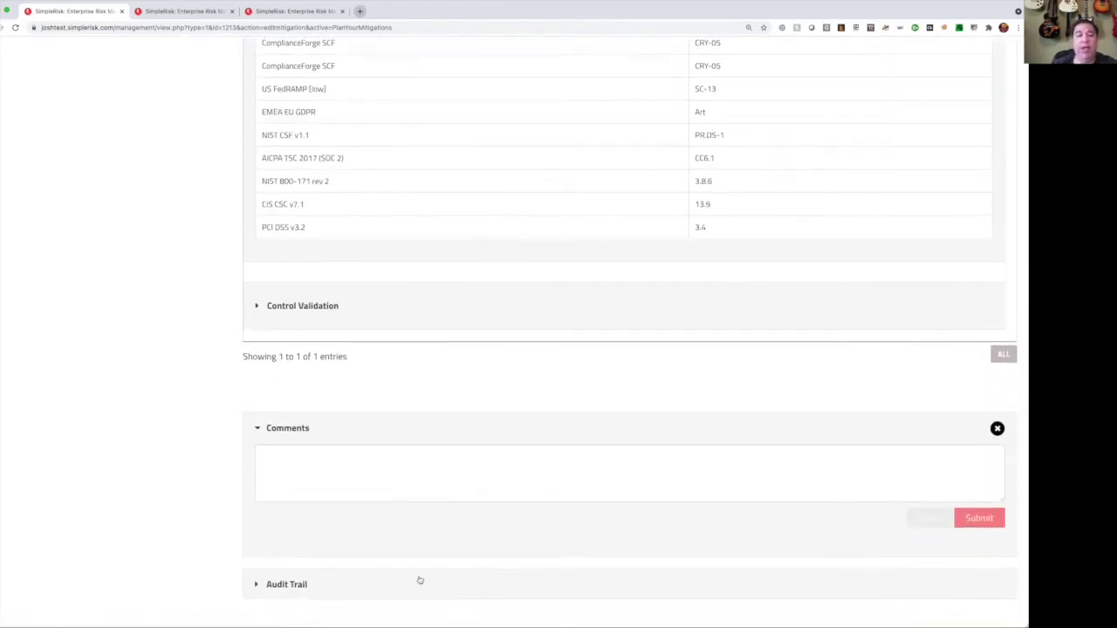
left_click(328, 585)
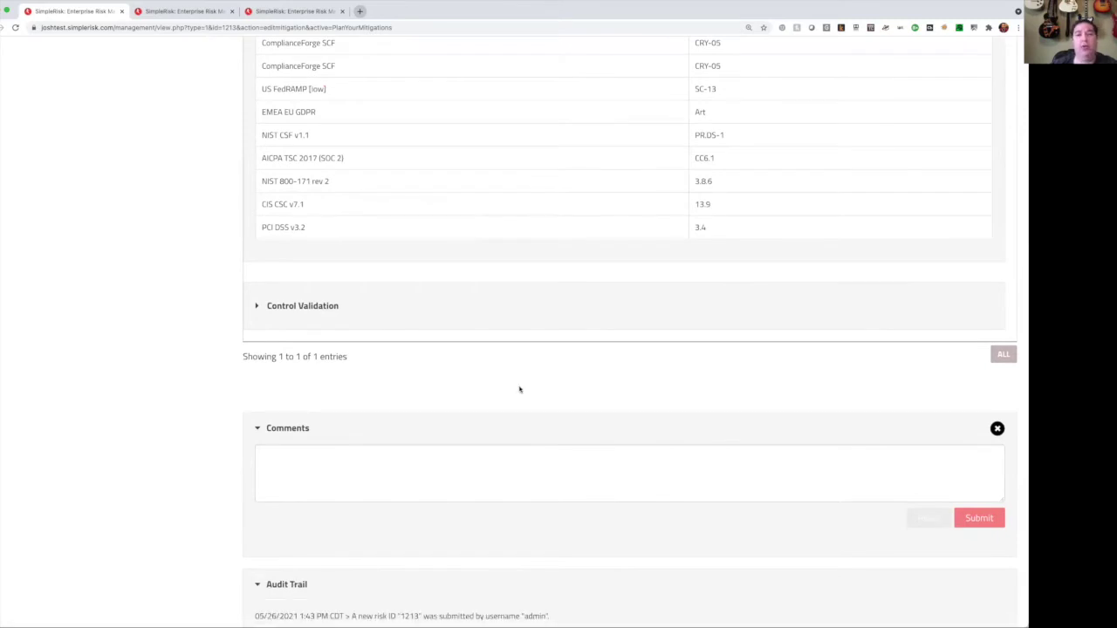
scroll(519, 389, "up", 10)
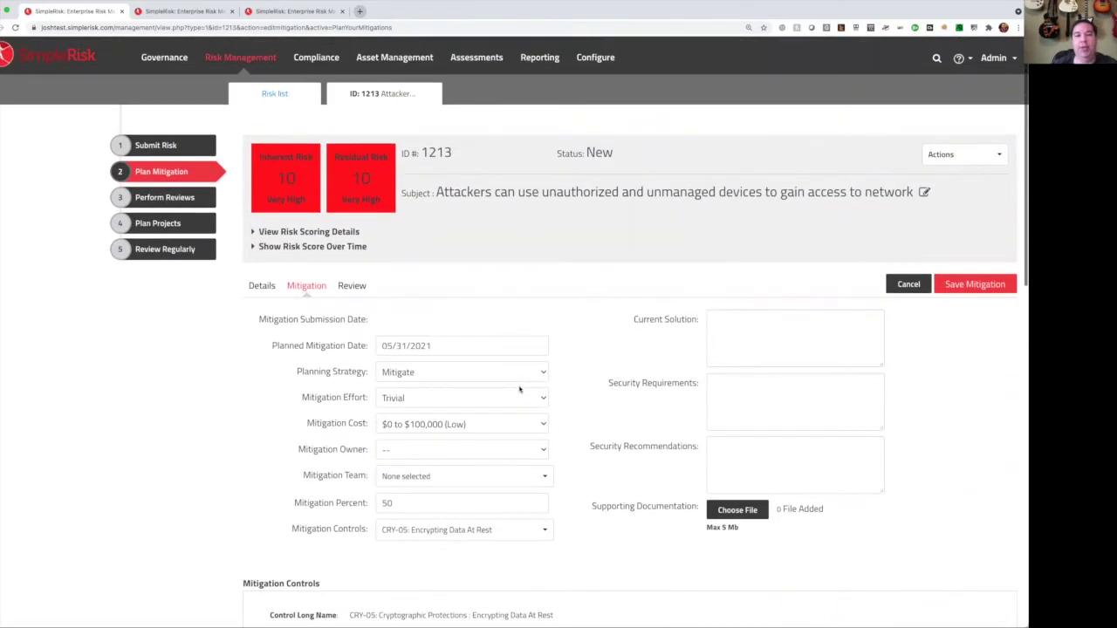
Check the mitigation percent against the inherent risk score and save the mitigation for risk 1213.
left_click_drag(399, 501, 358, 496)
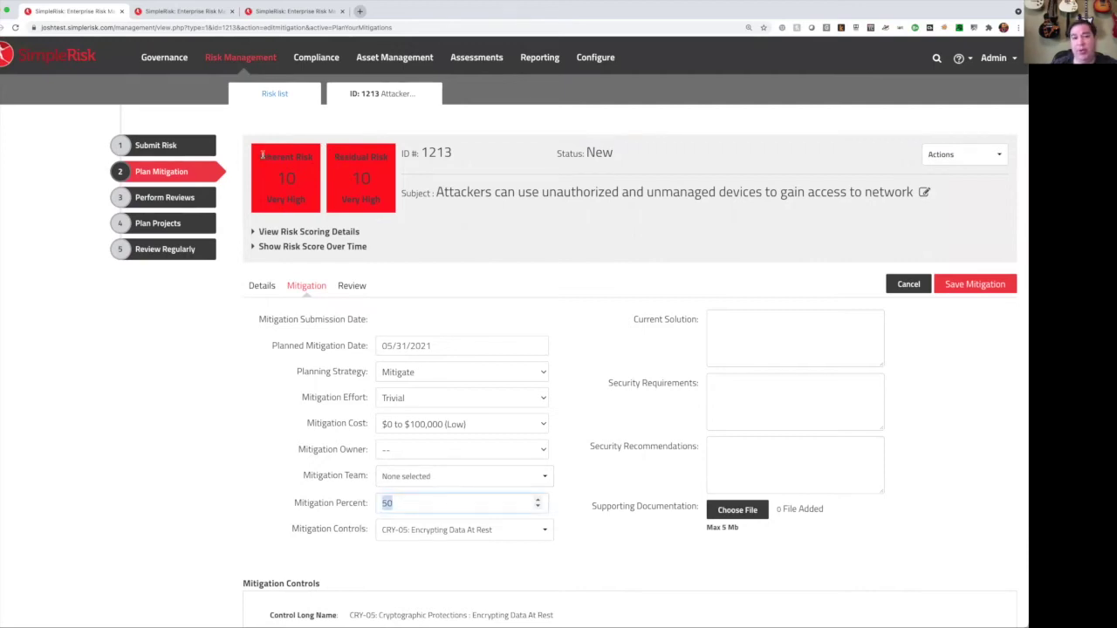
left_click_drag(263, 155, 313, 201)
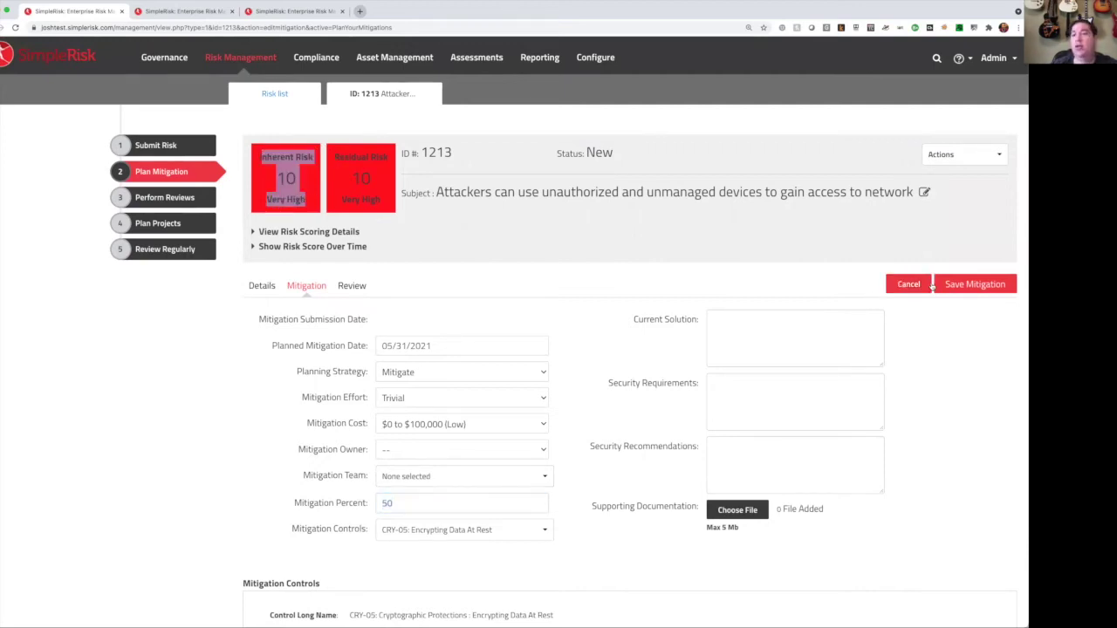
left_click(948, 285)
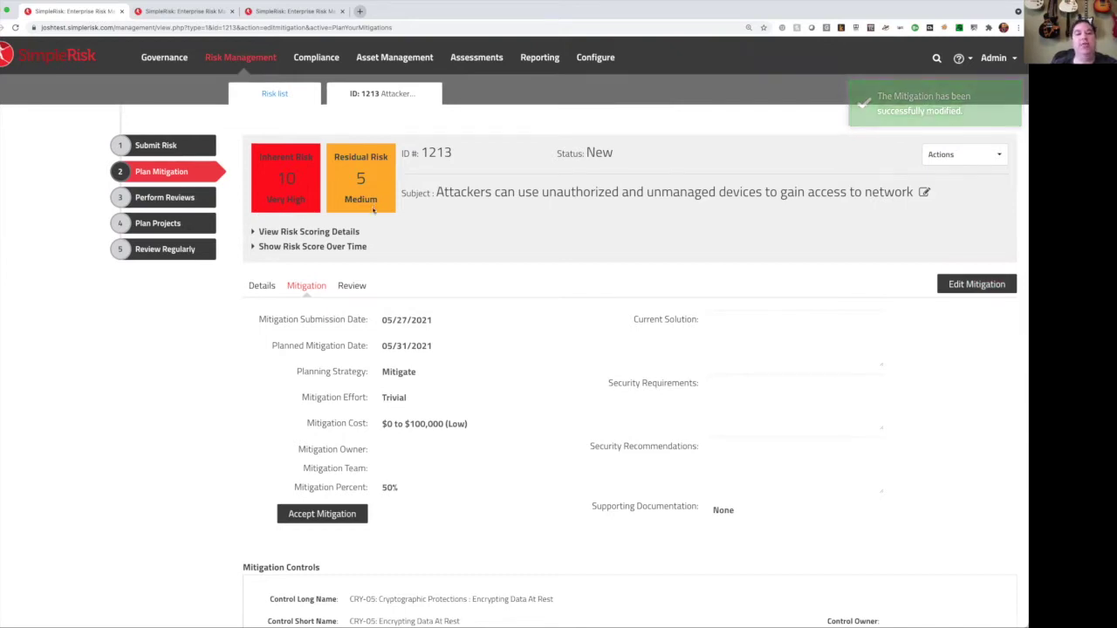
Show the risk score over time and inspect the start and end points of the inherent and residual risk lines.
left_click(347, 247)
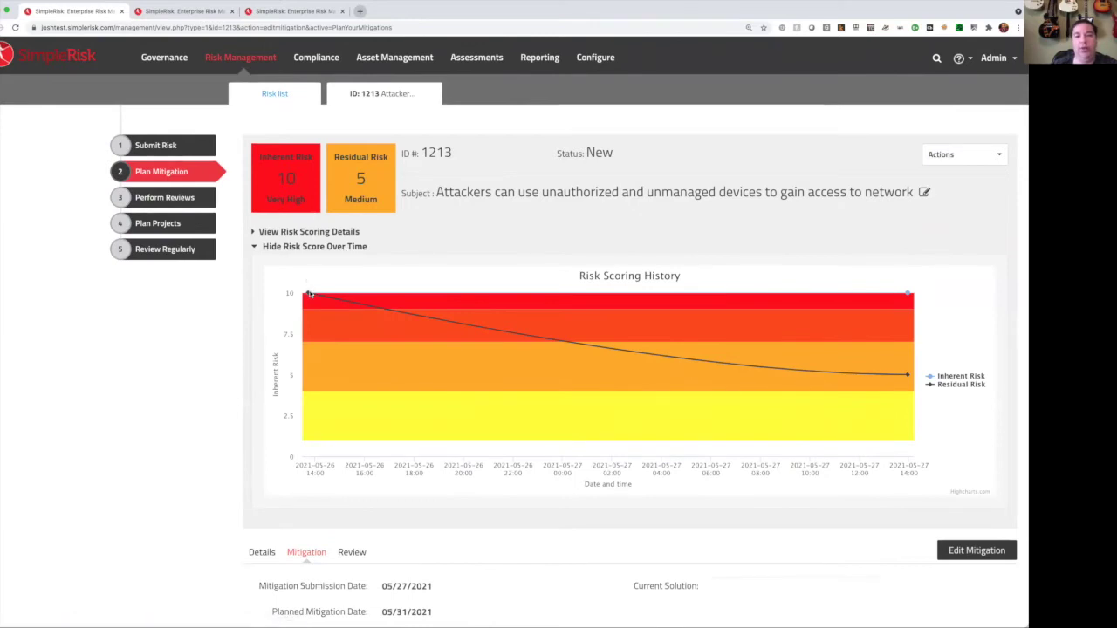
mouse_move(307, 298)
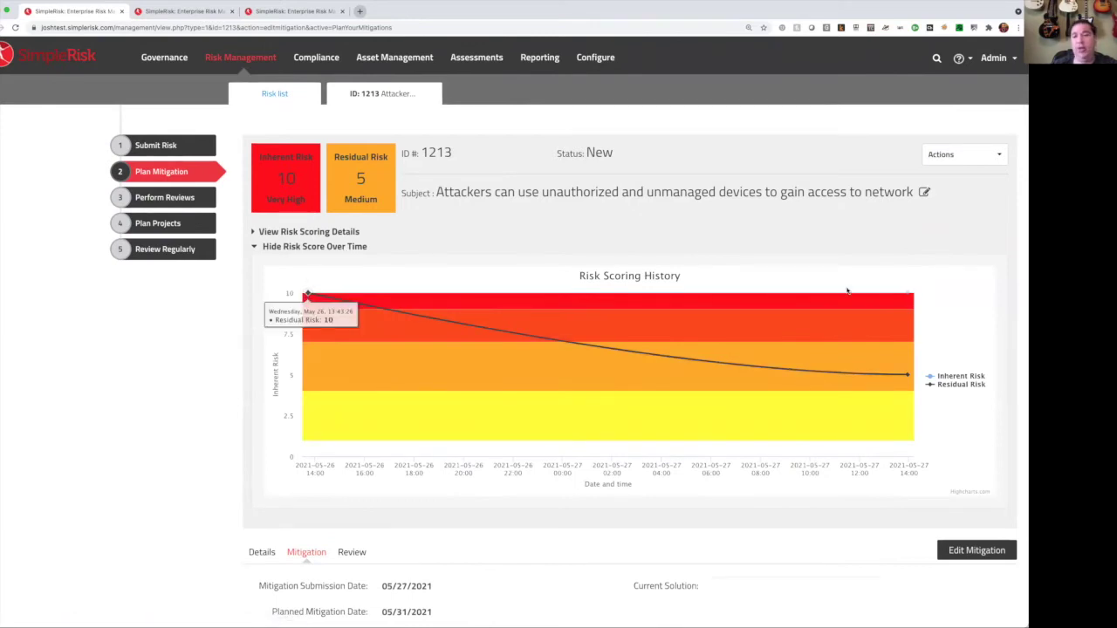
mouse_move(910, 297)
mouse_move(908, 375)
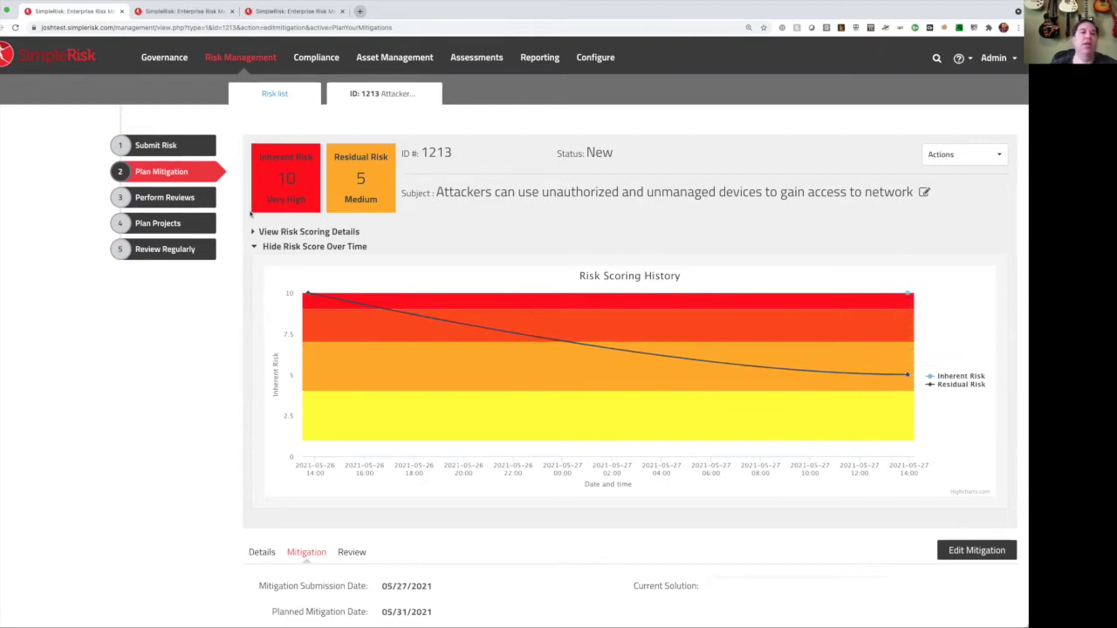
Open the management review for risk 1213 and set its review decision to Approve Risk.
left_click(191, 199)
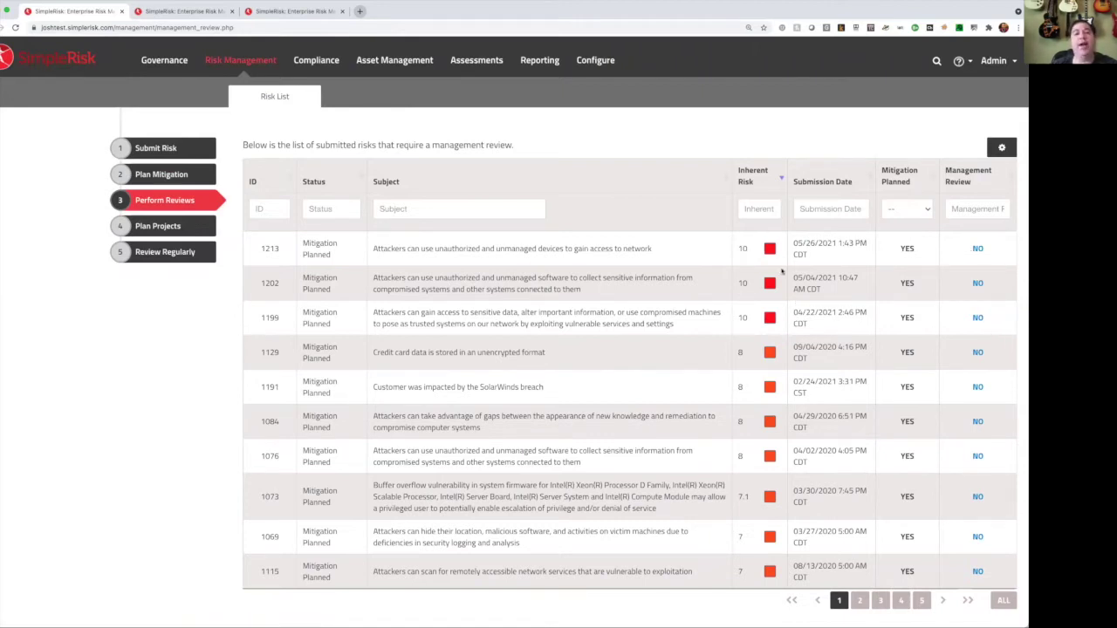
left_click(978, 250)
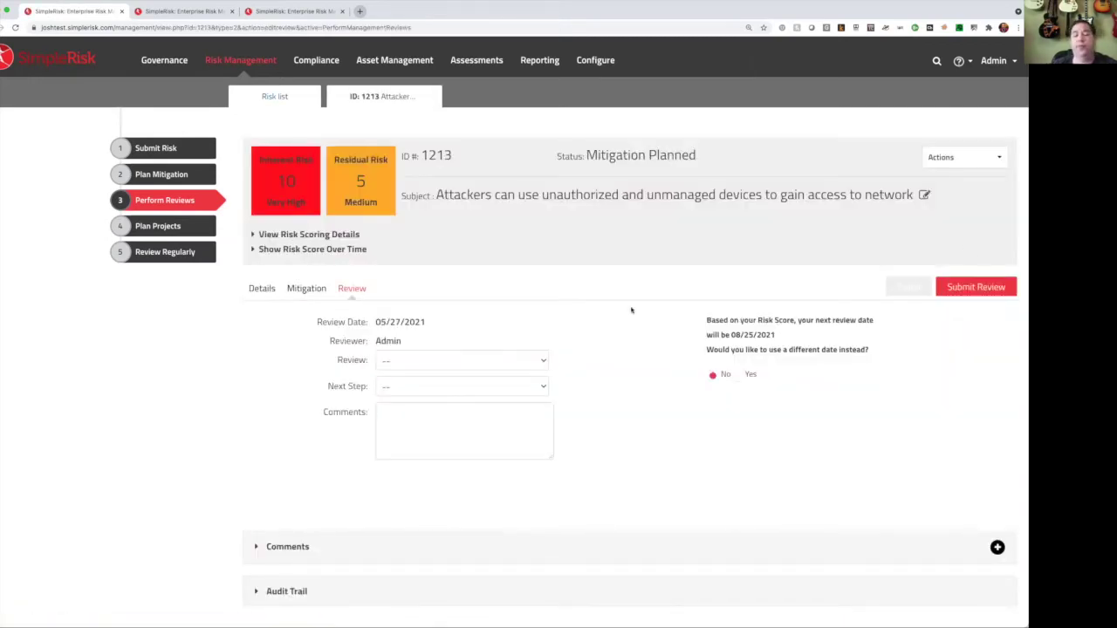
left_click(494, 363)
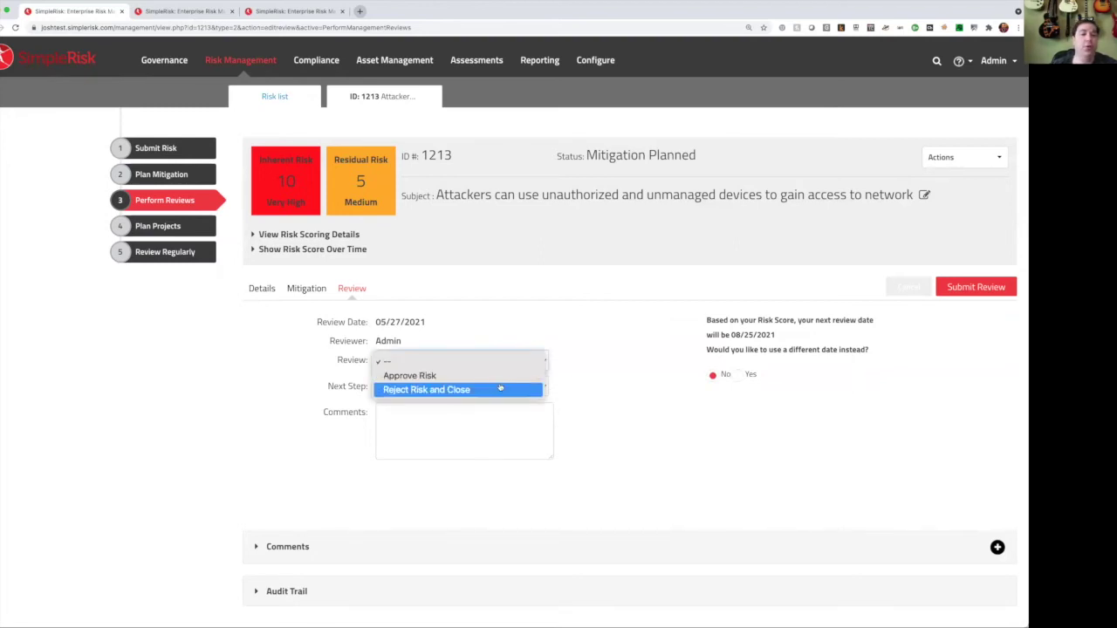
left_click(501, 378)
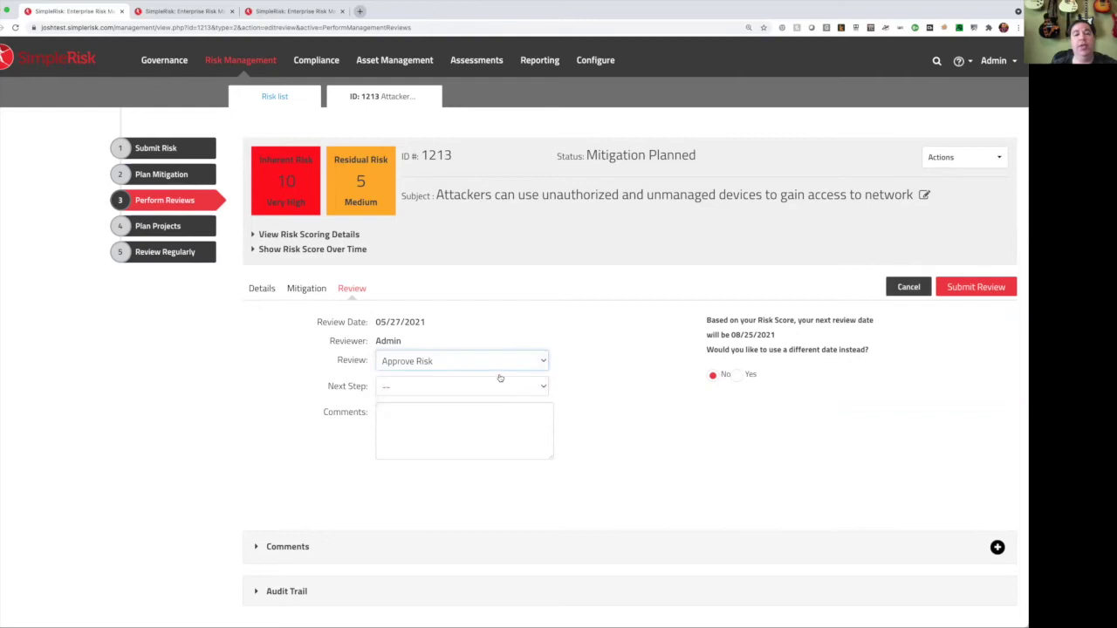
Try Consider for Project with its list of projects, and Submit as a Production Issue, as the review's next step.
left_click(398, 388)
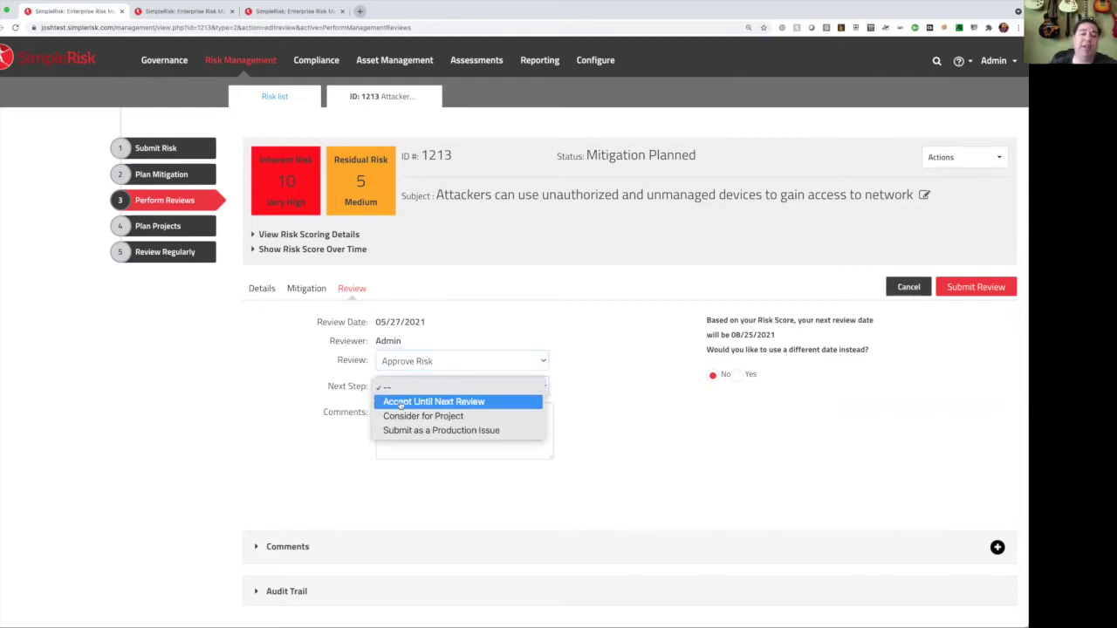
left_click(441, 416)
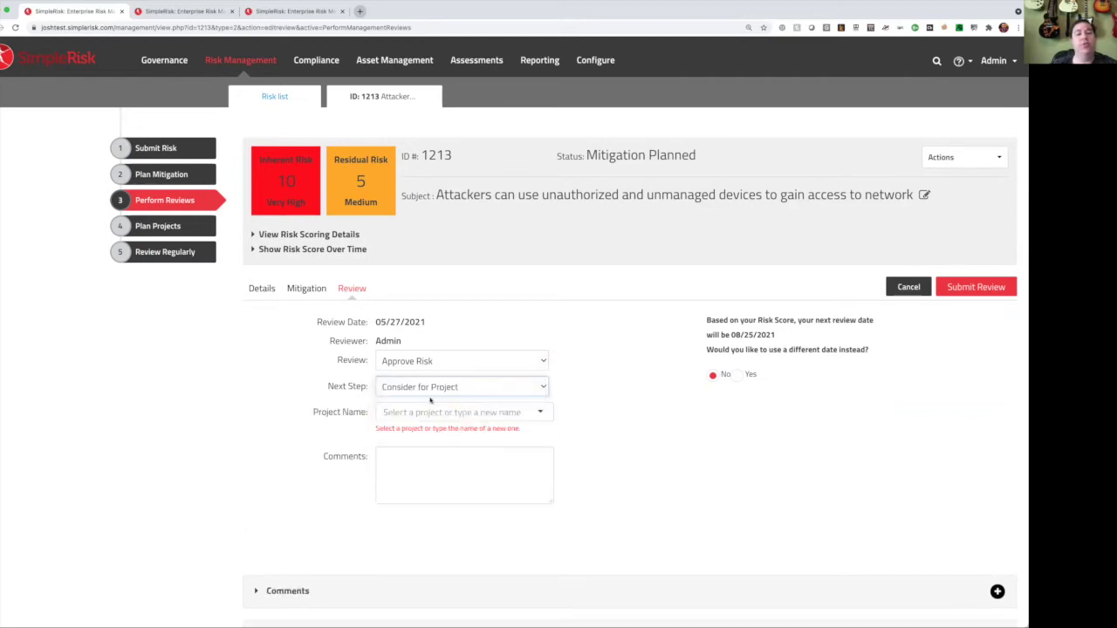
left_click(419, 413)
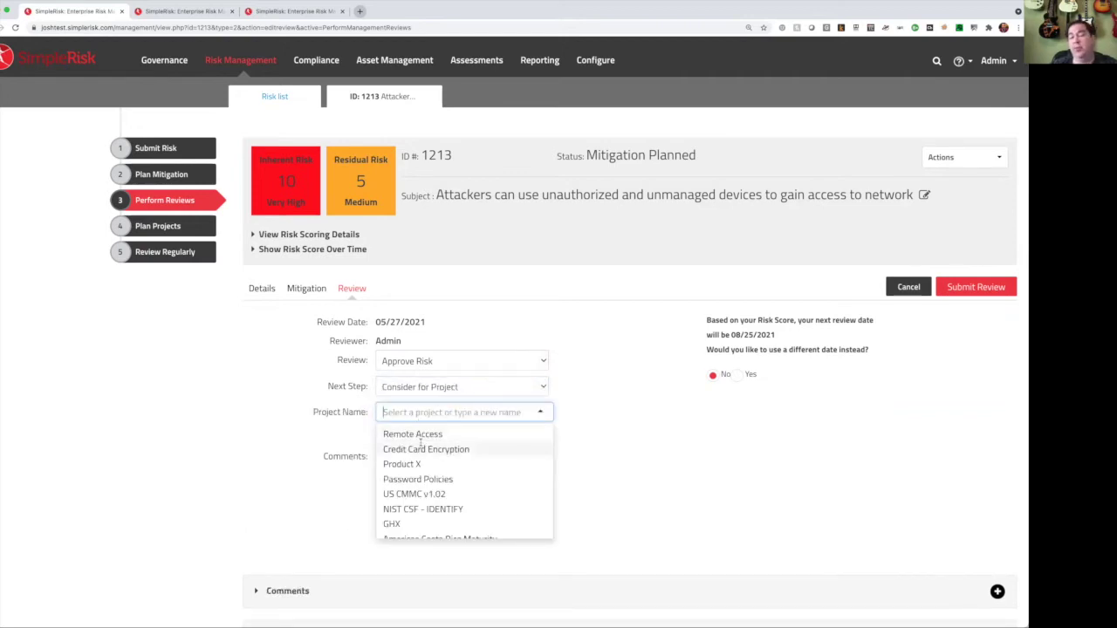
left_click(480, 390)
left_click(477, 401)
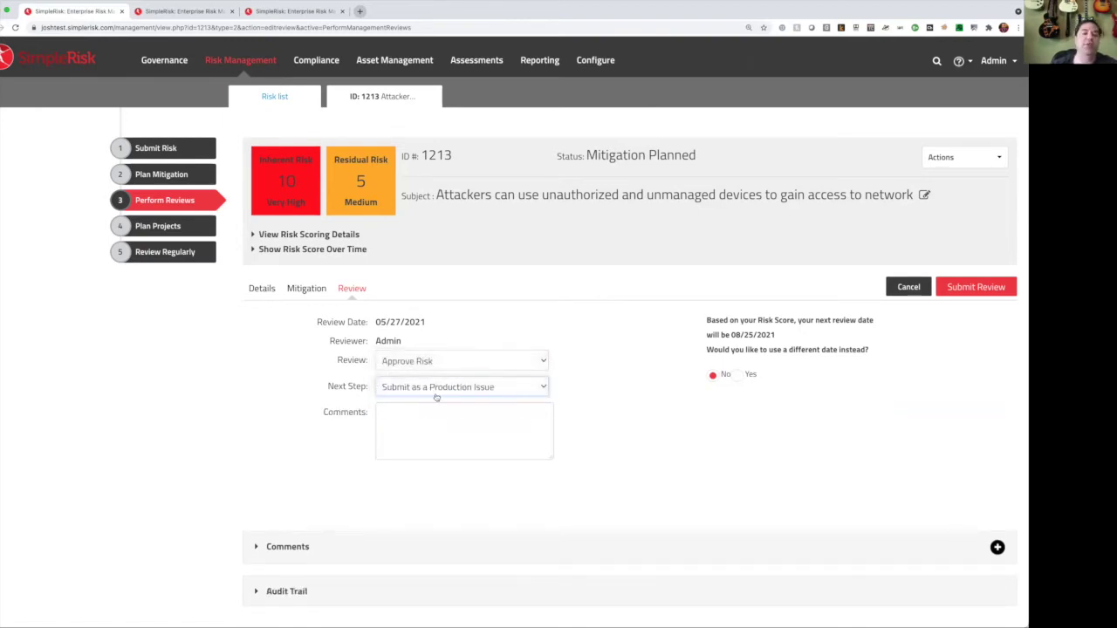
Set the review's next step to Accept Until Next Review and check how the next review date is determined.
left_click(437, 393)
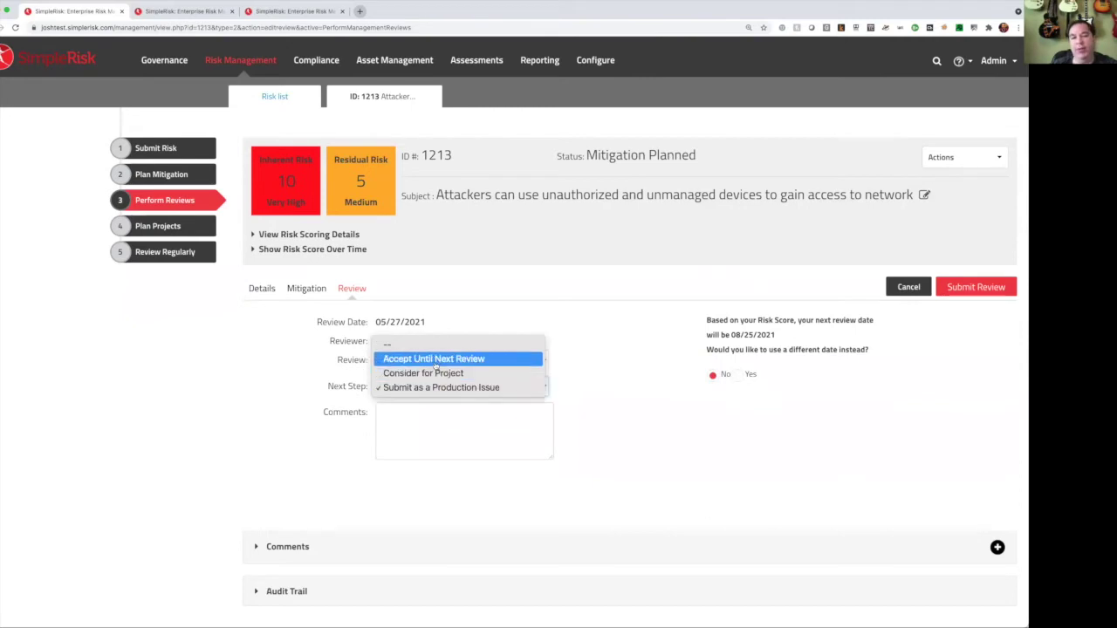
left_click(436, 359)
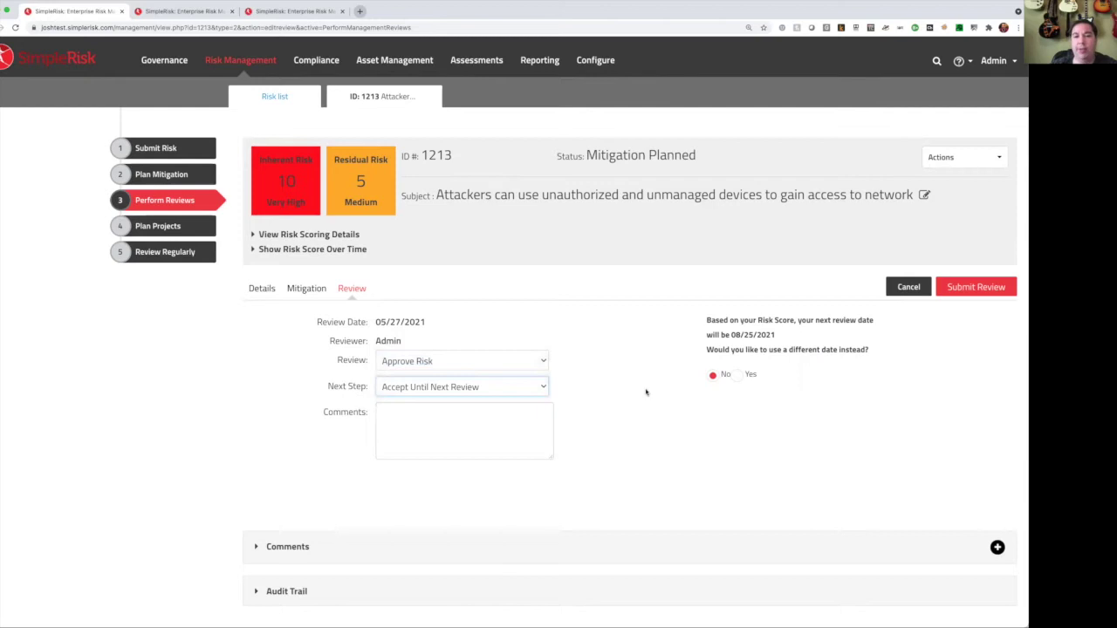
left_click_drag(725, 326, 794, 322)
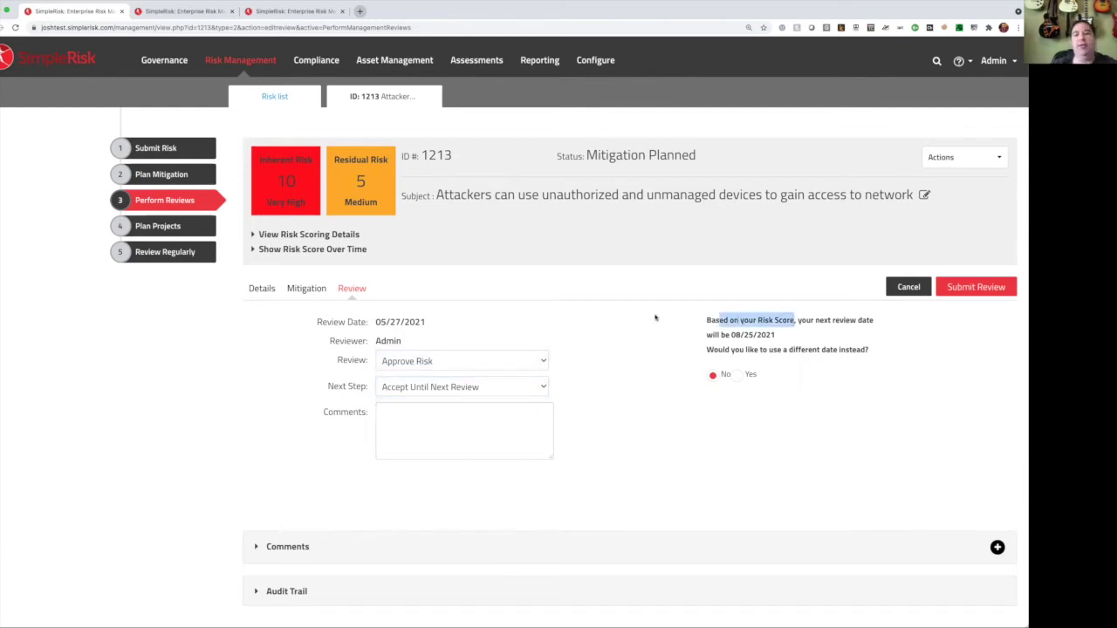
Open the review settings in the second browser tab and check the review interval for very high risks.
key("ctrl+Tab")
left_click(597, 61)
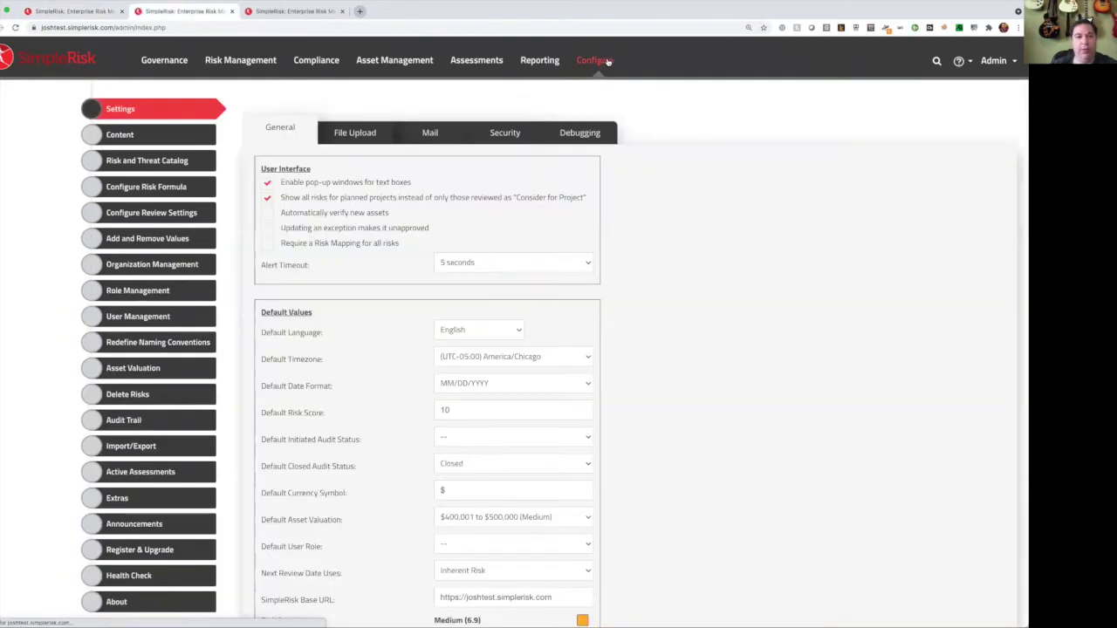
left_click(170, 213)
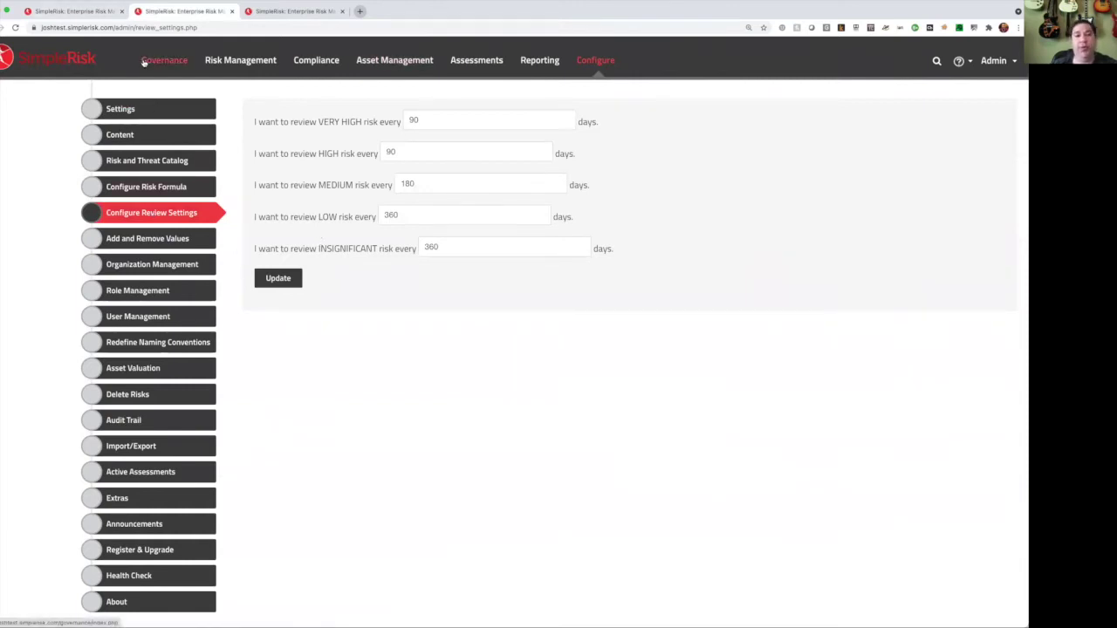
left_click_drag(318, 122, 362, 122)
left_click_drag(448, 119, 389, 119)
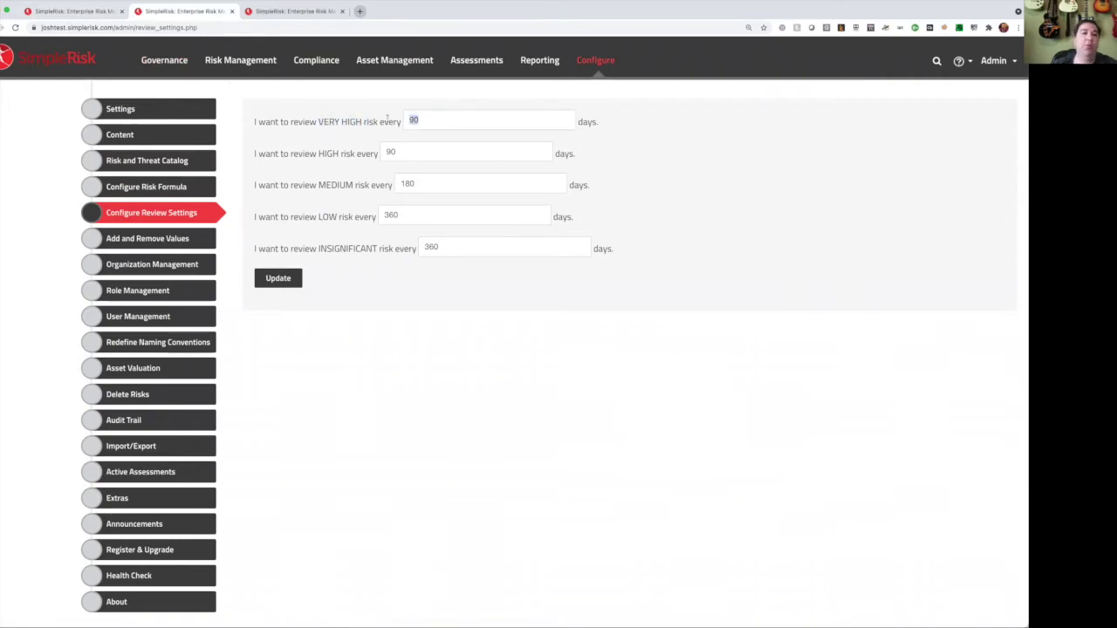
Return to risk 1213's review, check the option for a different date, keep the score-based next review date and submit the review.
left_click(74, 11)
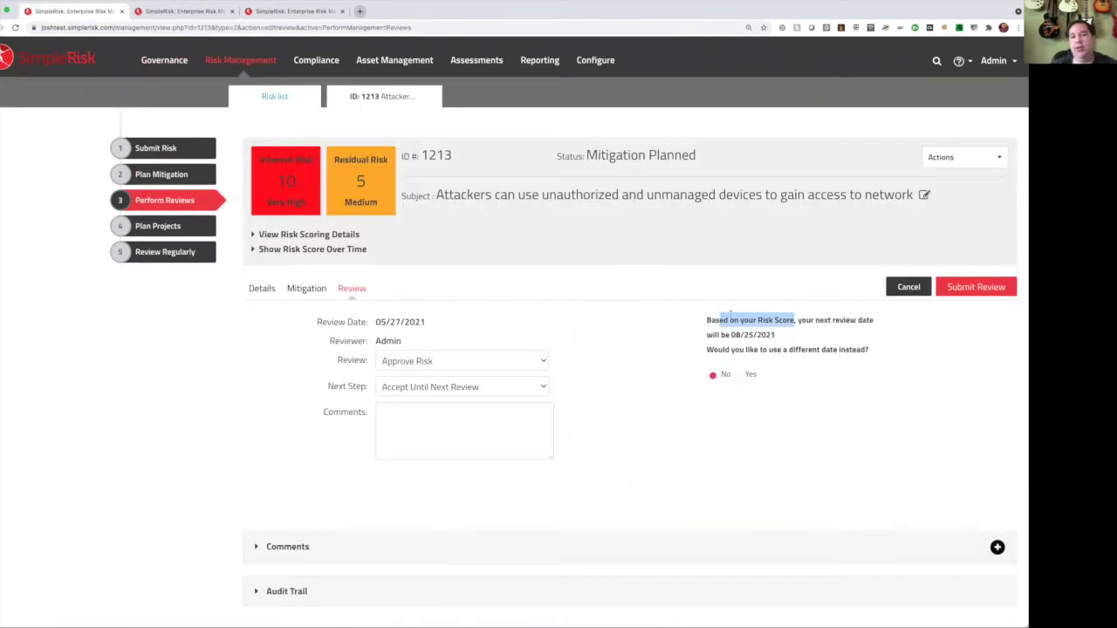
left_click_drag(730, 335, 778, 338)
left_click(738, 377)
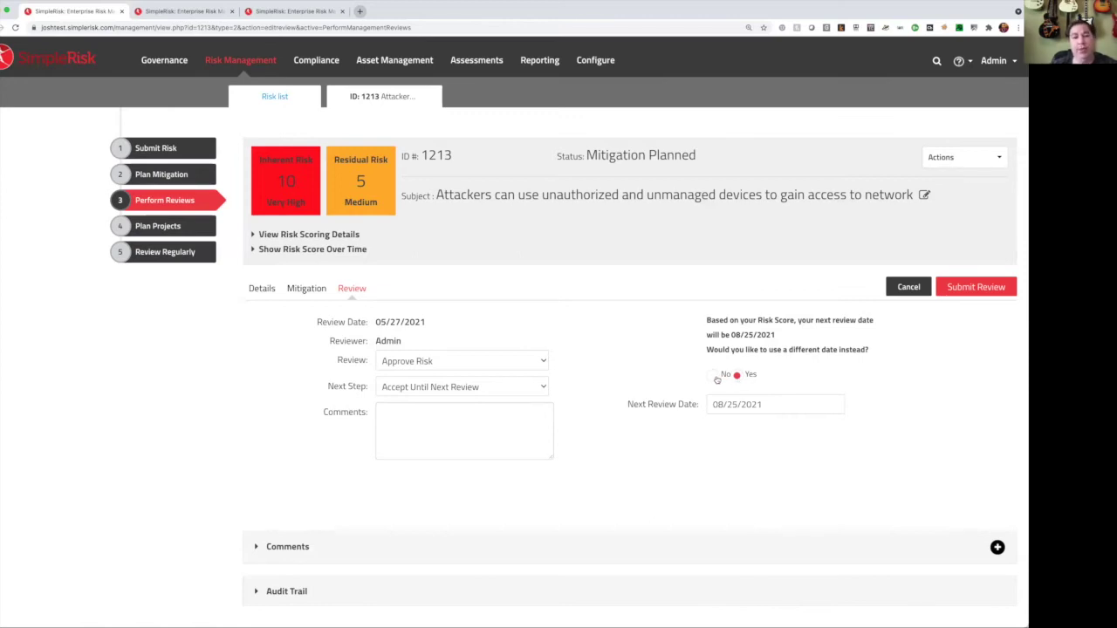
left_click(715, 377)
left_click(962, 287)
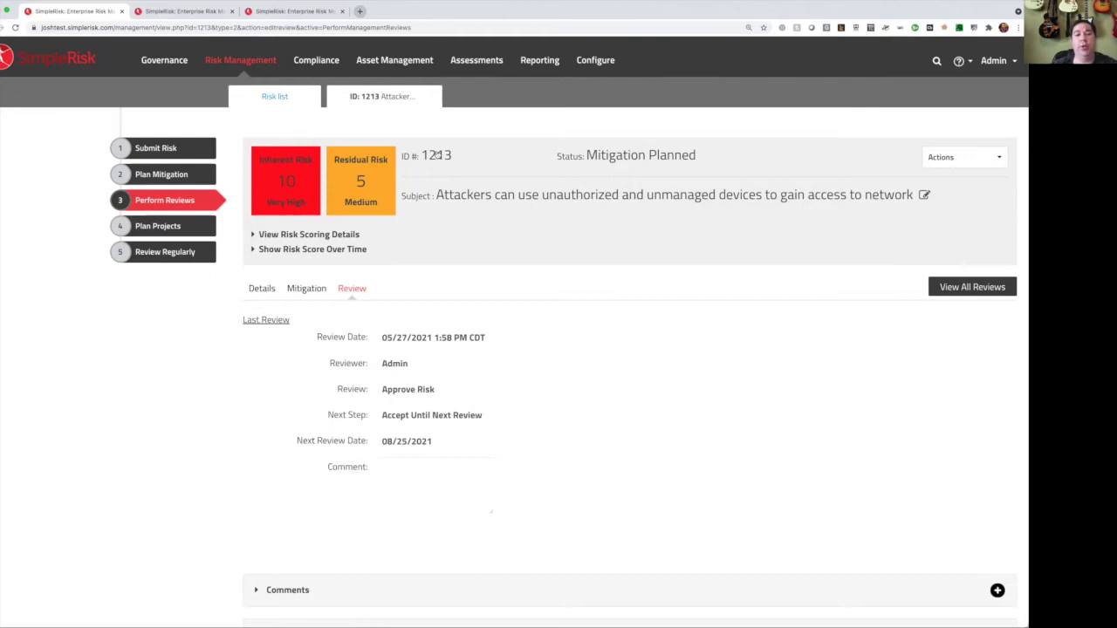
Open the list of risks for regular review, show all entries and examine the unreviewed, past due and upcoming review dates.
left_click(163, 204)
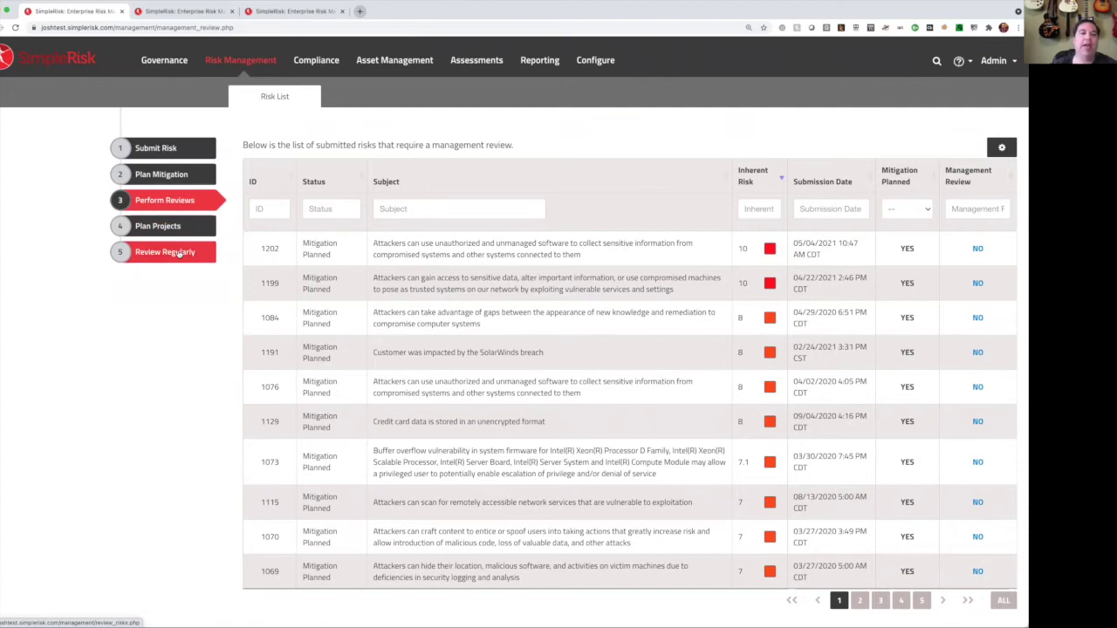
left_click(185, 251)
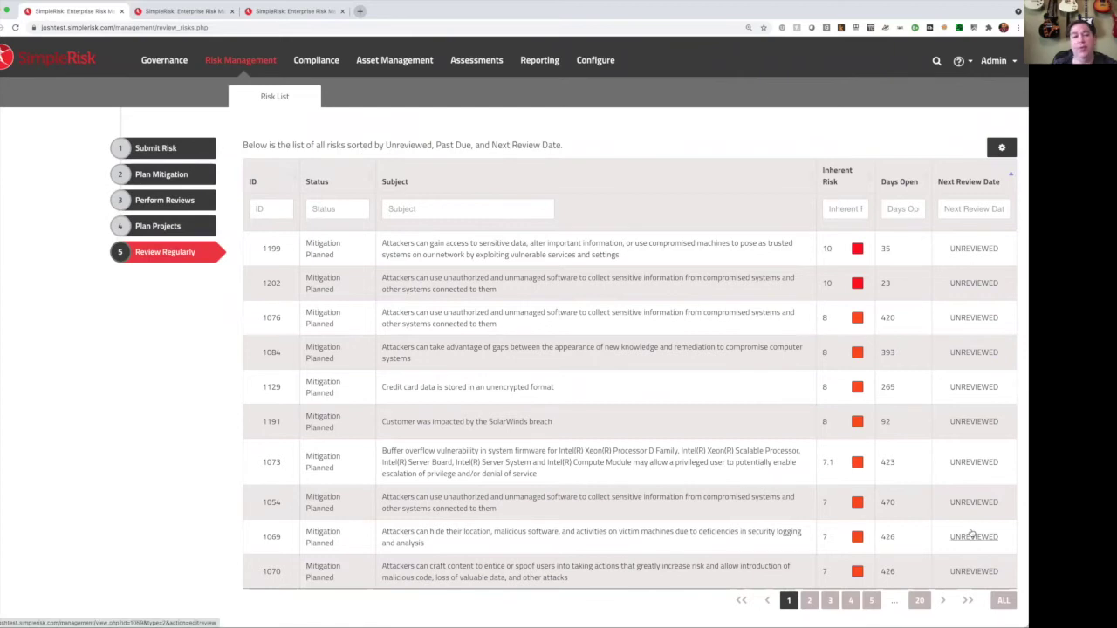
left_click(1000, 601)
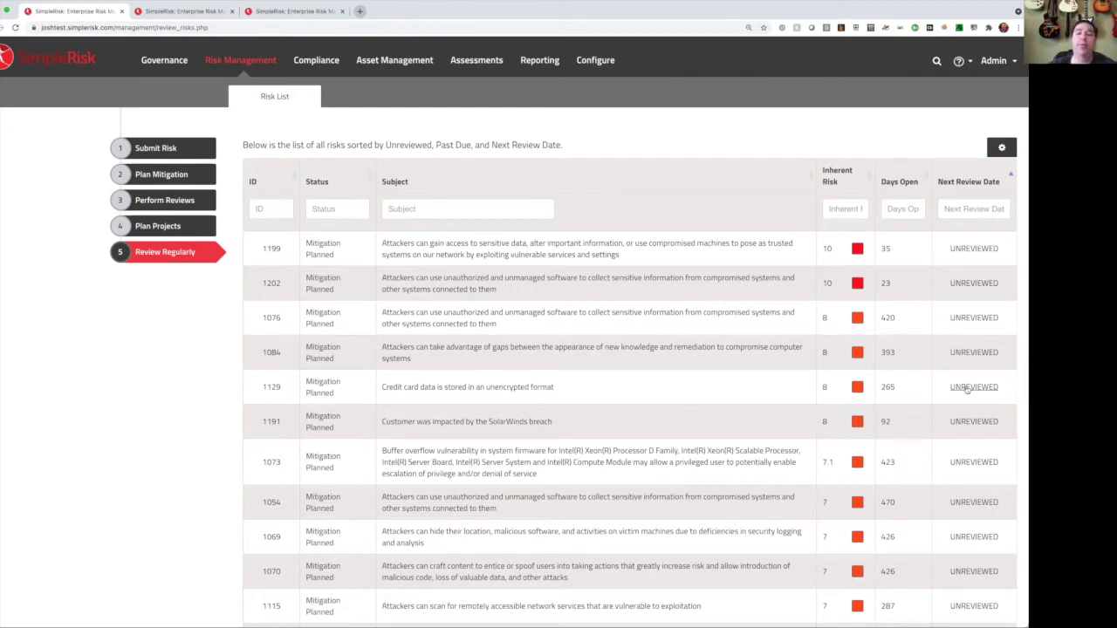
scroll(966, 389, "down", 3)
scroll(966, 389, "down", 10)
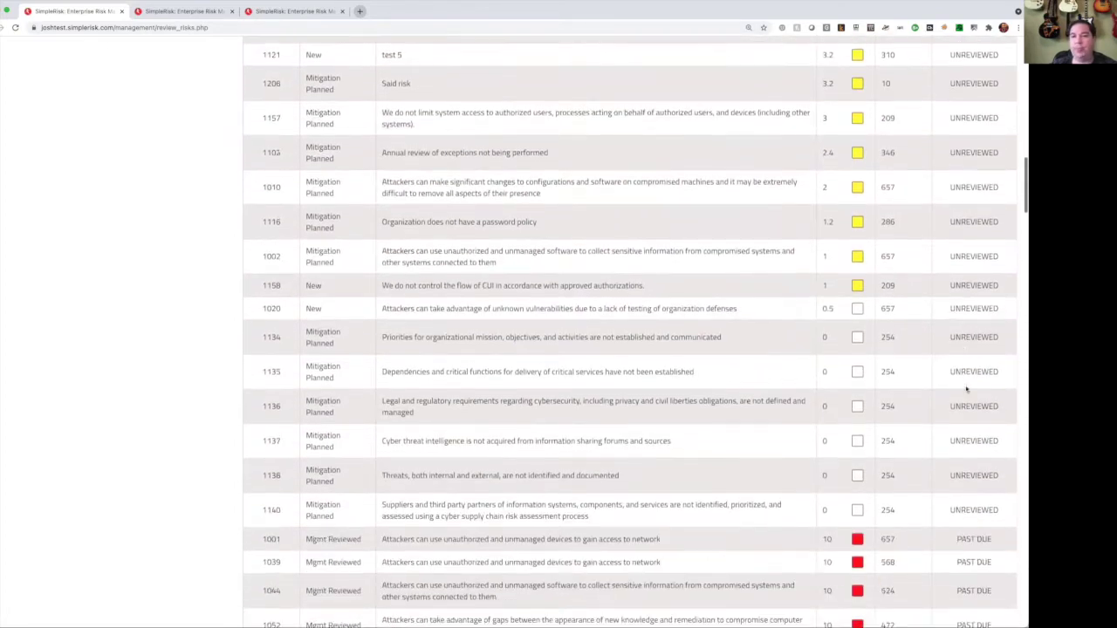
scroll(966, 390, "down", 7)
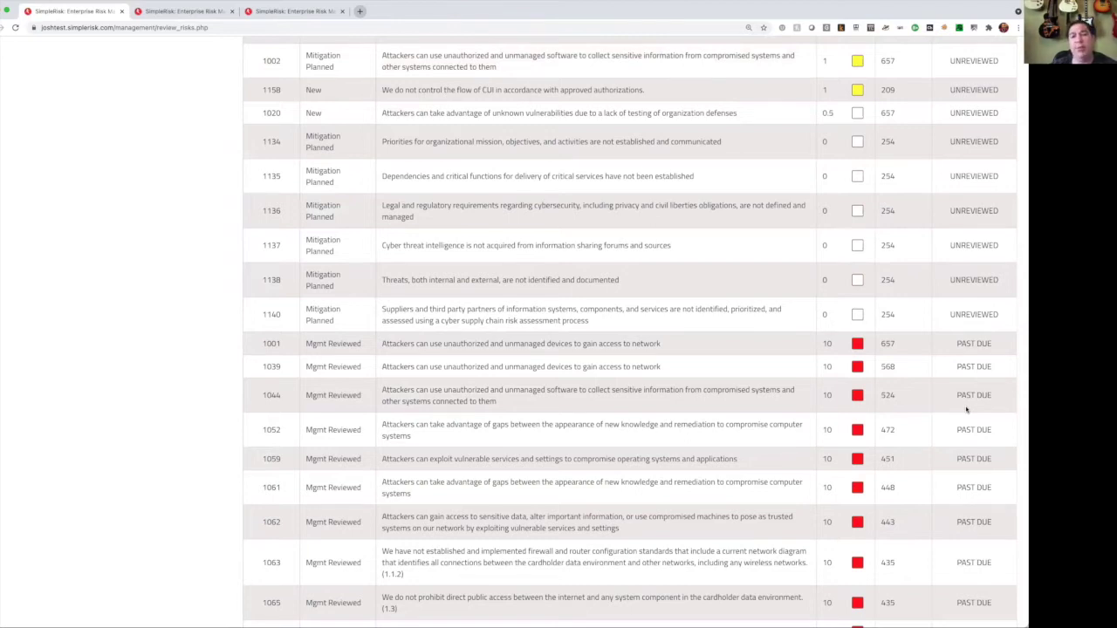
scroll(966, 406, "down", 1)
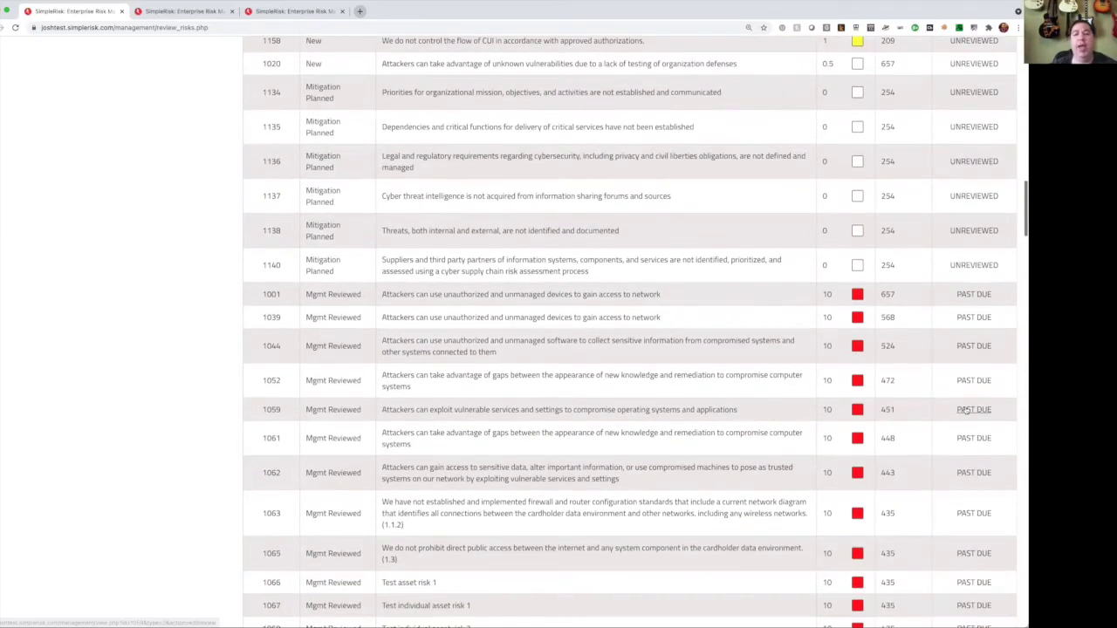
scroll(966, 409, "down", 20)
scroll(966, 409, "down", 20)
scroll(966, 410, "up", 2)
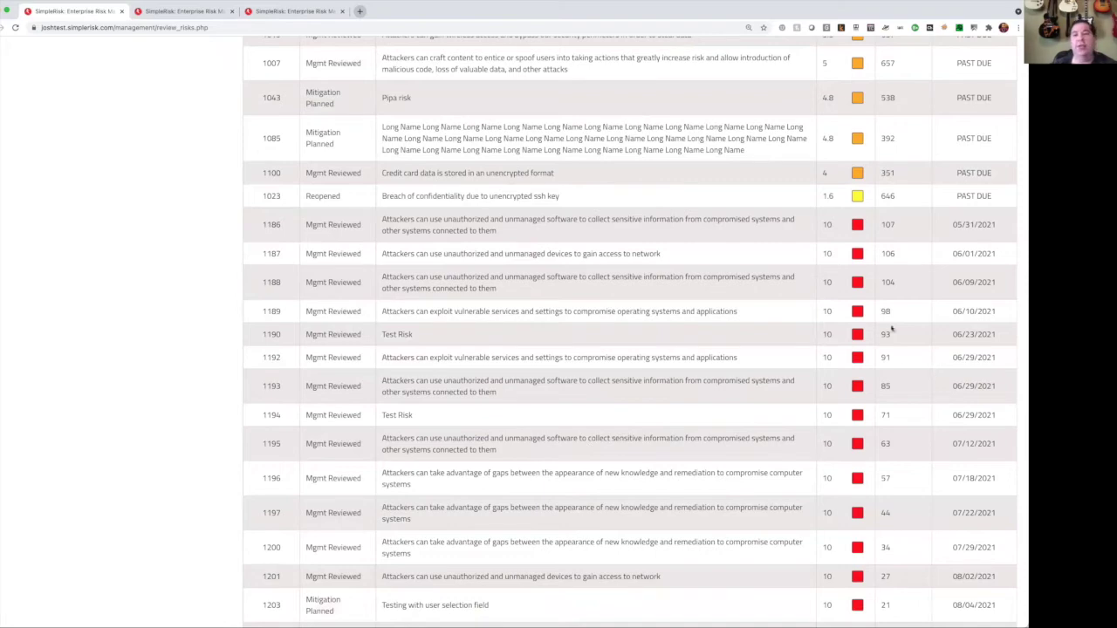
scroll(892, 327, "up", 15)
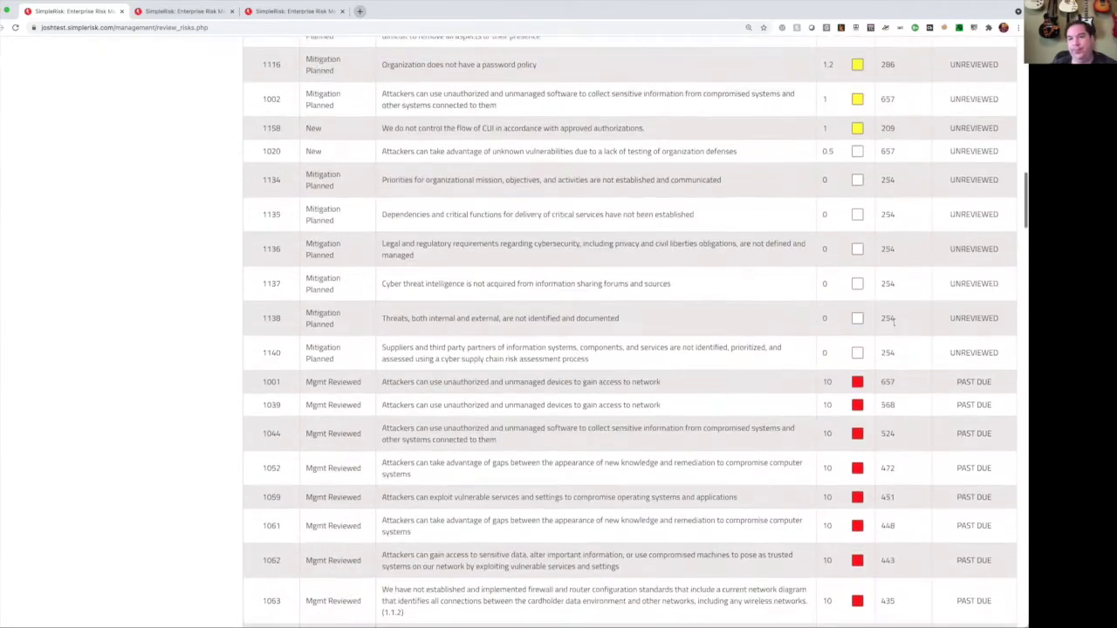
scroll(894, 322, "up", 10)
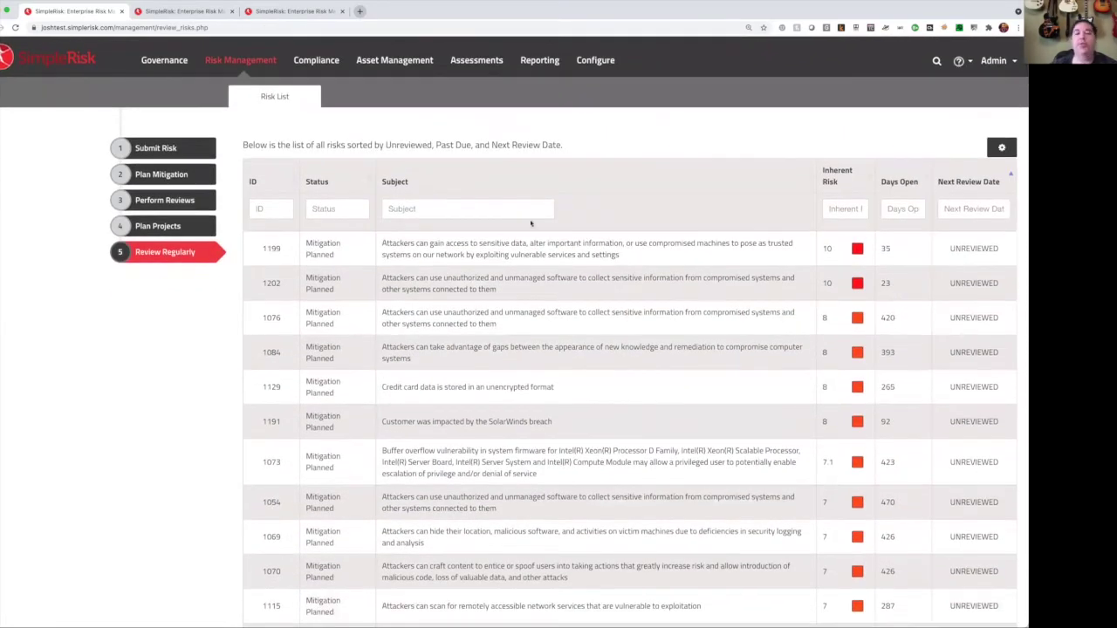
Open the governance control frameworks and inspect the New Framework form, closing it without adding a framework.
left_click(172, 64)
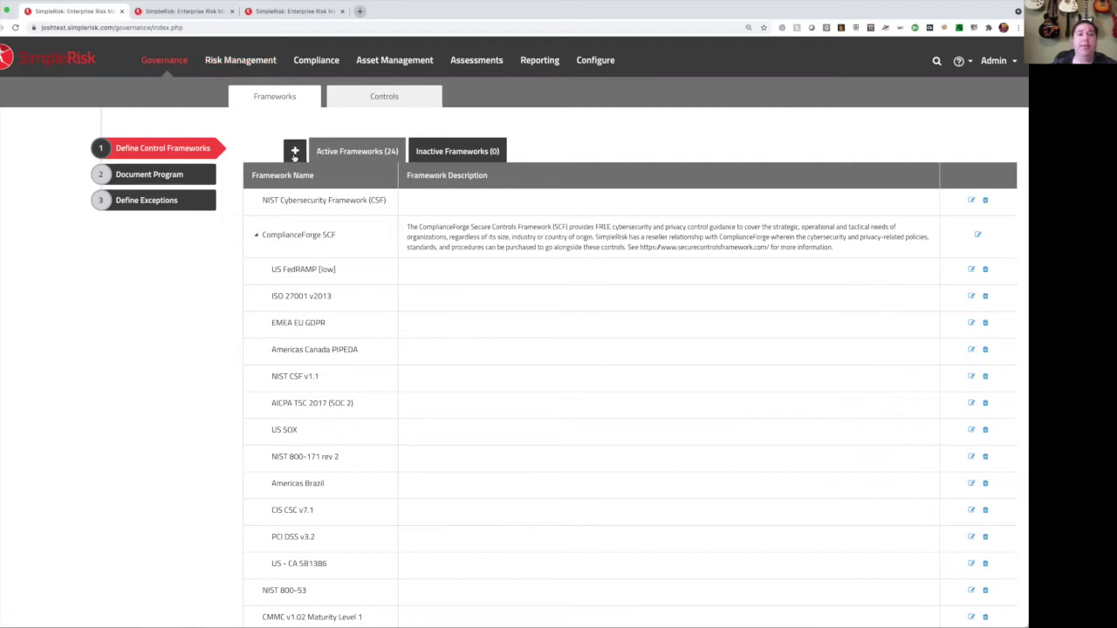
left_click(295, 152)
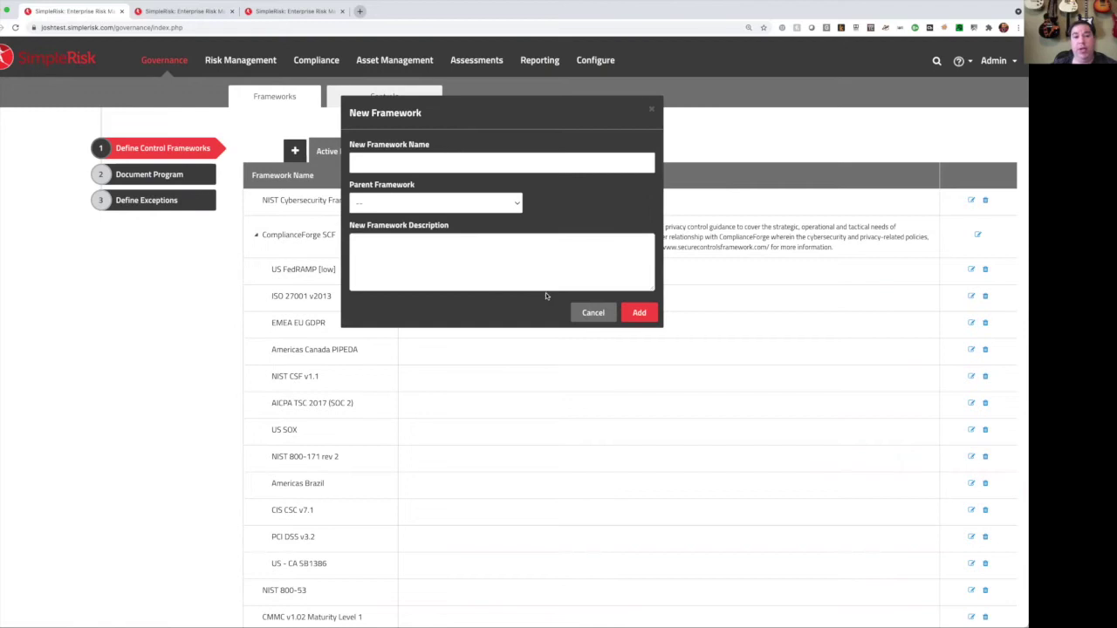
left_click(588, 312)
Display the governance controls and look through the New Control form's fields, closing it without adding a control.
left_click(395, 102)
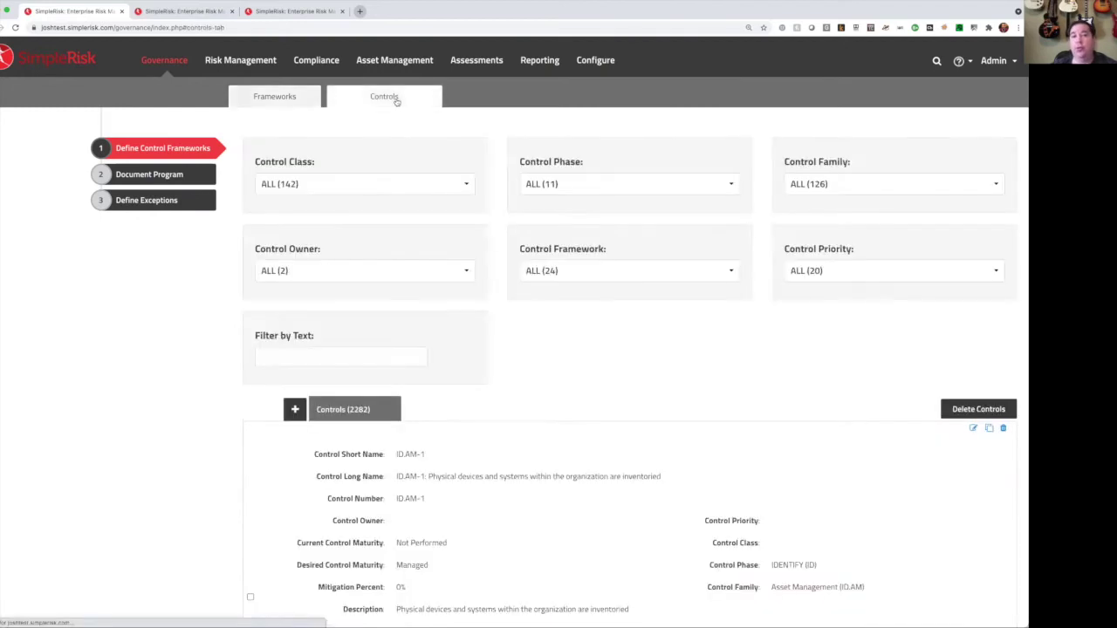
left_click(292, 409)
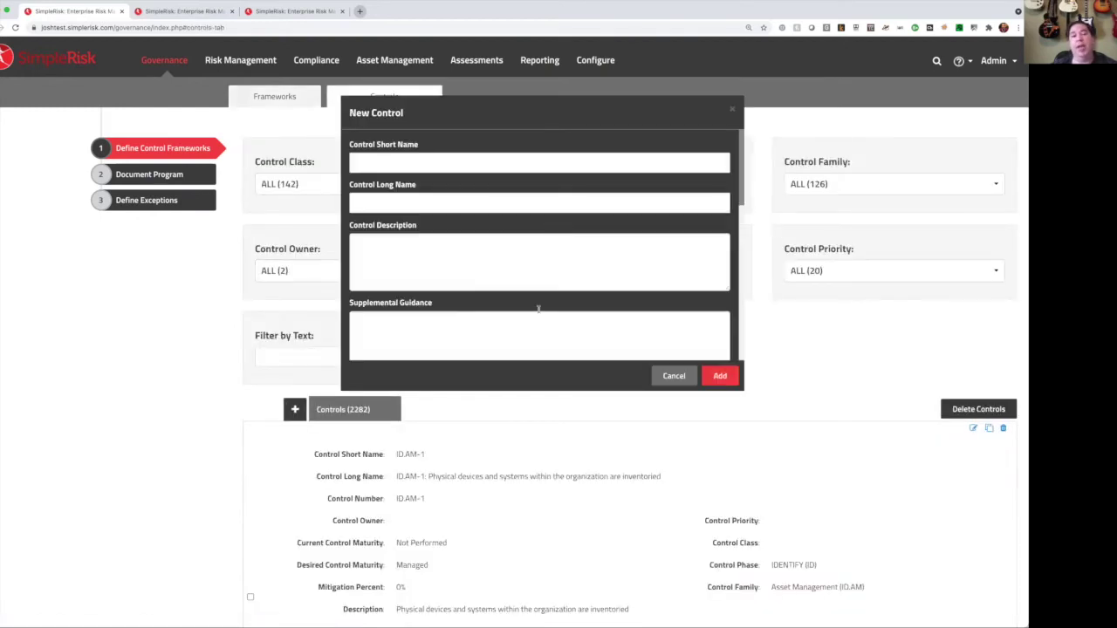
scroll(649, 305, "down", 5)
scroll(649, 304, "up", 3)
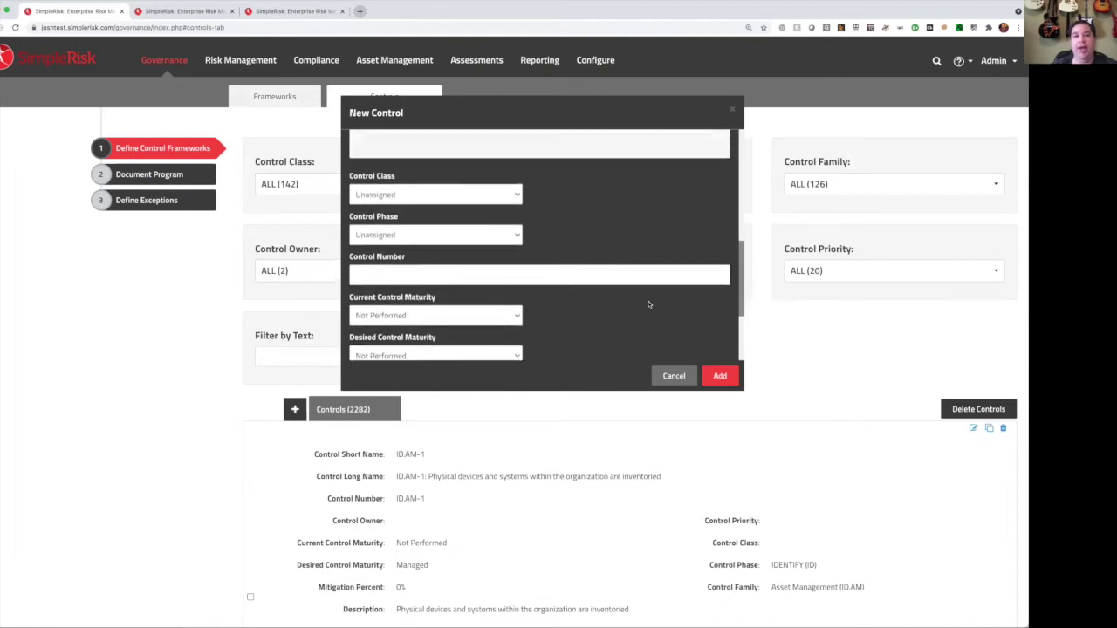
left_click(673, 376)
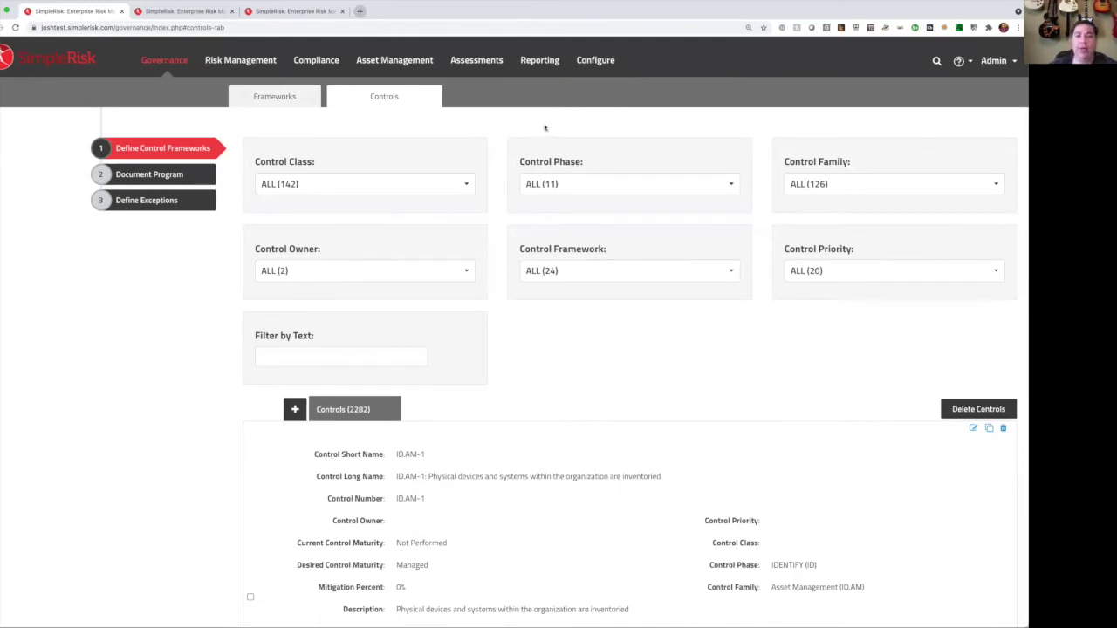
Open the configuration's Content page in the second browser tab and examine the installable frameworks, including FedRAMP Low Baseline Controls.
left_click(192, 13)
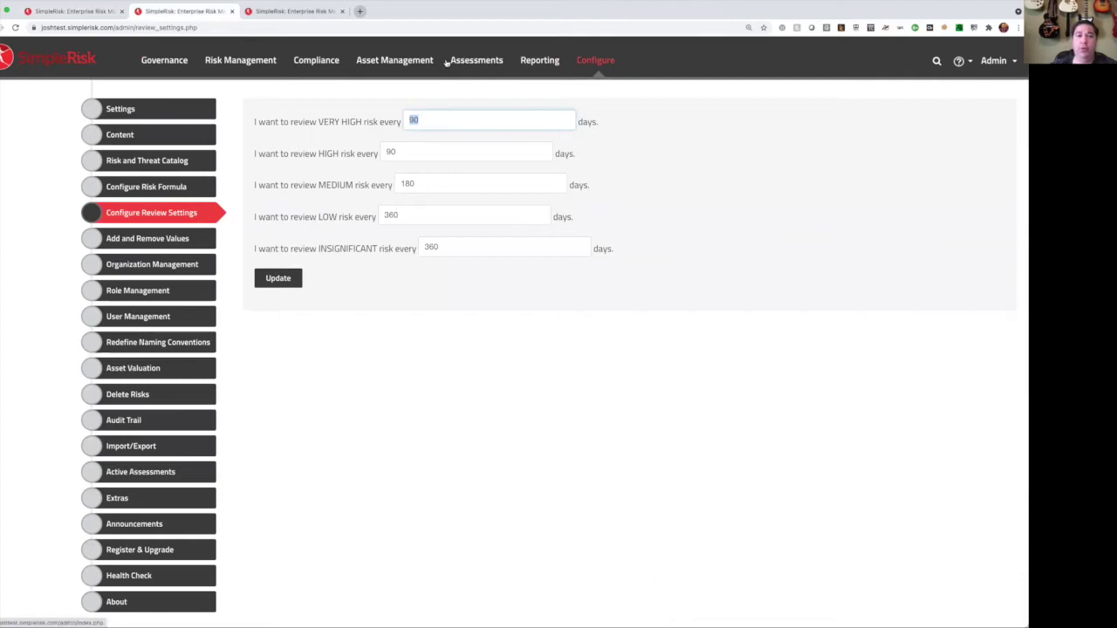
left_click(131, 142)
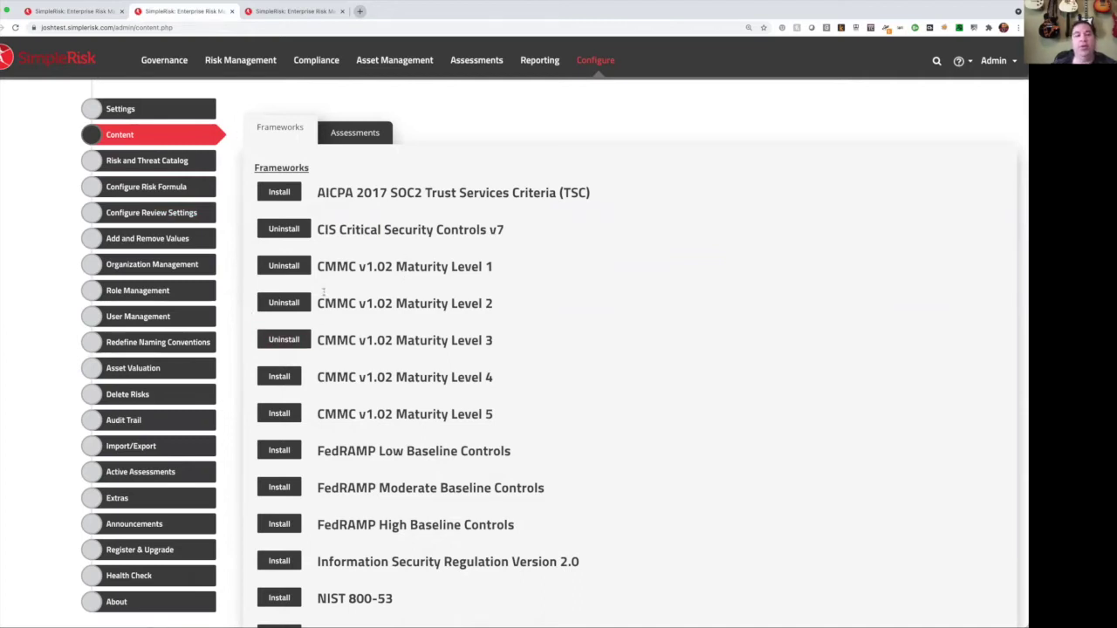
scroll(324, 292, "down", 2)
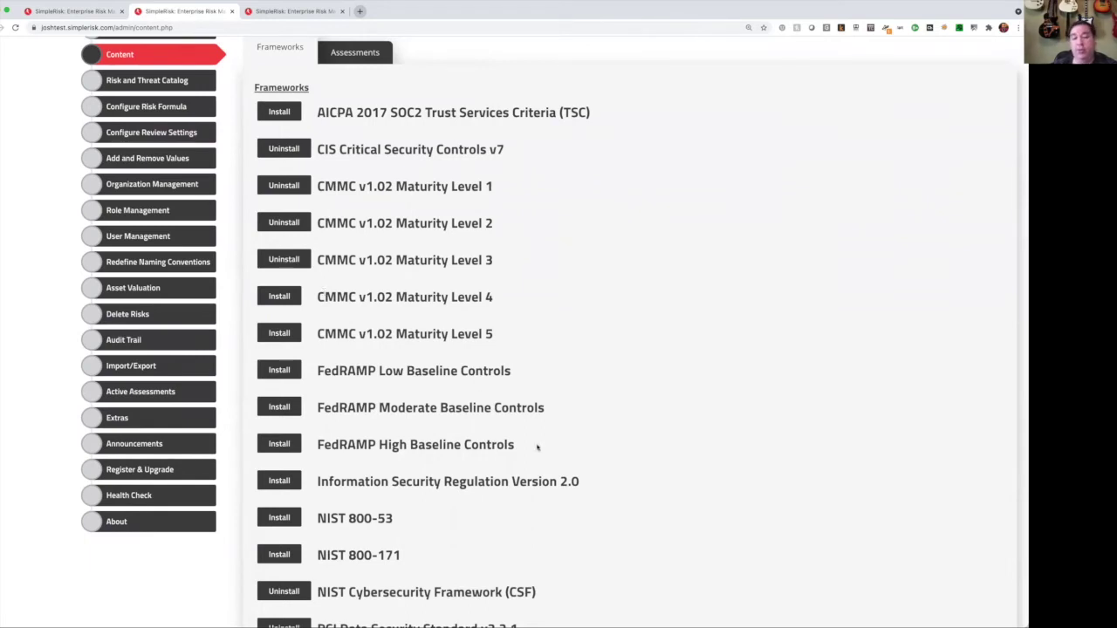
scroll(537, 447, "down", 1)
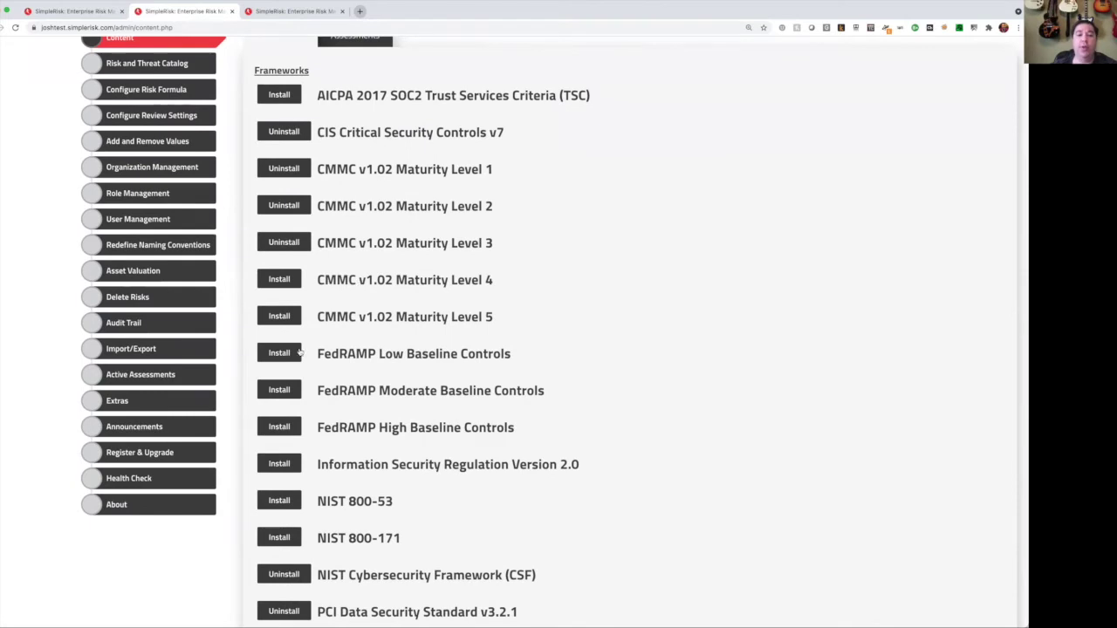
left_click(295, 353)
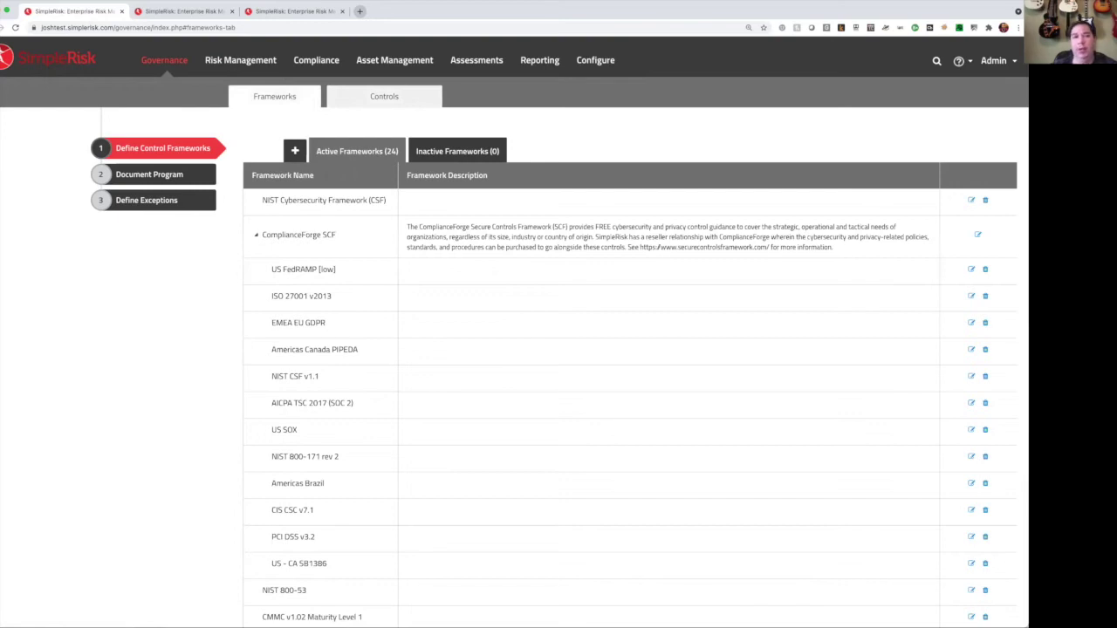
Open the Import/Export configuration in the second browser tab and choose Import Controls to view its CSV import options.
left_click(178, 11)
scroll(445, 245, "up", 2)
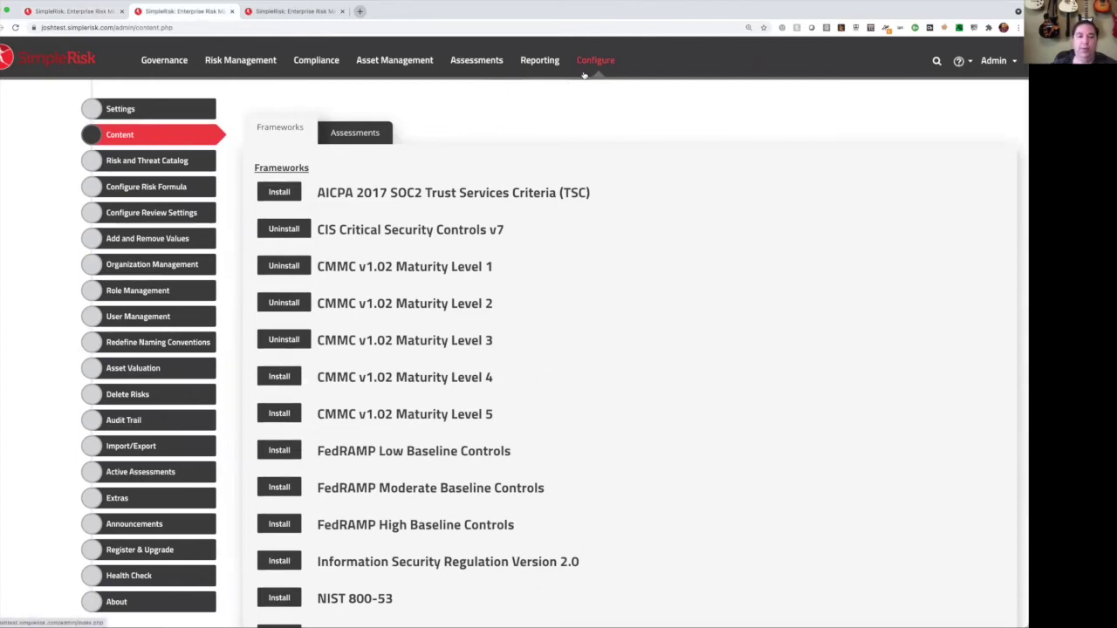
left_click(166, 453)
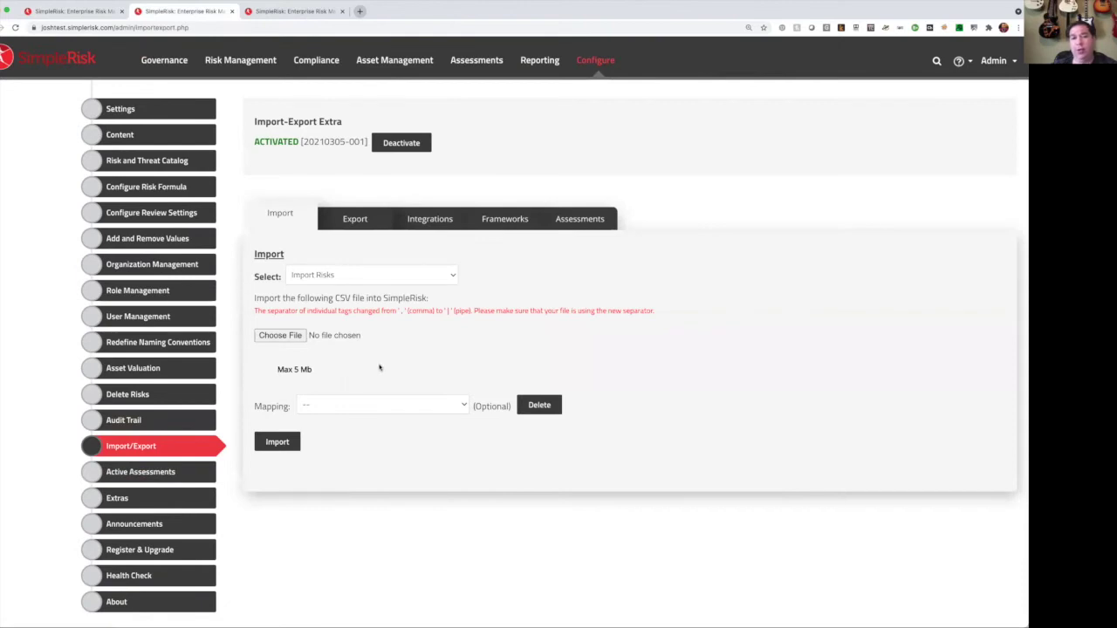
left_click(335, 278)
left_click(336, 315)
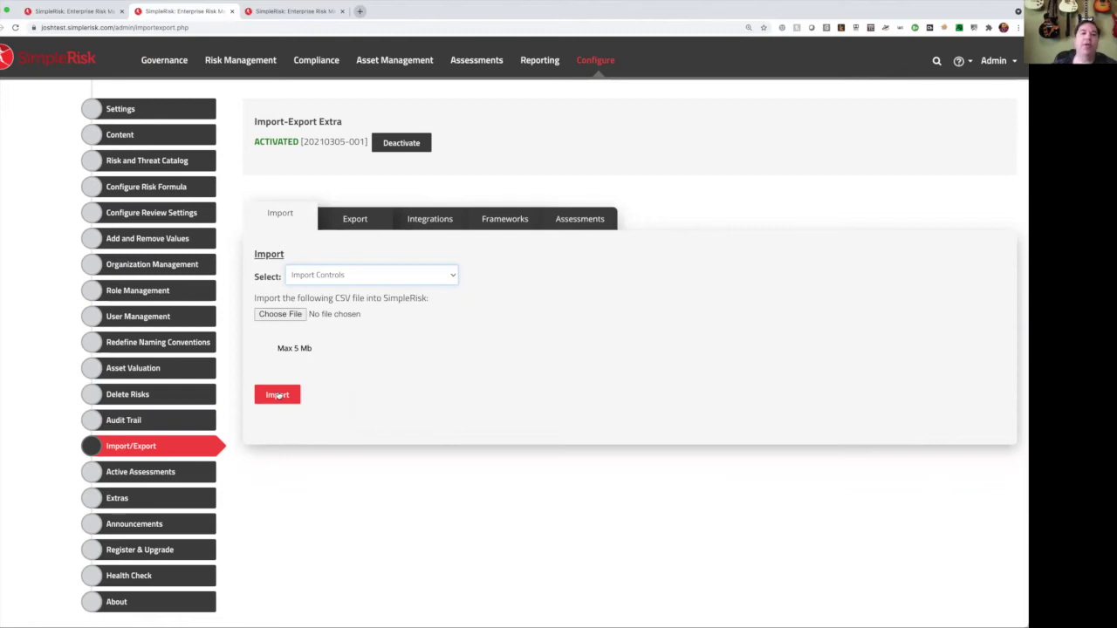
View the custom extras and open the configuration of the ComplianceForge SCF extra.
left_click(164, 502)
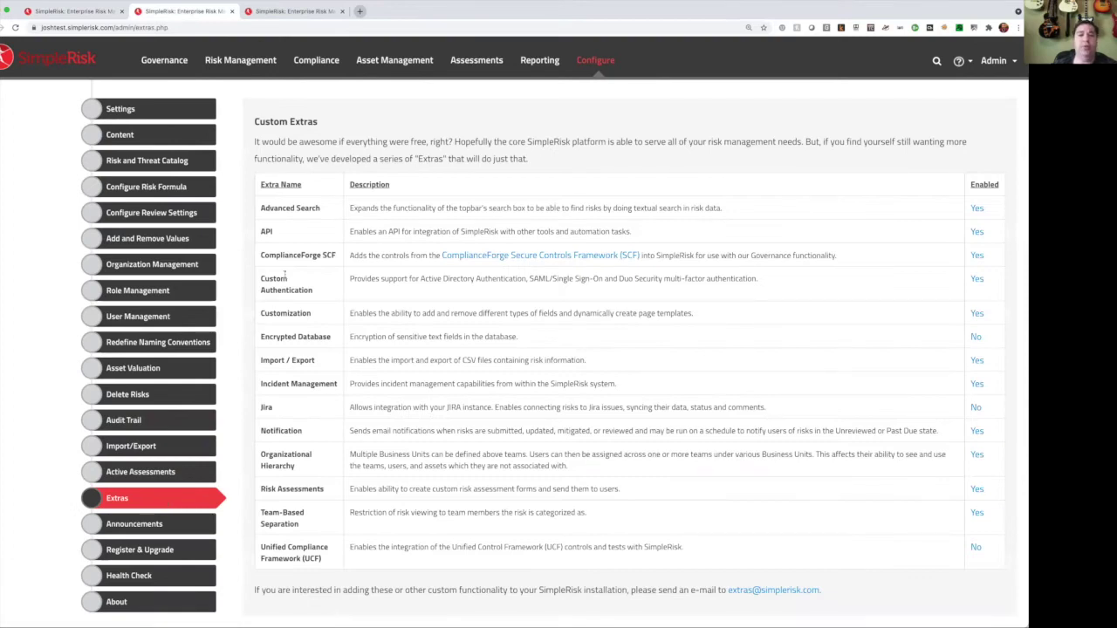
left_click_drag(260, 256, 342, 255)
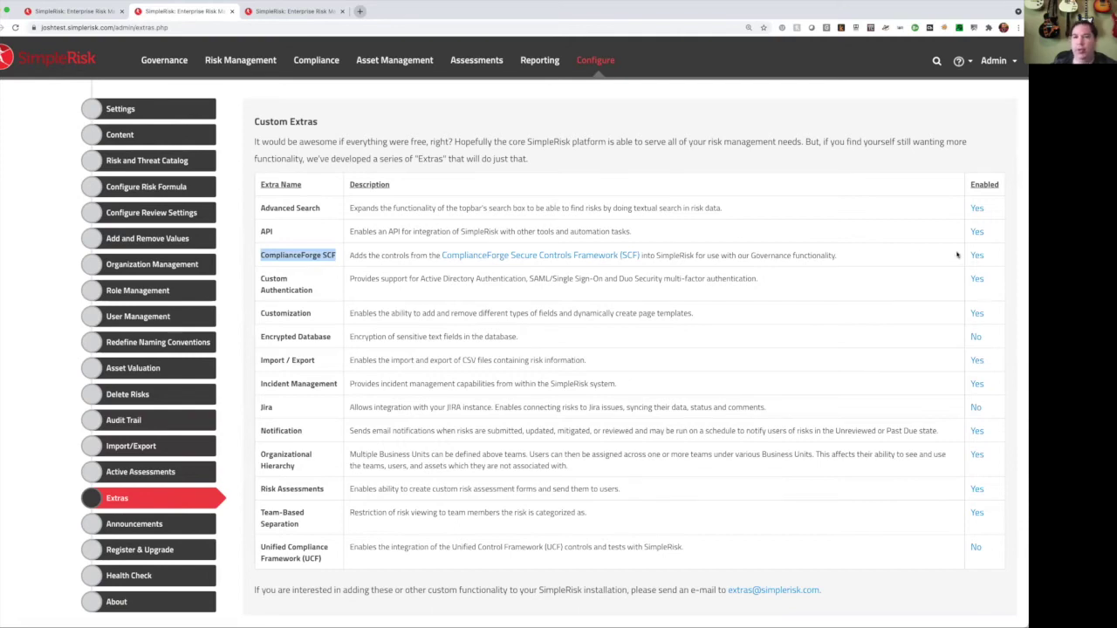
left_click(977, 256)
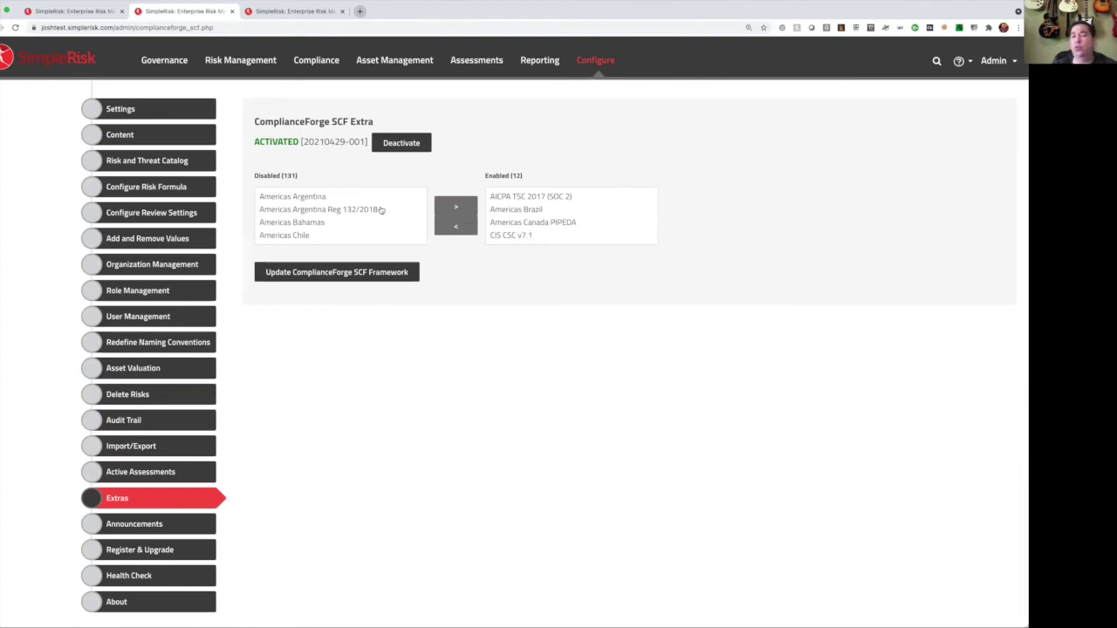
Look through the enabled ComplianceForge SCF frameworks, pointing out EMEA EU GDPR, ISO 27001 v2013 and NIST CSF v1.1.
scroll(572, 209, "down", 1)
scroll(571, 211, "down", 2)
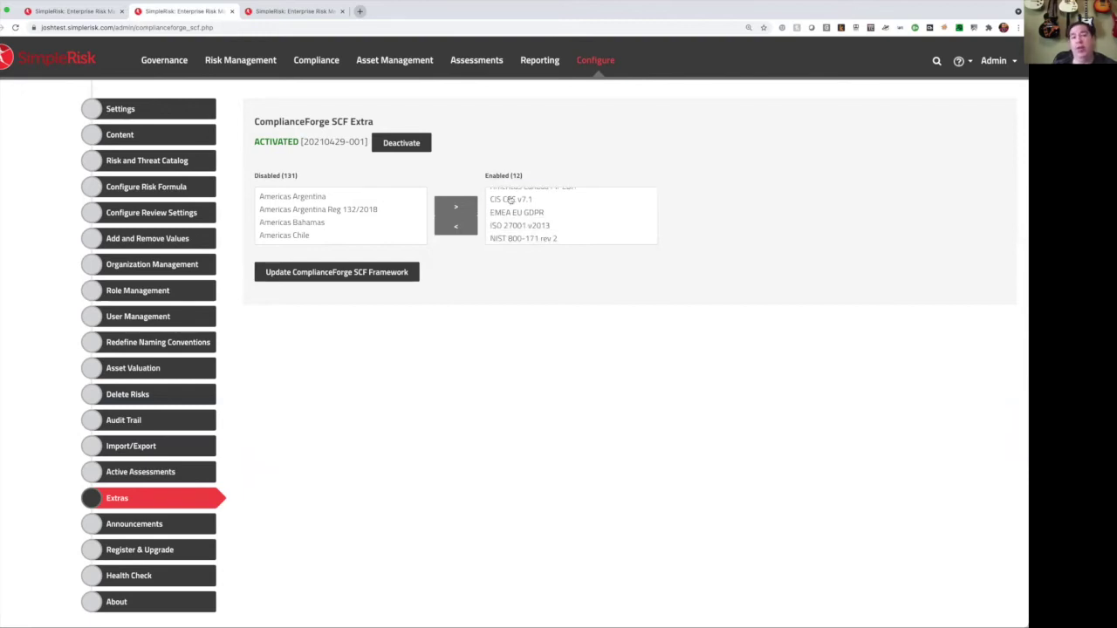
left_click(510, 200)
left_click(522, 213)
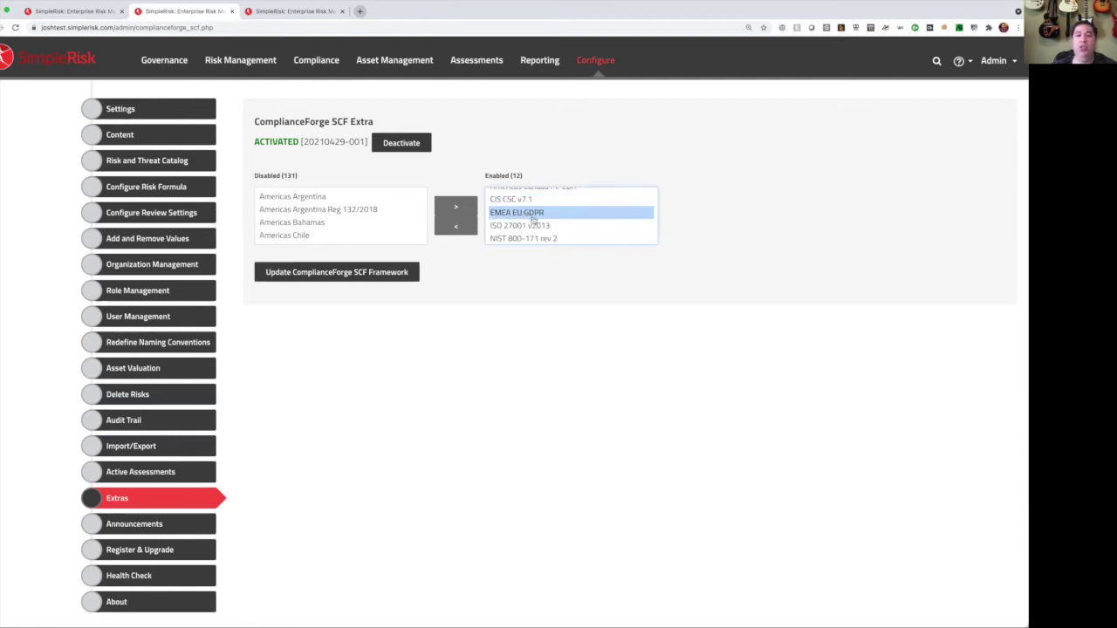
left_click(543, 225)
scroll(543, 225, "down", 1)
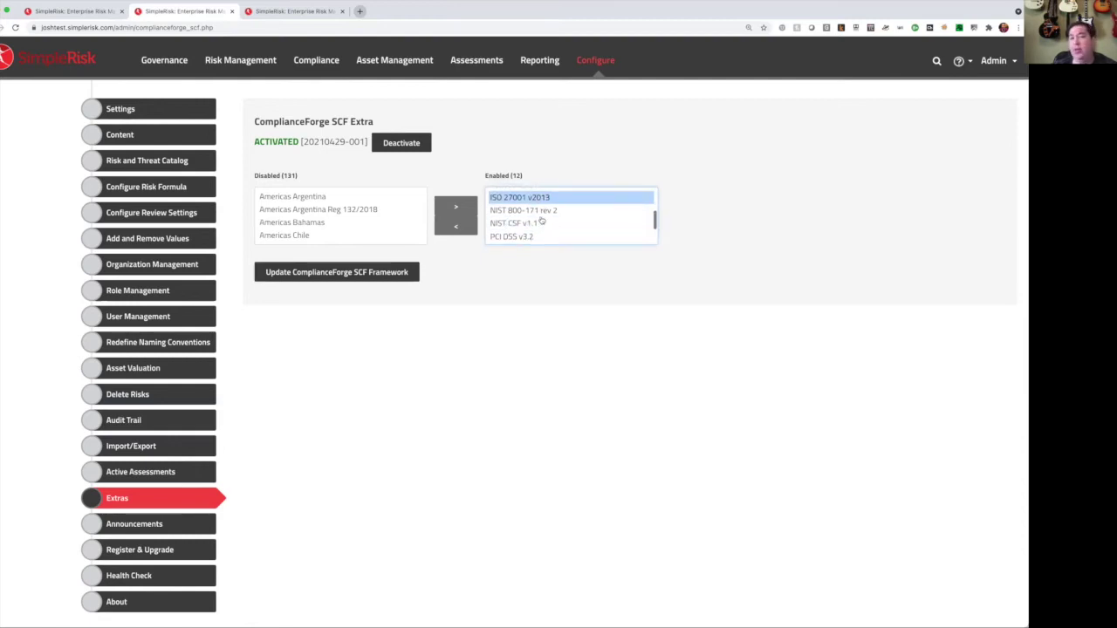
left_click(535, 224)
scroll(536, 225, "down", 2)
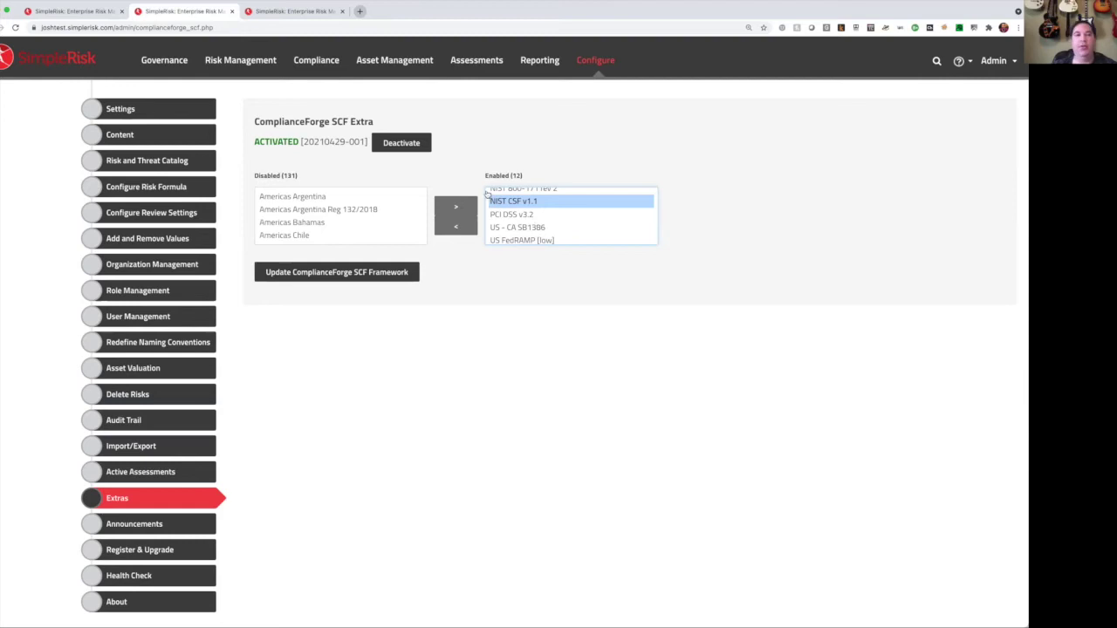
Return to the governance frameworks in the first browser tab and filter the controls to the ISO 27001 v2013 framework.
left_click(87, 12)
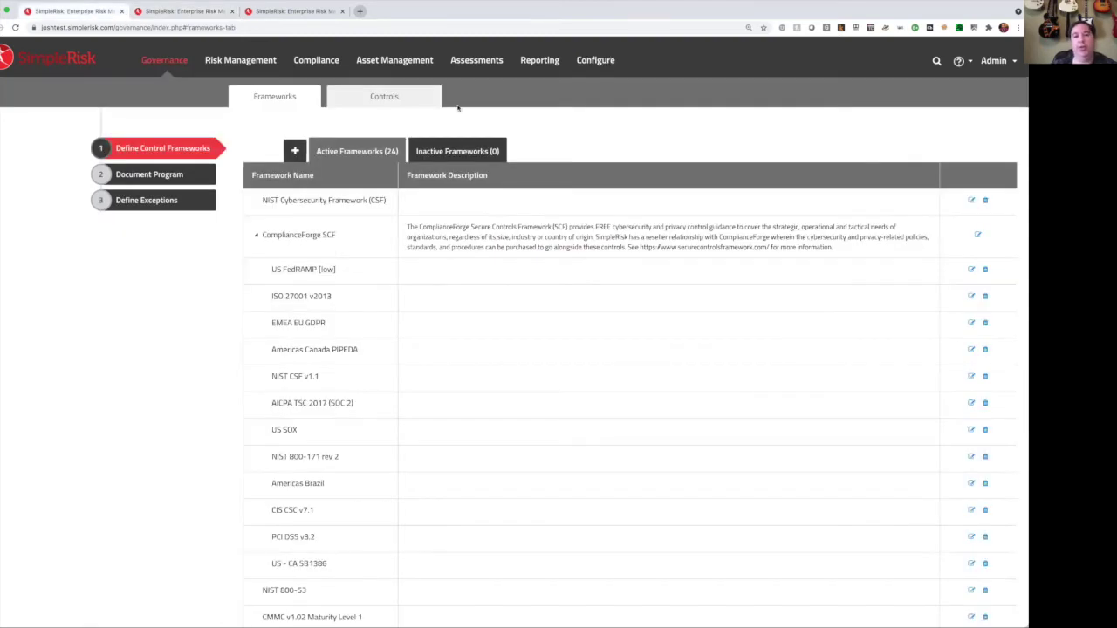
left_click(397, 101)
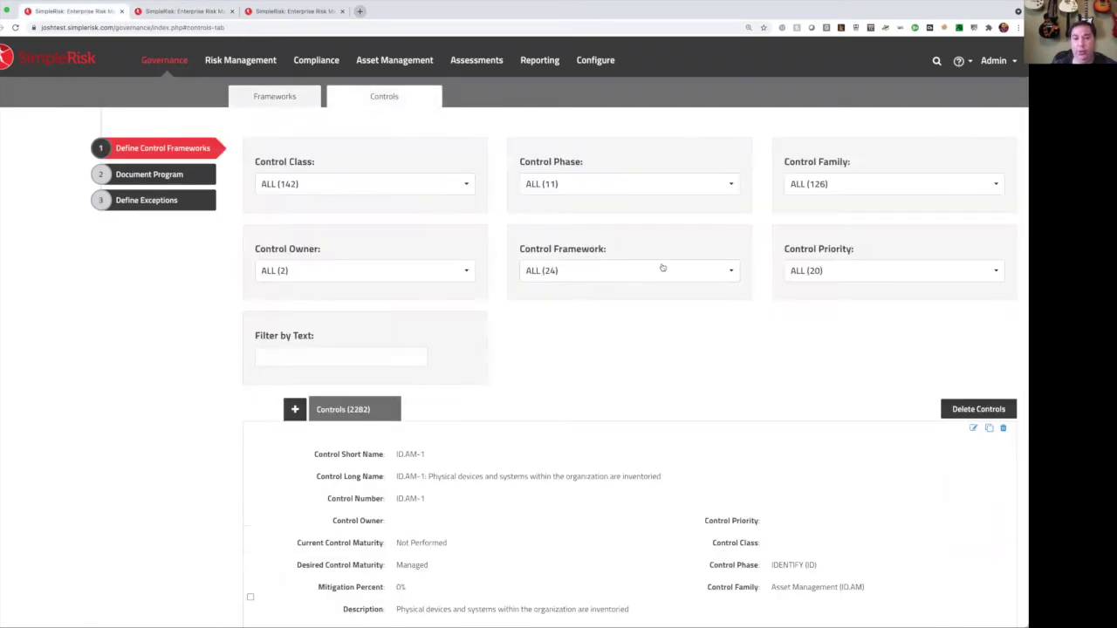
left_click(668, 275)
left_click(632, 324)
scroll(628, 357, "down", 3)
scroll(625, 363, "down", 2)
left_click(626, 369)
left_click(805, 359)
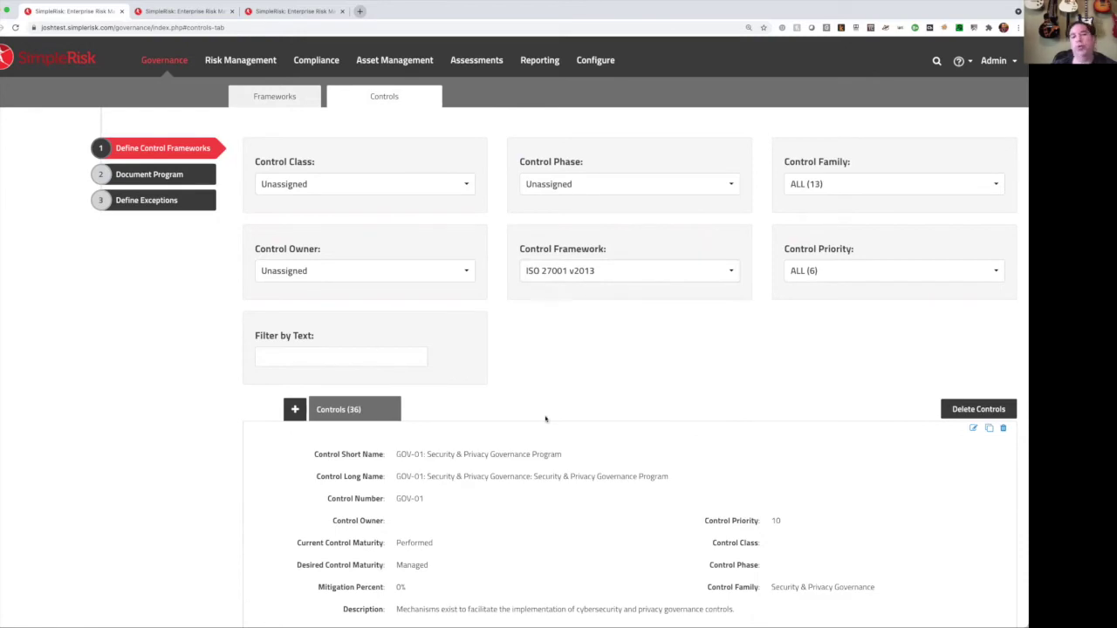
Examine control GOV-01's name, description and mapped framework references for ISO 27001 v2013, AICPA TSC 2017 (SOC 2) and PCI DSS v3.2.
scroll(545, 419, "down", 3)
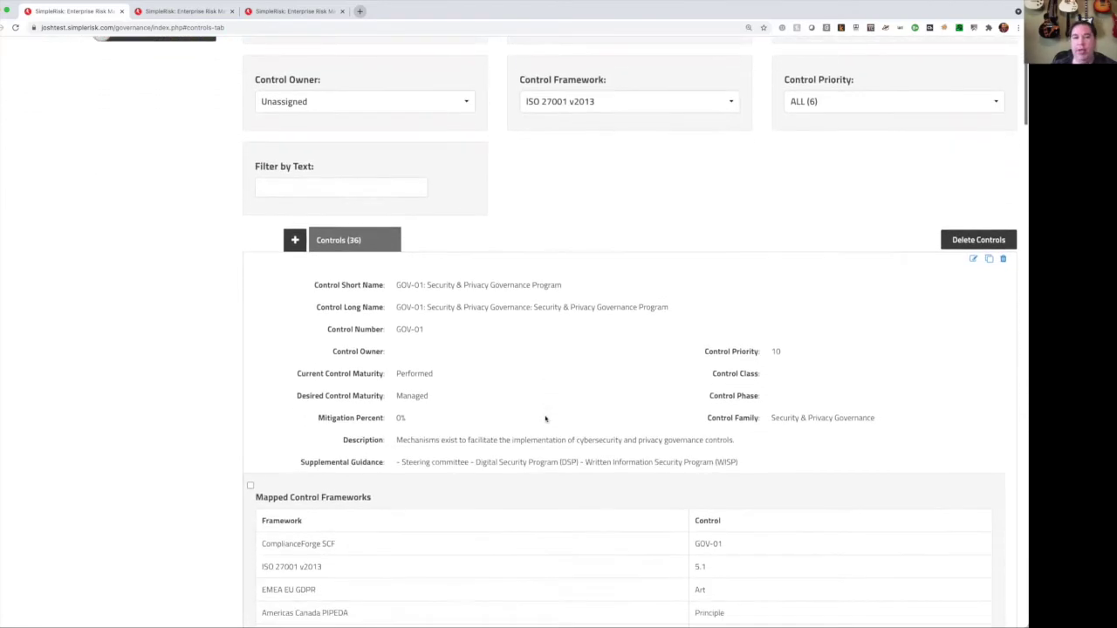
left_click_drag(397, 191, 571, 190)
scroll(571, 191, "down", 1)
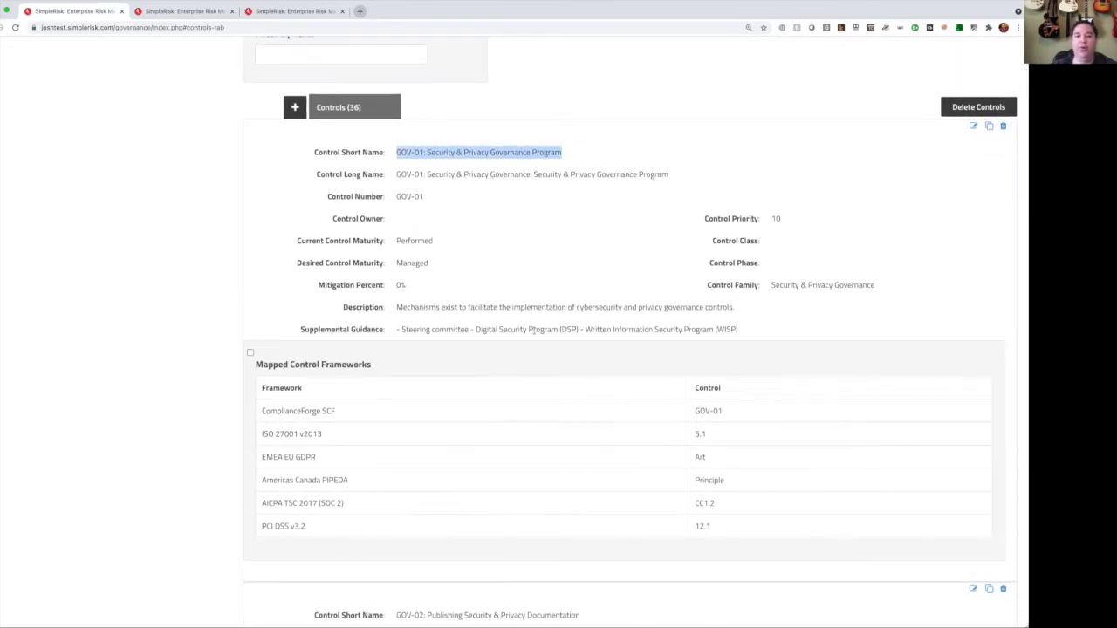
left_click_drag(424, 309, 734, 308)
scroll(734, 307, "down", 1)
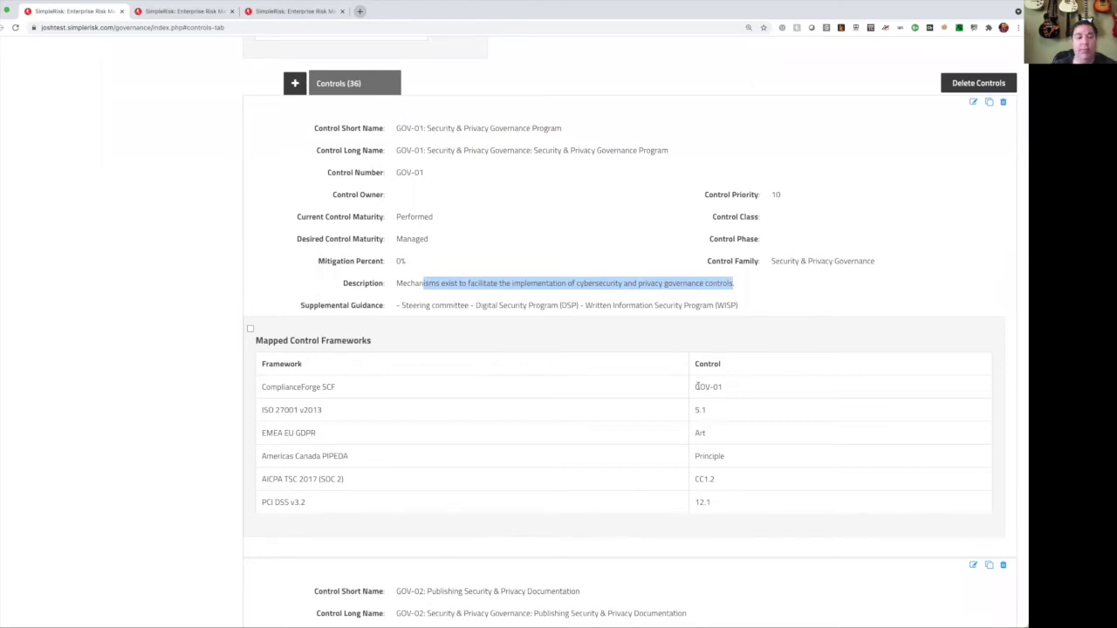
left_click_drag(709, 416, 695, 412)
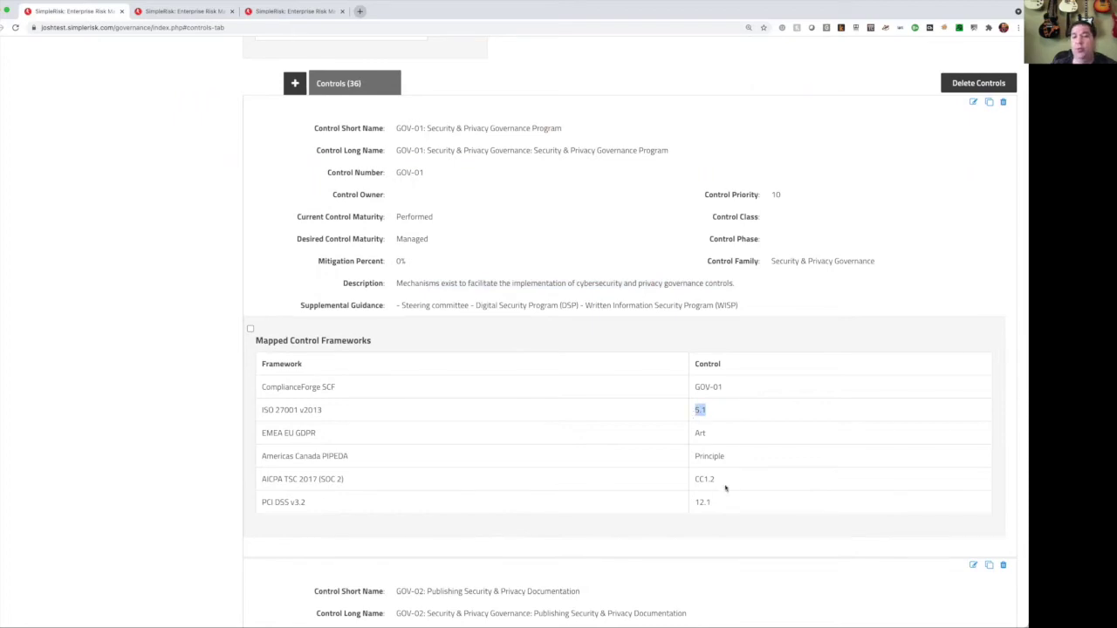
left_click_drag(728, 485, 695, 483)
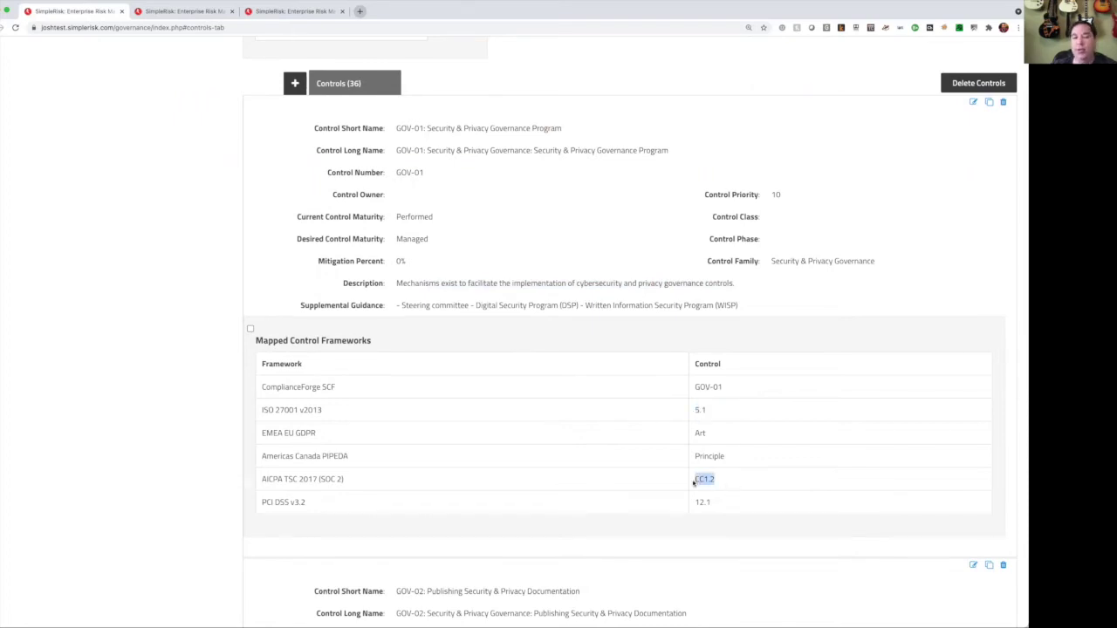
left_click_drag(722, 502, 694, 502)
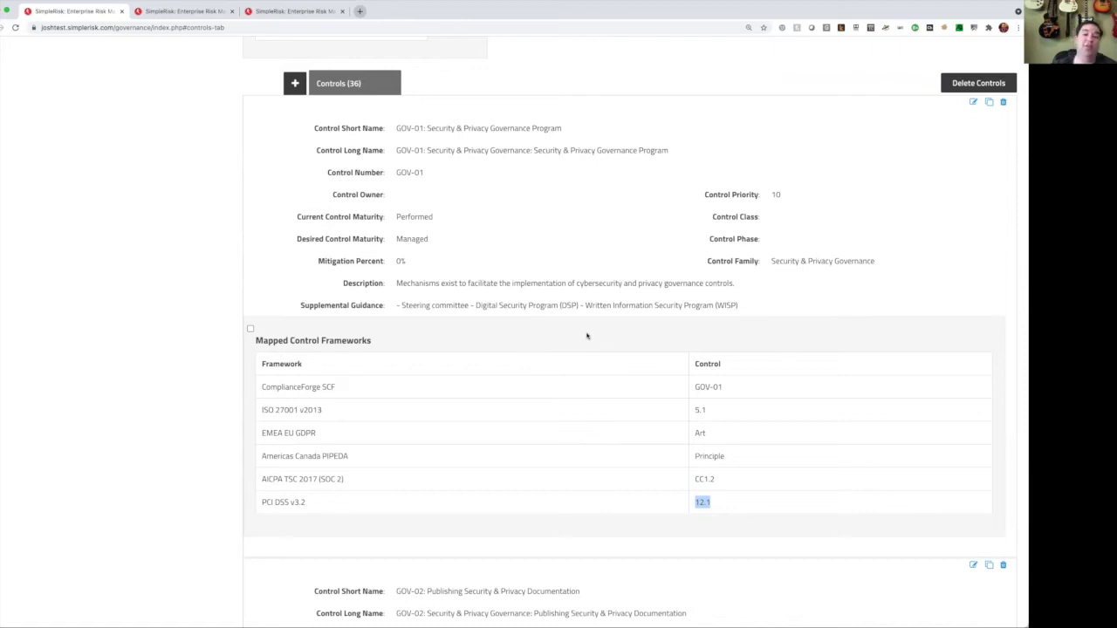
View the governance document program's hierarchy and the defined policy exceptions.
scroll(481, 177, "up", 5)
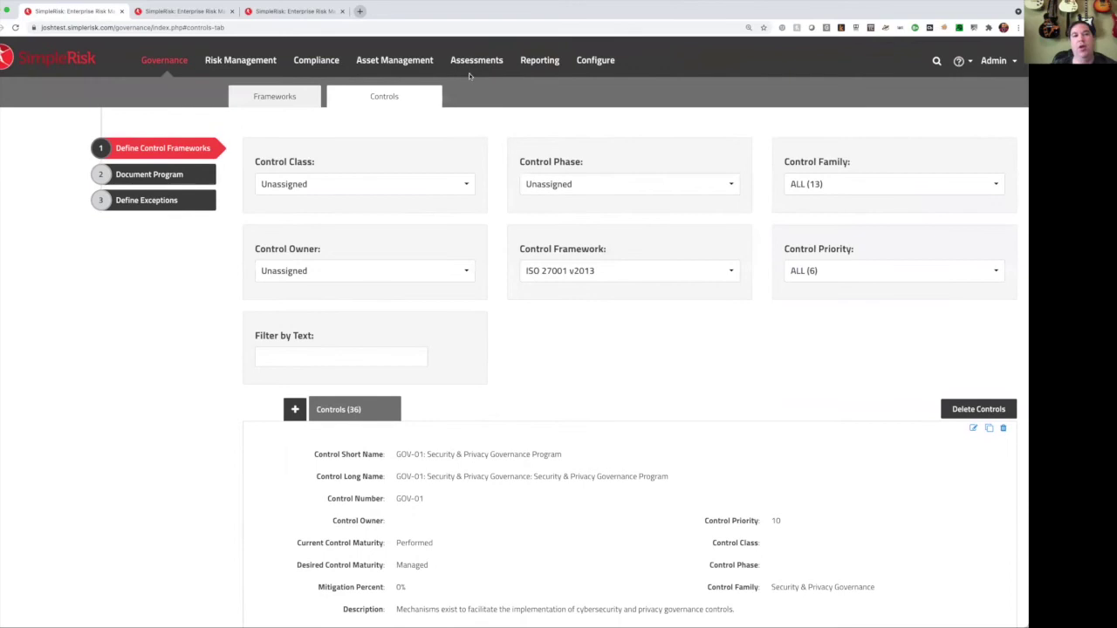
left_click(162, 181)
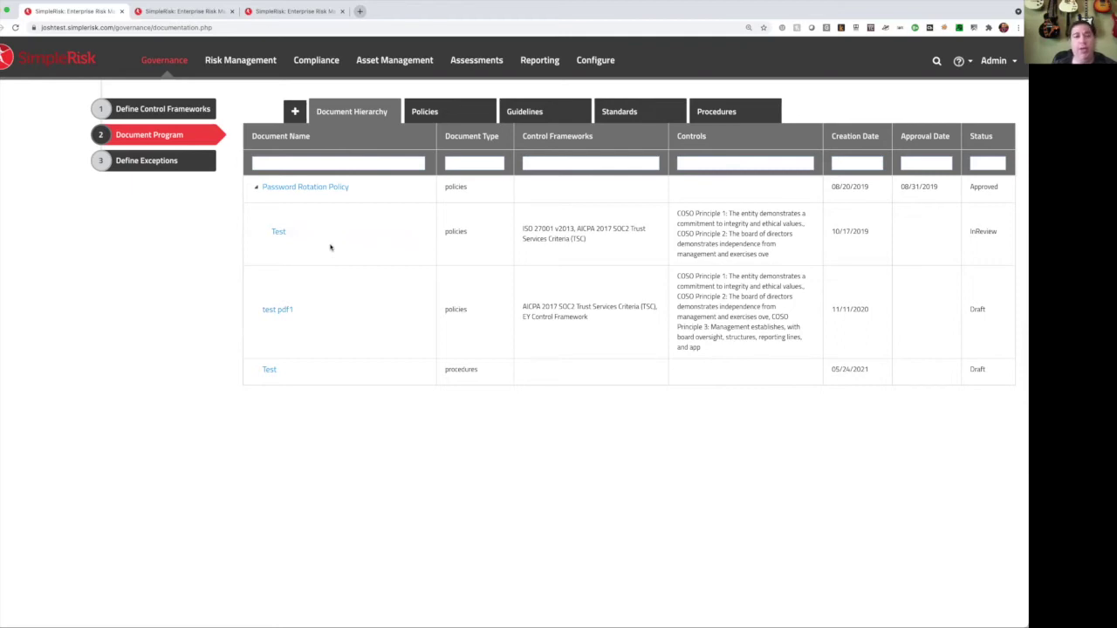
left_click(165, 162)
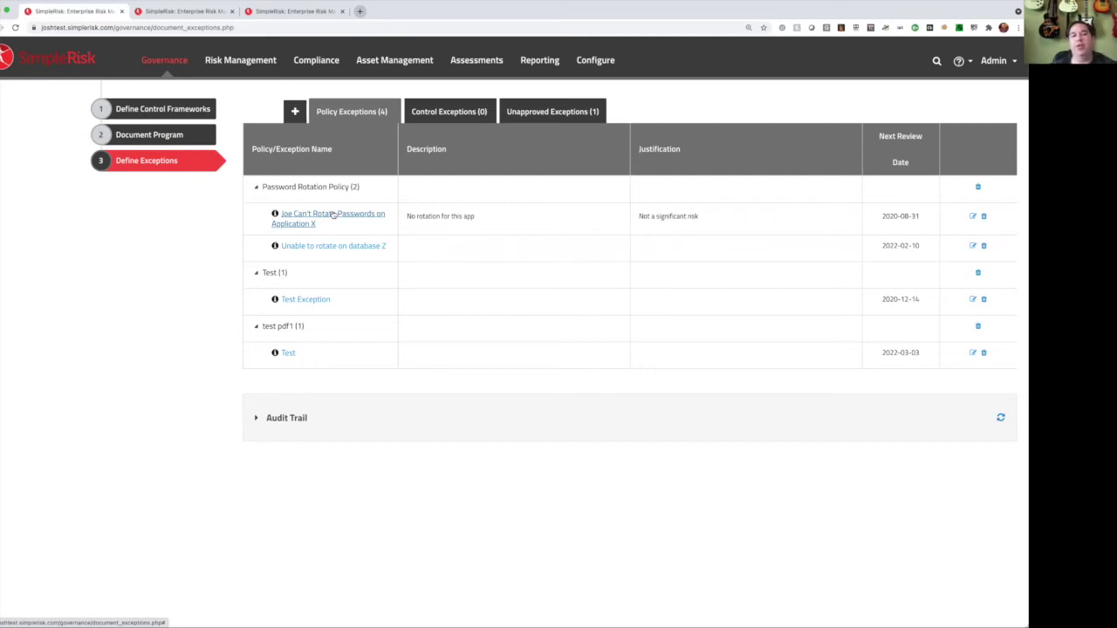
Open the compliance test definitions and examine control ID.AM-1's description and its on-premise device and cloud asset inventory tests.
left_click(299, 59)
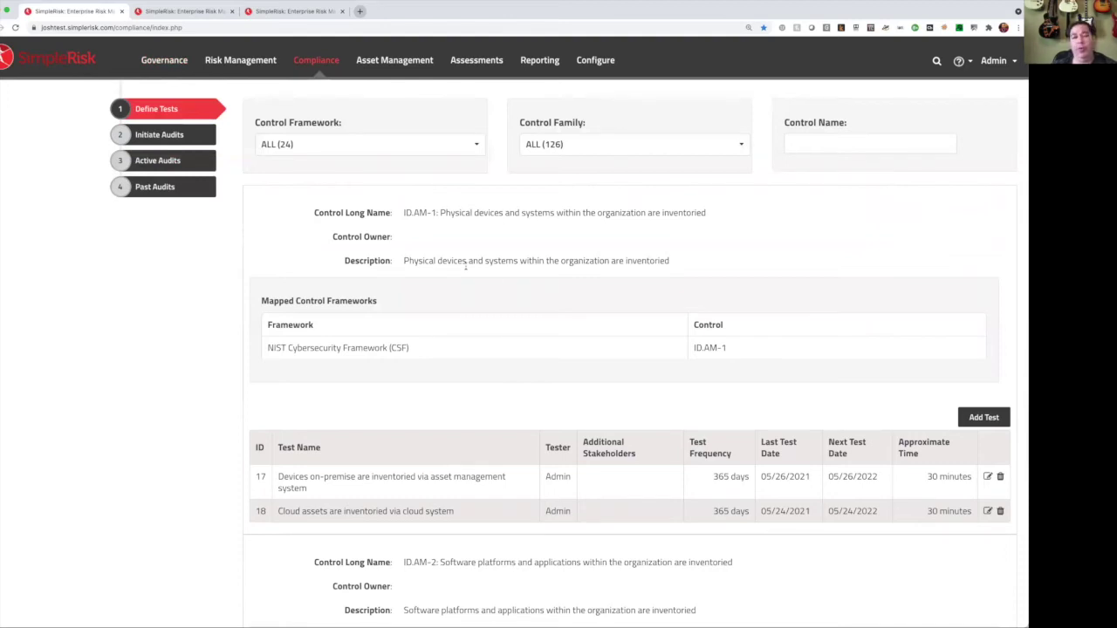
scroll(465, 267, "down", 1)
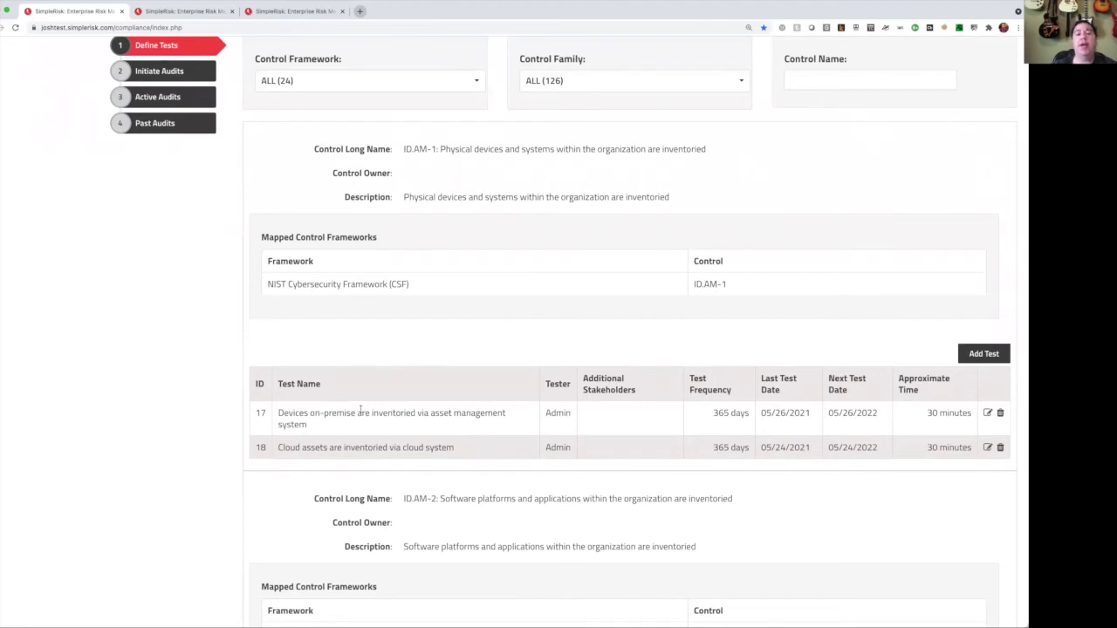
left_click_drag(312, 417, 440, 431)
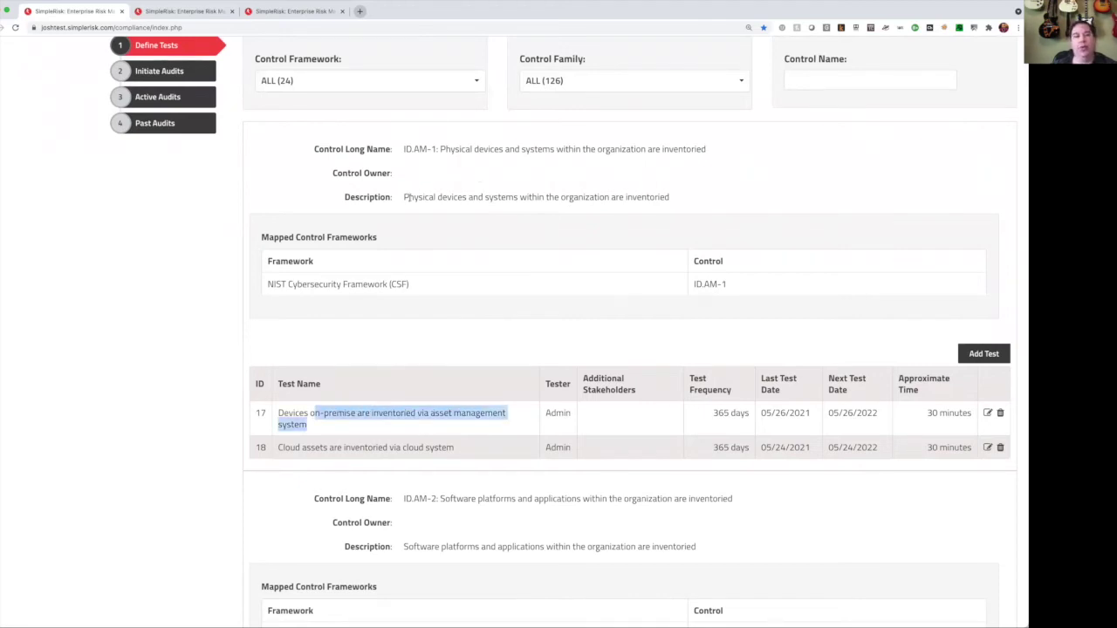
left_click_drag(405, 197, 681, 201)
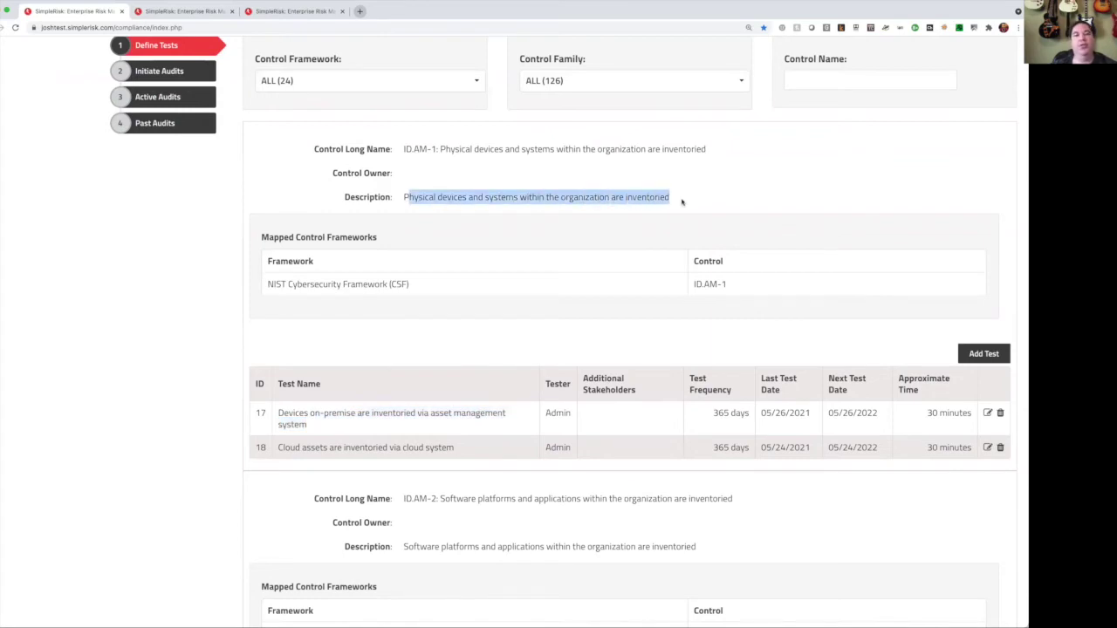
left_click(627, 329)
scroll(627, 329, "down", 1)
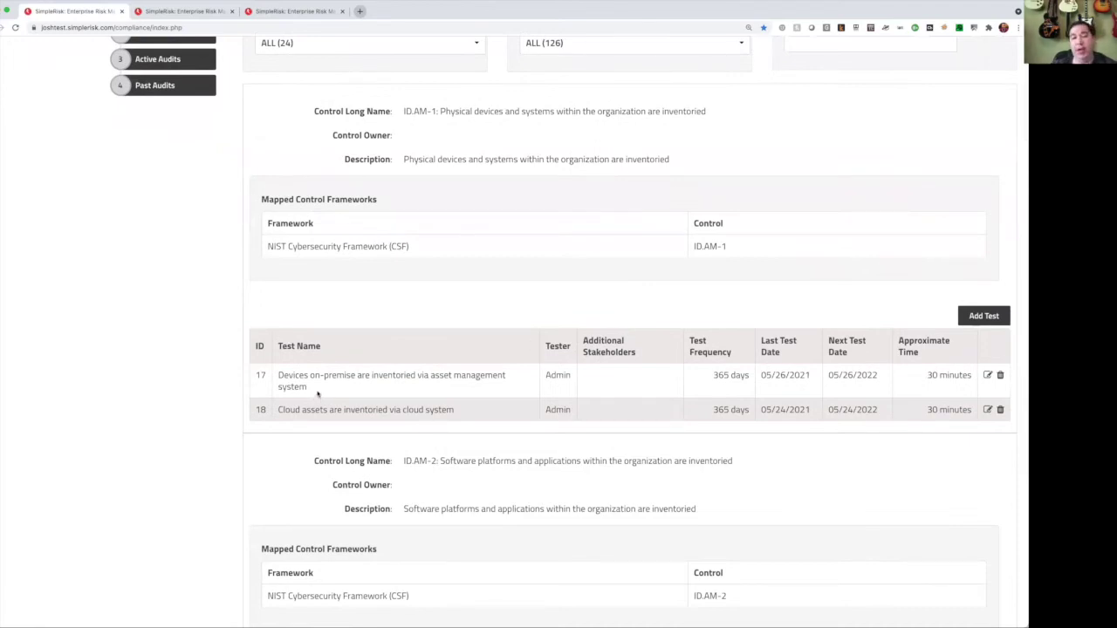
left_click_drag(313, 389, 276, 378)
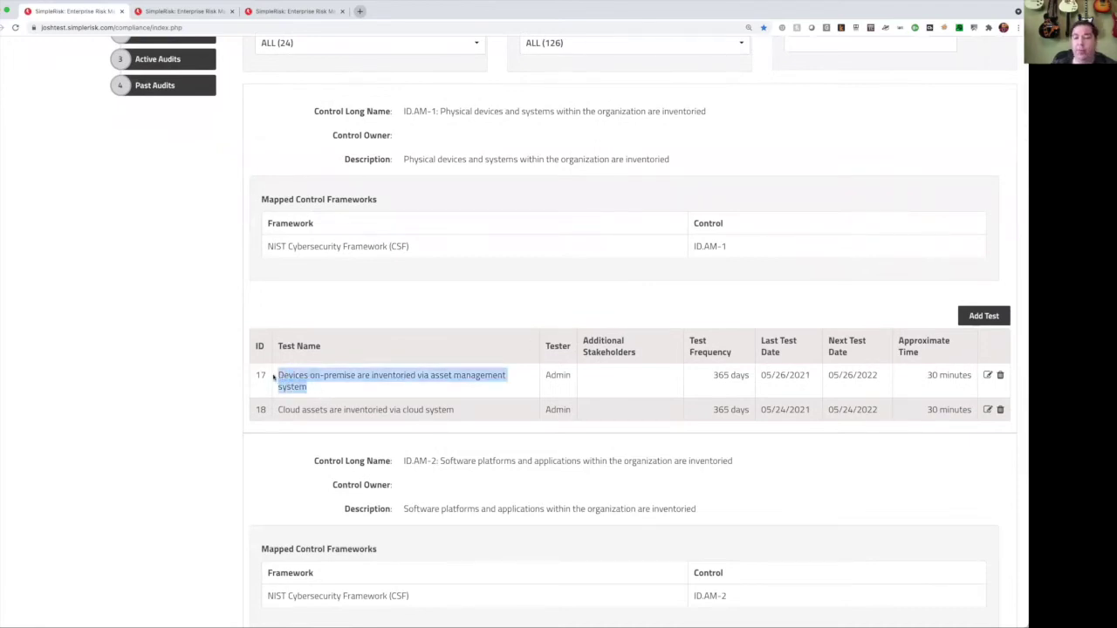
left_click_drag(462, 416, 275, 411)
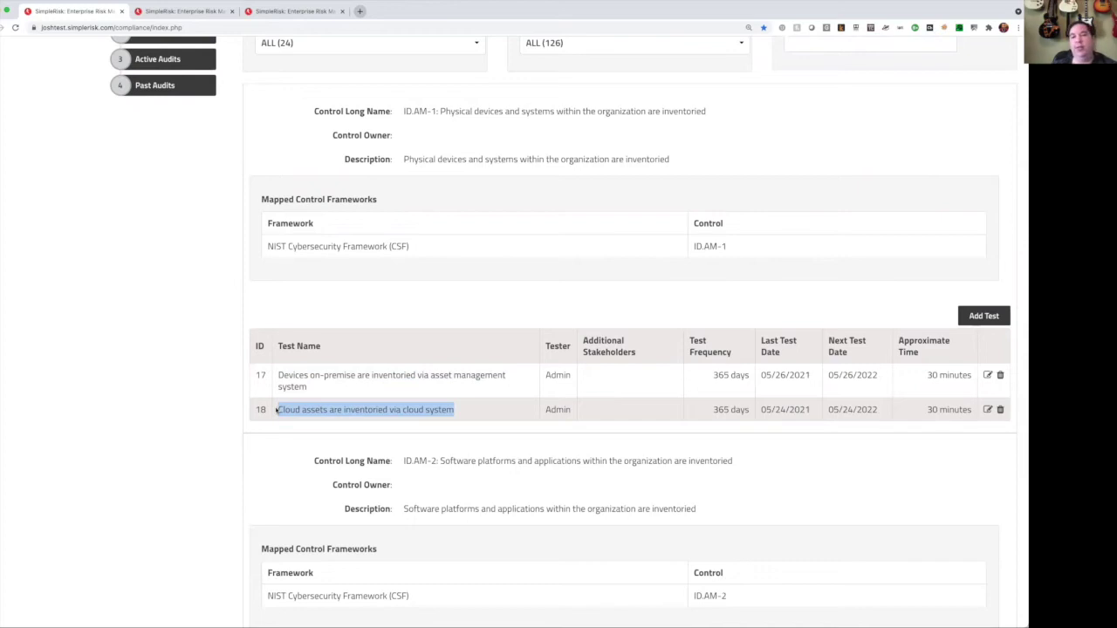
Compare the last test dates of the two tests defined for control ID.AM-1.
left_click(764, 375)
left_click_drag(764, 374, 766, 412)
left_click(778, 419)
triple_click(777, 416)
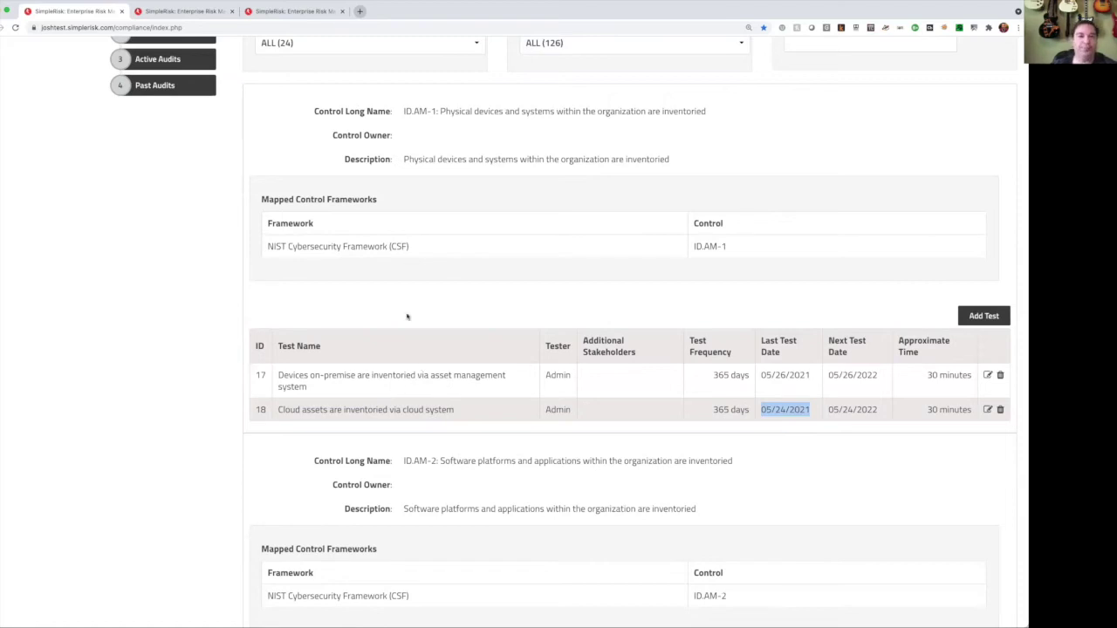
Initiate the "Cloud assets are inventoried via cloud system" test under control ID.AM-1 of the NIST Cybersecurity Framework (CSF).
scroll(406, 317, "up", 3)
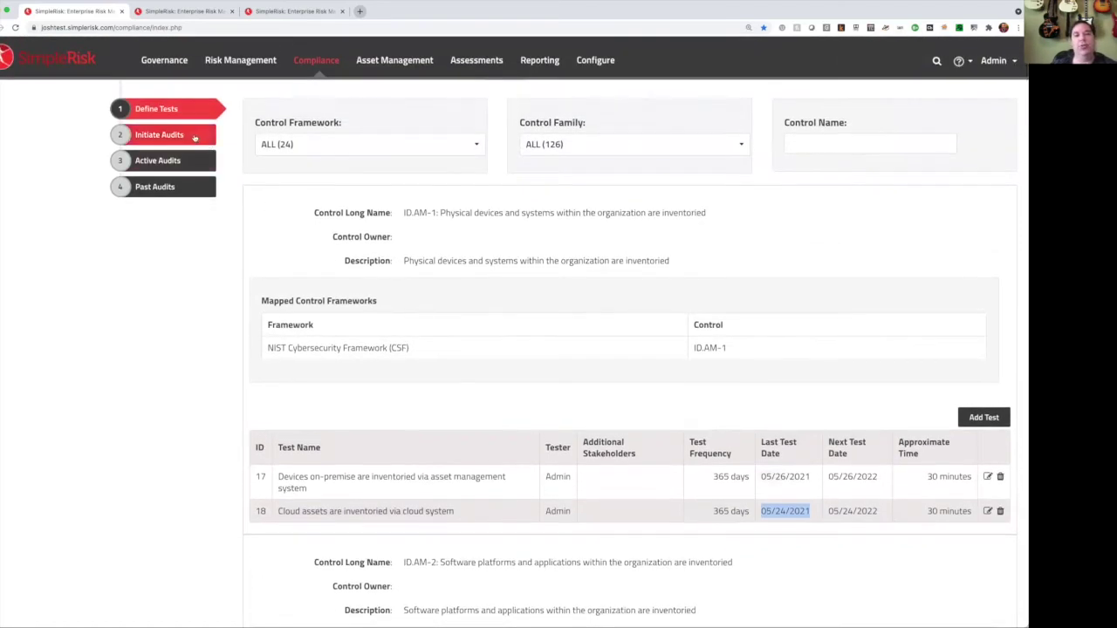
left_click(193, 137)
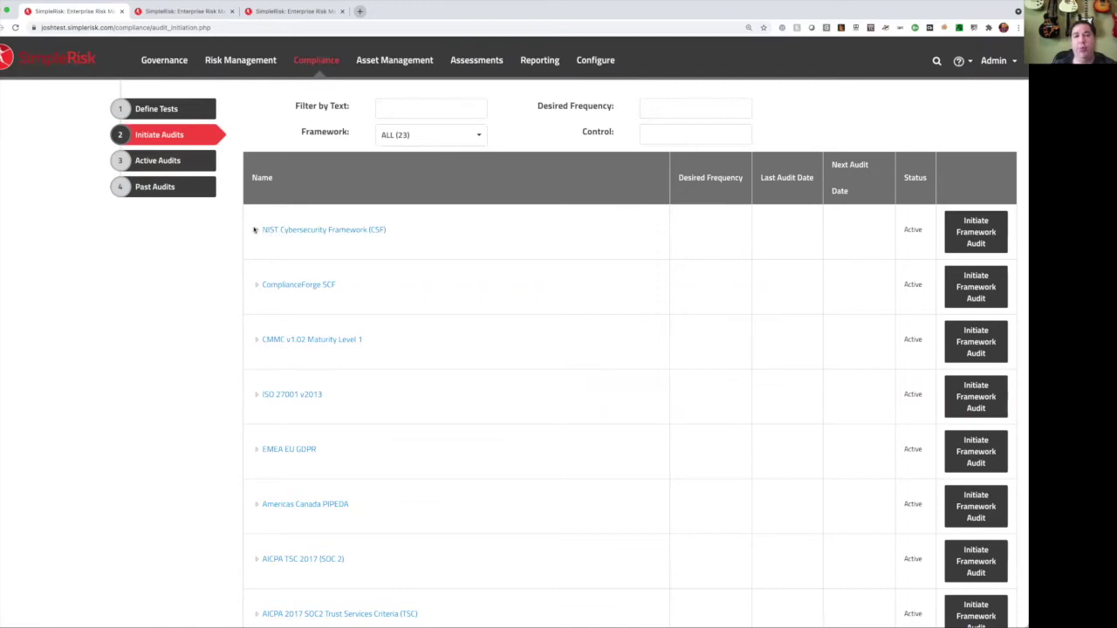
left_click(254, 230)
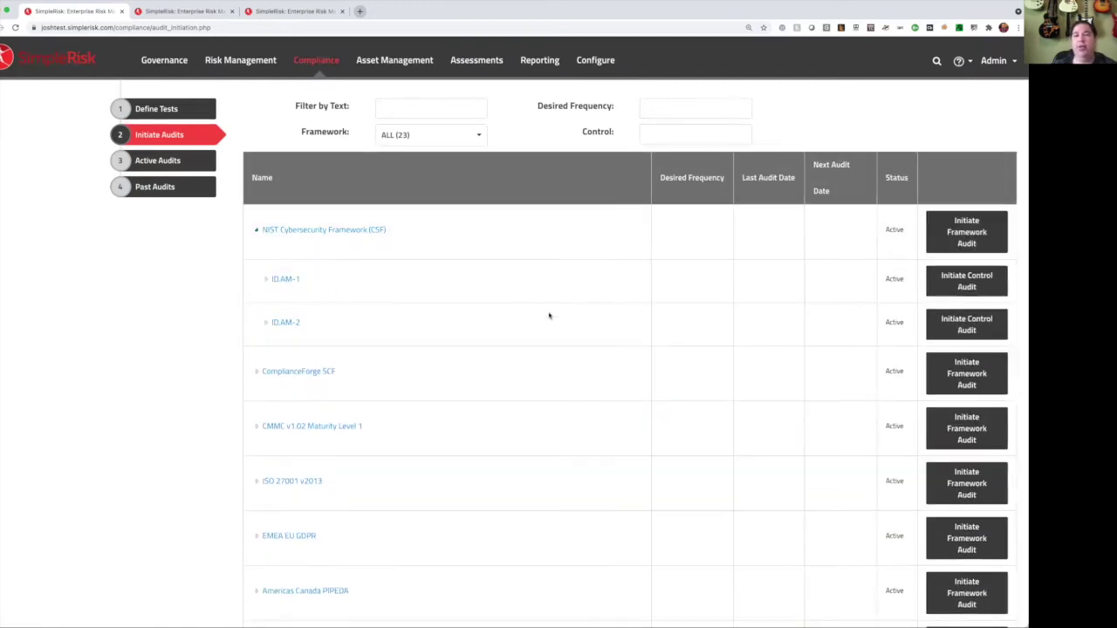
left_click(265, 279)
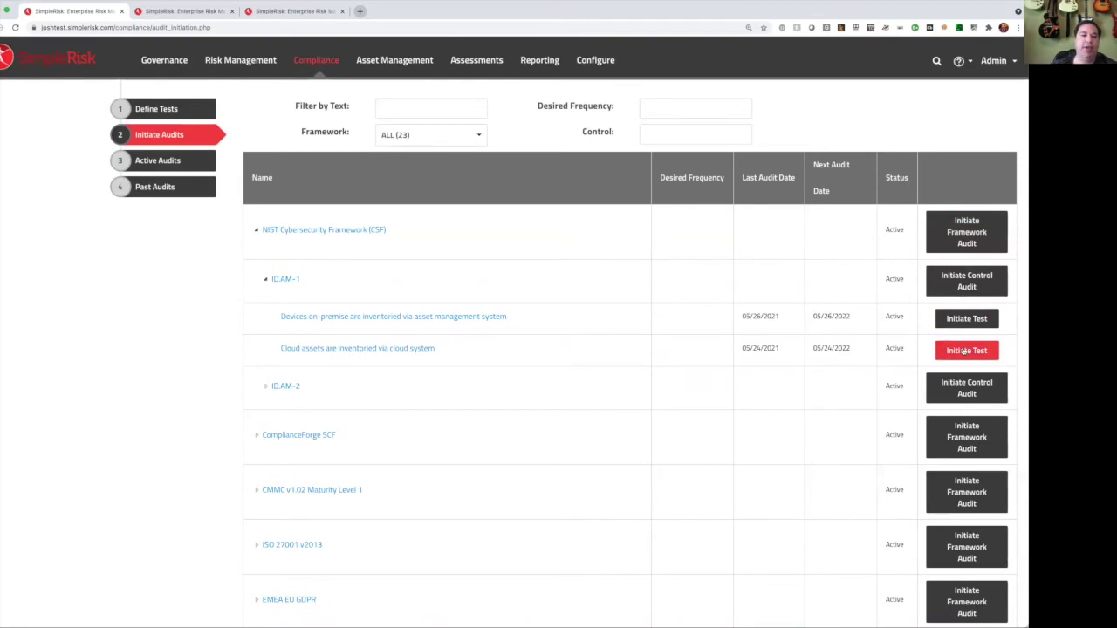
left_click(964, 350)
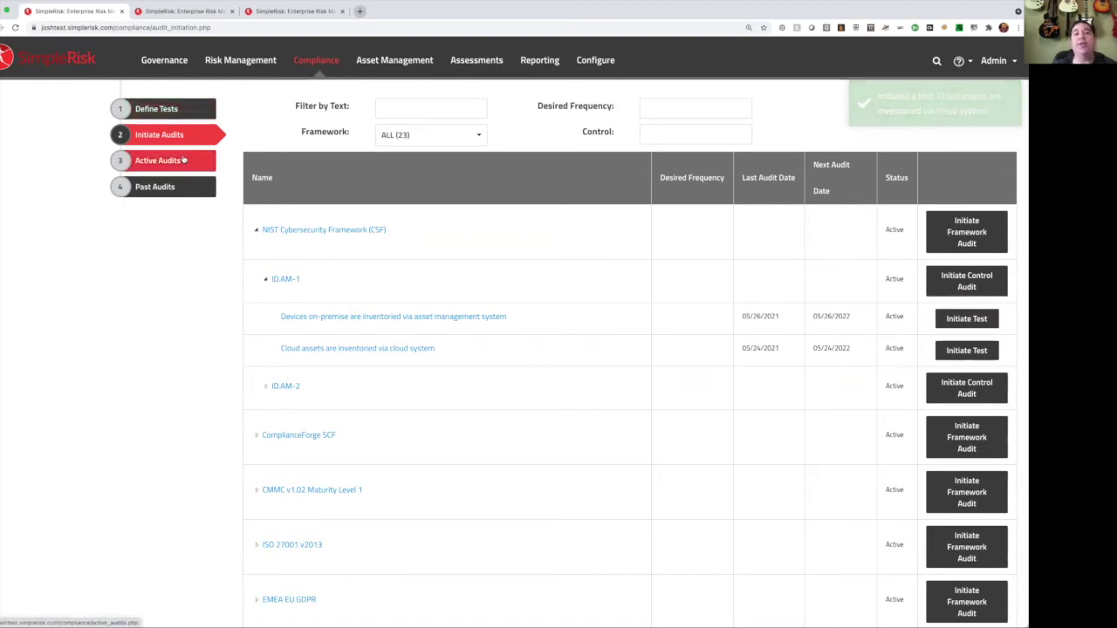
View the status of the cloud assets test among the active audits and open its audit form.
left_click(183, 161)
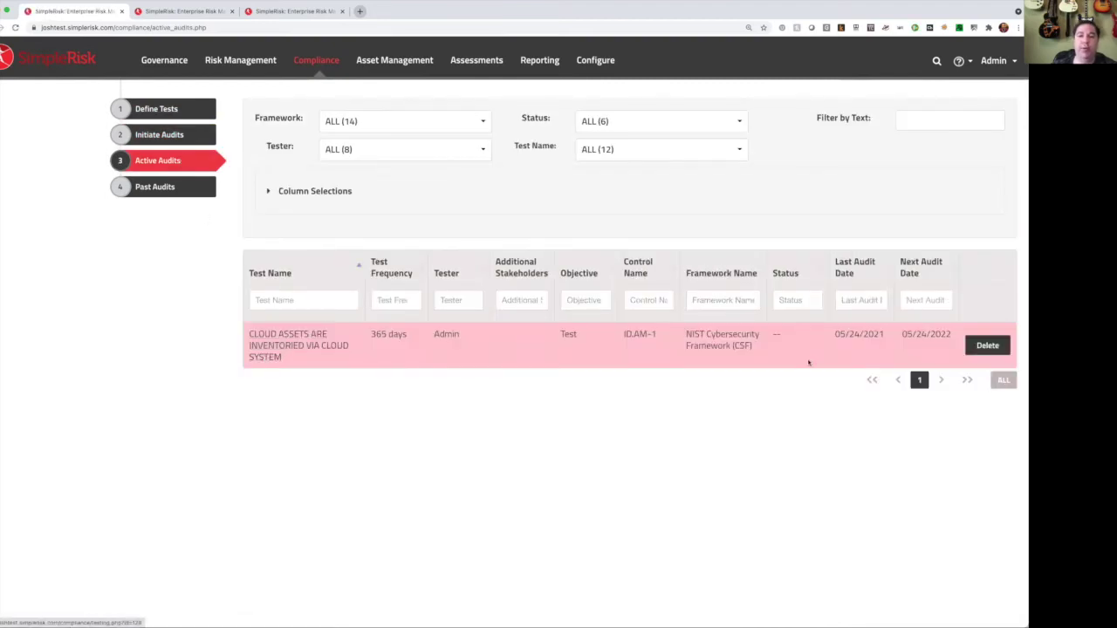
mouse_move(788, 344)
left_mouse_down()
mouse_move(763, 336)
mouse_move(773, 332)
left_mouse_up()
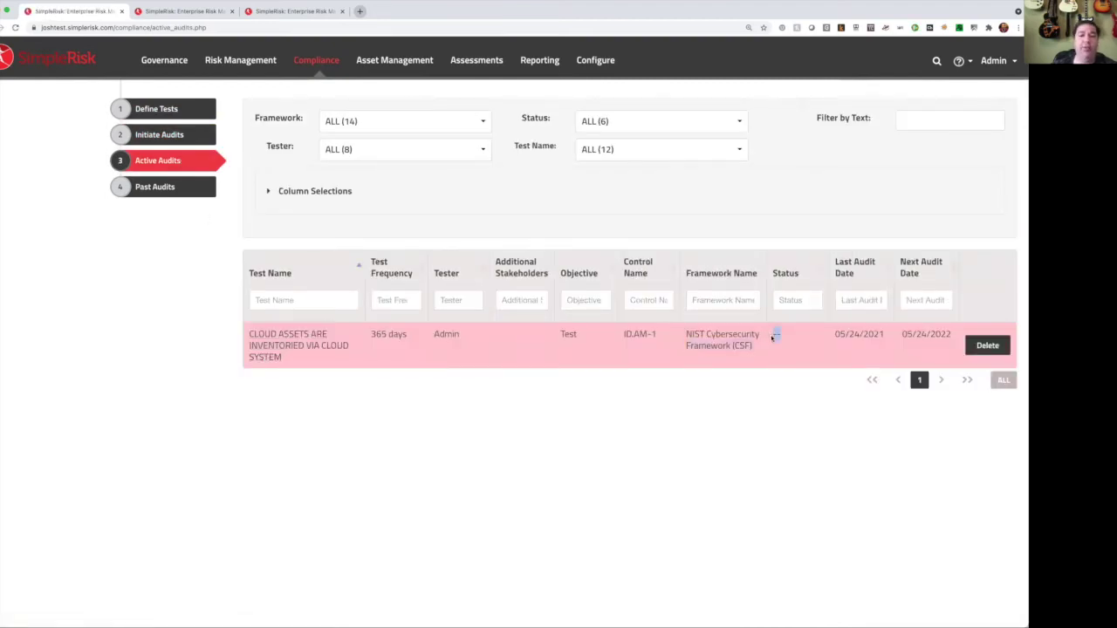
left_click(273, 358)
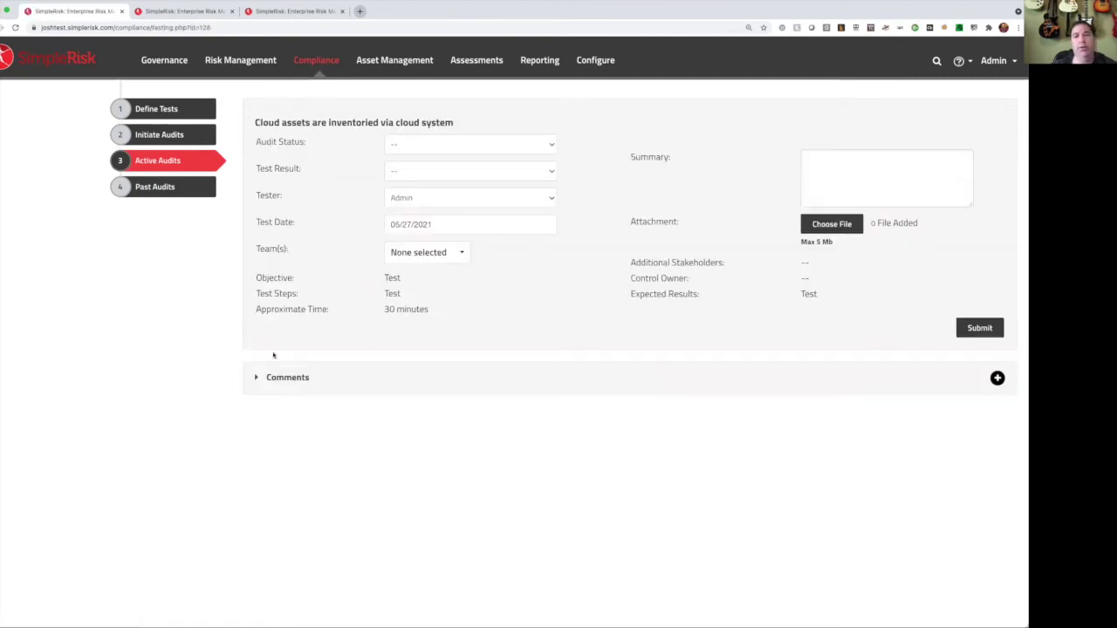
Set the cloud assets audit's status to Pending Evidence from Control Owner and its test result to Inconclusive, and submit it.
left_click(421, 145)
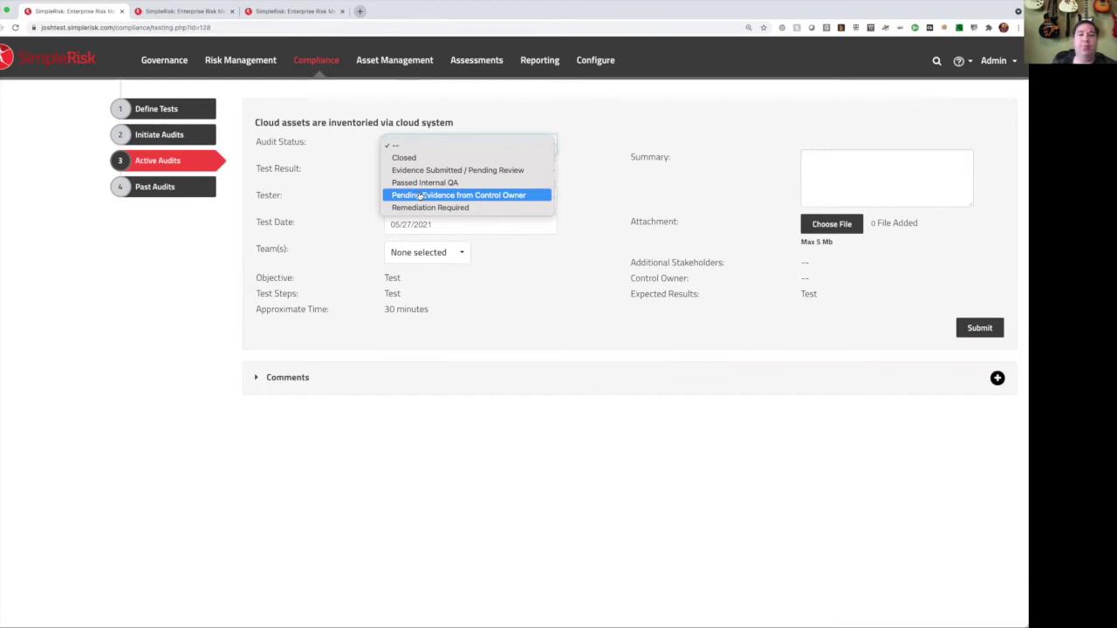
key("Escape")
left_click(408, 178)
left_click(408, 197)
left_click(977, 328)
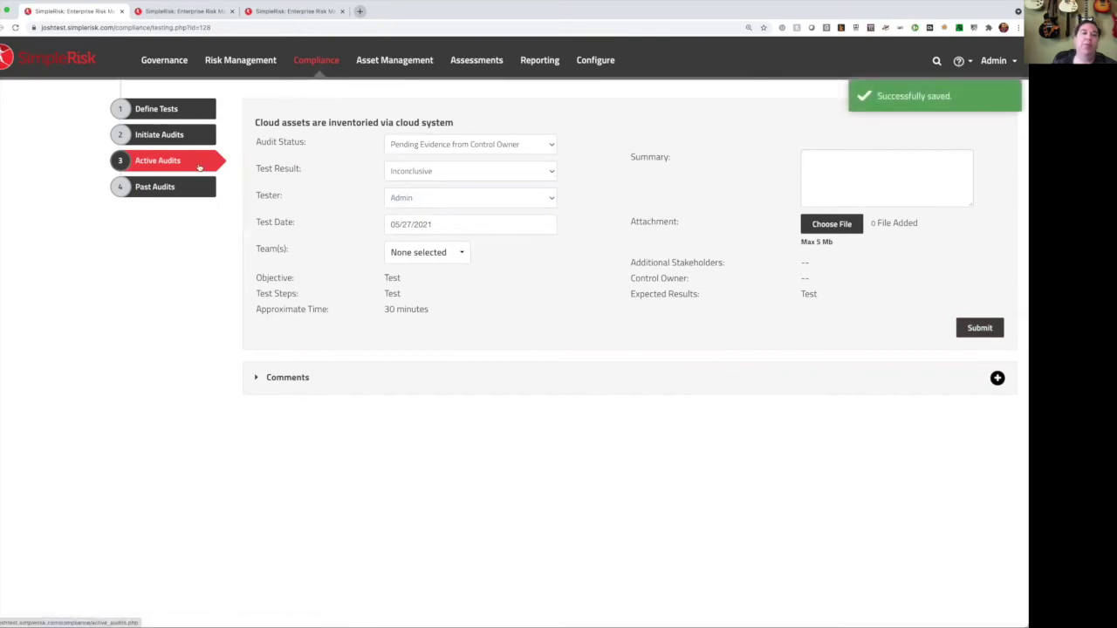
Return to the active audits, check the cloud assets audit's status and filter the list to Pending Evidence from Control Owner.
left_click(195, 166)
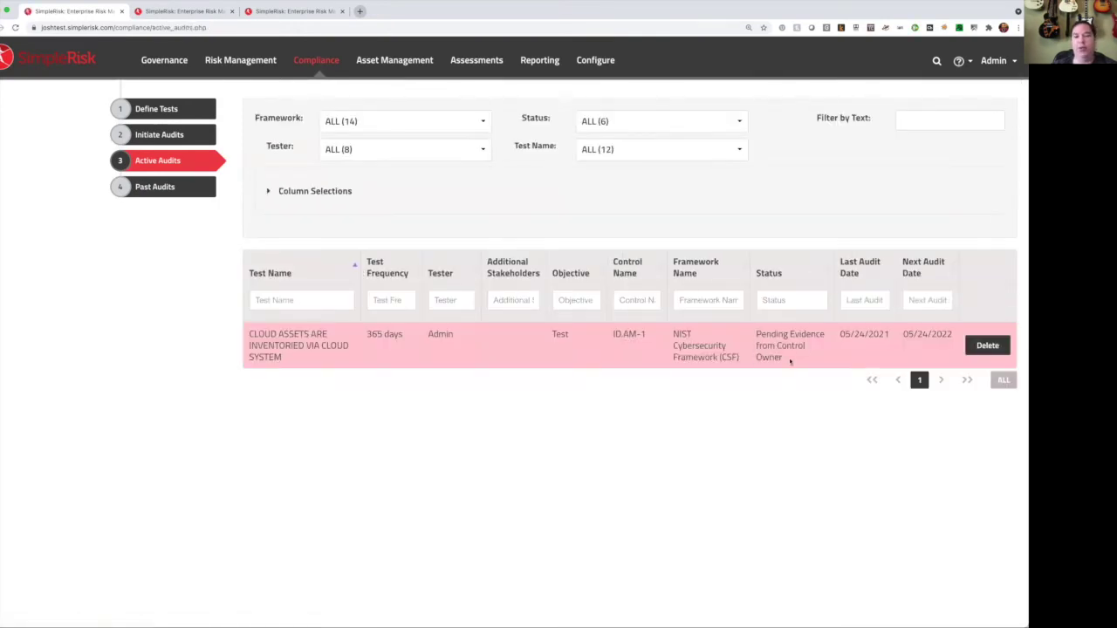
left_click_drag(785, 358, 754, 333)
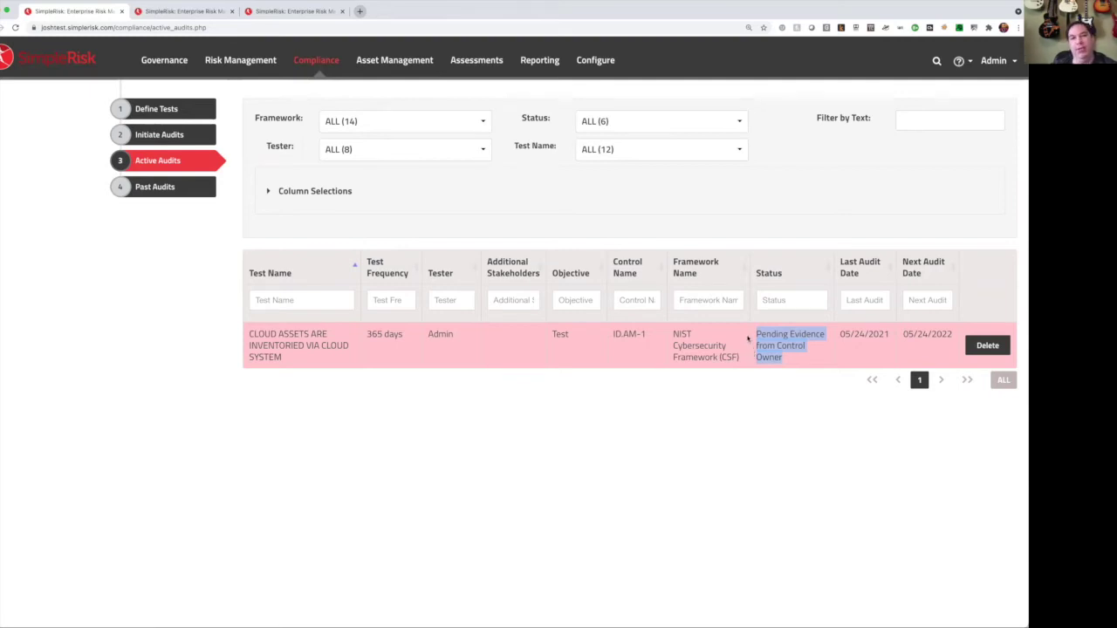
left_click(678, 124)
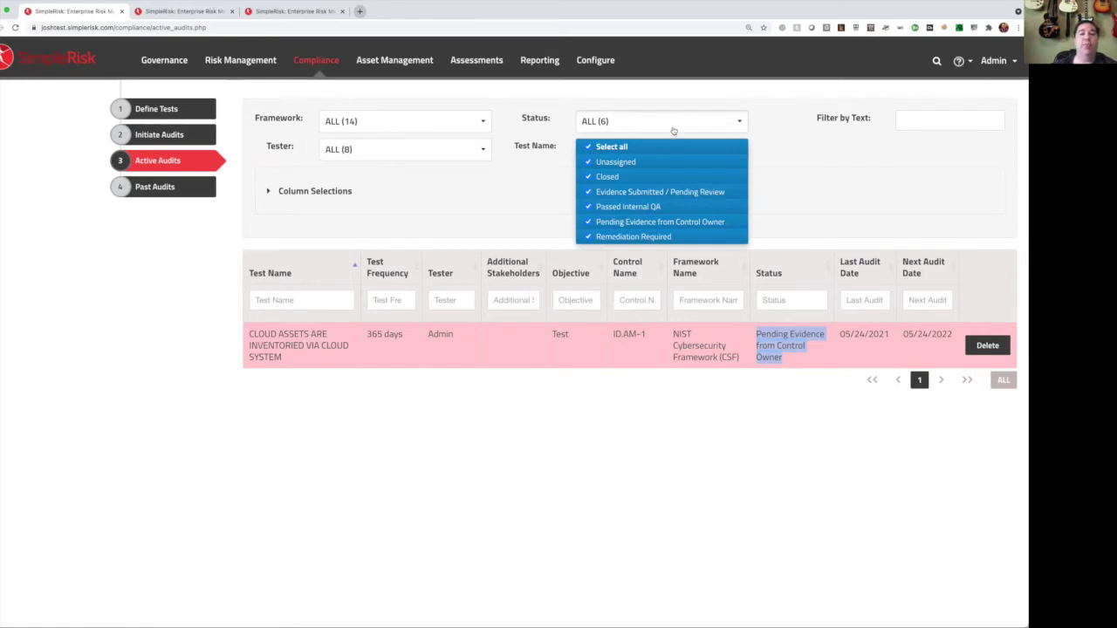
left_click(670, 146)
left_click(670, 225)
left_click(844, 197)
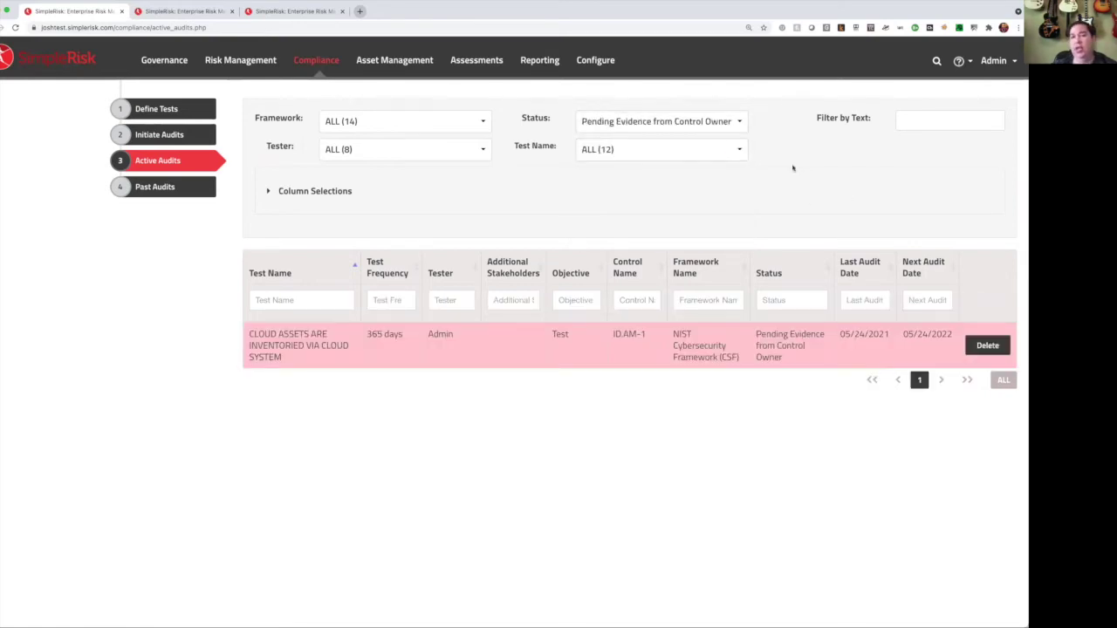
Add Evidence Submitted / Pending Review to the status filter of the active audits.
left_click(733, 123)
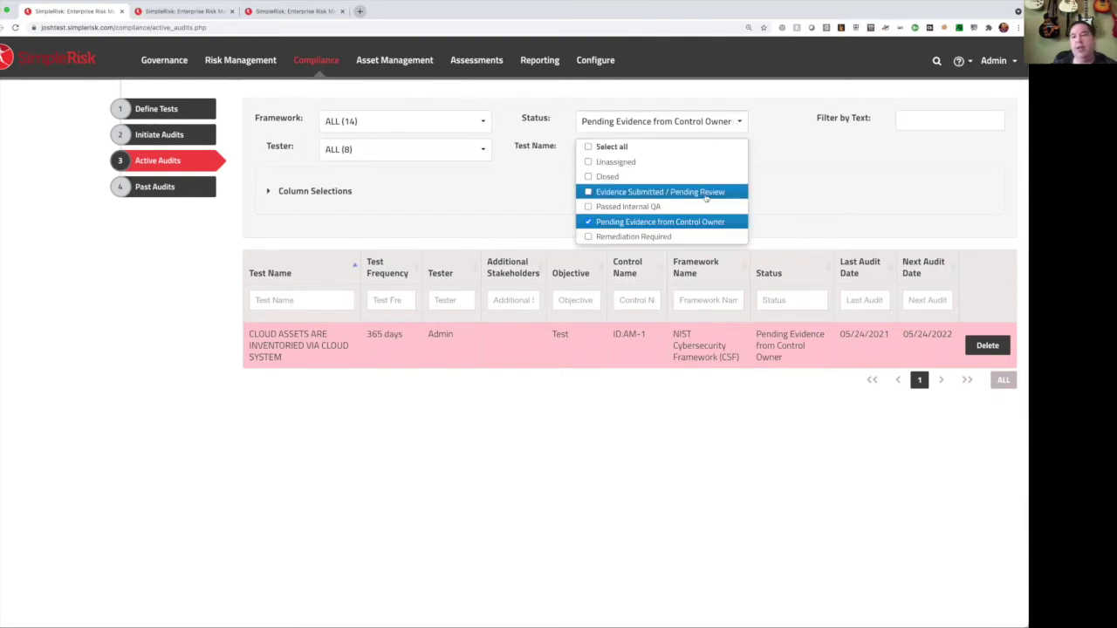
left_click(707, 192)
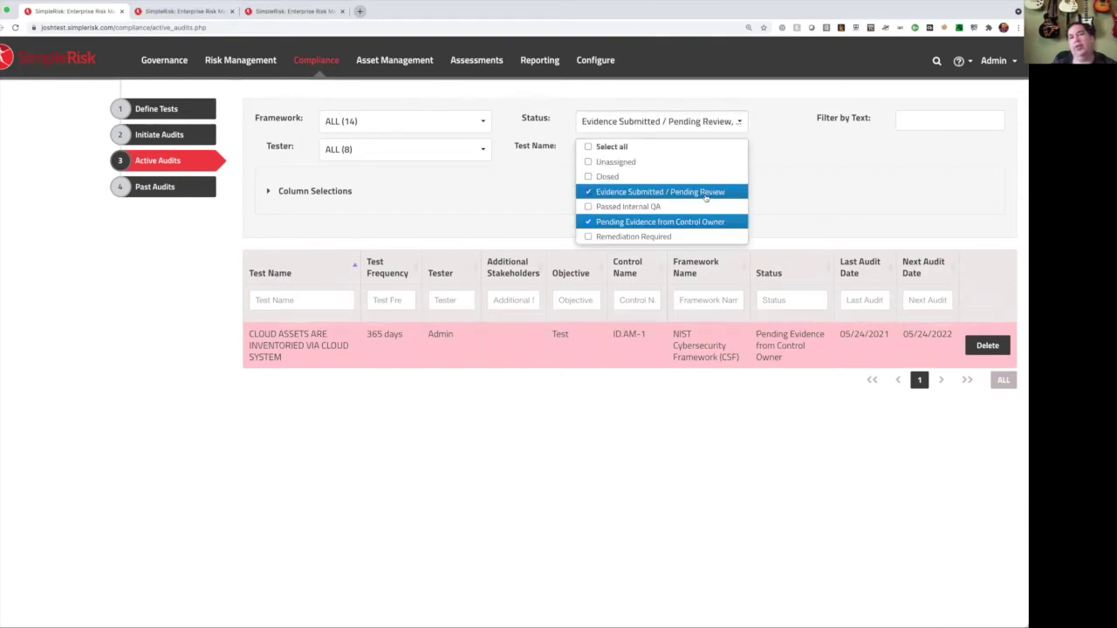
left_click(776, 185)
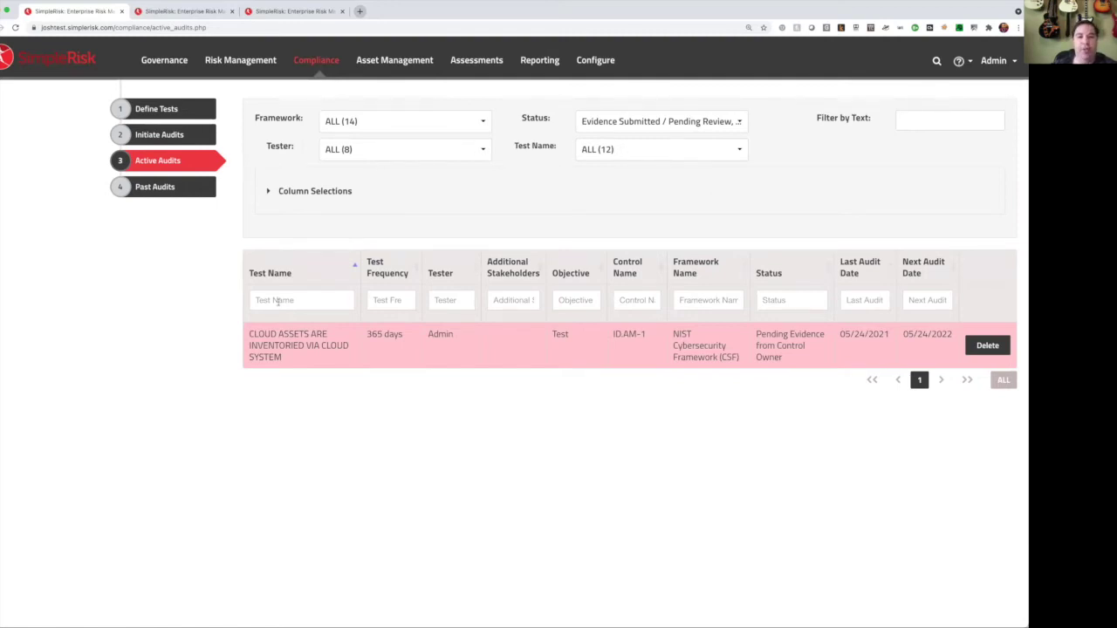
Open the cloud assets audit, set its status to Closed and its test result to Pass, and submit it.
left_click(280, 334)
left_click(444, 146)
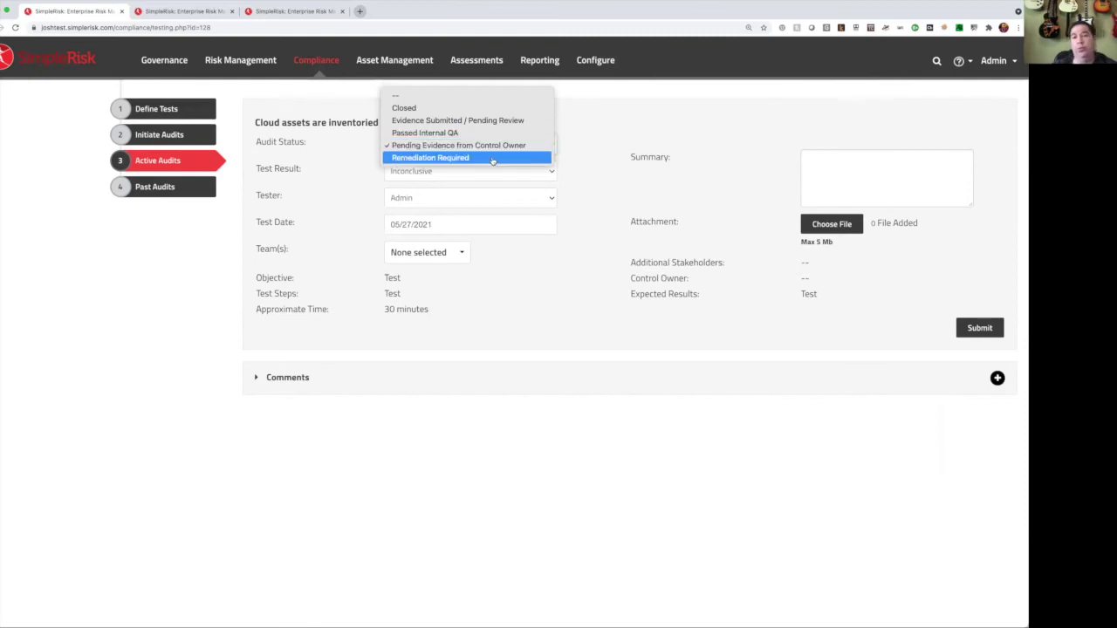
left_click(482, 108)
left_click(439, 173)
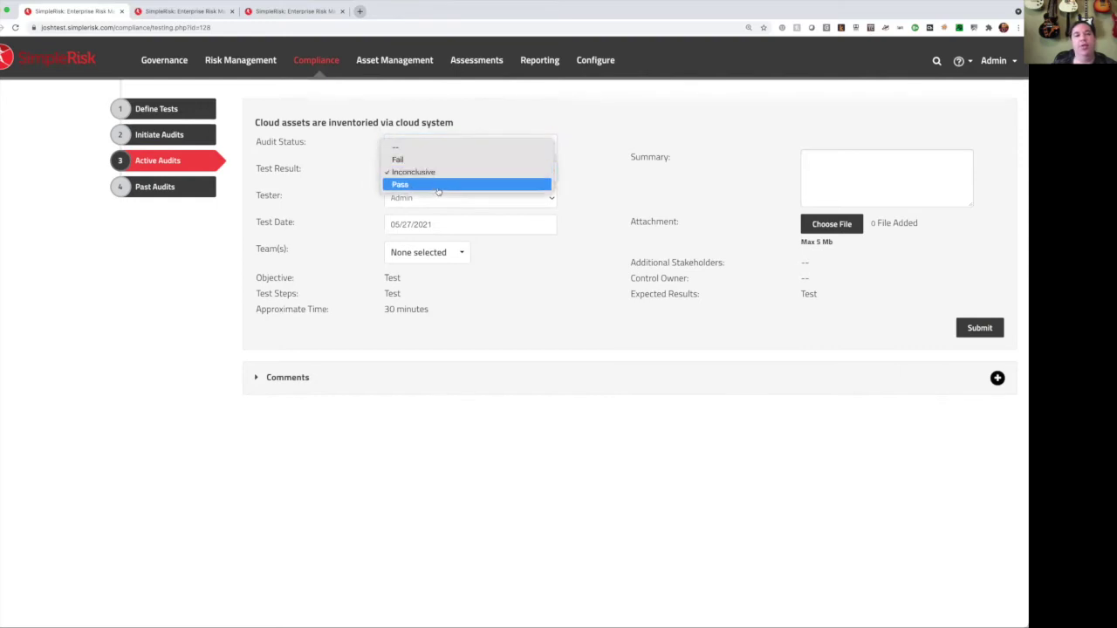
left_click(436, 183)
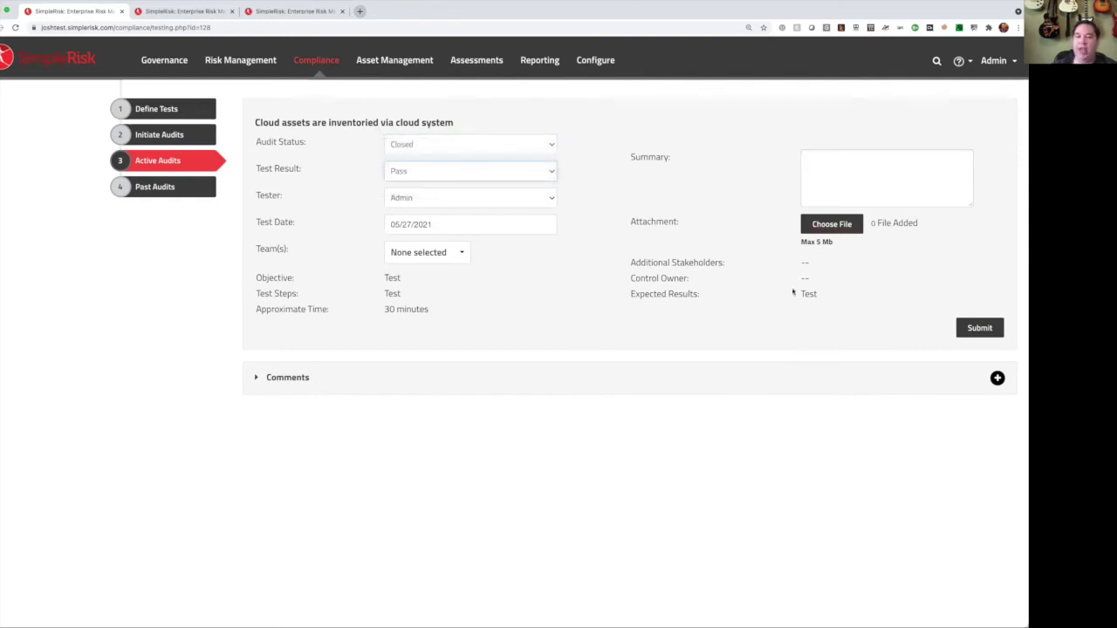
left_click(979, 328)
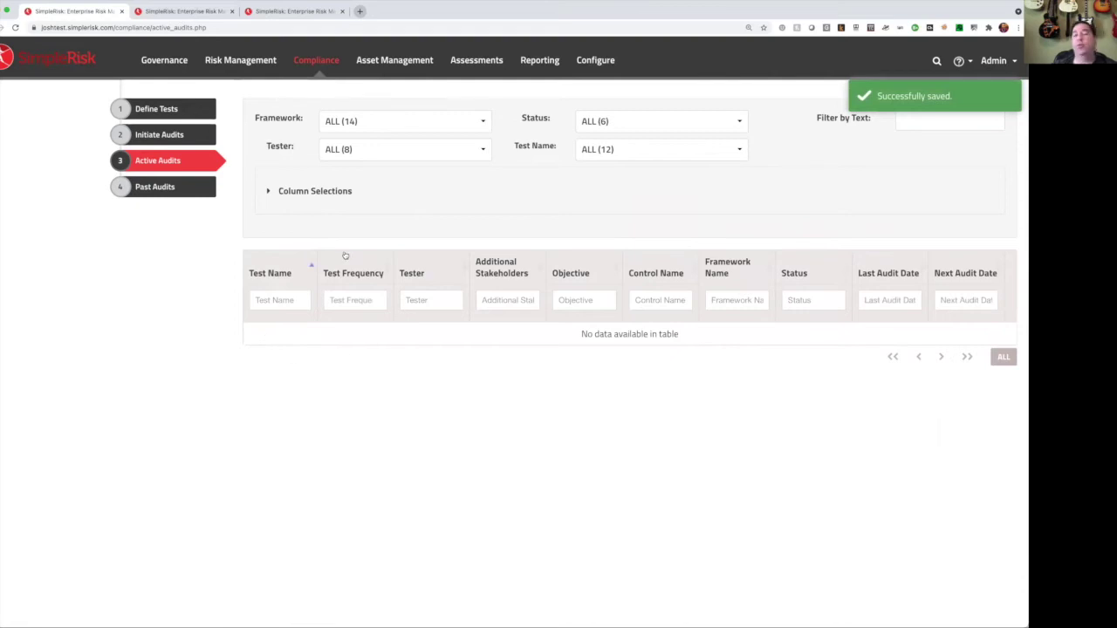
Open the 05/27/2021 cloud assets audit from the past audits and examine its audit trail and attachment files.
left_click(170, 188)
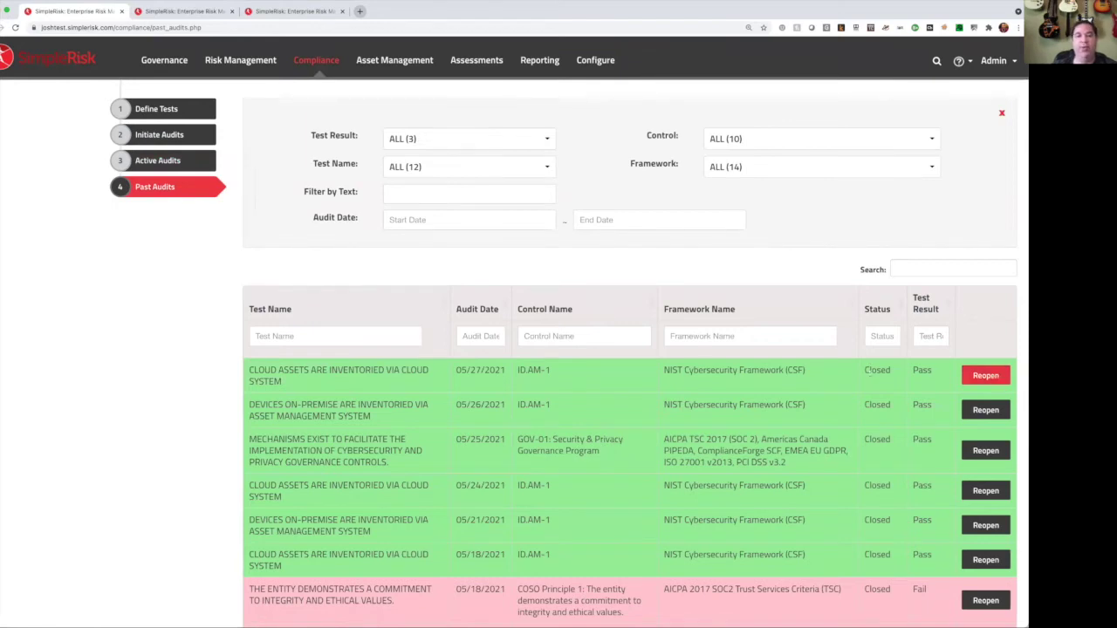
left_click(370, 377)
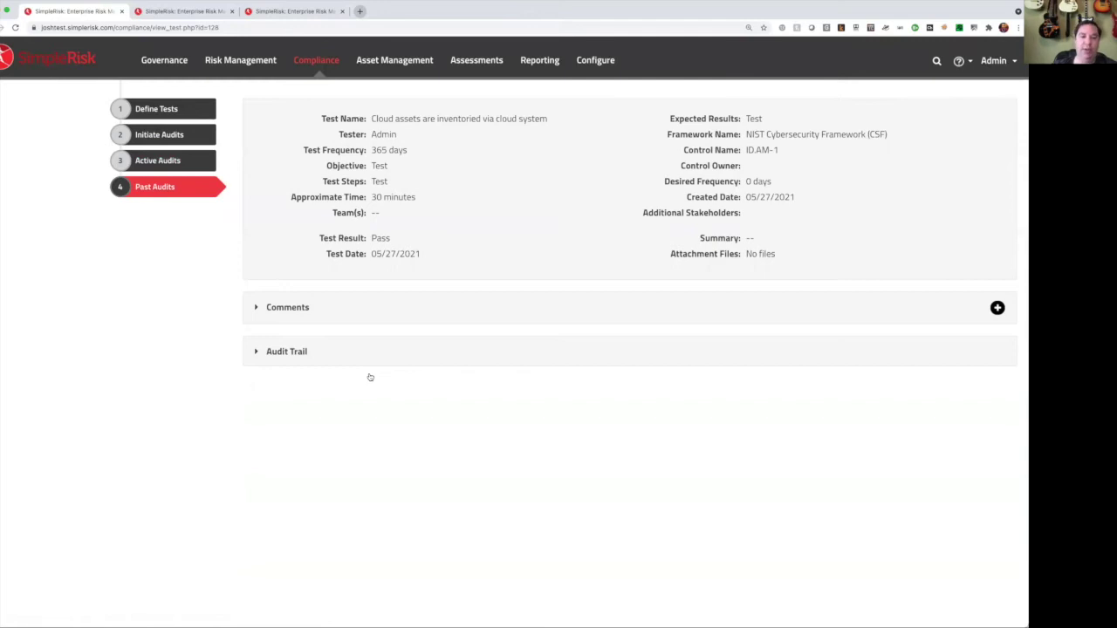
left_click(292, 352)
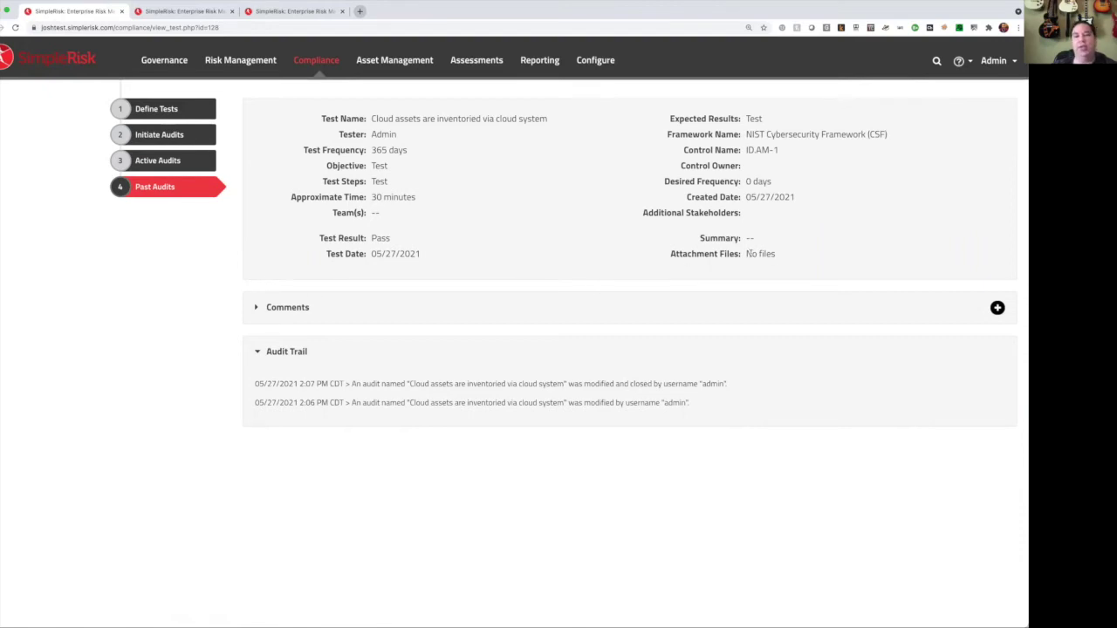
double_click(752, 254)
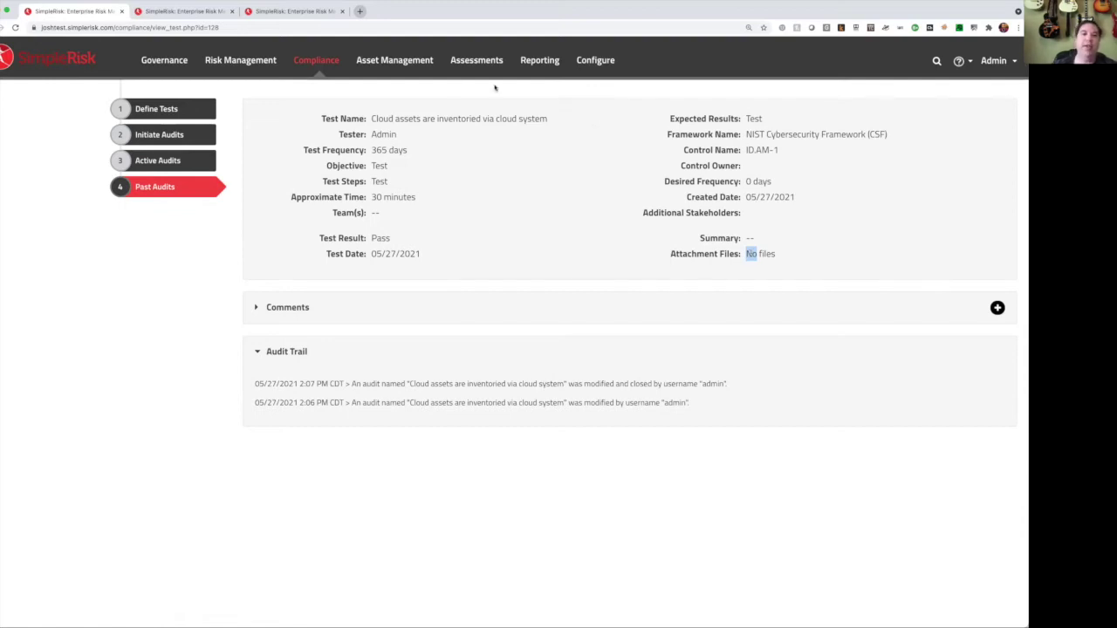
Look through asset discovery and the form for adding assets, and view the assets in the Web Server Farm asset group.
left_click(409, 67)
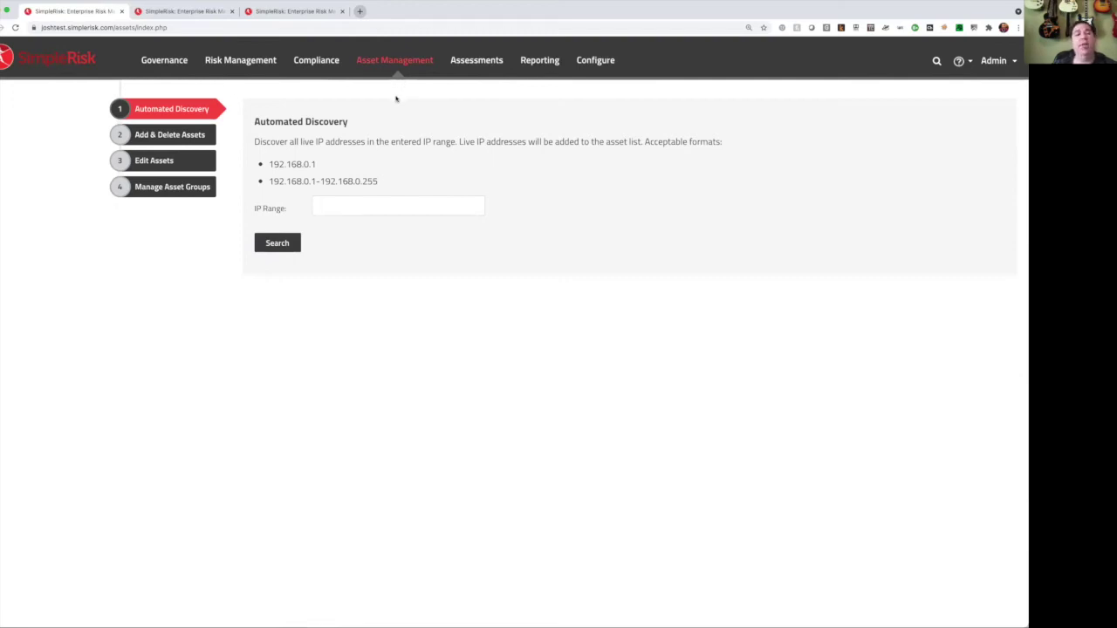
left_click(170, 135)
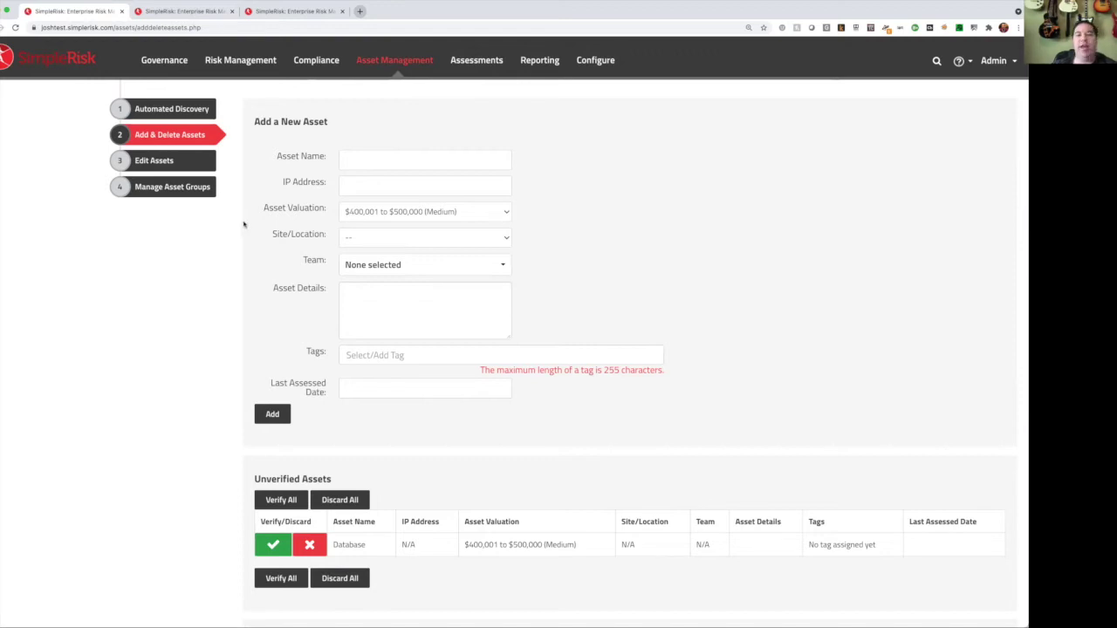
left_click(187, 187)
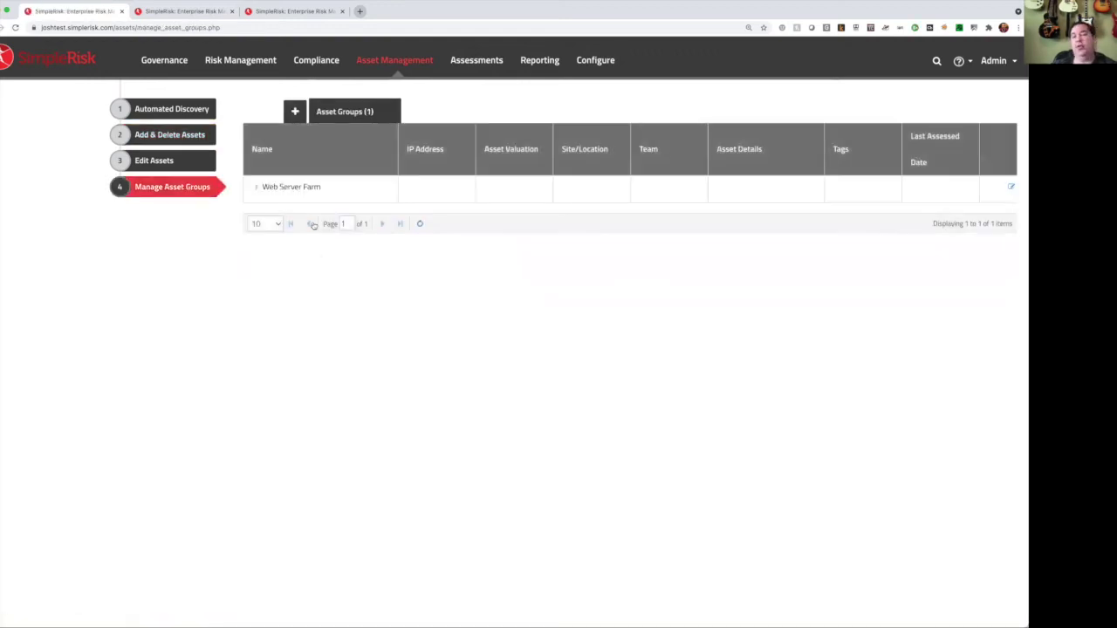
left_click(256, 188)
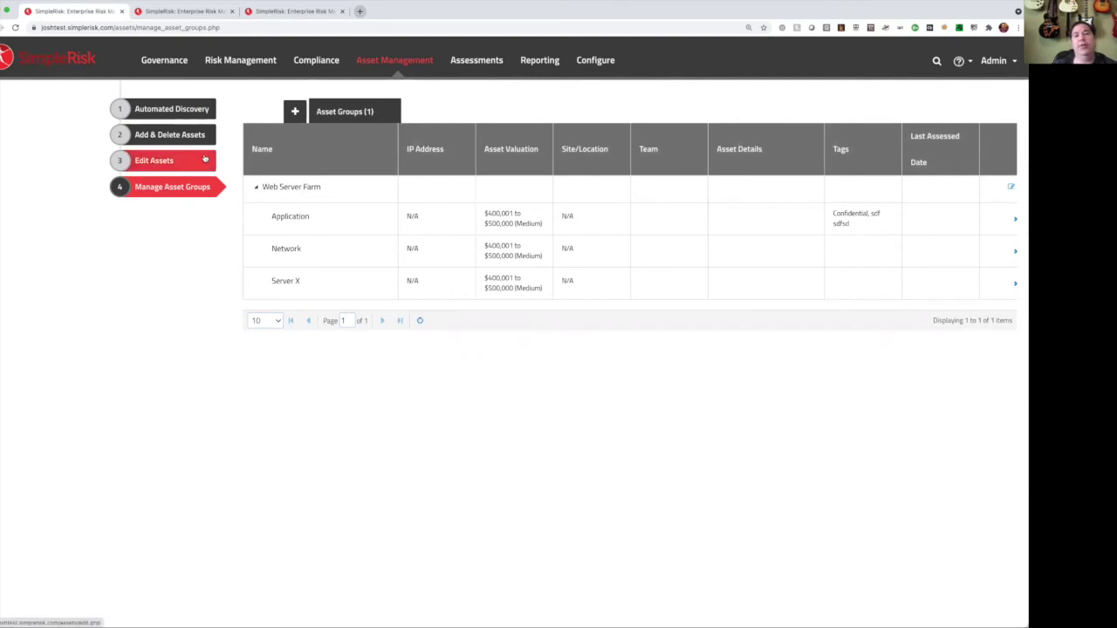
Open the Risks and Assets report in the second browser tab and examine the risks listed by asset, starting with Acme Inc.
left_click(175, 13)
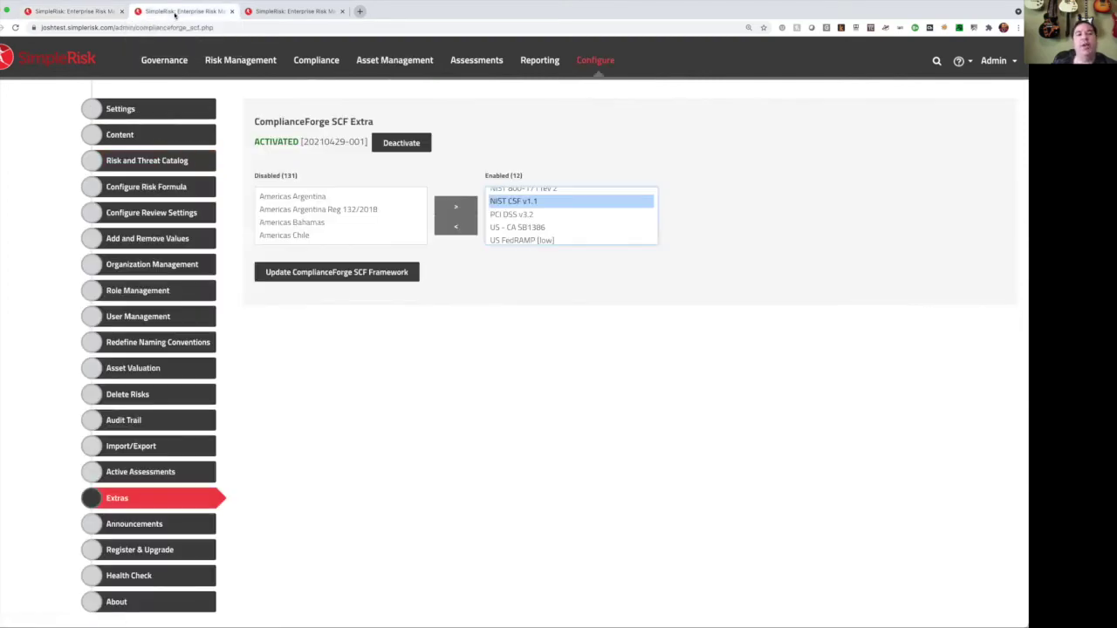
left_click(548, 61)
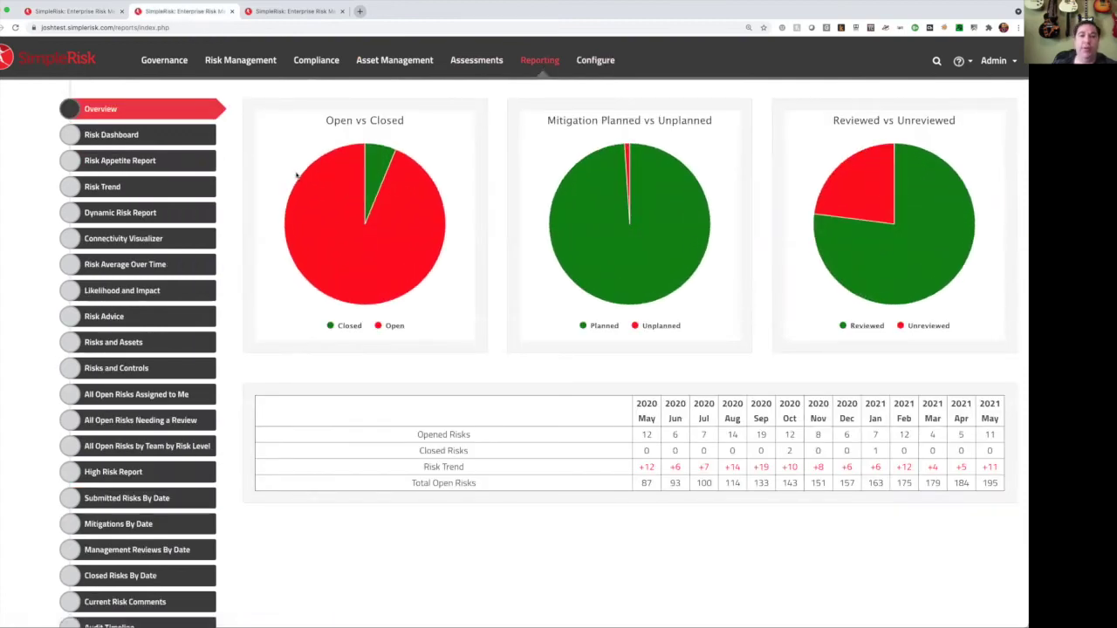
left_click(173, 344)
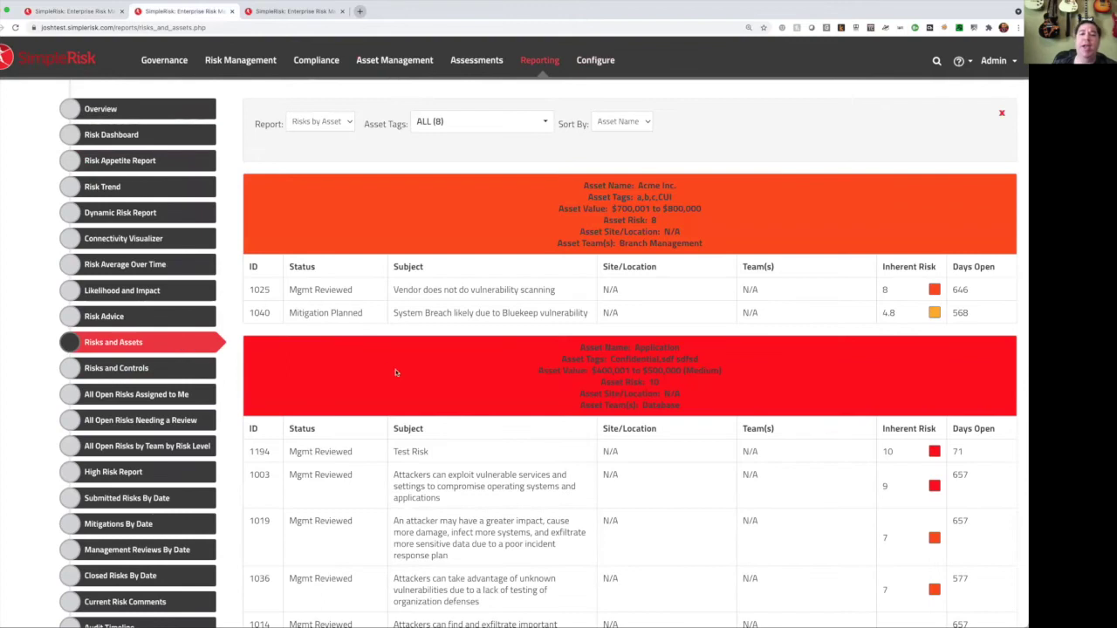
left_click_drag(586, 185, 689, 185)
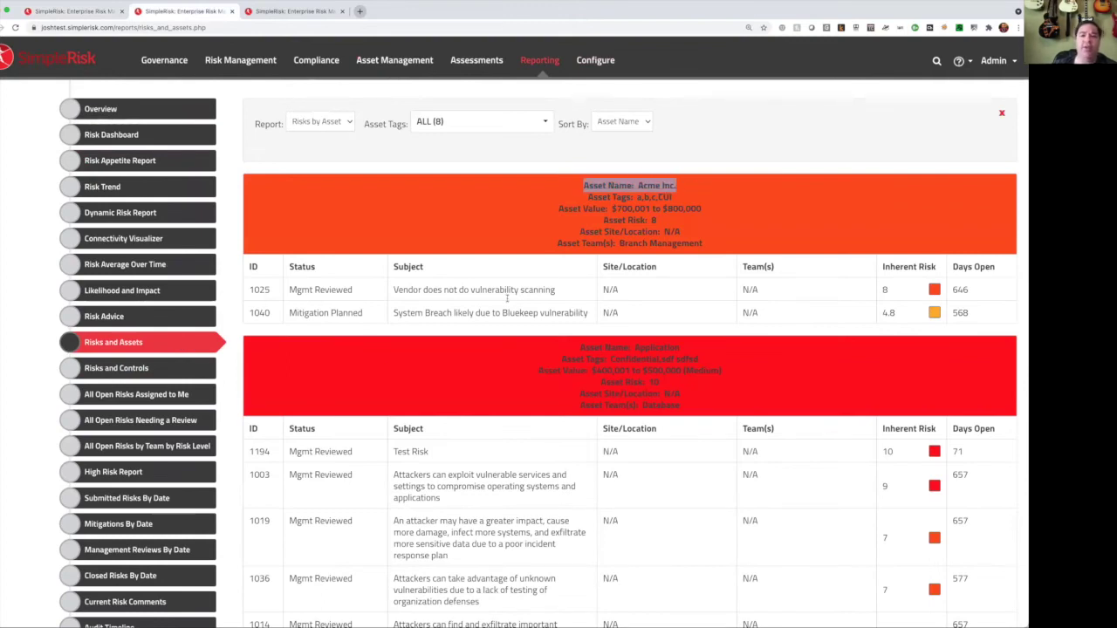
left_click_drag(442, 289, 569, 314)
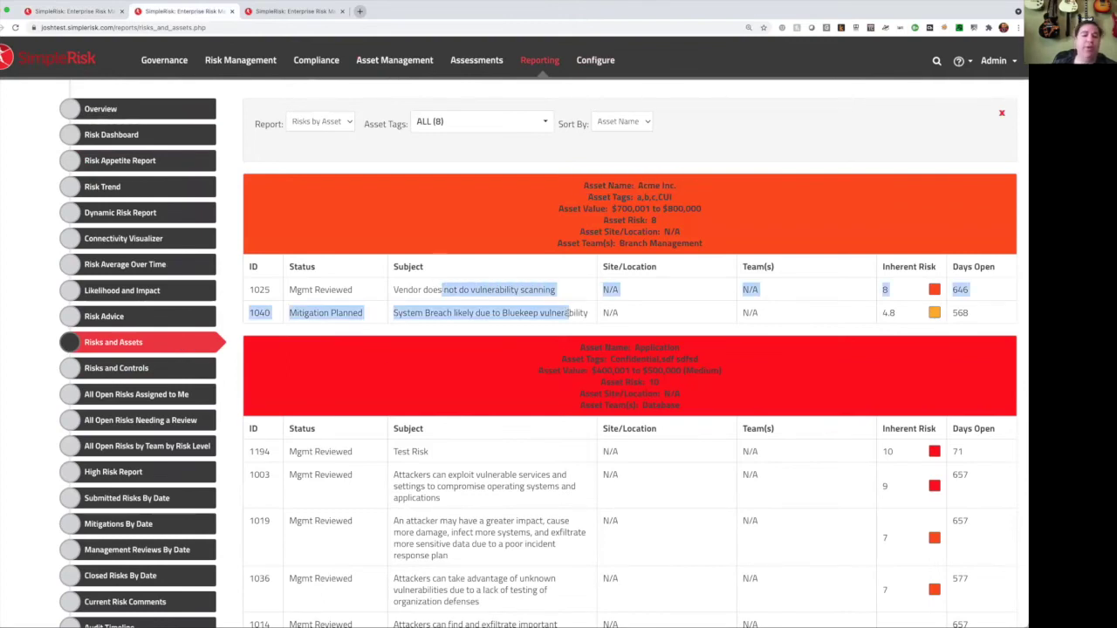
scroll(563, 361, "down", 3)
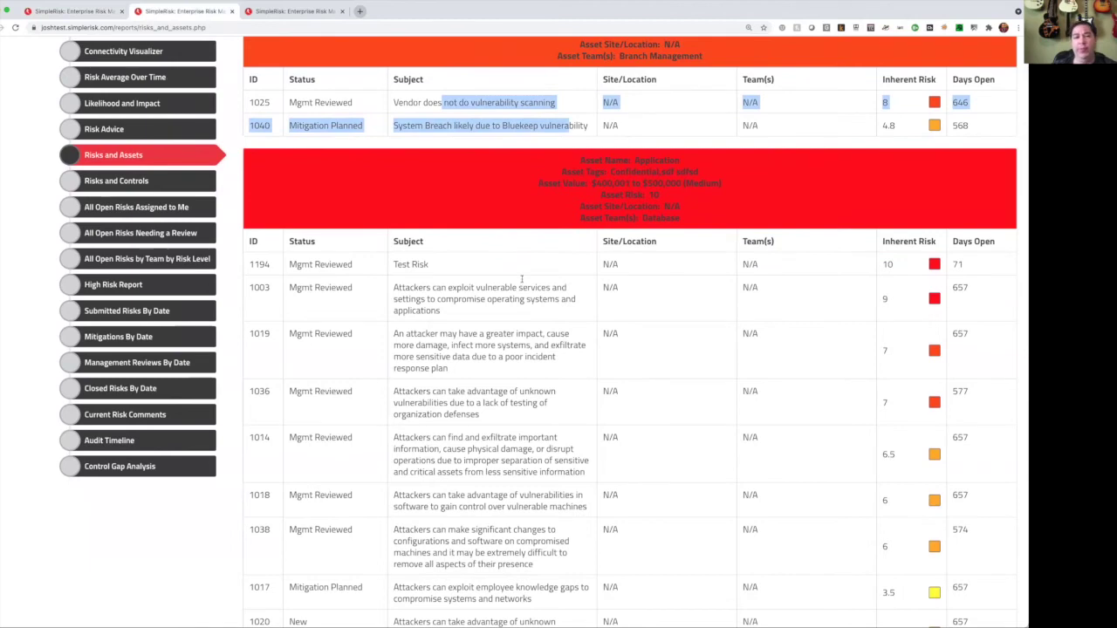
scroll(593, 358, "up", 3)
Switch the report to Assets by Risk and examine the inherent risk level and maximum quantitative loss of risk 1001.
left_click(305, 125)
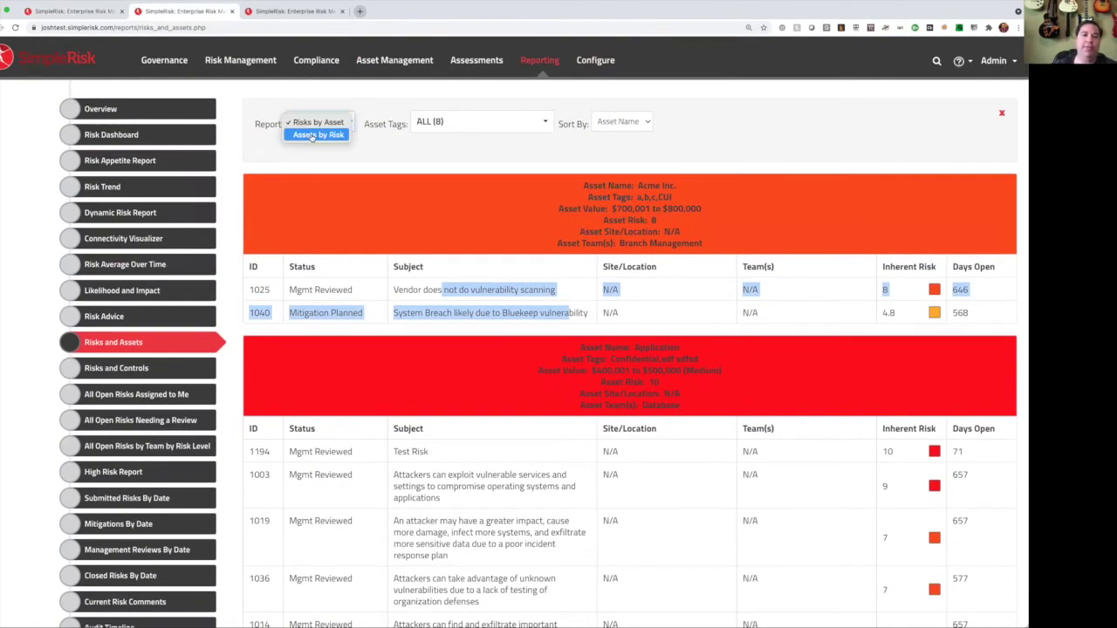
left_click(316, 135)
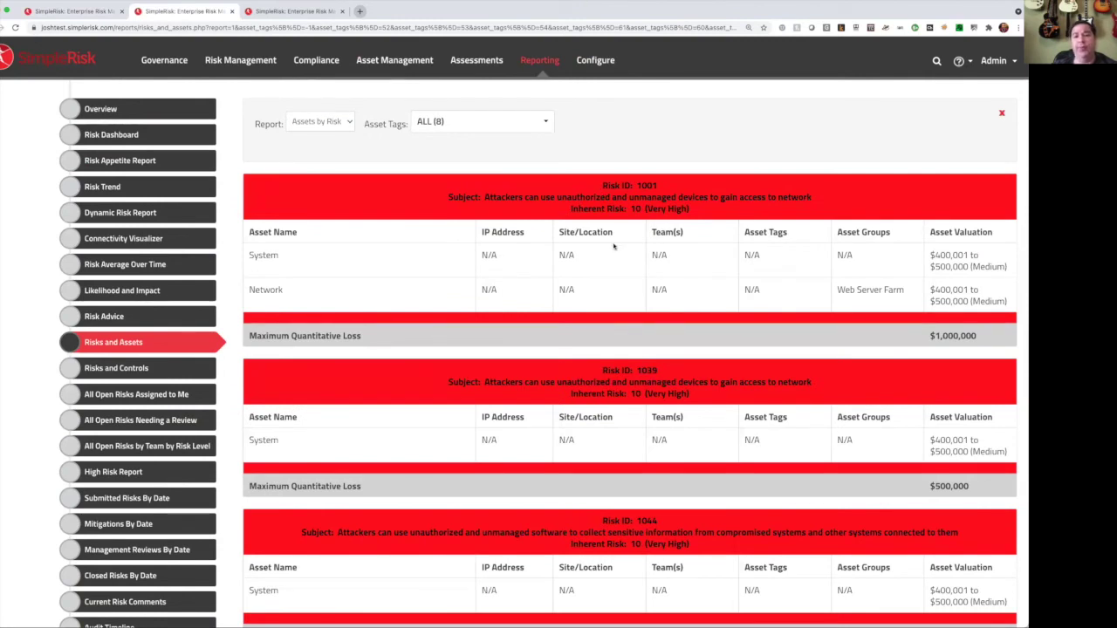
left_click_drag(644, 209, 686, 209)
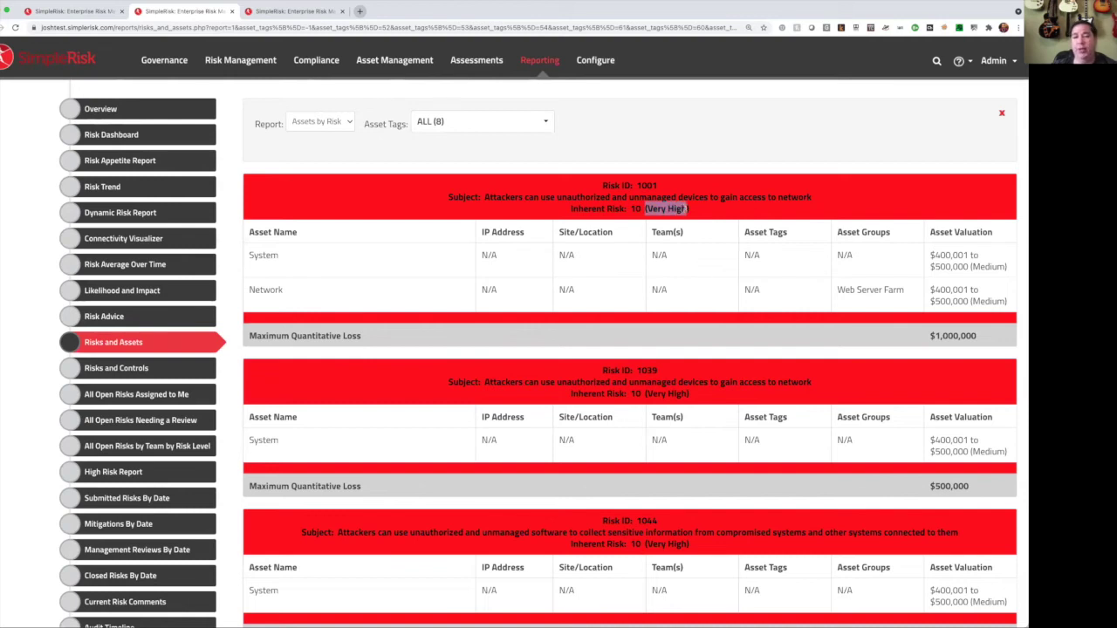
double_click(305, 336)
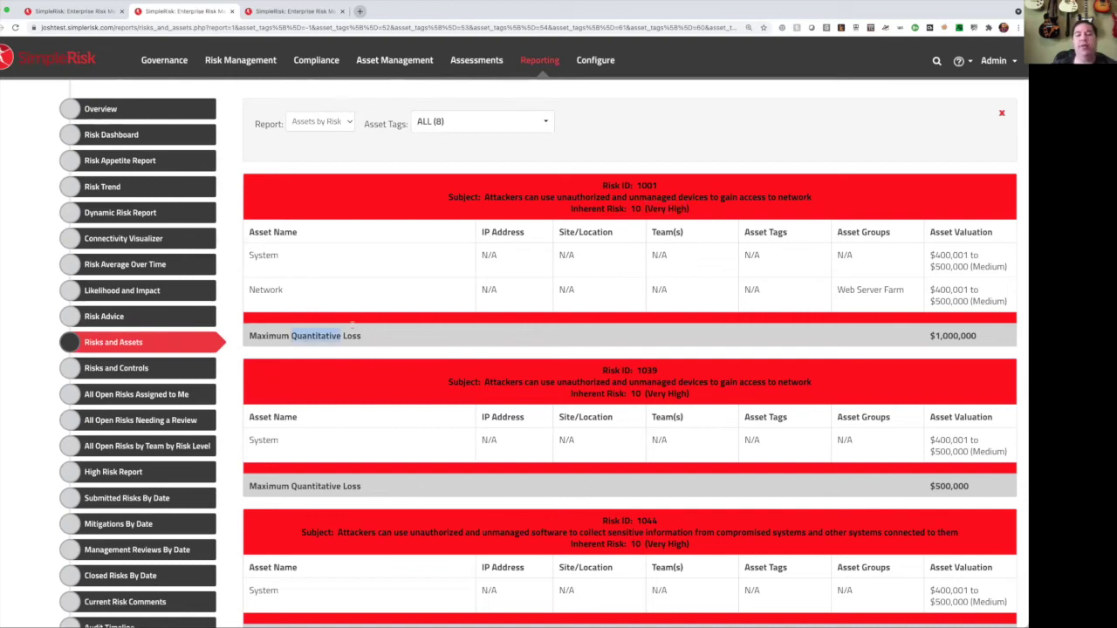
left_click_drag(917, 343, 1006, 343)
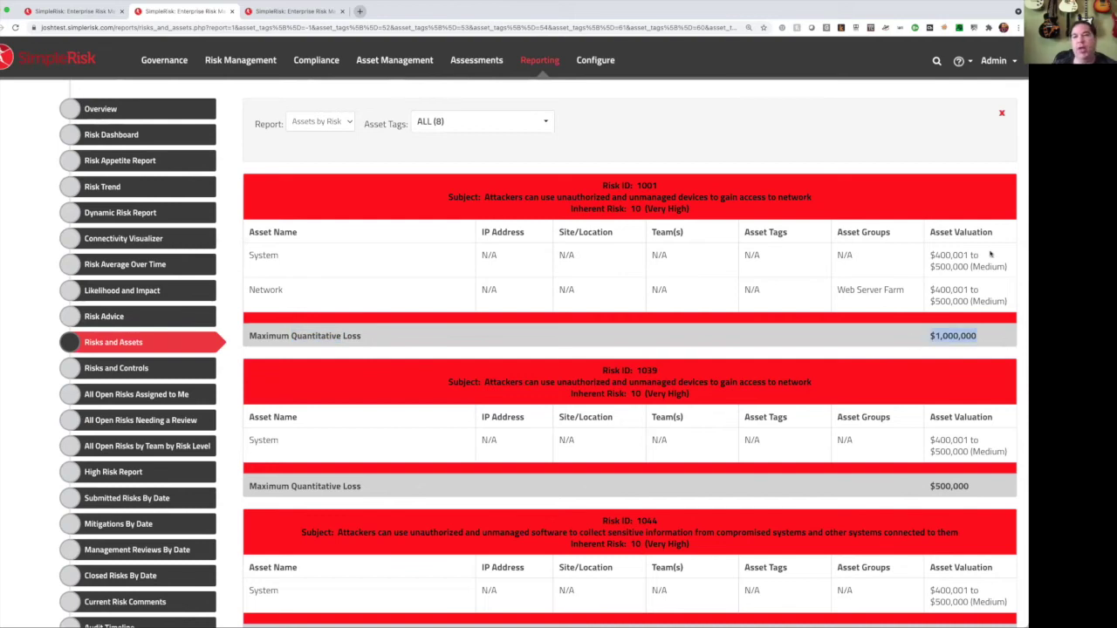
left_click(922, 342)
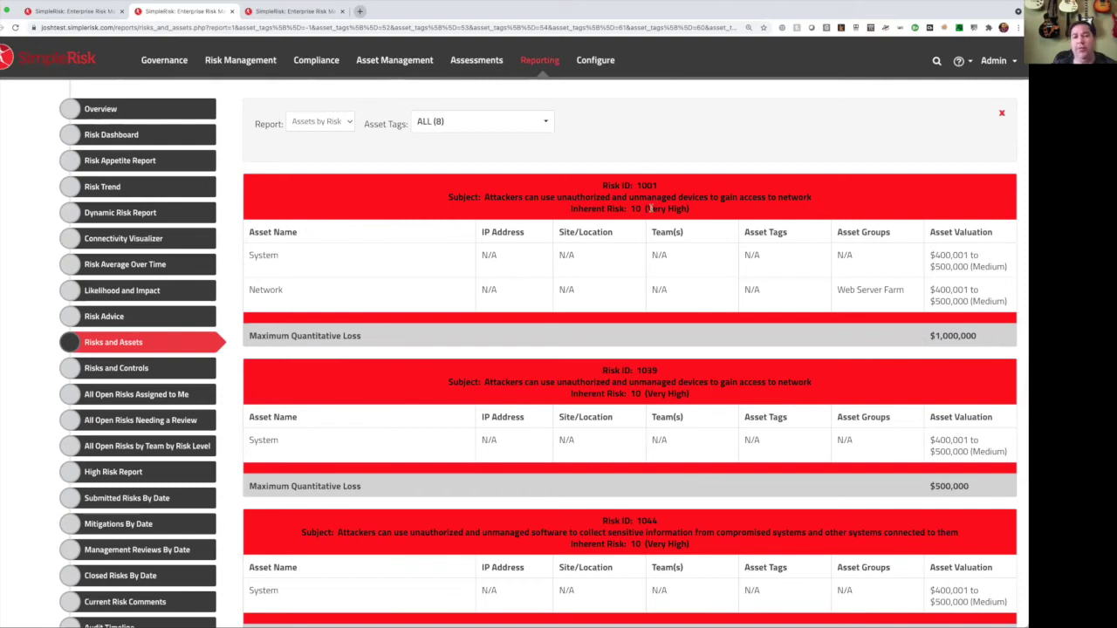
left_click_drag(648, 209, 688, 209)
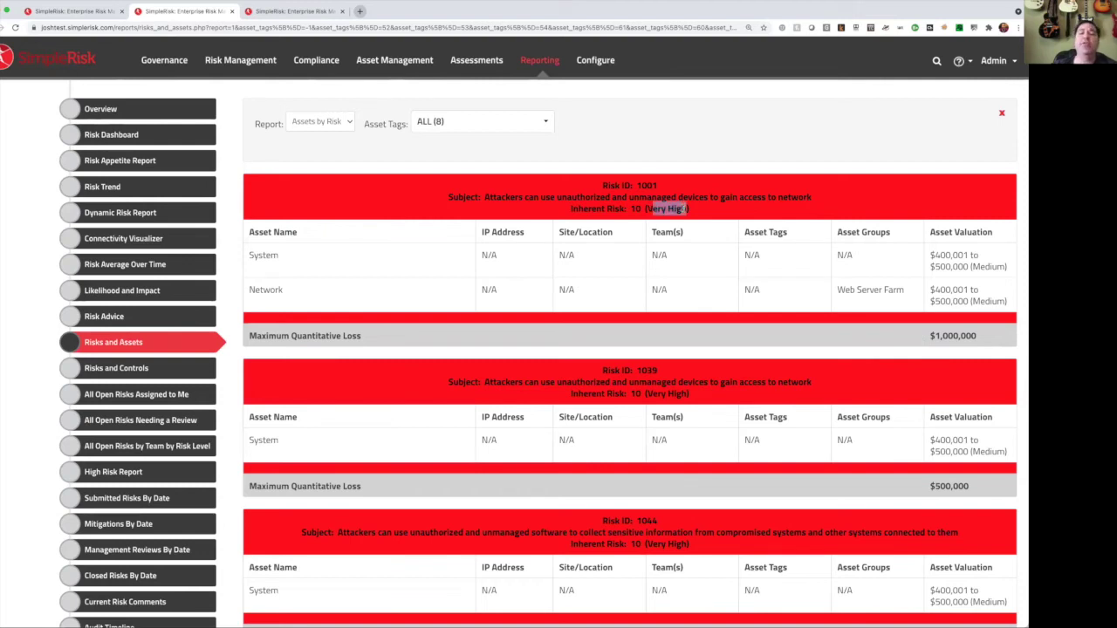
left_click(707, 210)
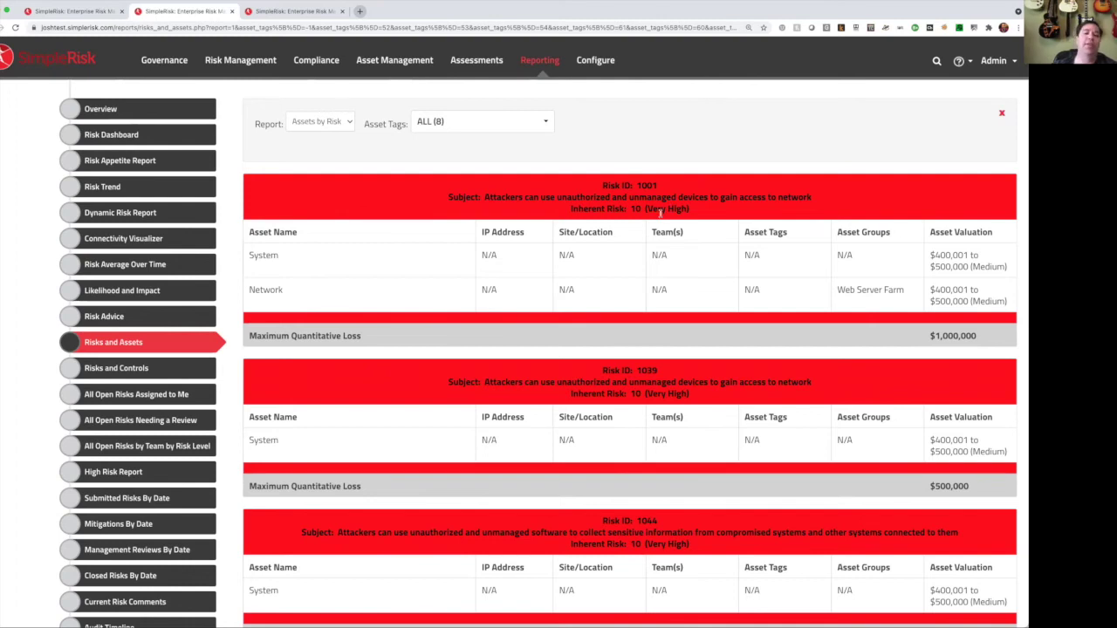
Answer the first three Critical Security Controls assessment questions Yes, No and Yes, submit the assessment, and check the pending risk's subject.
left_click(96, 14)
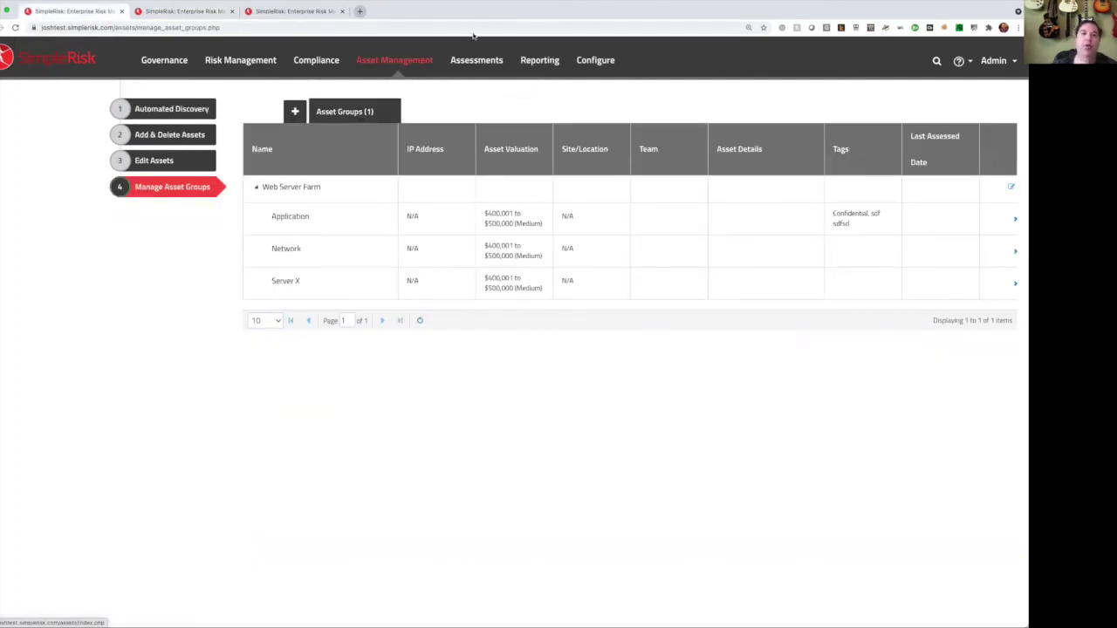
left_click(489, 59)
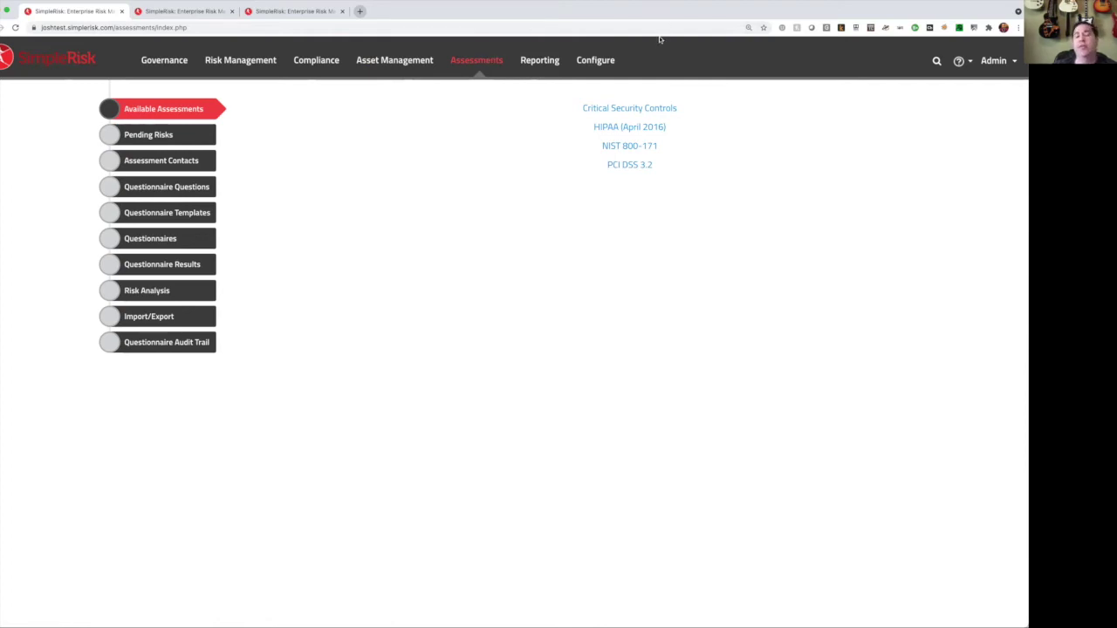
left_click(617, 108)
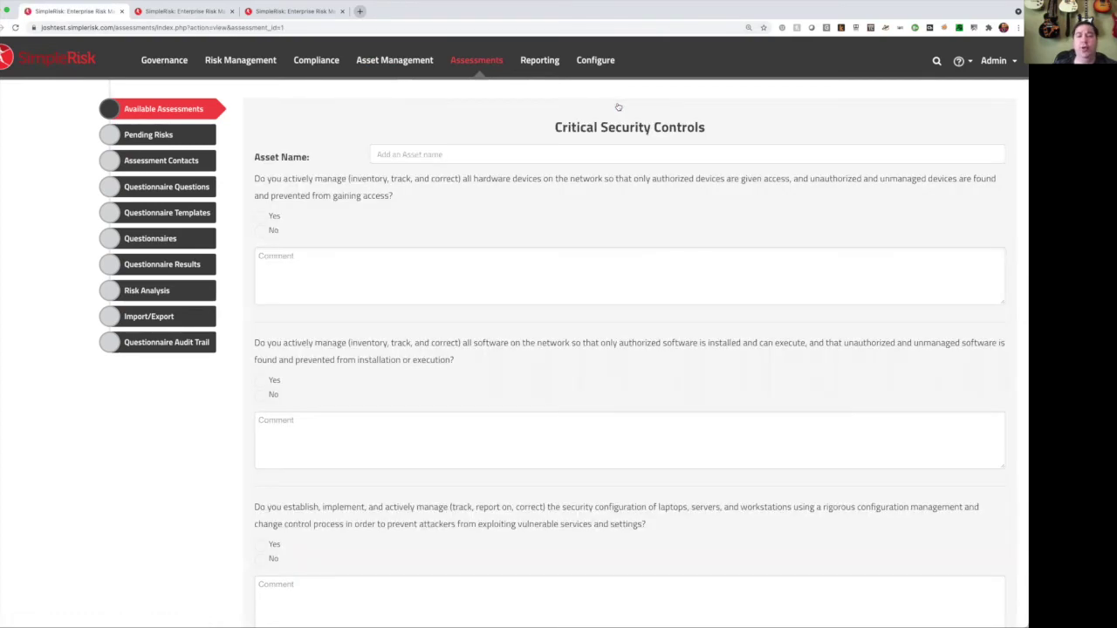
left_click(261, 217)
left_click(260, 394)
left_click(260, 545)
scroll(257, 551, "down", 1)
scroll(256, 550, "down", 20)
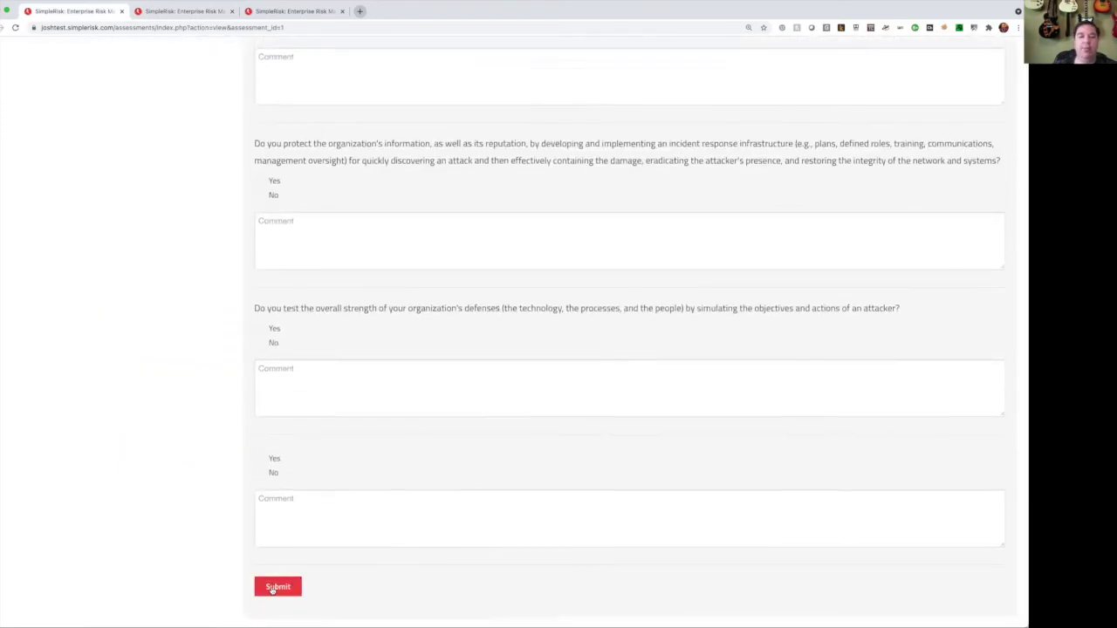
left_click(270, 587)
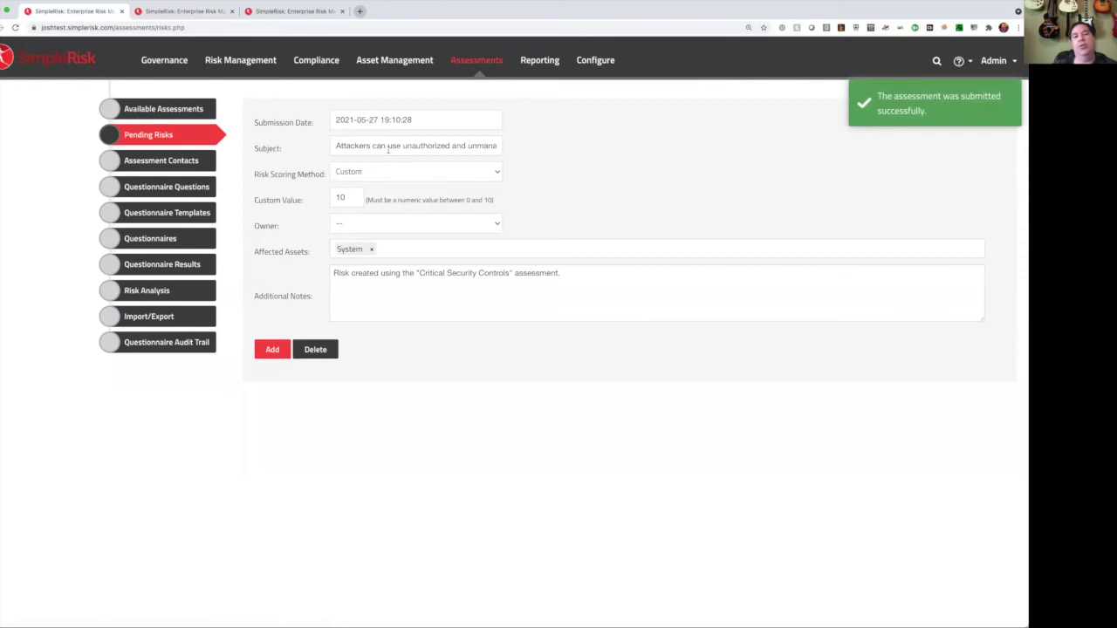
left_click_drag(375, 146, 551, 150)
left_click(570, 149)
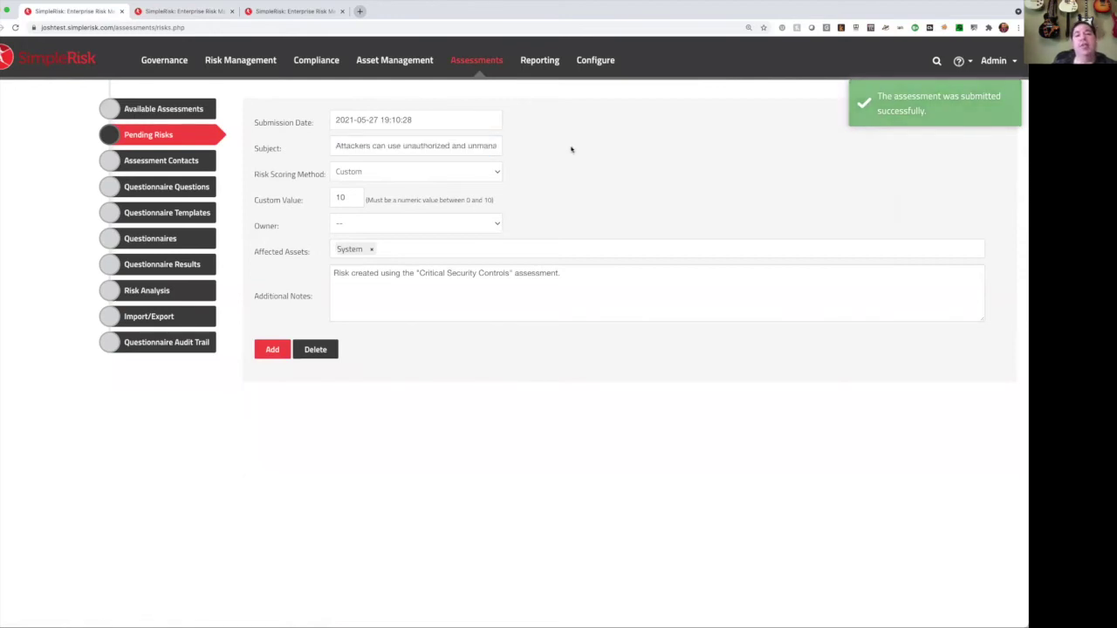
Add the pending risk about attackers using unauthorized and unmanaged assets, with a custom score of 10, to the risks.
left_click(262, 354)
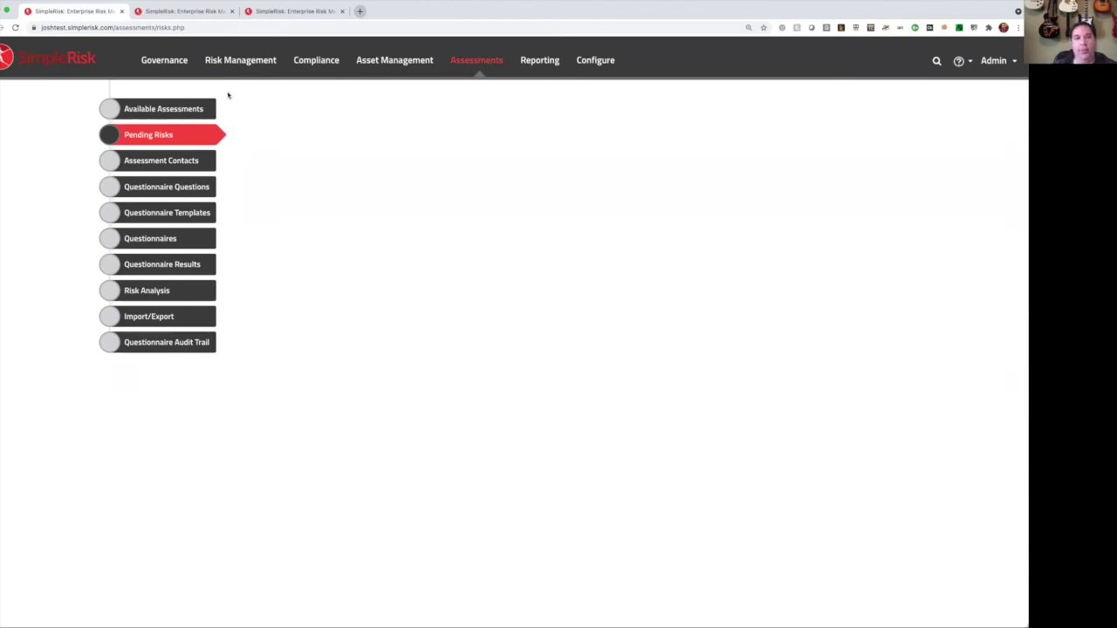
In the third browser tab, open the questionnaire question on access permissions and least privilege for editing and enable Maturity Assessment.
left_click(258, 11)
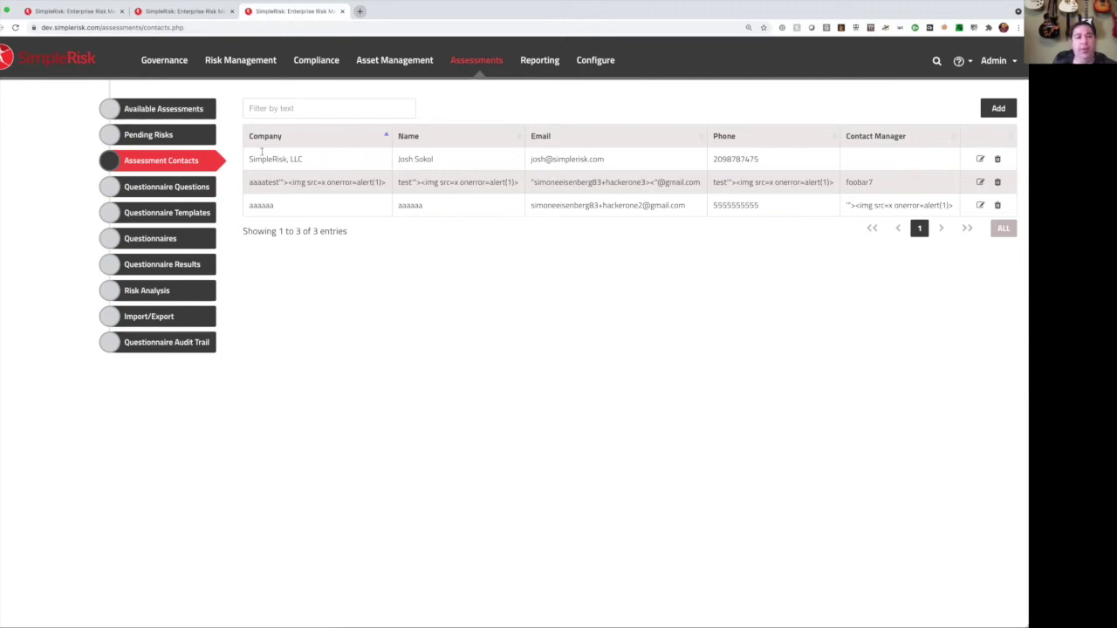
left_click(178, 187)
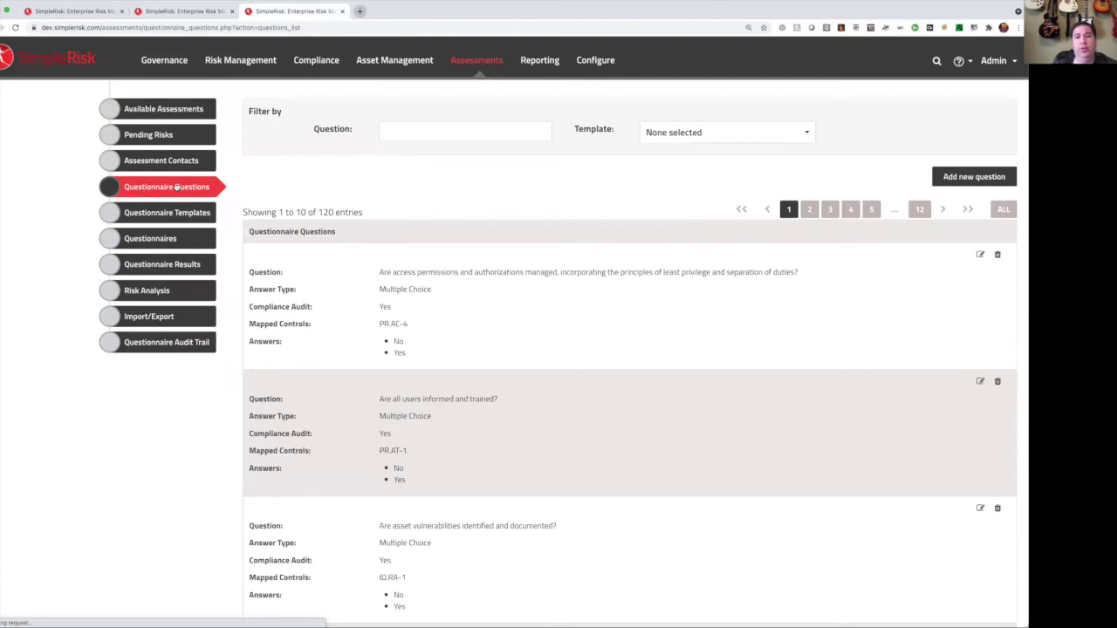
left_click(980, 255)
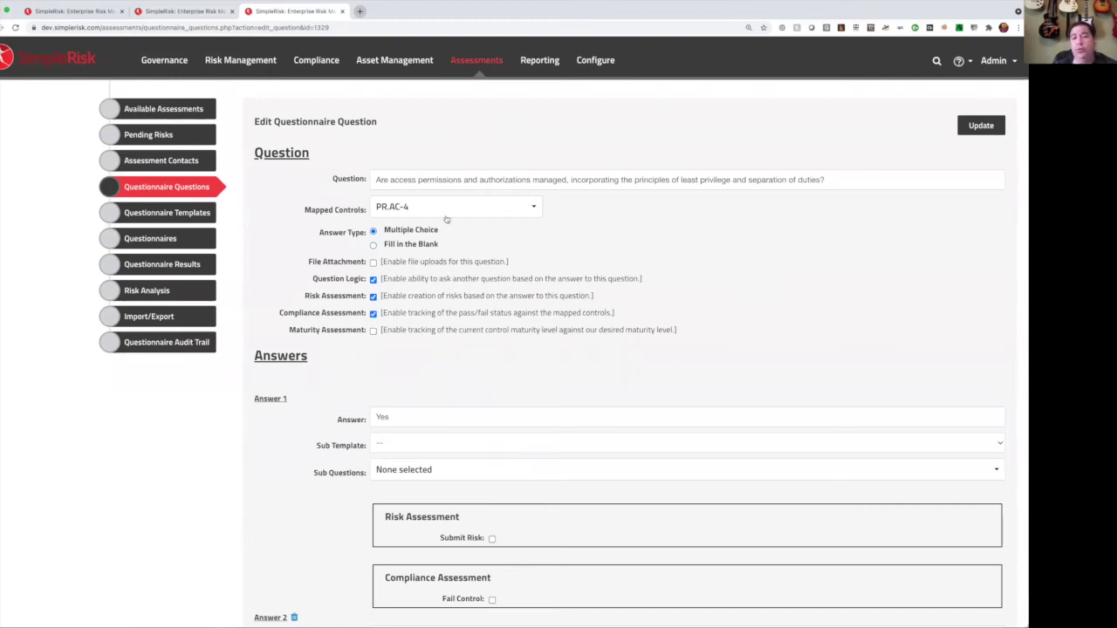
left_click(373, 330)
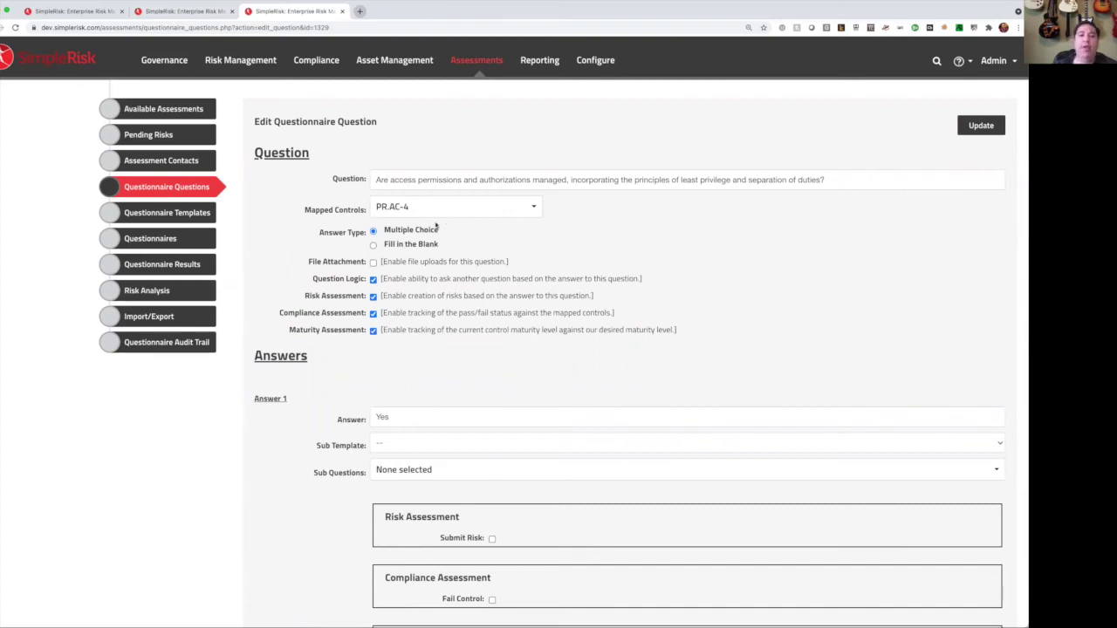
Examine the question's mapped control and the risk, compliance and maturity assessment settings of its Yes and No answers.
scroll(406, 476, "down", 3)
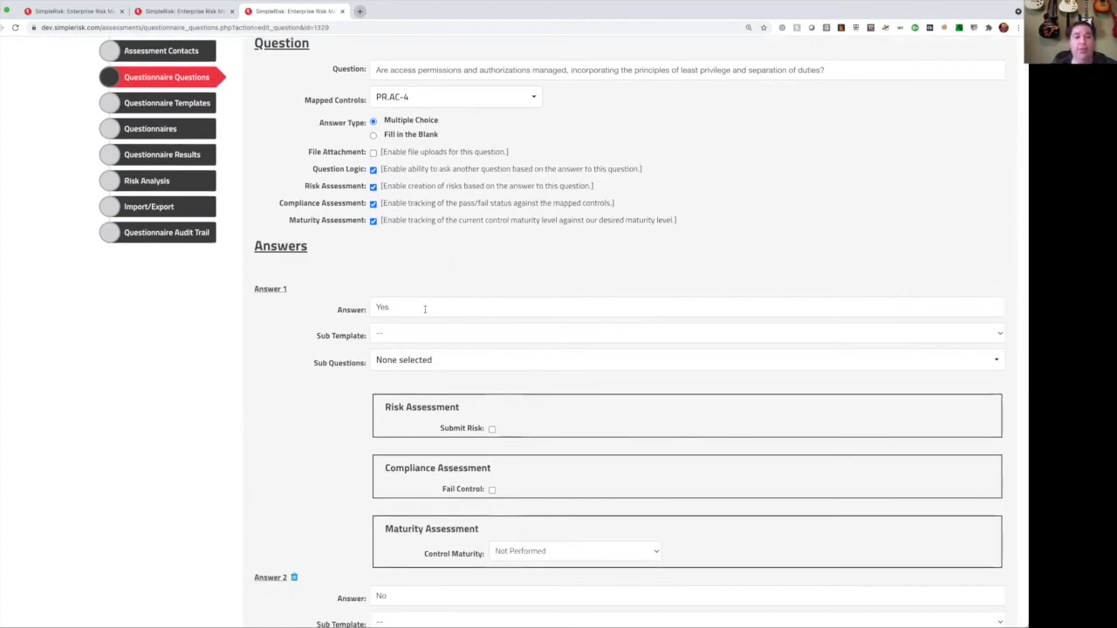
scroll(425, 309, "down", 1)
scroll(425, 309, "down", 1)
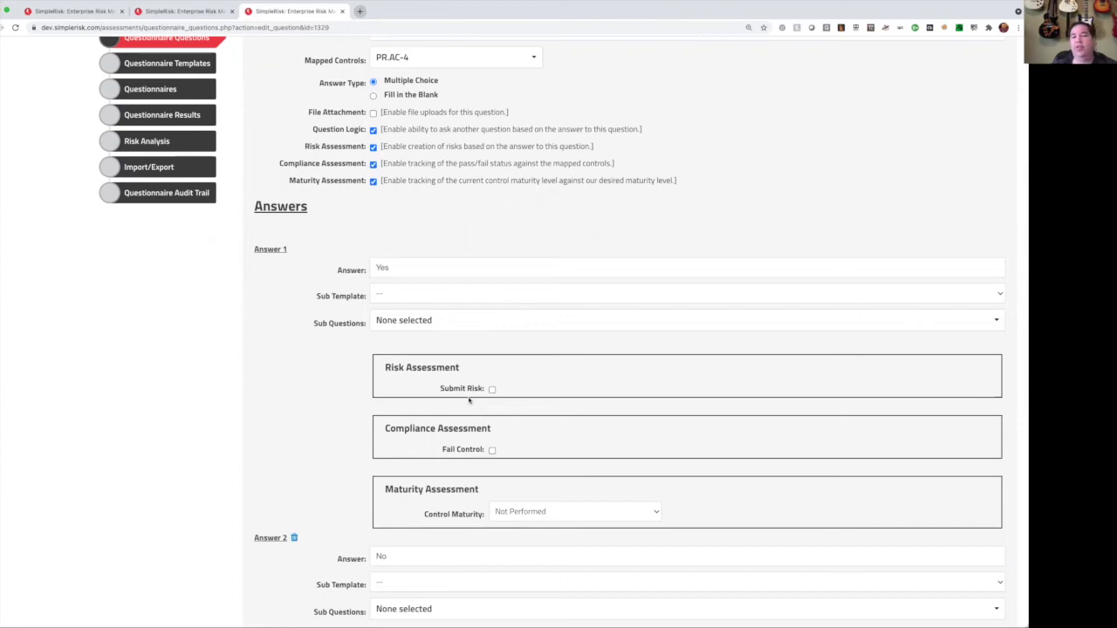
scroll(469, 399, "up", 3)
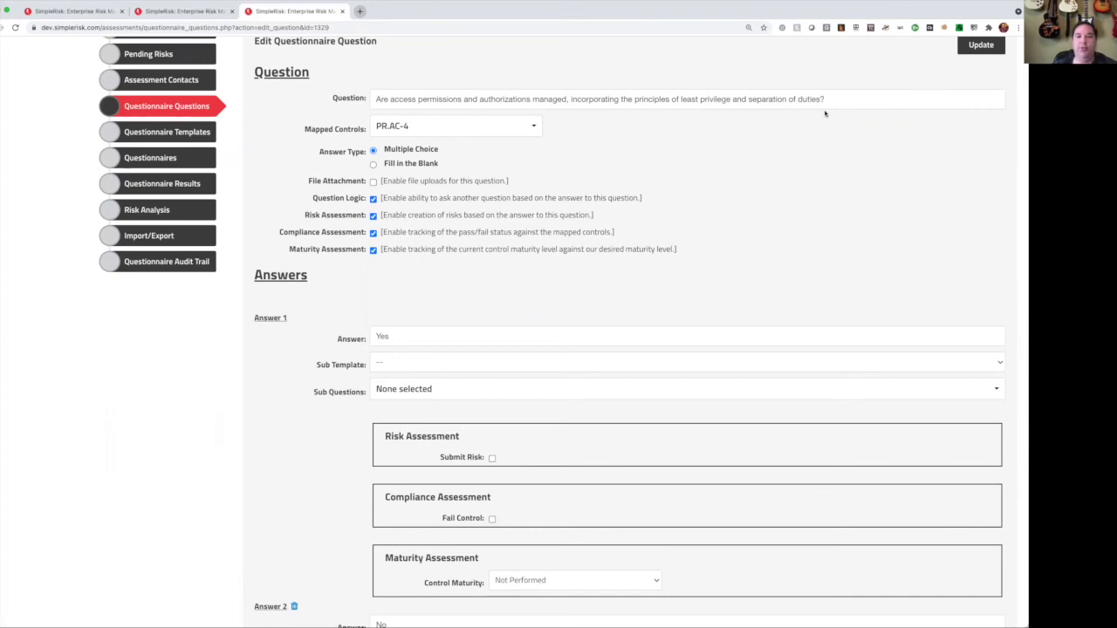
double_click(353, 129)
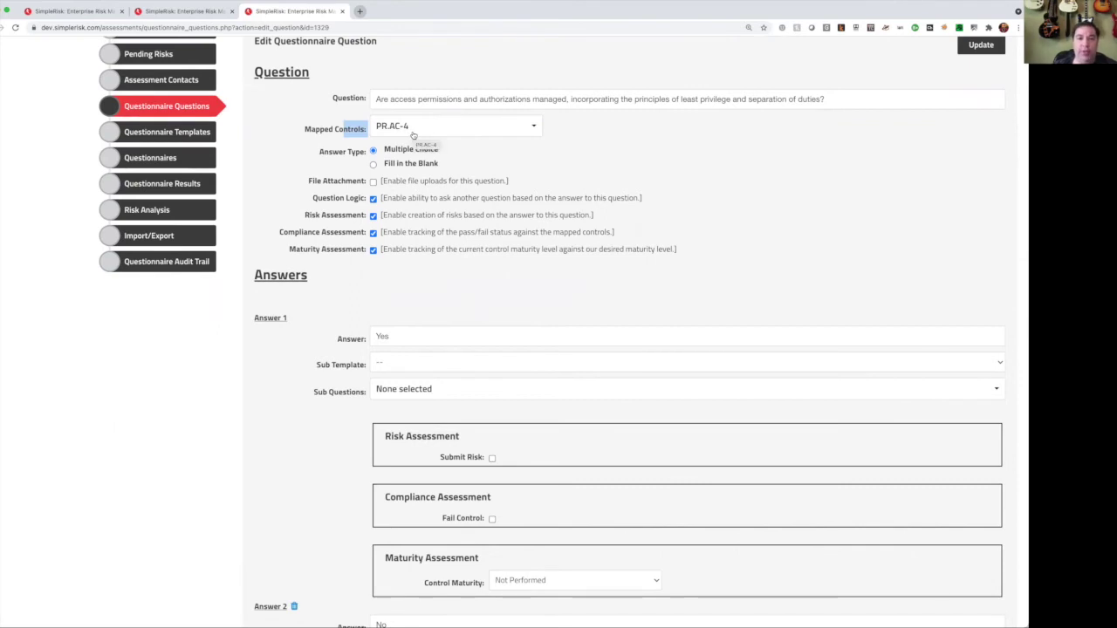
scroll(411, 137, "down", 2)
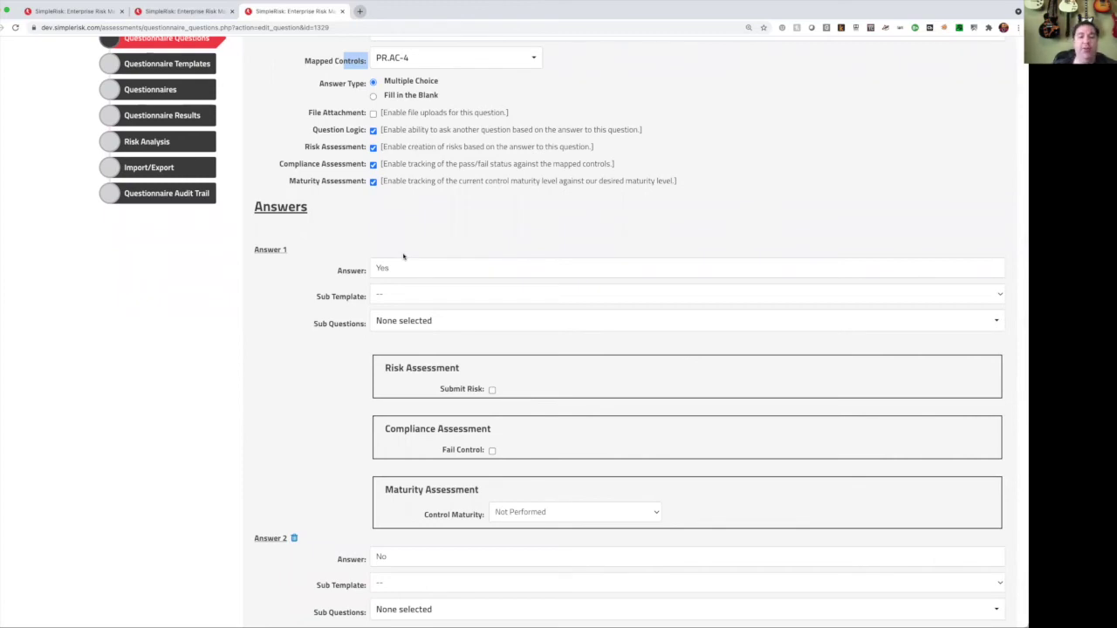
scroll(403, 256, "down", 3)
scroll(403, 255, "down", 2)
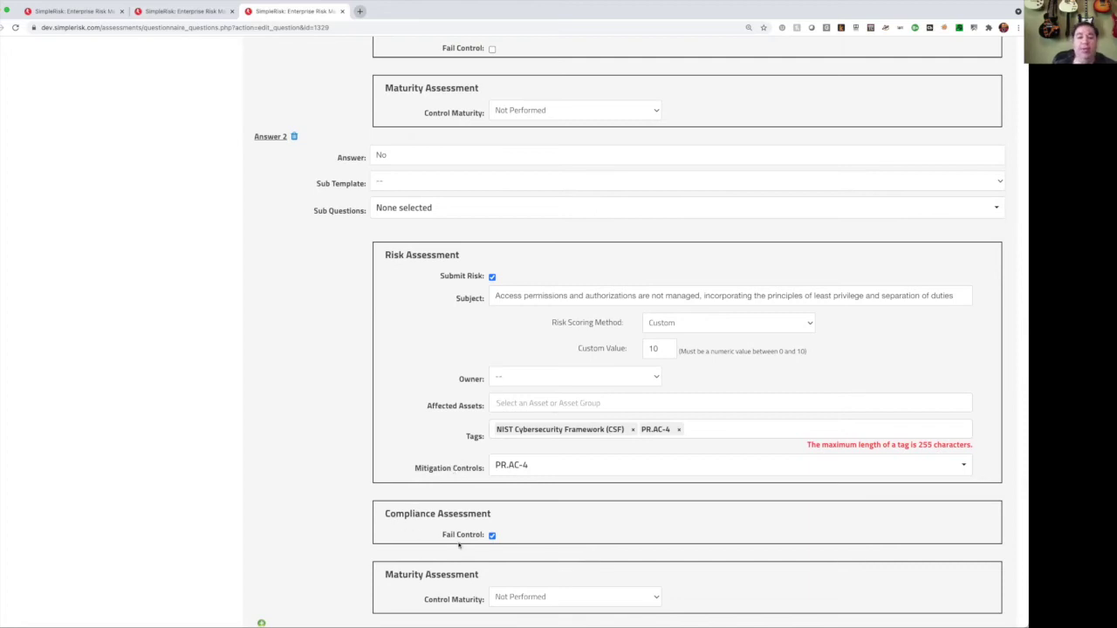
left_click_drag(443, 535, 483, 535)
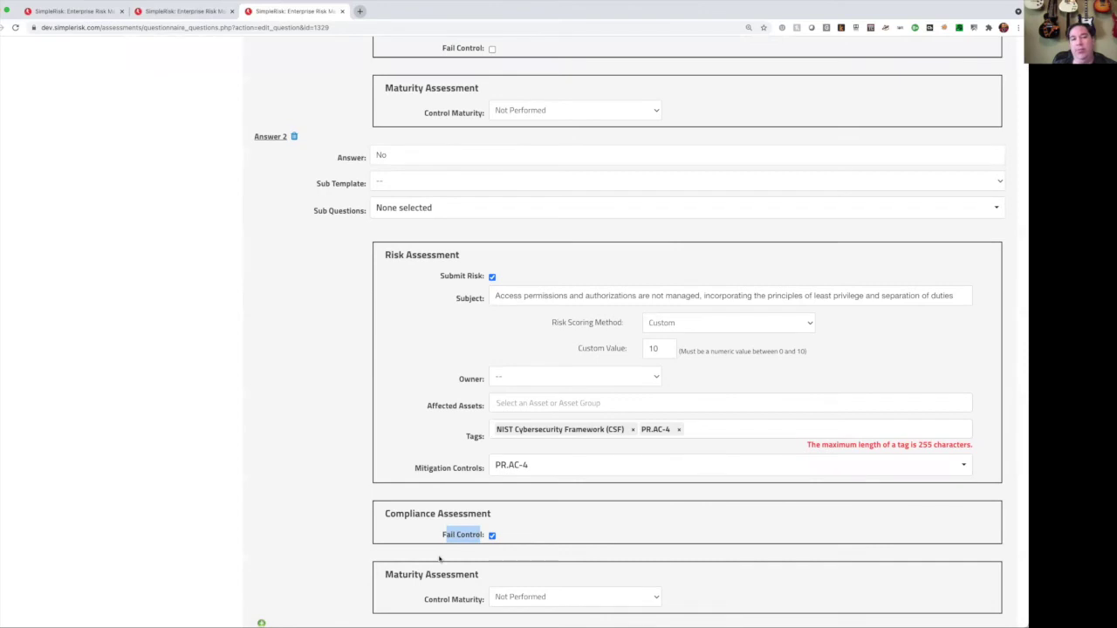
scroll(454, 569, "down", 1)
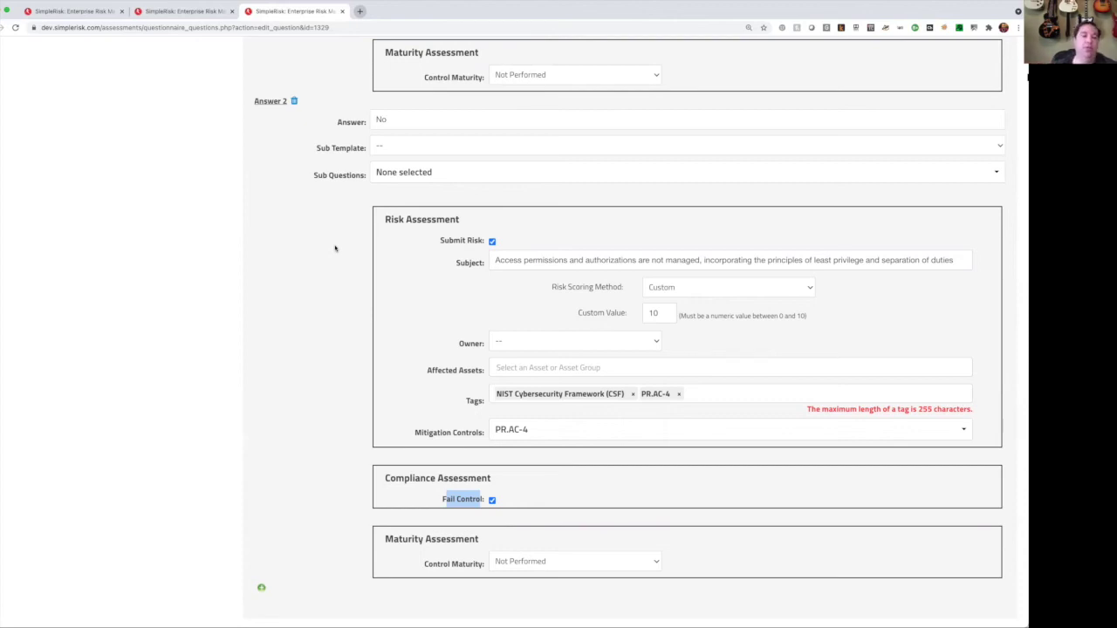
scroll(332, 139, "up", 8)
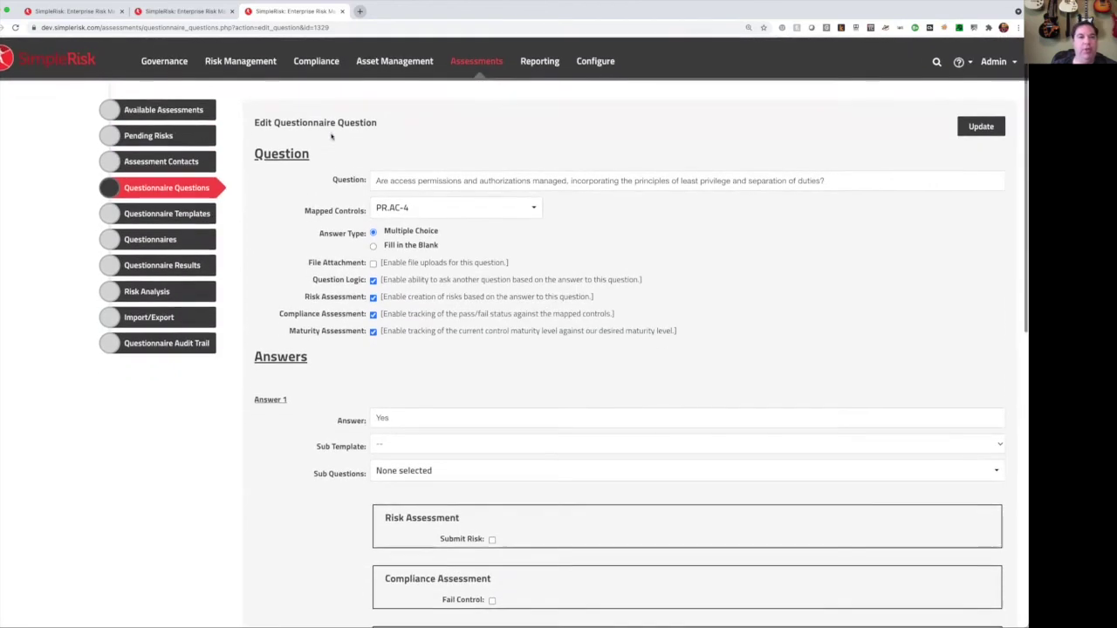
Start an automatically generated questionnaire template based on the ISO 27001 v2013 framework.
left_click(167, 213)
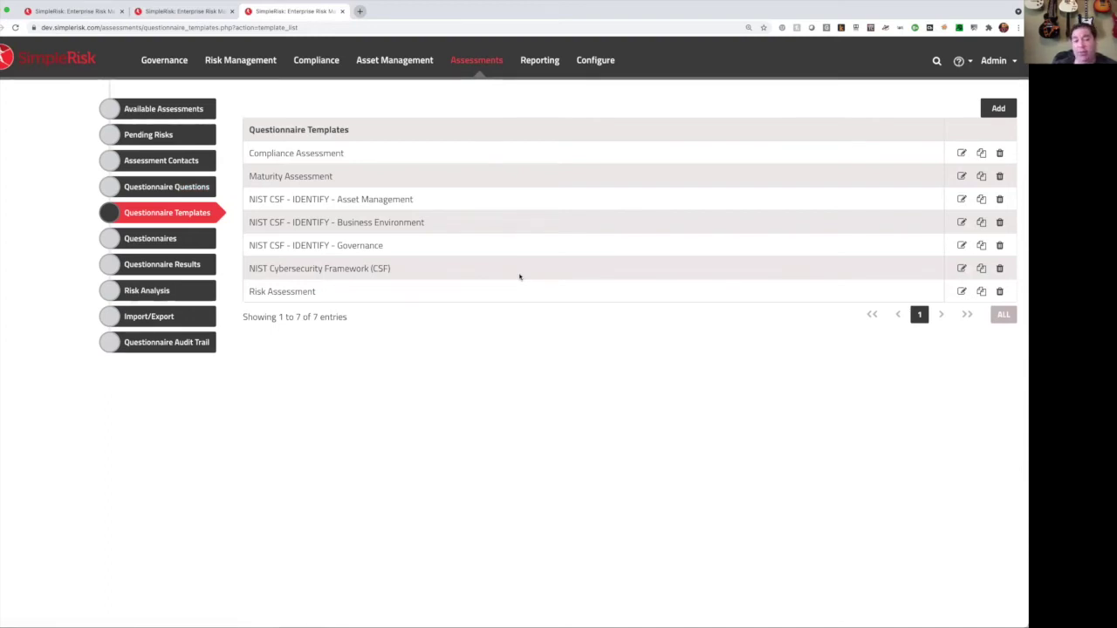
left_click(995, 109)
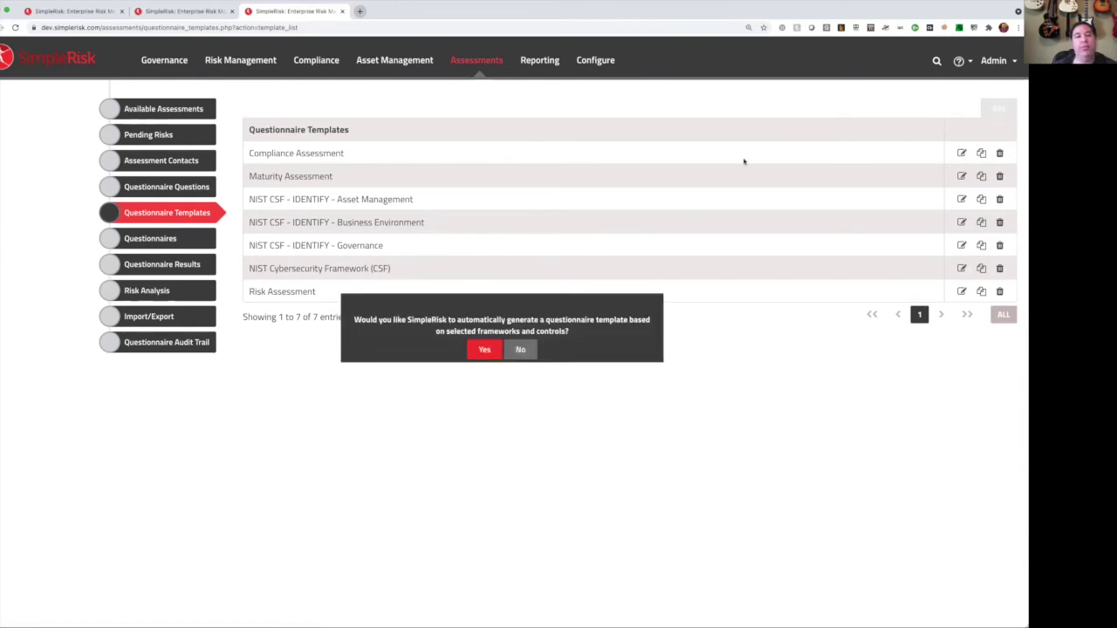
left_click(480, 350)
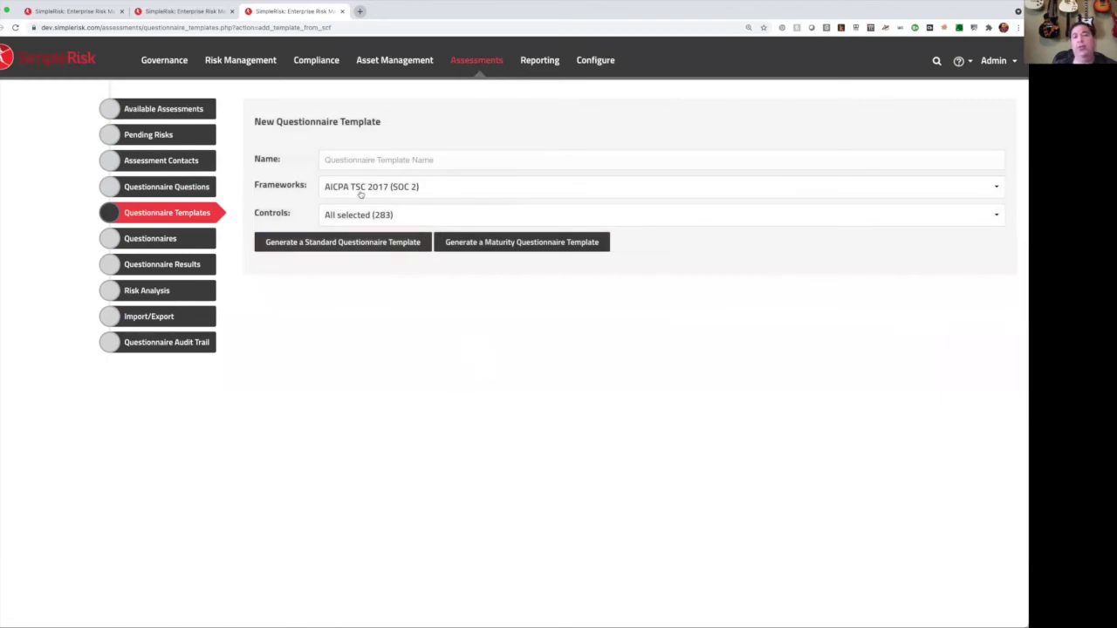
left_click(361, 189)
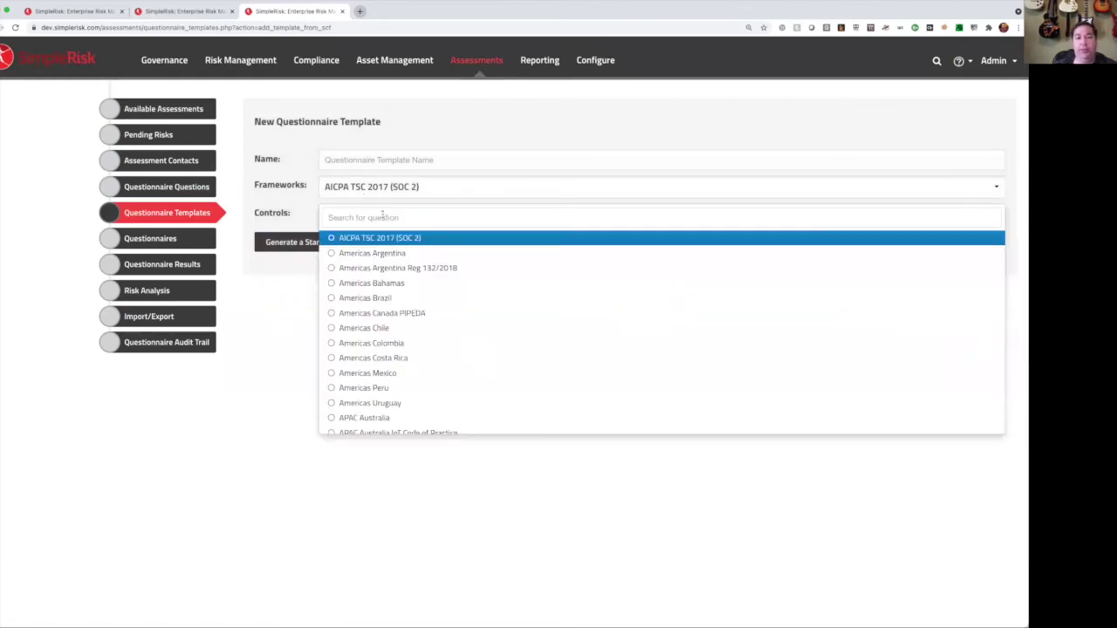
type("iso")
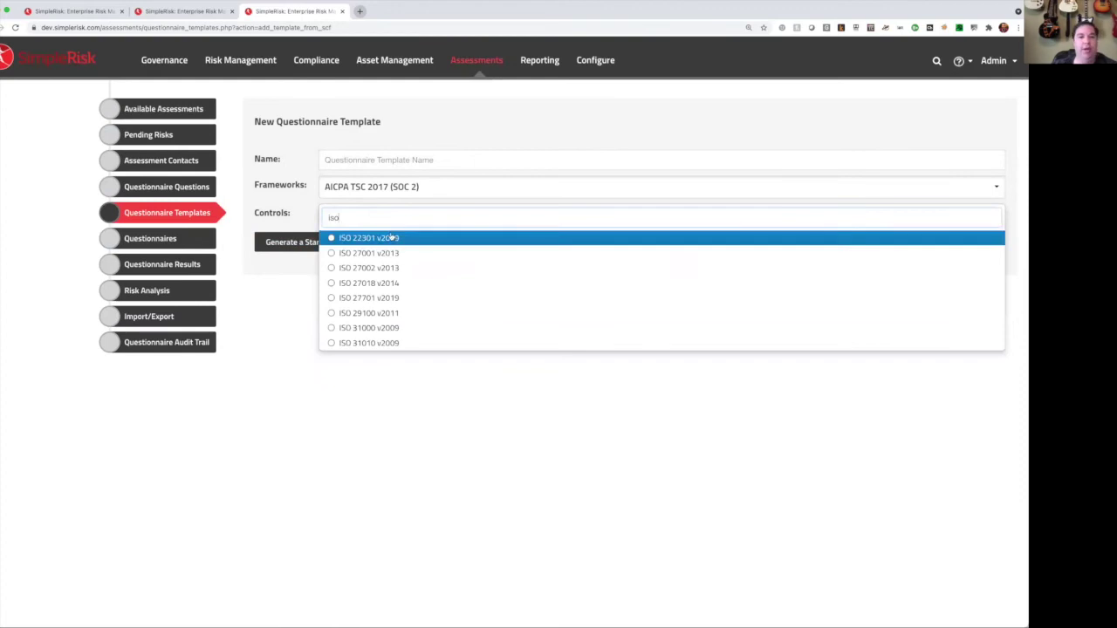
left_click(387, 253)
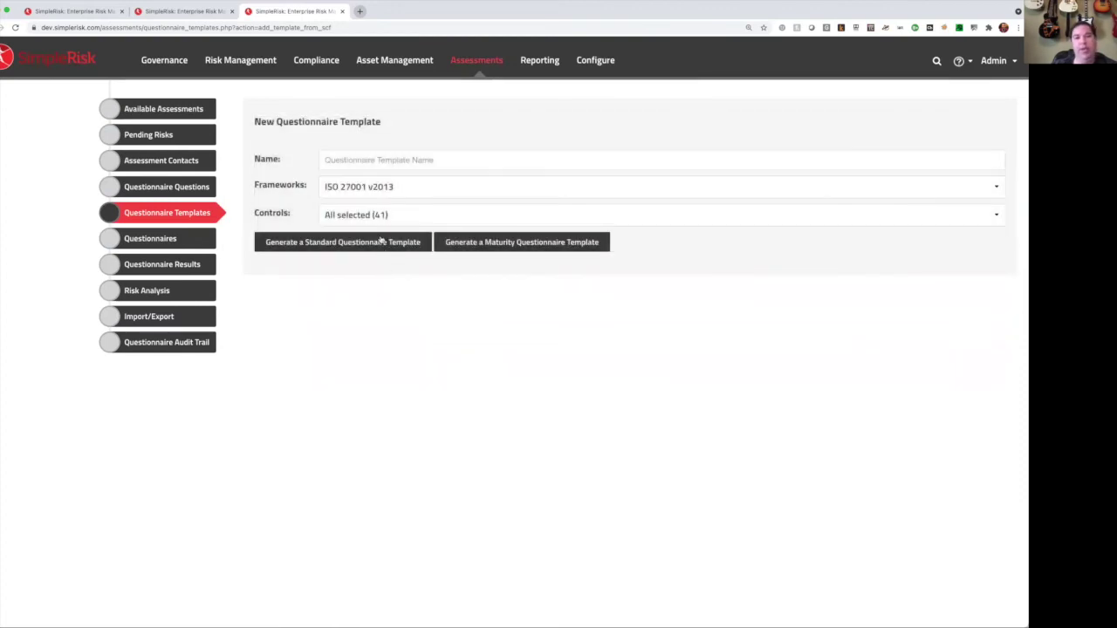
Look through the framework controls that can be included in the new questionnaire template.
left_click(380, 220)
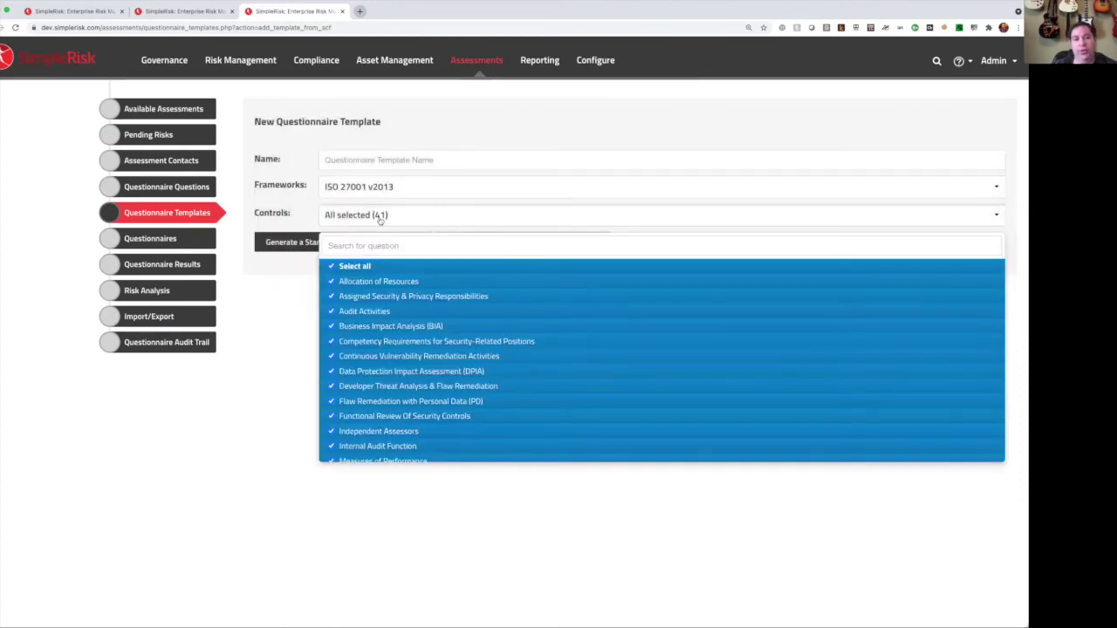
right_click(259, 315)
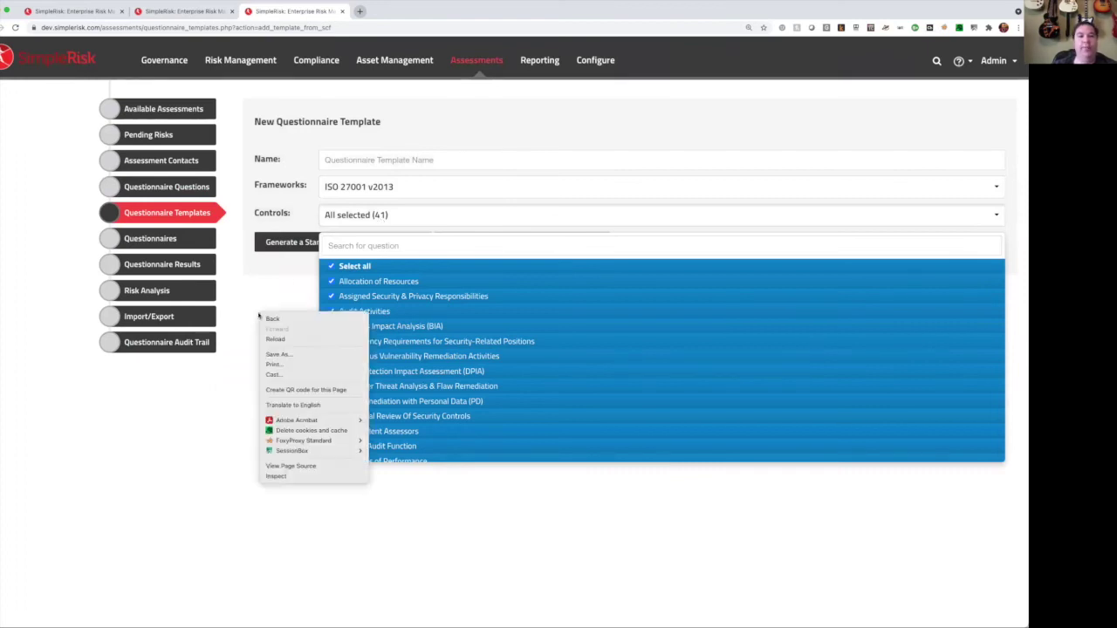
left_click(258, 297)
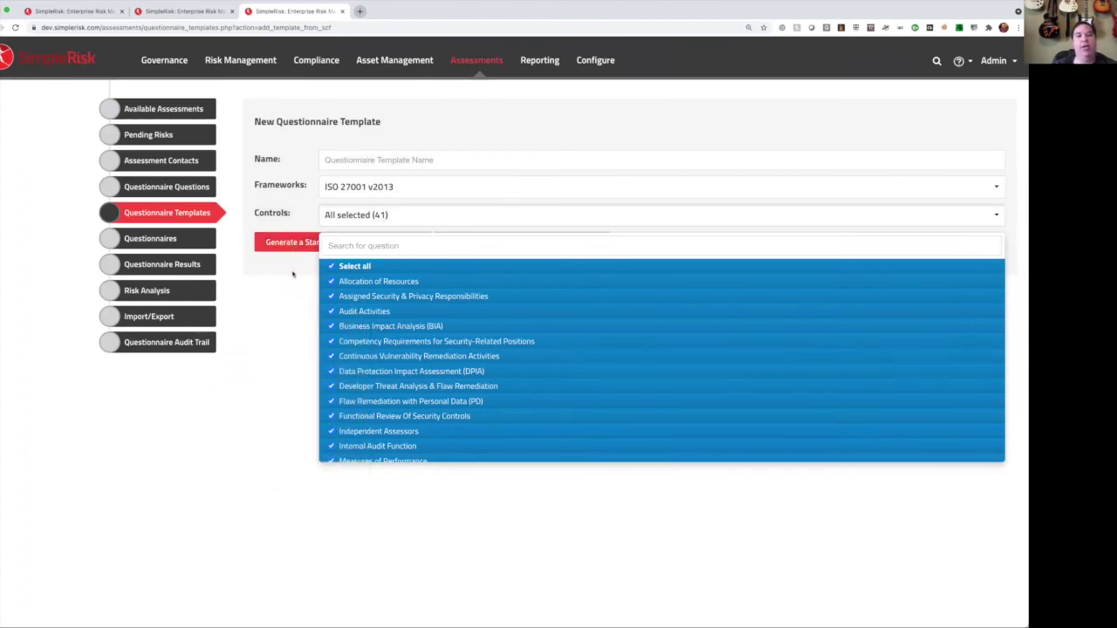
left_click(289, 288)
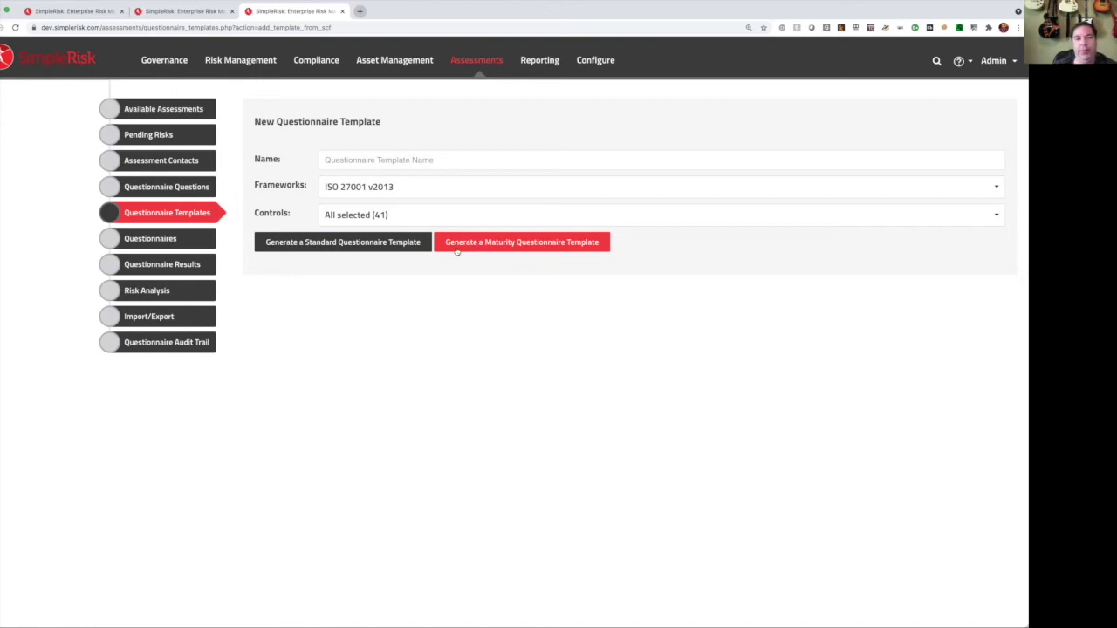
View the list of questionnaires, open the ID.AM Assessment questionnaire results, and read through the questionnaire responses.
left_click(185, 239)
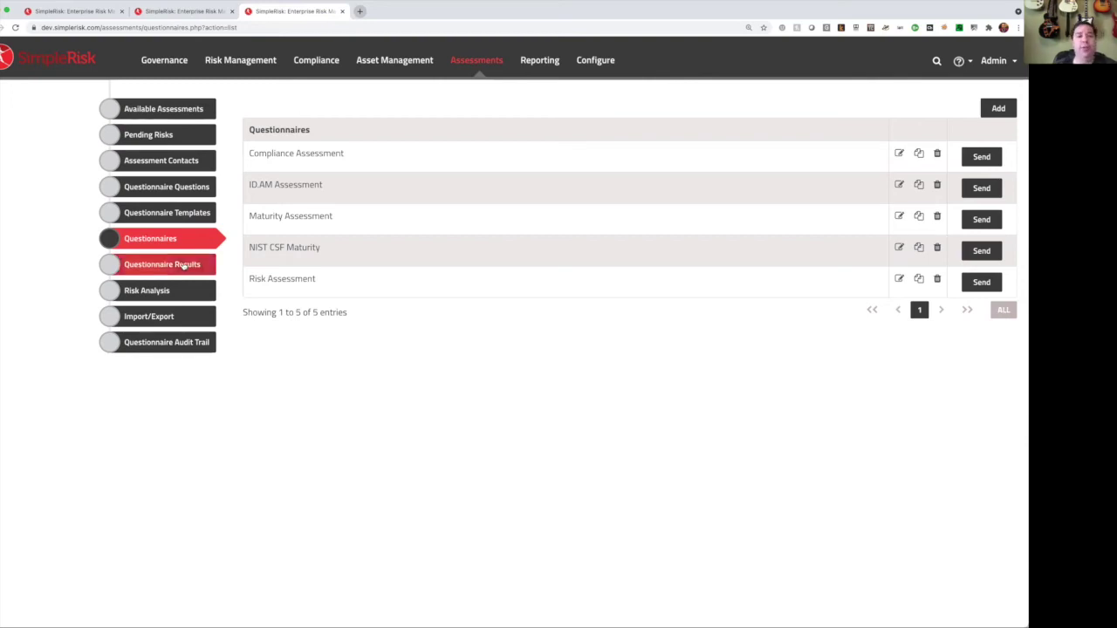
left_click(183, 266)
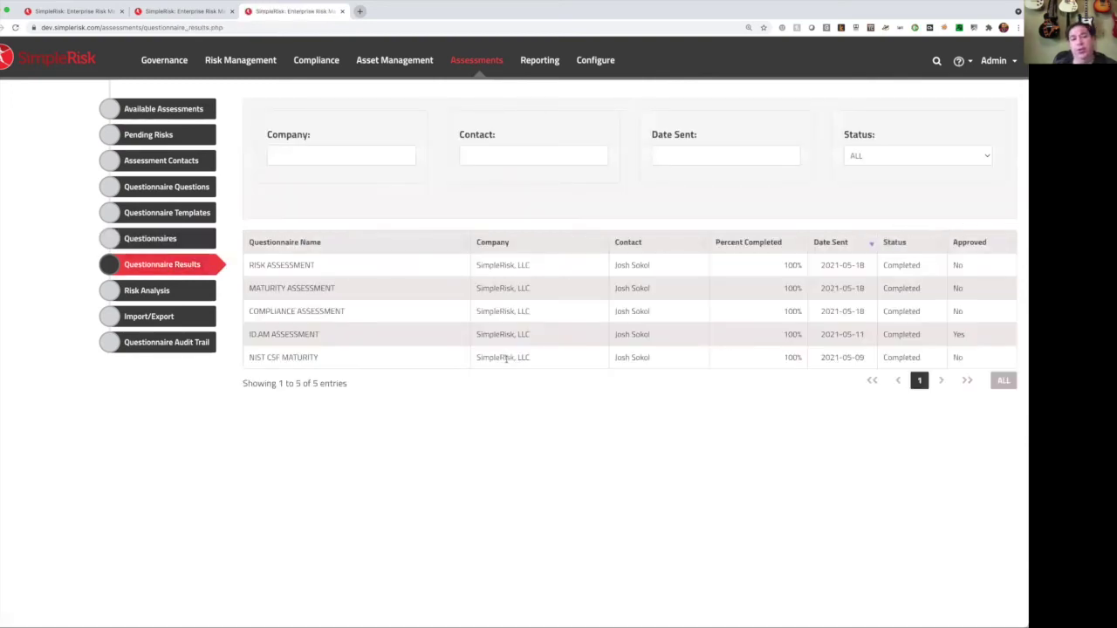
left_click(305, 335)
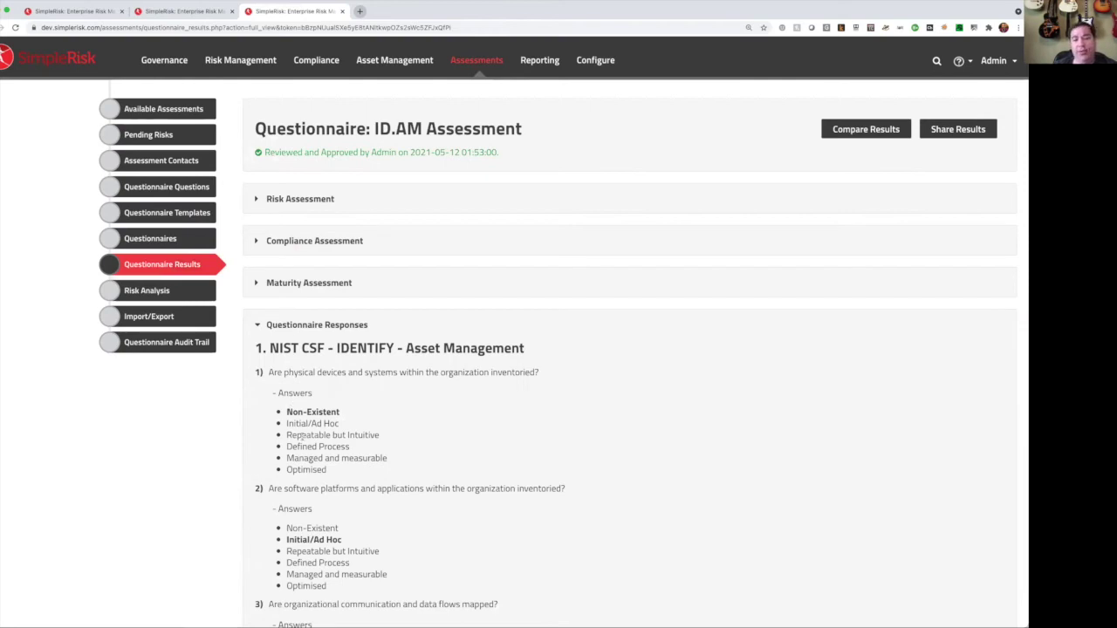
left_click_drag(287, 411, 344, 412)
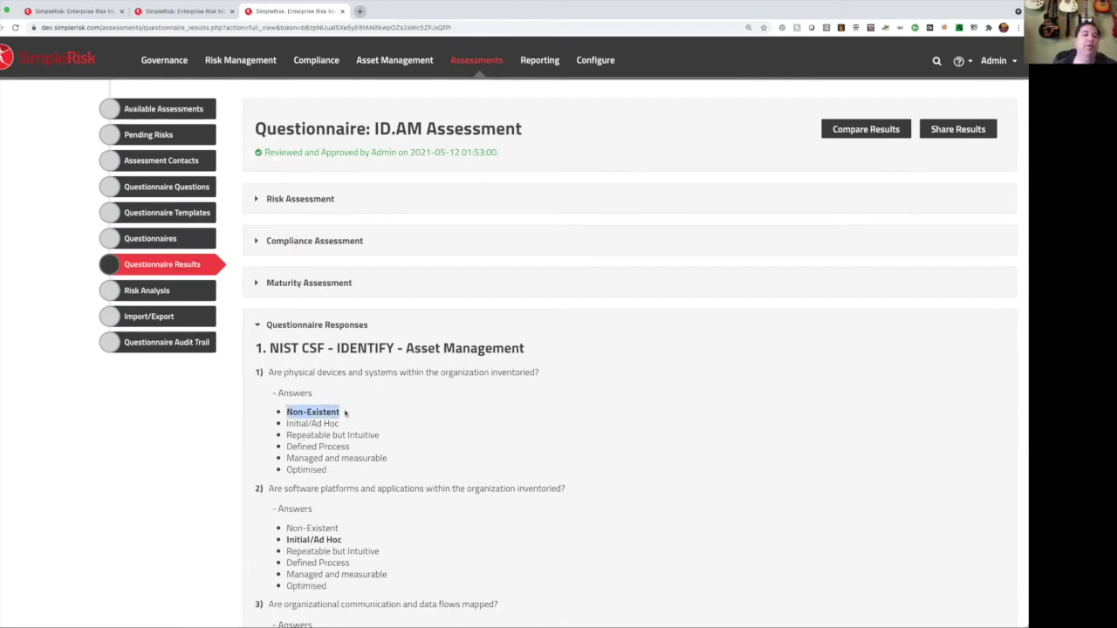
scroll(345, 412, "down", 10)
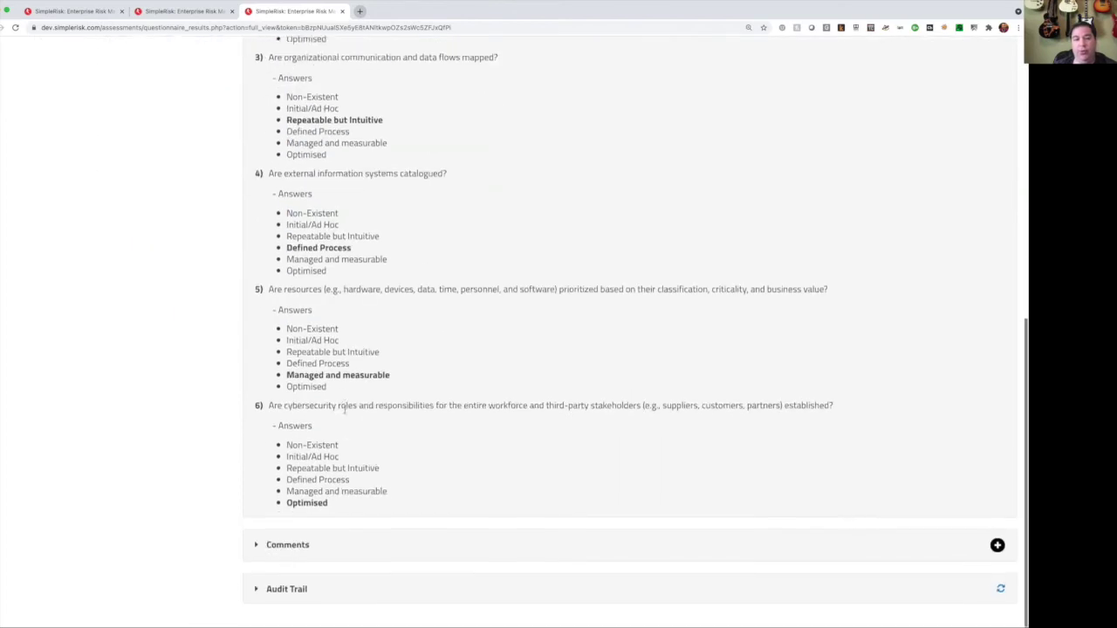
scroll(294, 202, "up", 10)
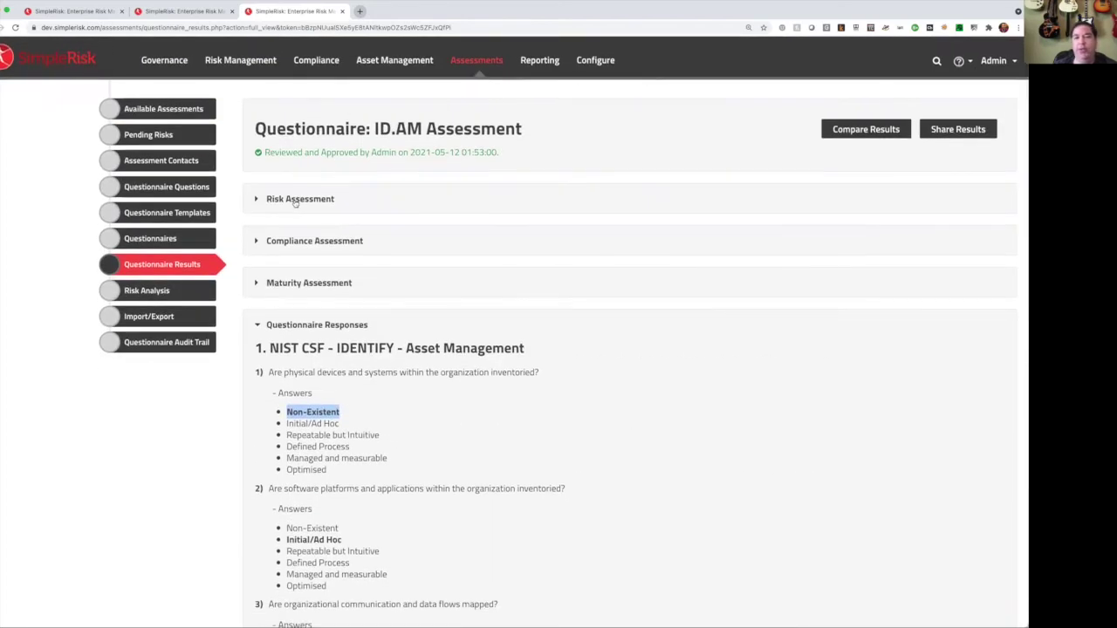
Examine the Risk Assessment analysis and pending risks of the ID.AM Assessment results, and collapse that section.
left_click(294, 201)
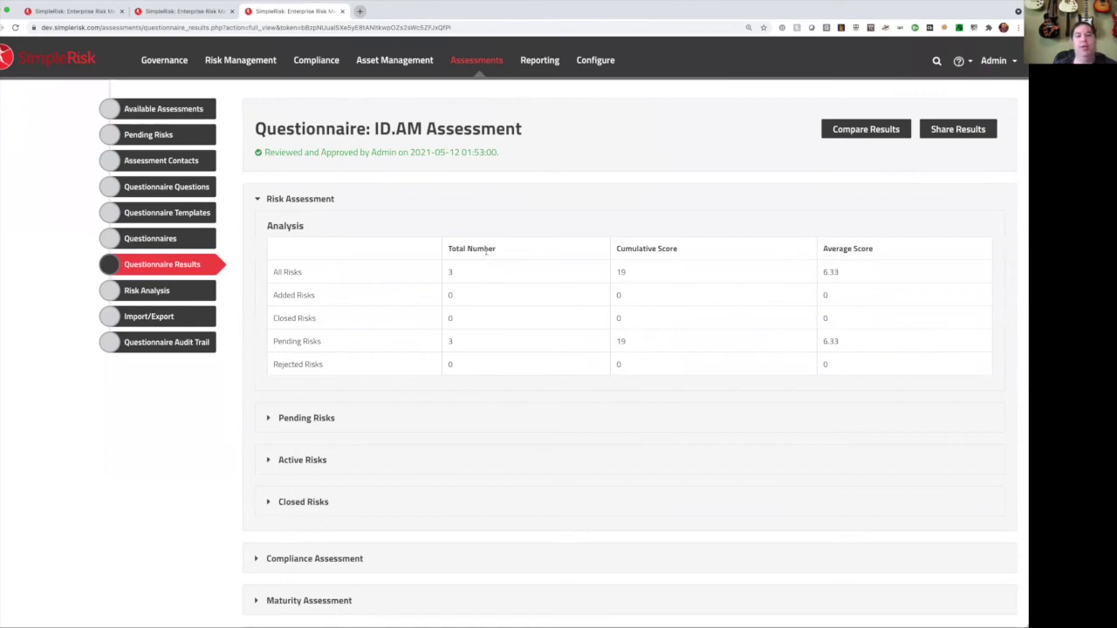
left_click_drag(508, 254, 608, 267)
left_click_drag(863, 270, 823, 272)
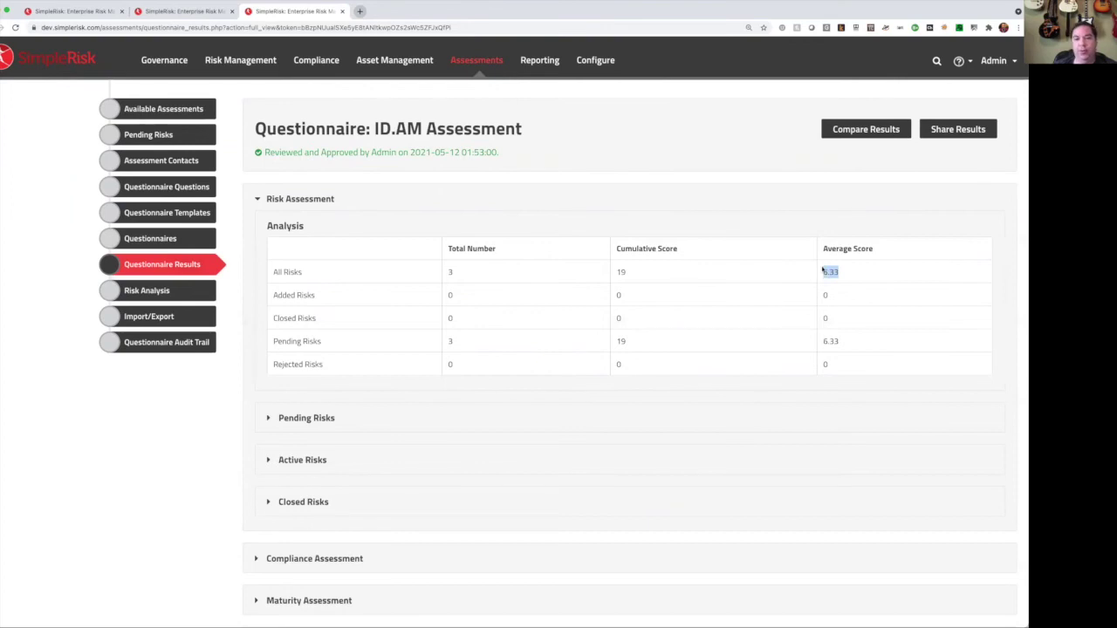
left_click(317, 418)
scroll(863, 296, "down", 2)
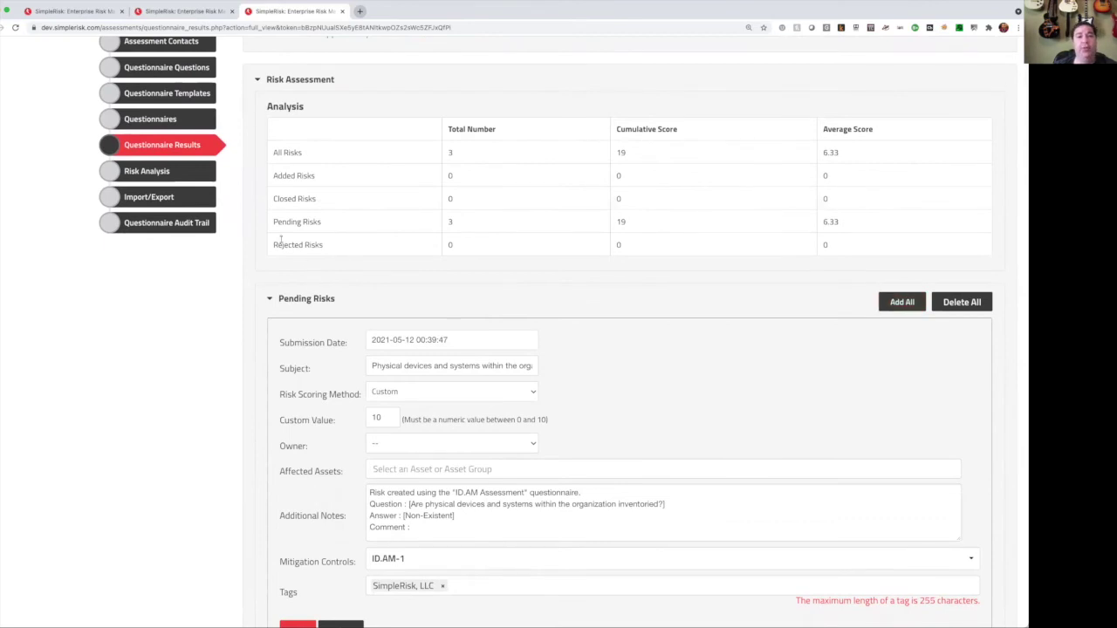
left_click(299, 82)
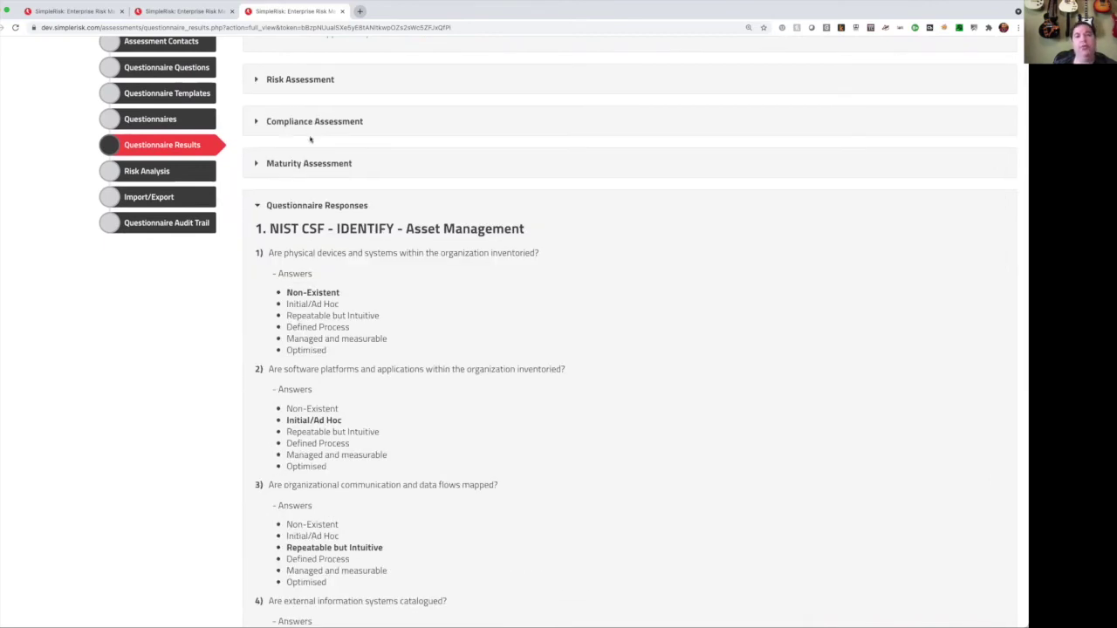
Examine the associated framework and control statuses in the Compliance Assessment section of the ID.AM Assessment results.
left_click(307, 123)
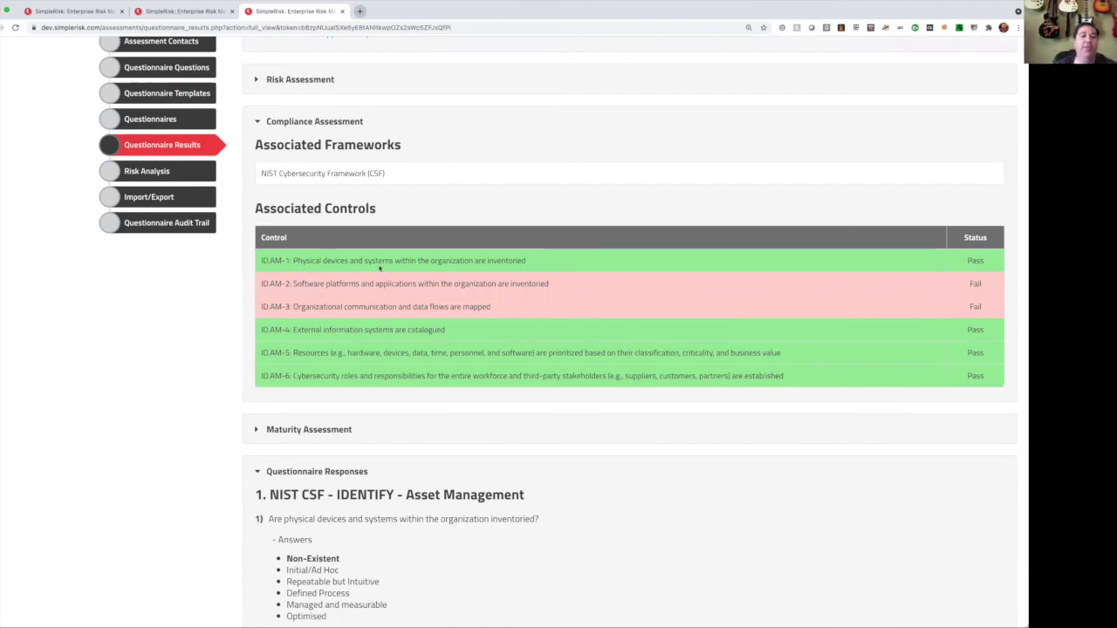
Collapse the Compliance Assessment section and examine the current versus desired control maturity in the Maturity Assessment section.
left_click(331, 123)
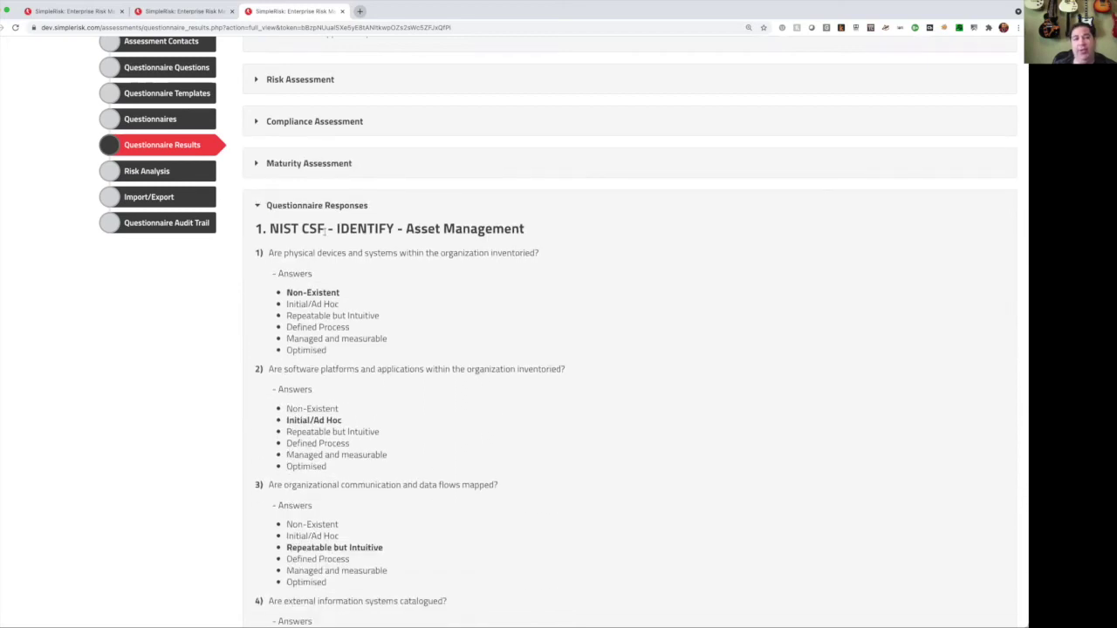
left_click(310, 165)
mouse_move(552, 258)
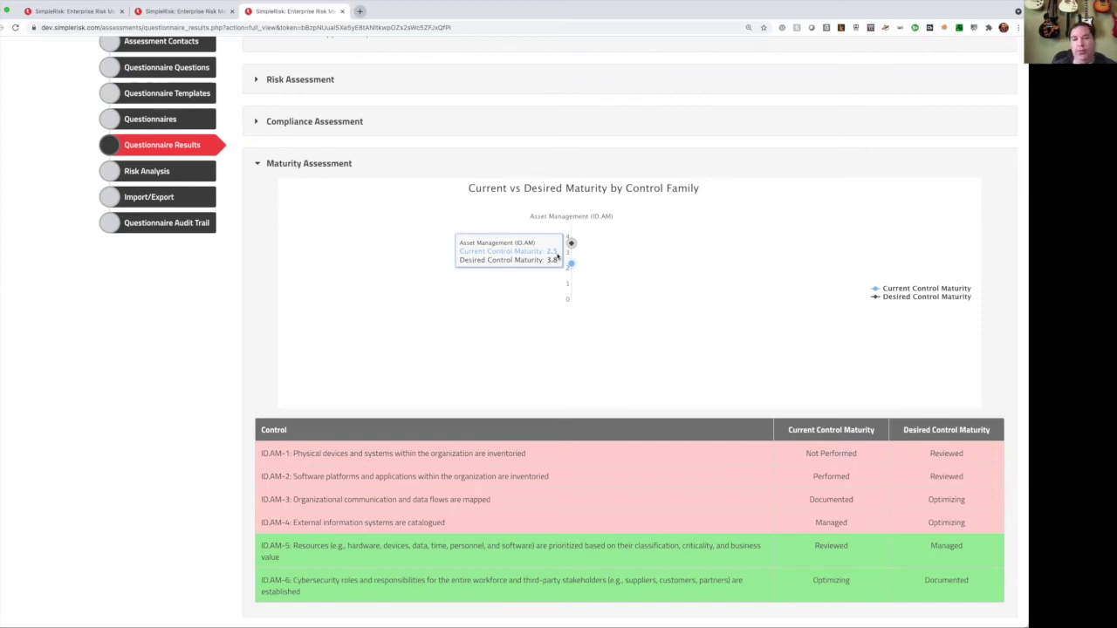
scroll(556, 255, "down", 3)
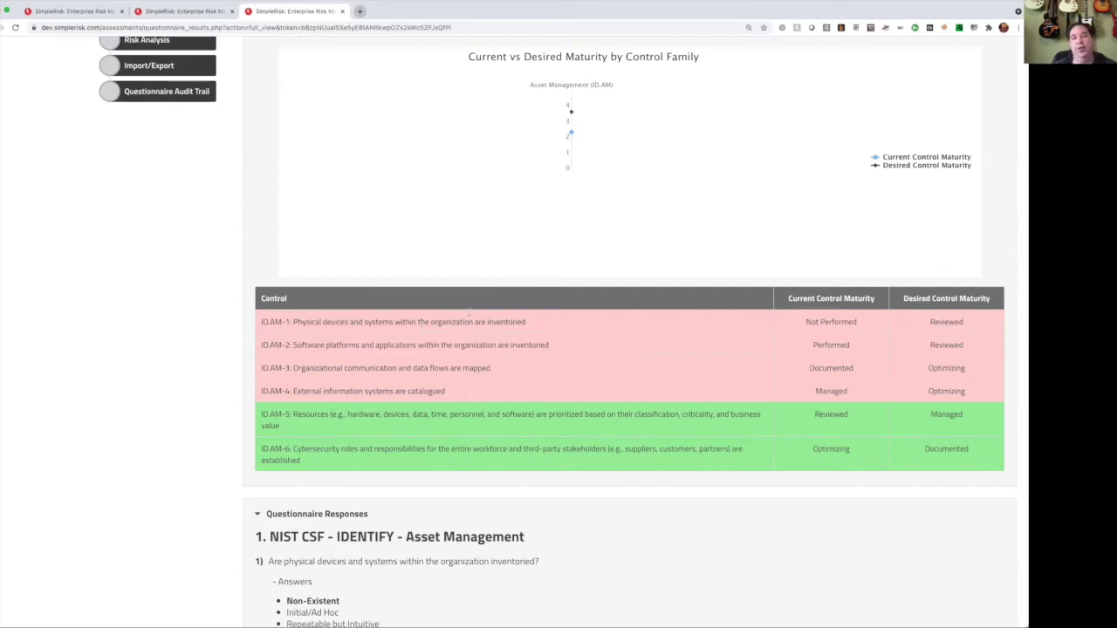
scroll(468, 309, "up", 5)
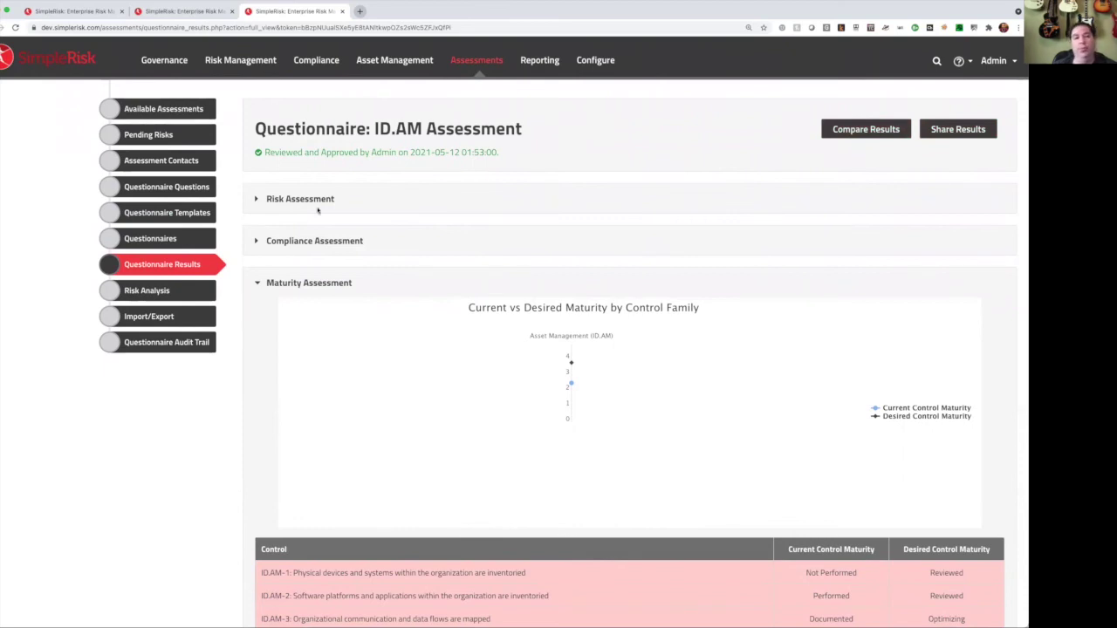
Open the questionnaire Risk Analysis report and group all risks from questionnaires by Company.
left_click(145, 291)
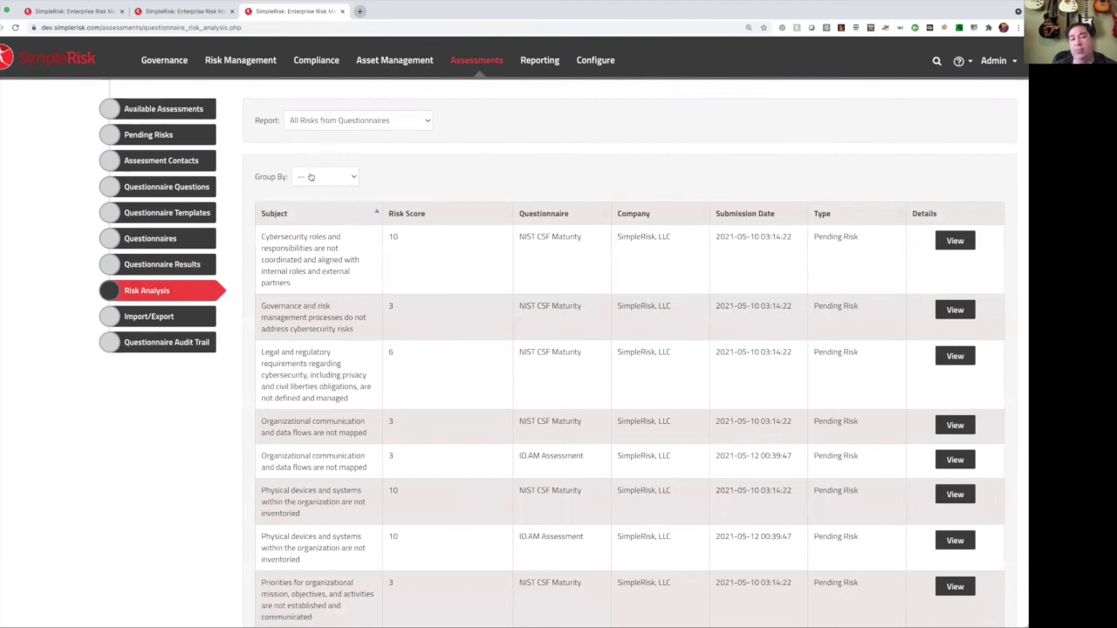
left_click(311, 176)
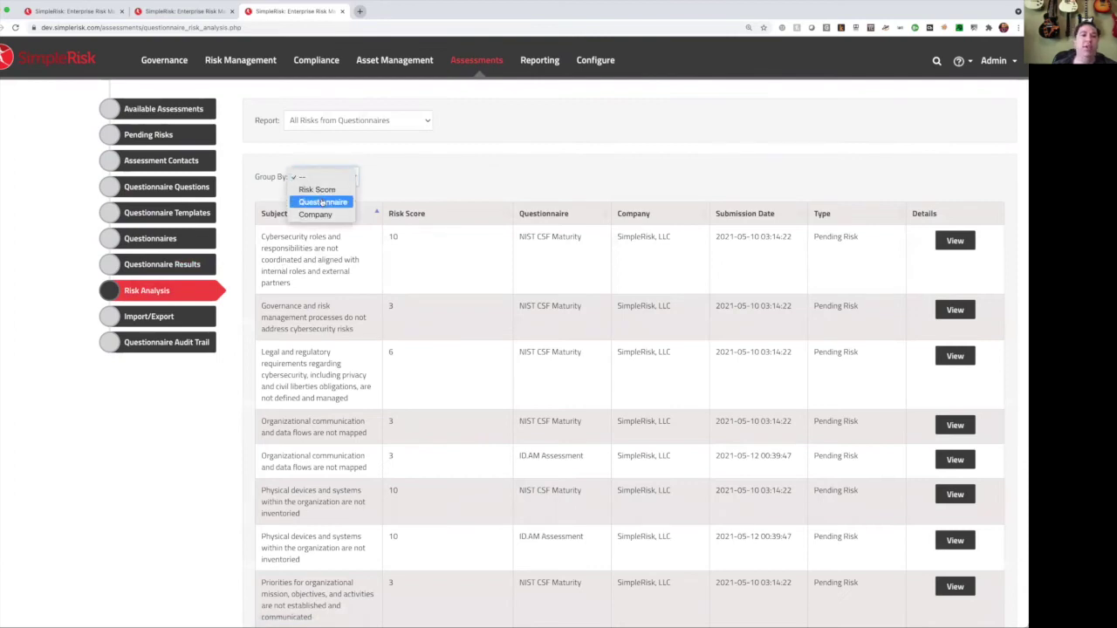
left_click(322, 215)
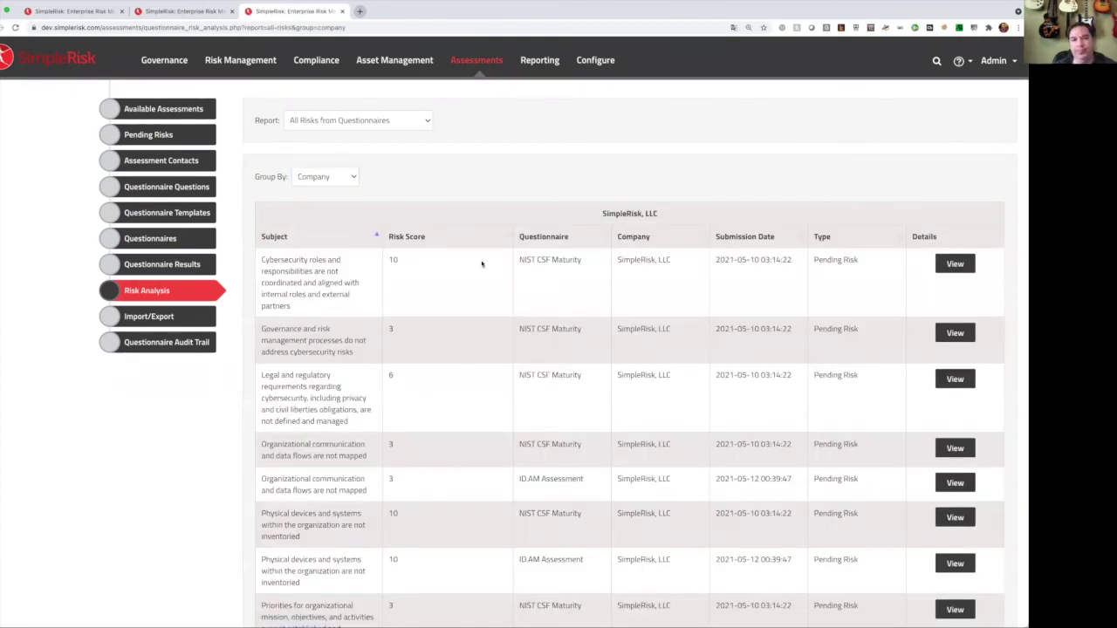
View the reporting Overview and Risk Dashboard, and switch to the joshtest SimpleRisk instance showing the Risks and Assets report.
left_click(540, 60)
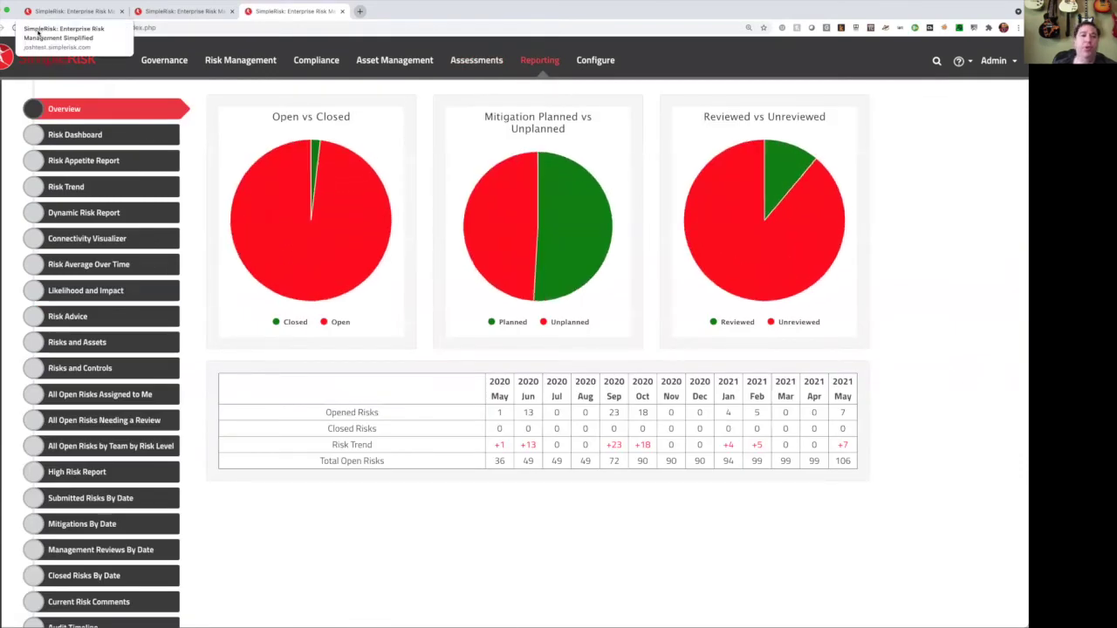
left_click(77, 136)
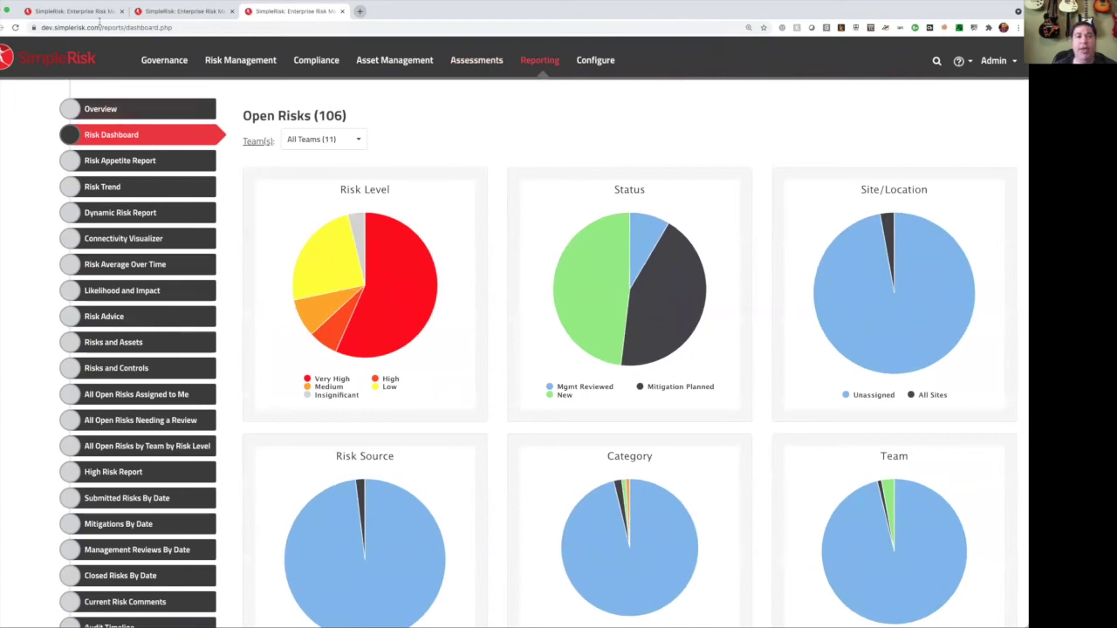
left_click(178, 10)
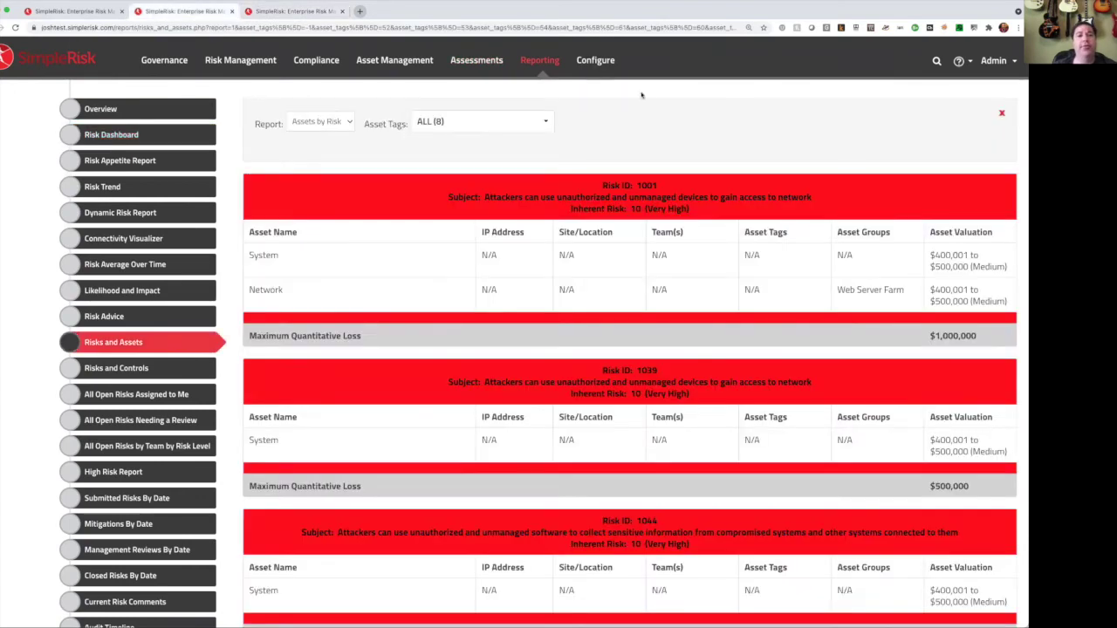
Try a risk appetite of High (7.8) in the default values of the general settings.
left_click(595, 60)
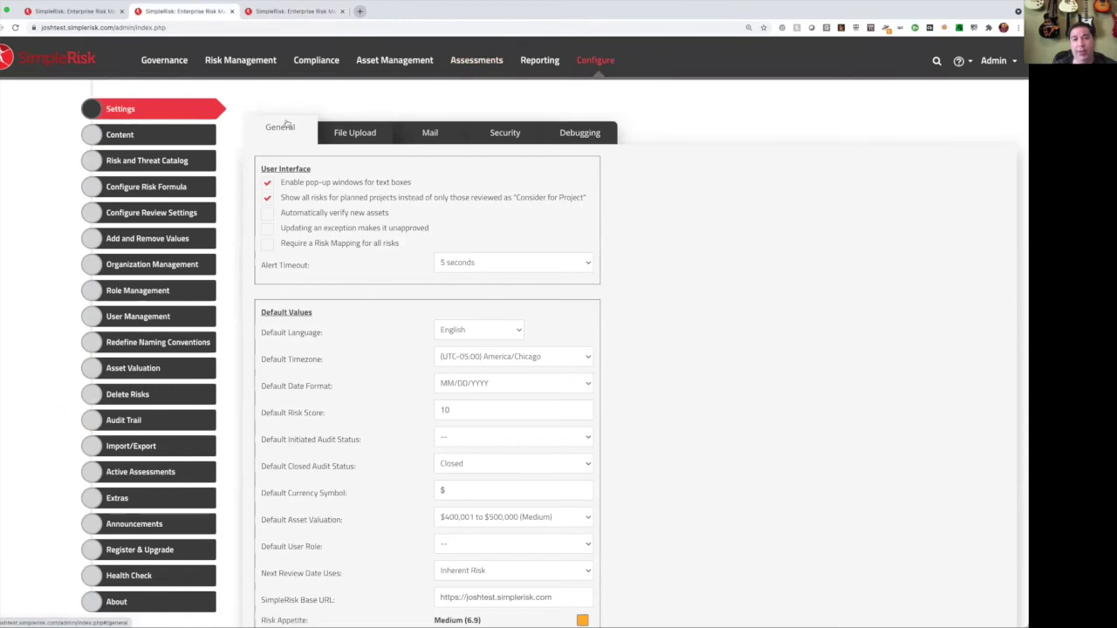
scroll(498, 294, "down", 3)
left_click_drag(487, 533, 519, 531)
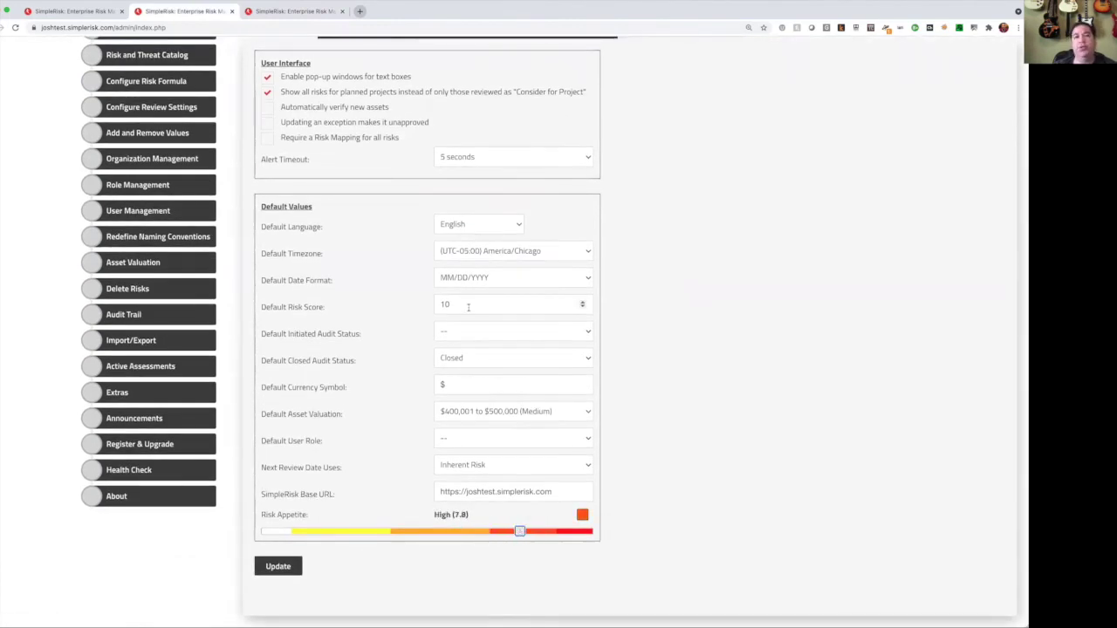
scroll(467, 307, "up", 3)
Compare the risks outside and within appetite in the Risk Appetite Report, and examine the Risk Trend chart.
left_click(537, 60)
left_click(145, 163)
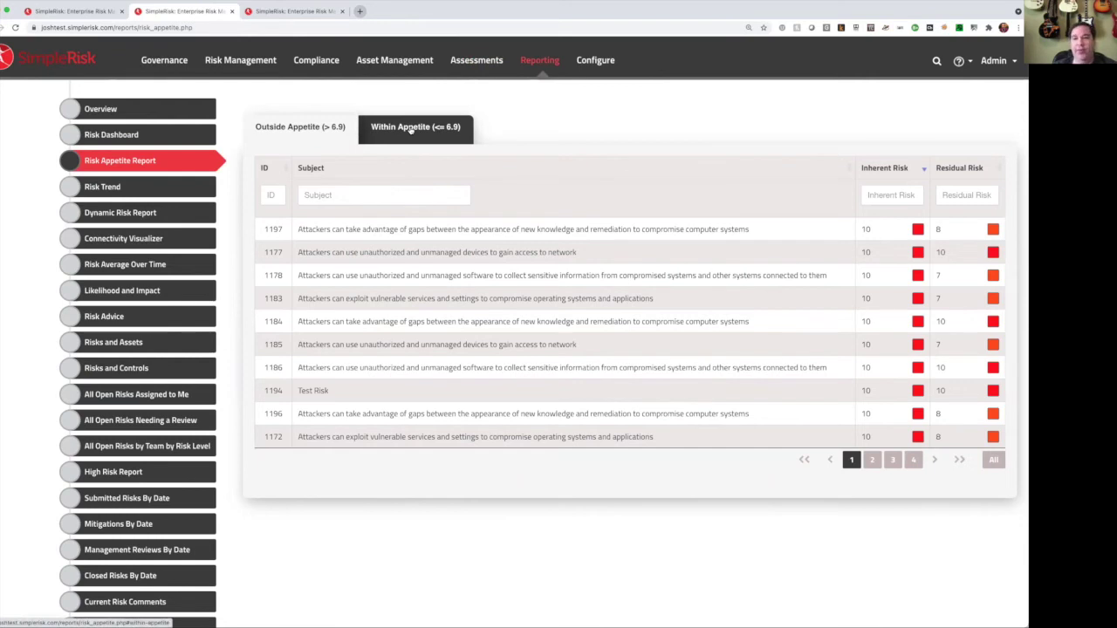
left_click(410, 129)
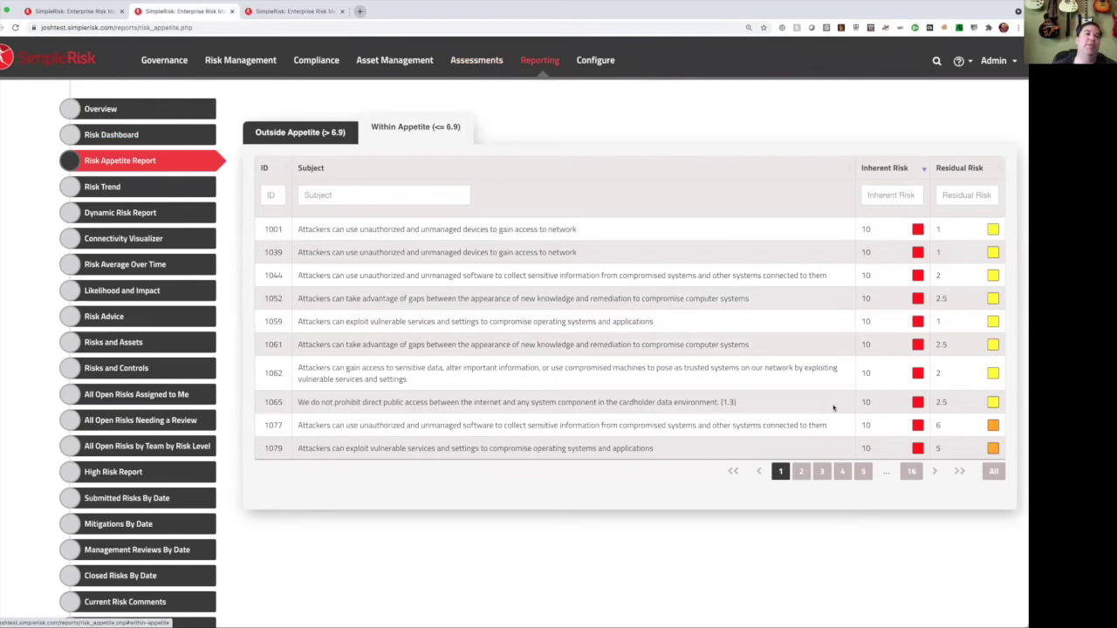
left_click(328, 133)
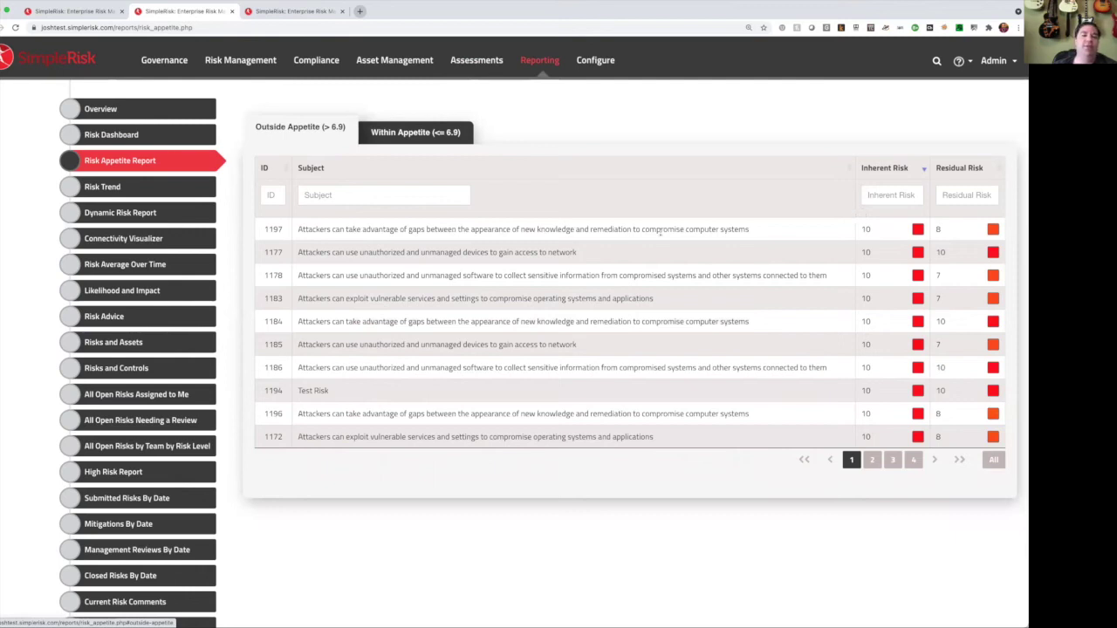
left_click(113, 186)
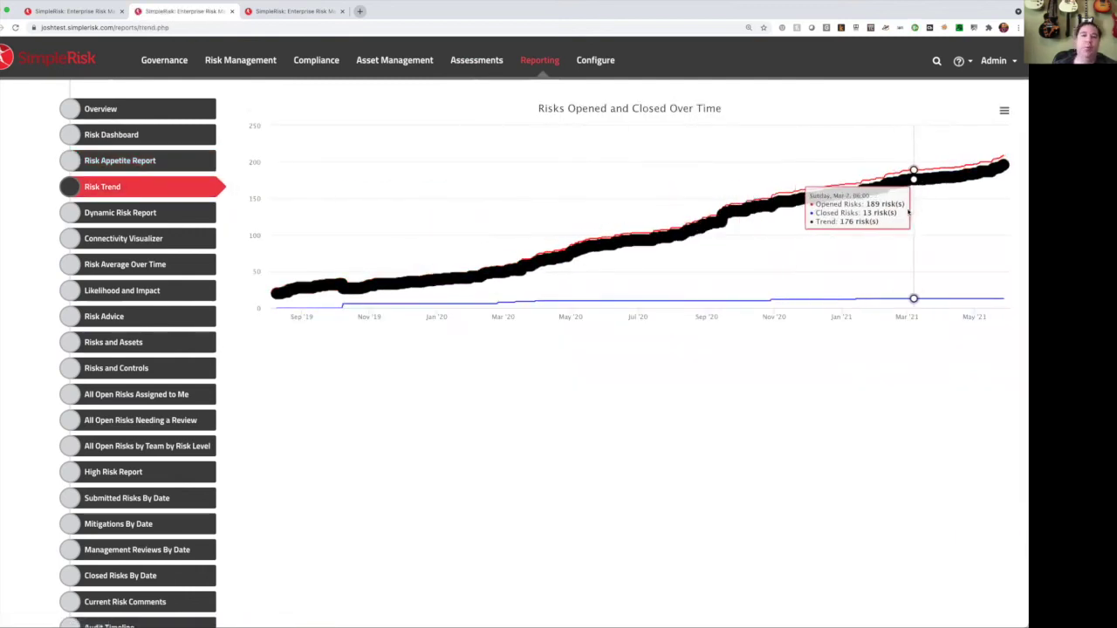
Open the Dynamic Risk Report and look over its available risk, mitigation and review column selections.
left_click(156, 213)
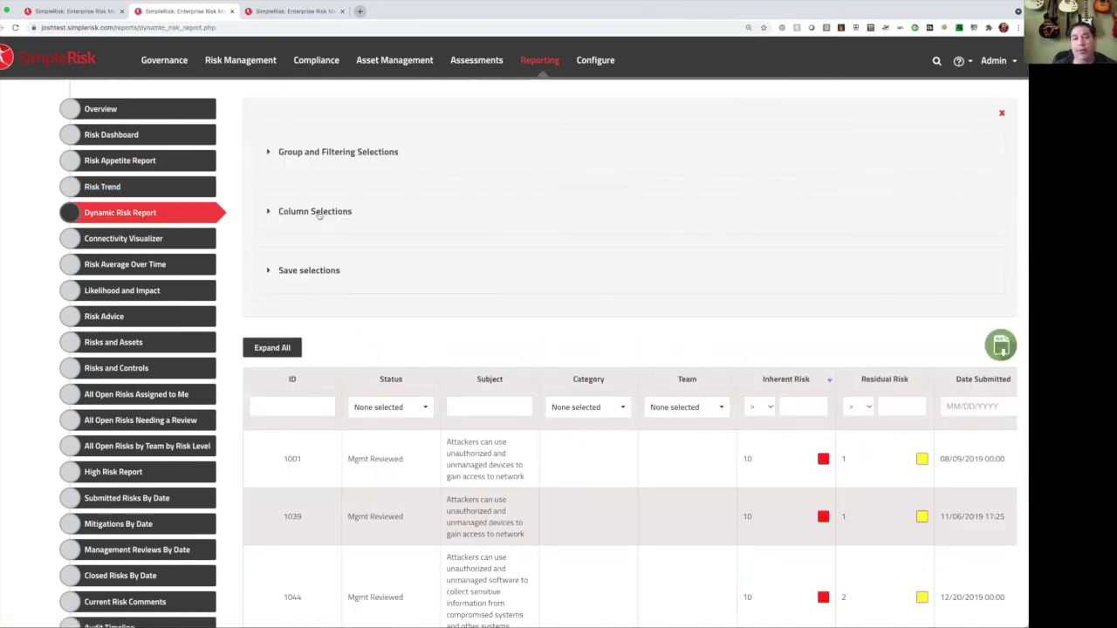
left_click(317, 213)
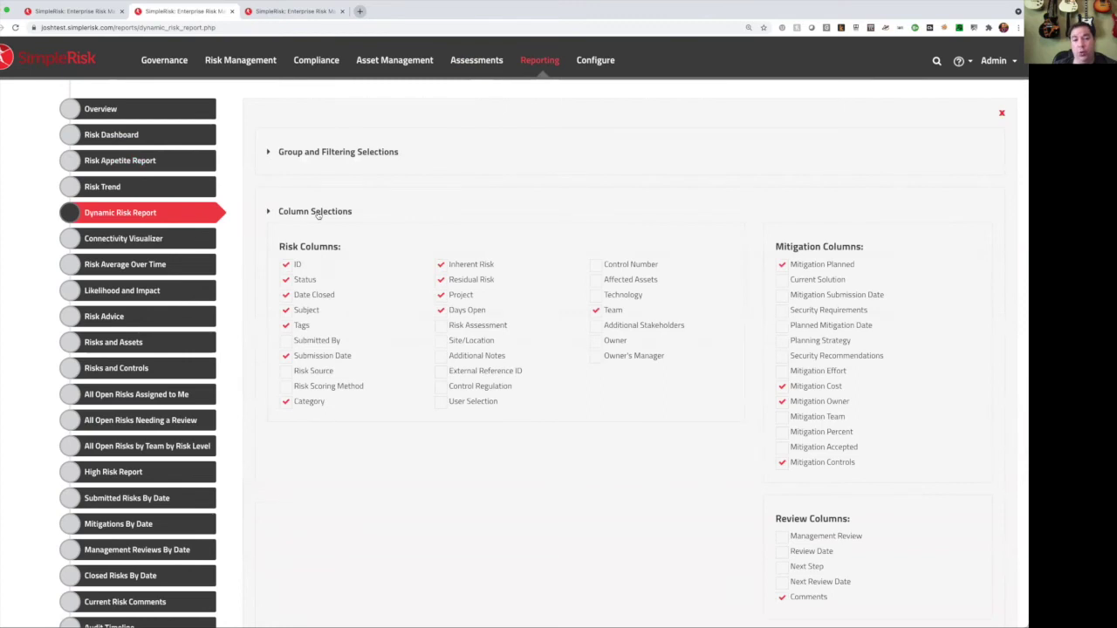
left_click(317, 213)
Filter the Dynamic Risk Report to subjects containing "attack" with inherent risk above 5 and residual risk above 5.
scroll(486, 347, "down", 1)
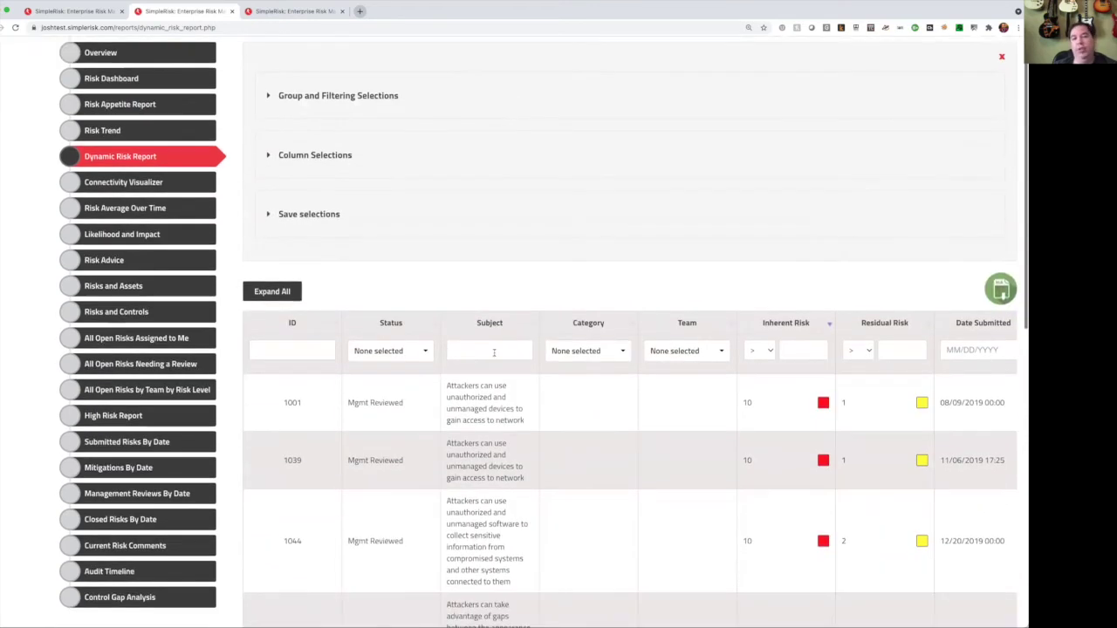
left_click(482, 349)
type("attack")
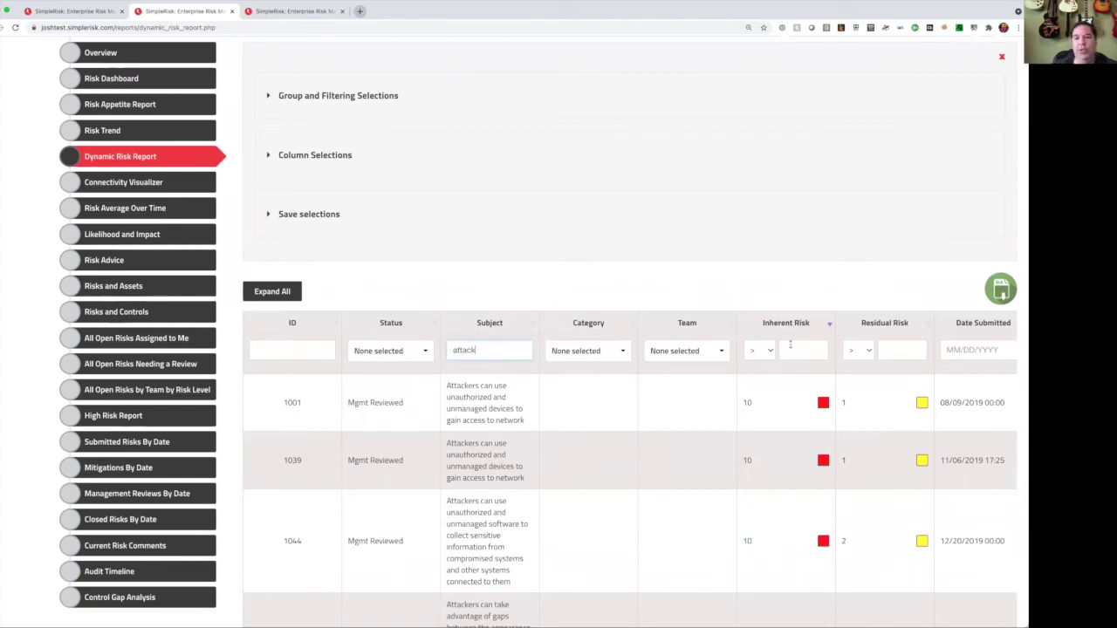
left_click(789, 347)
type("5")
left_click(892, 351)
type("5")
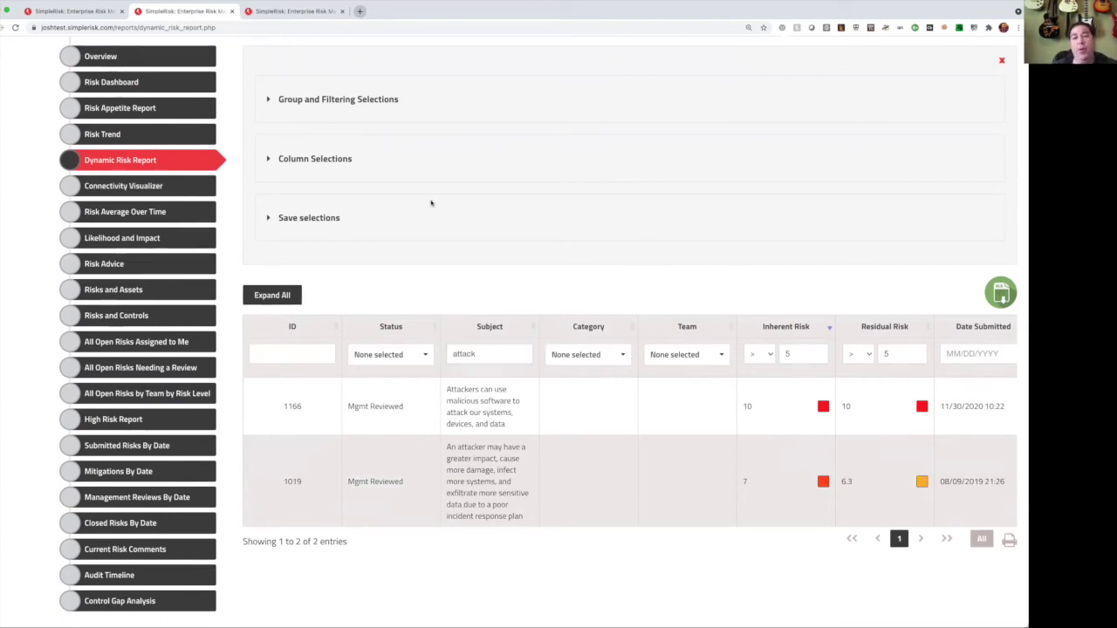
Check the options for saving report selections, and load the saved Mitigation Status Report selection.
left_click(327, 218)
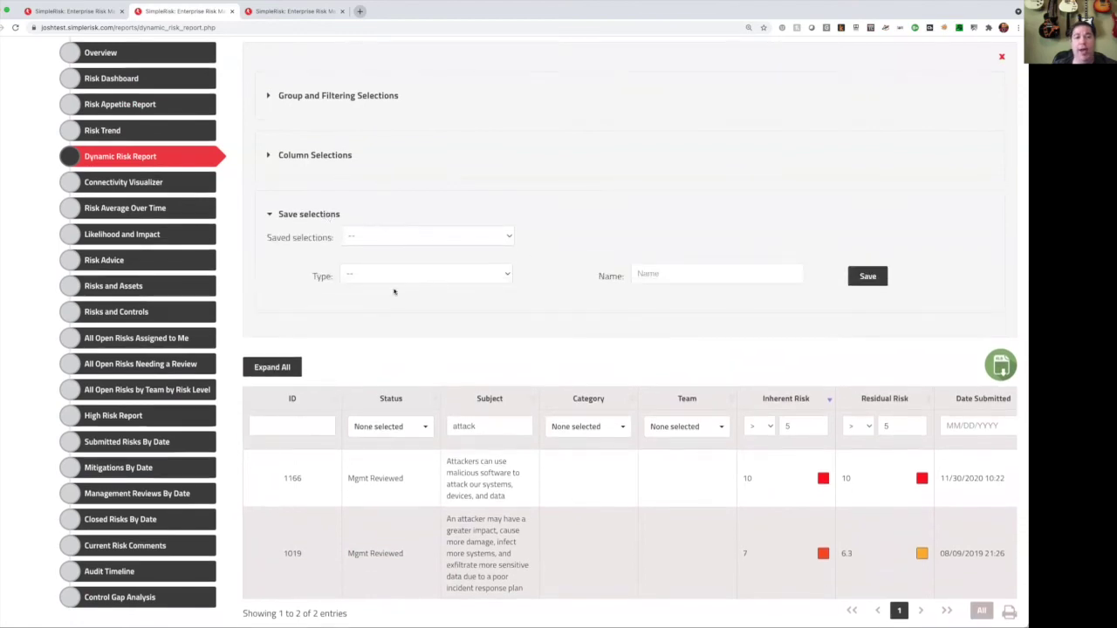
left_click(404, 278)
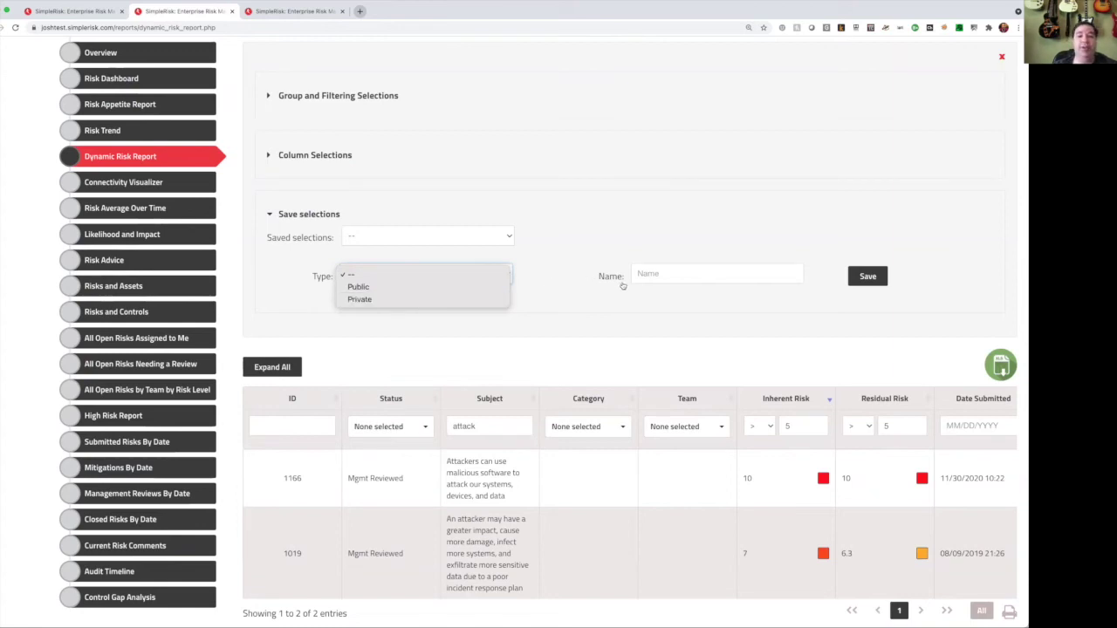
left_click(654, 278)
left_click(460, 229)
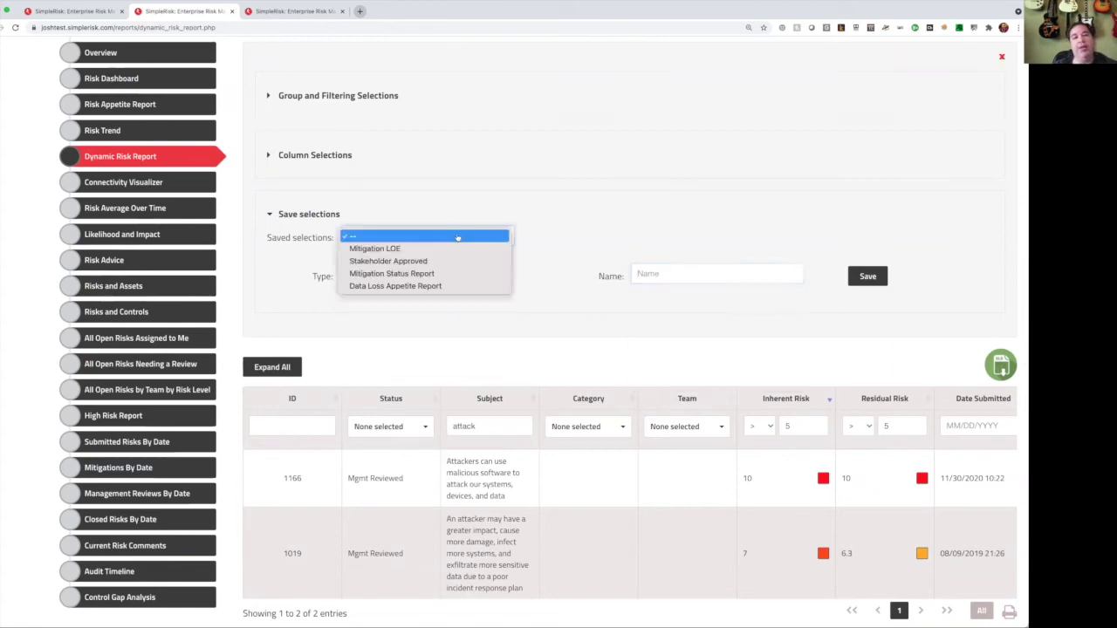
left_click(444, 272)
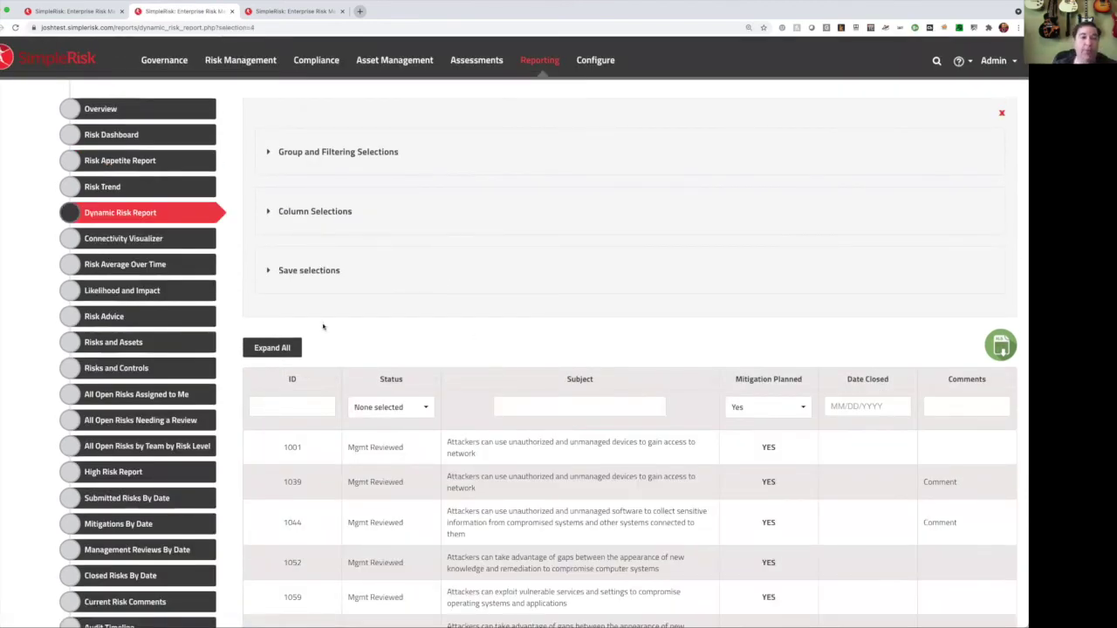
Filter the Connectivity Visualizer by the asset Satellite and examine its connections to risks, controls and frameworks.
left_click(165, 242)
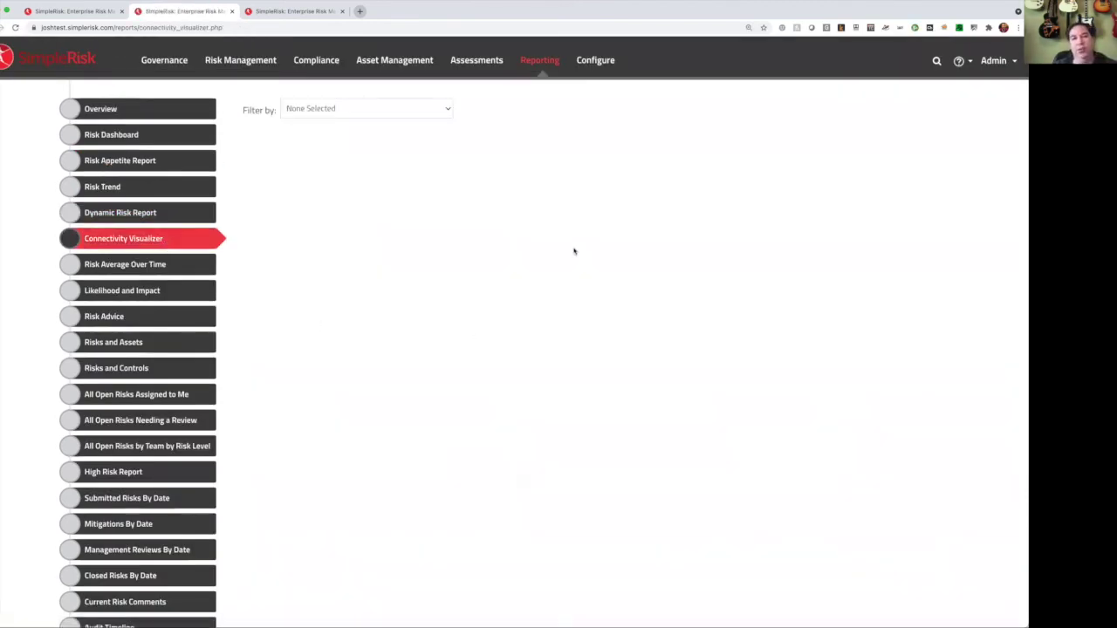
left_click(384, 106)
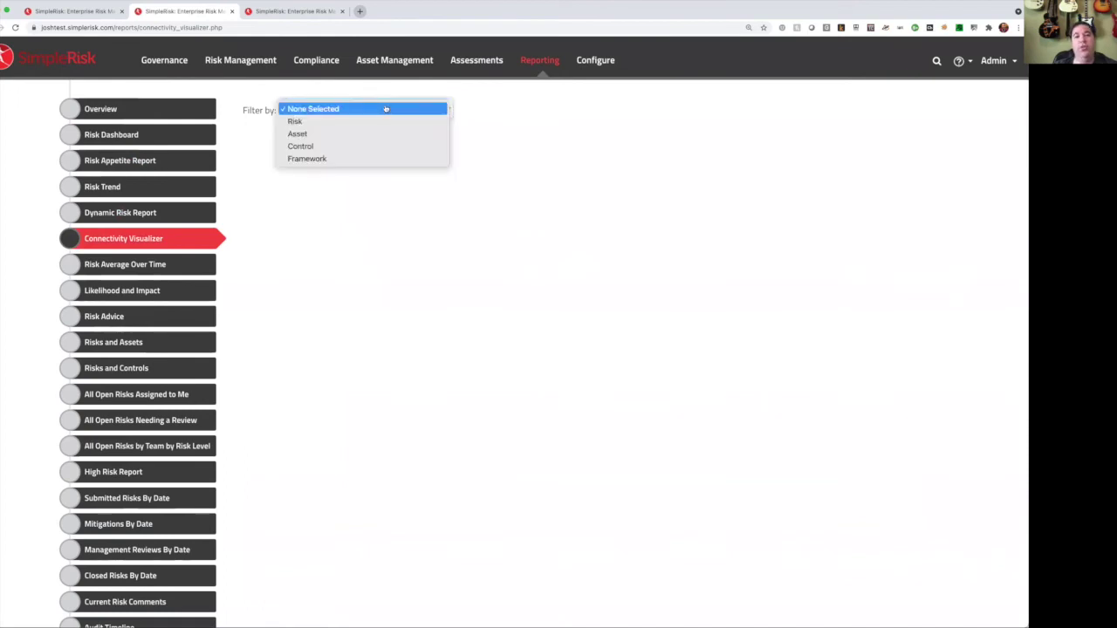
left_click(341, 134)
left_click(324, 135)
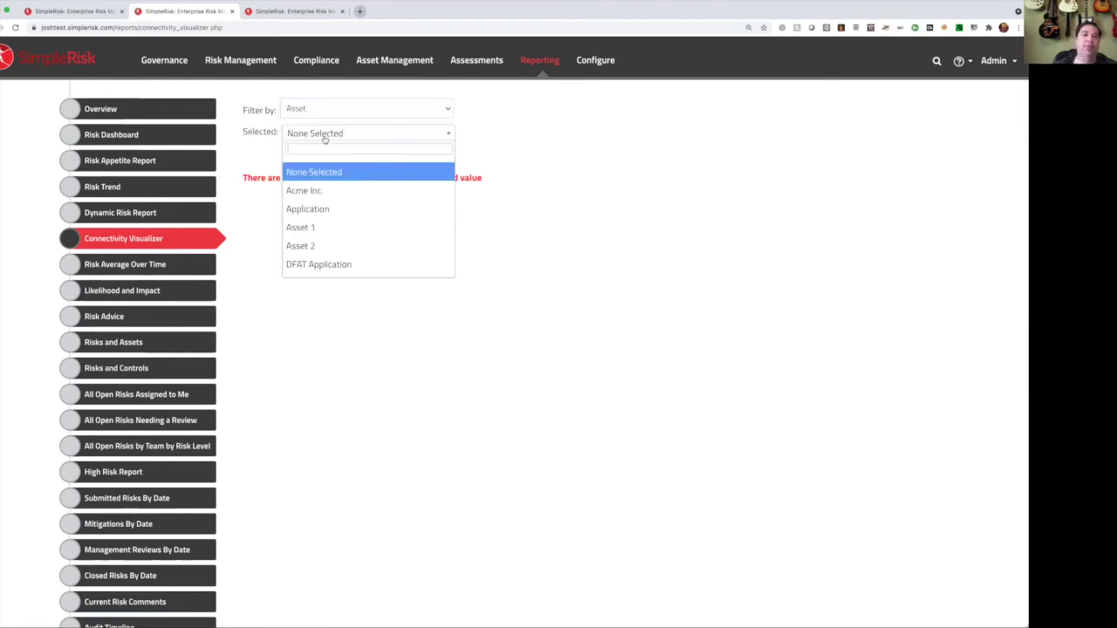
scroll(340, 217, "down", 5)
scroll(325, 182, "up", 1)
left_click(319, 196)
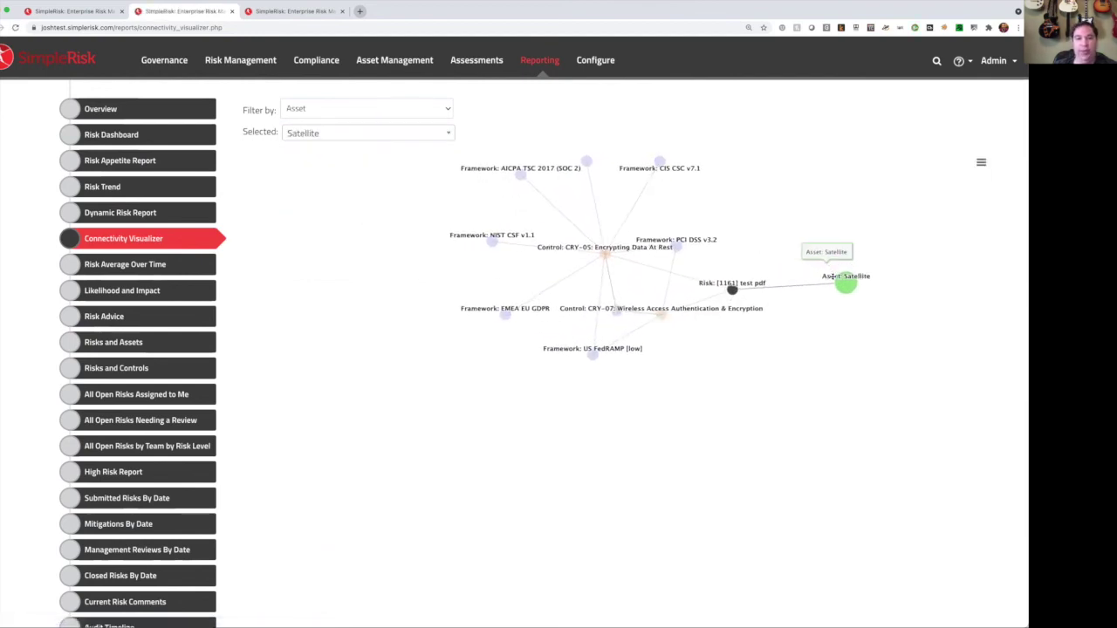
left_click(748, 288)
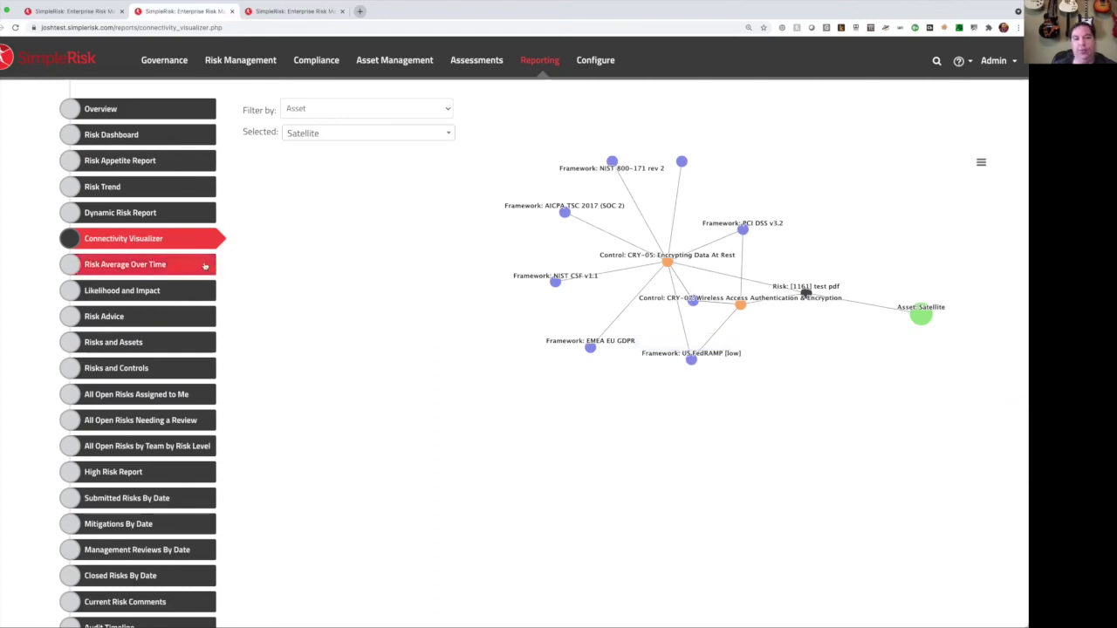
Examine the Risk Average Over Time chart and the plotted risks in the Likelihood and Impact report.
left_click(201, 266)
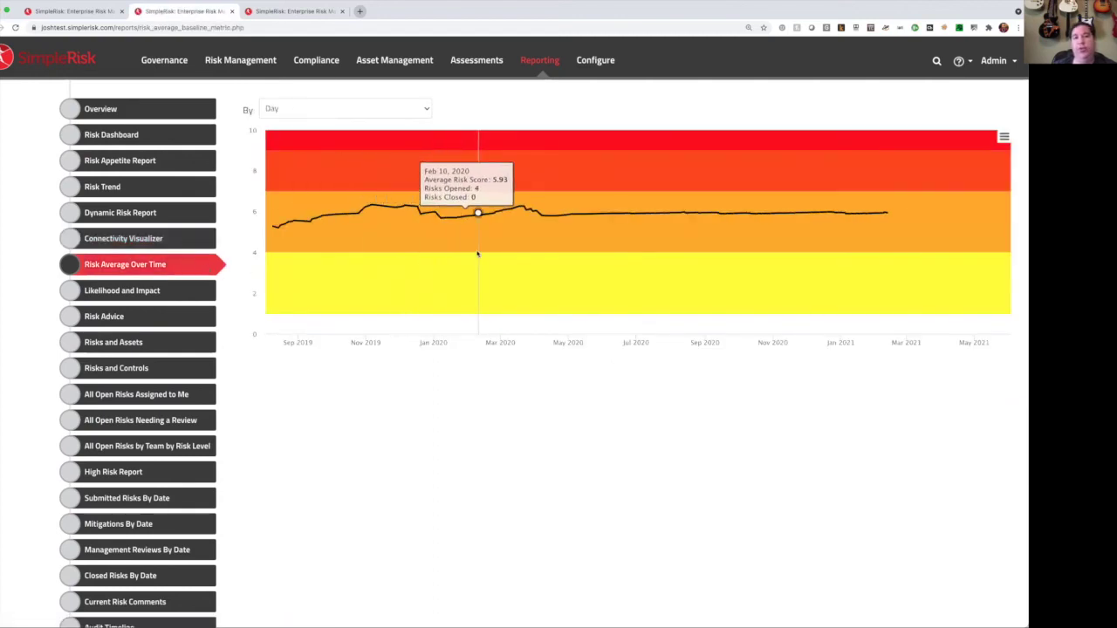
left_click(137, 290)
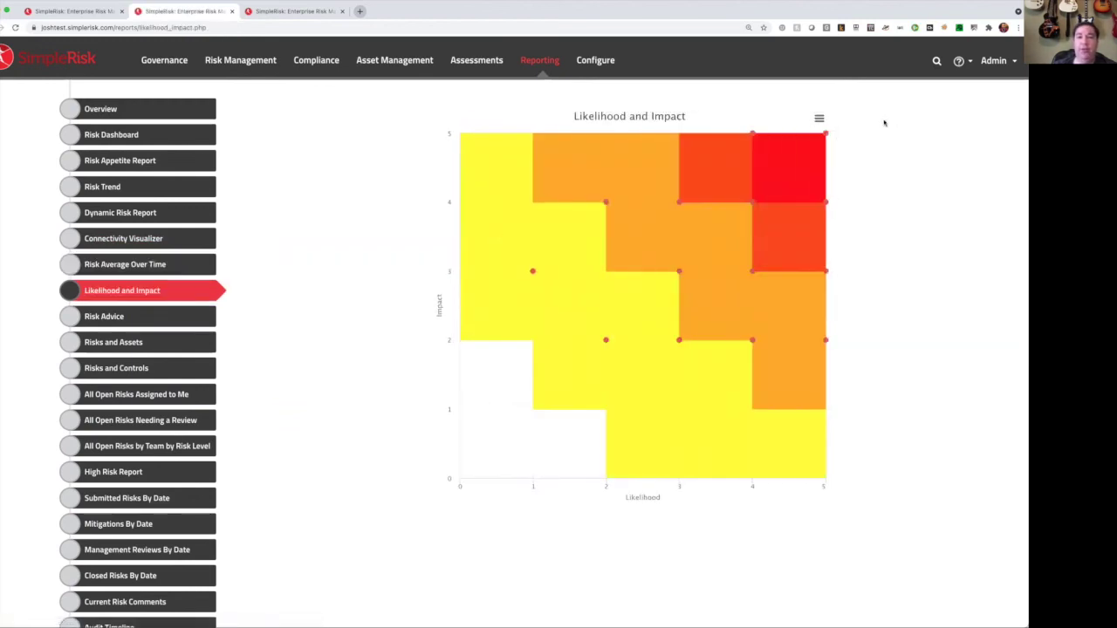
mouse_move(753, 133)
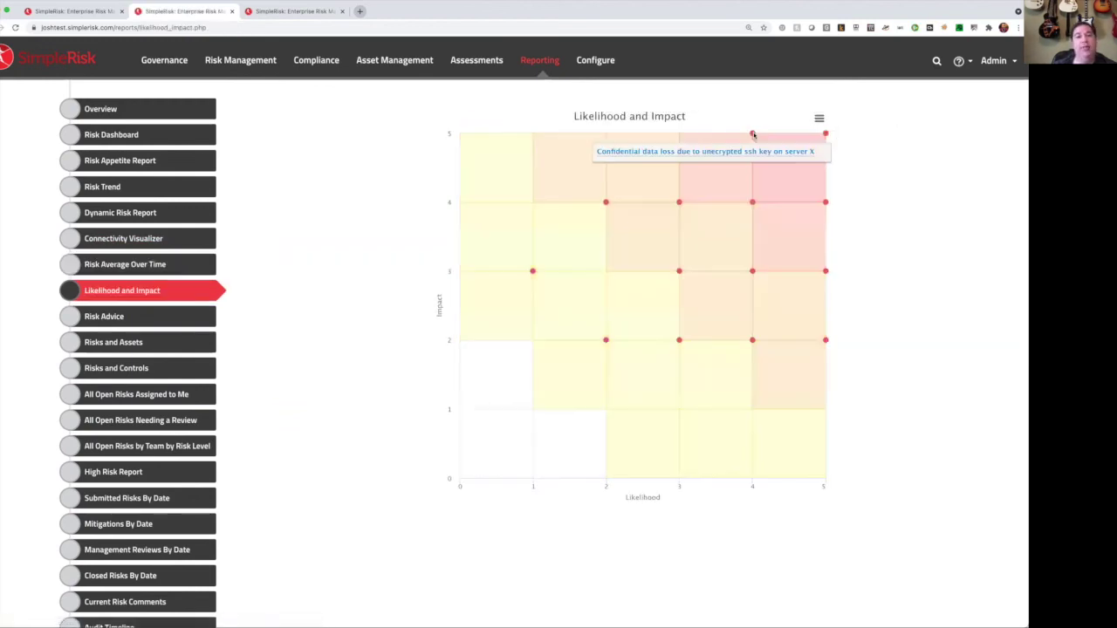
Examine the risk pyramid and the mitigation recommendations in the Risk Advice report.
left_click(142, 318)
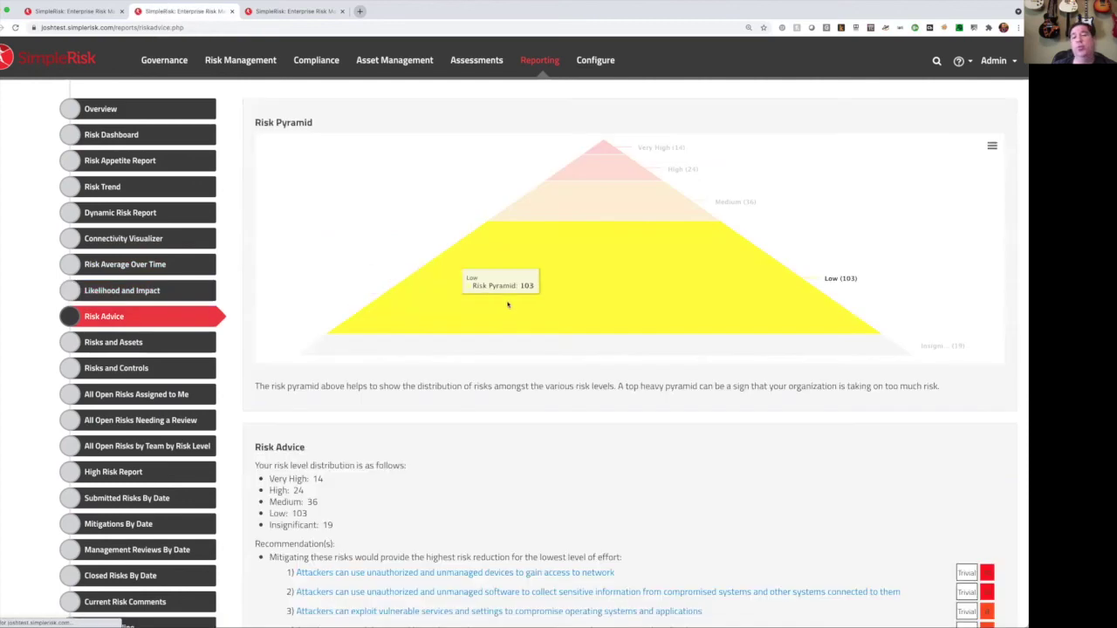
scroll(765, 347, "down", 3)
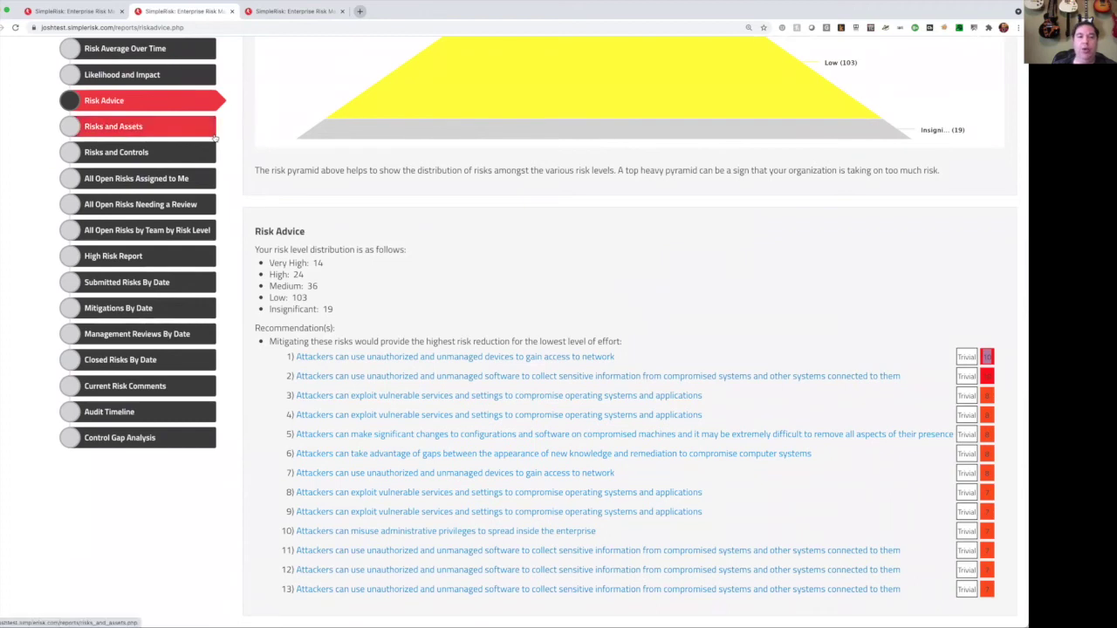
View the Risks and Controls report as Controls by Risk, and open the Audit Timeline report.
left_click(203, 153)
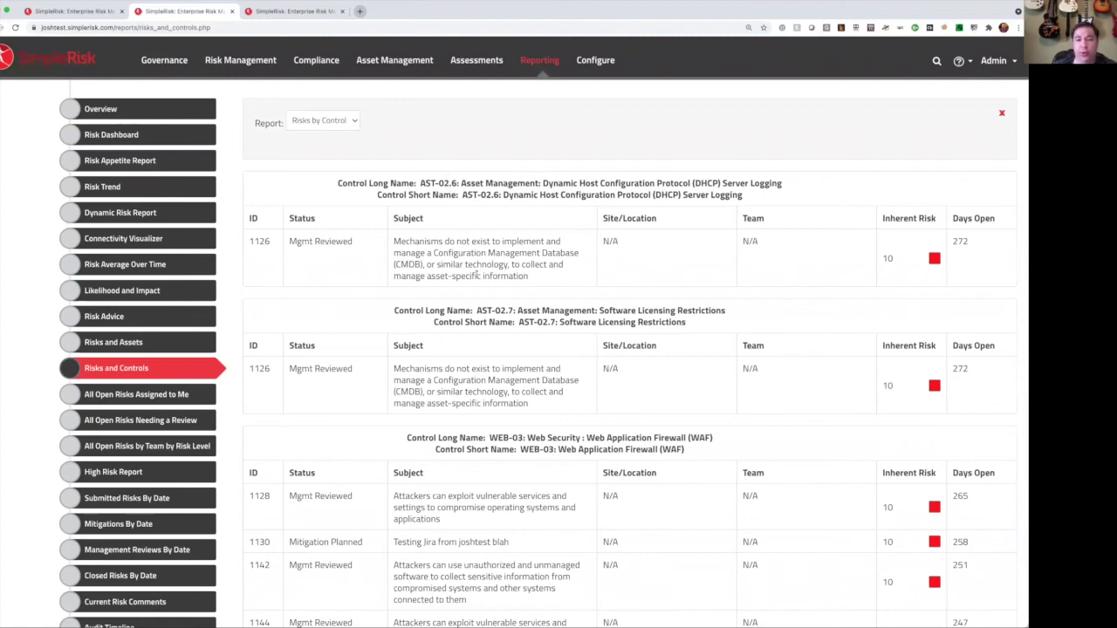
left_click(332, 122)
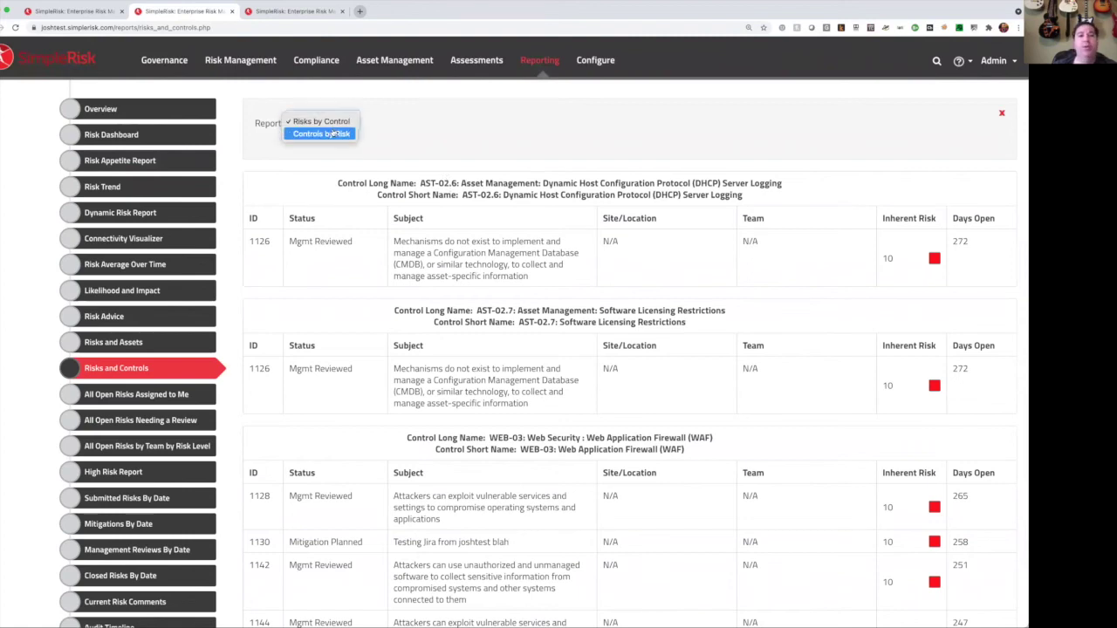
left_click(322, 132)
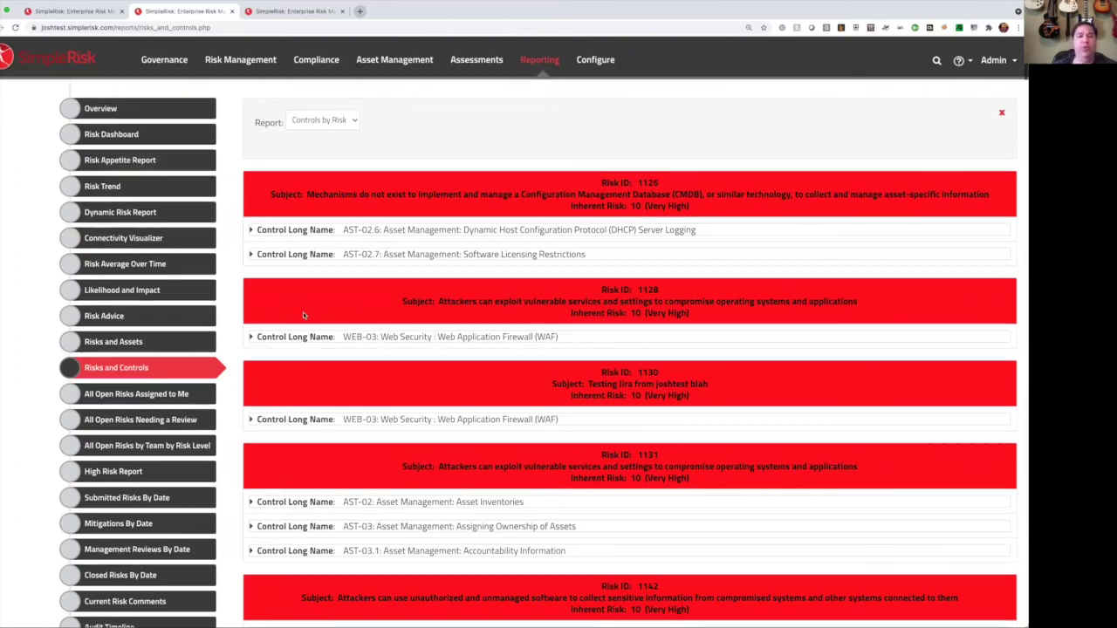
scroll(130, 450, "down", 1)
left_click(108, 556)
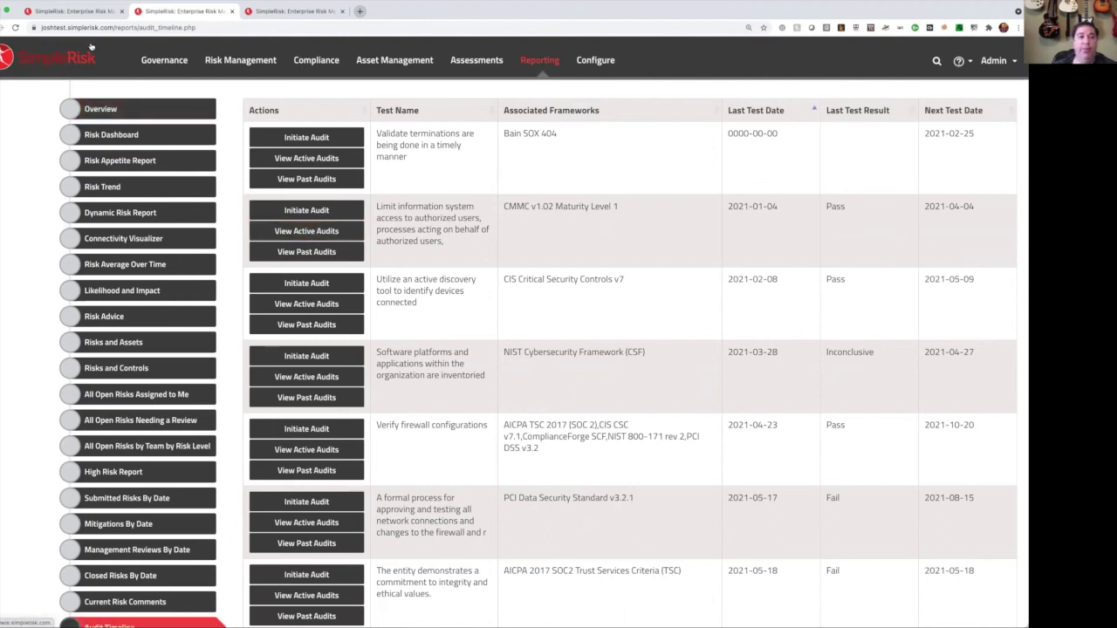
Examine the current and desired control maturity of control ID.AM-1 in the governance controls list.
left_click(77, 11)
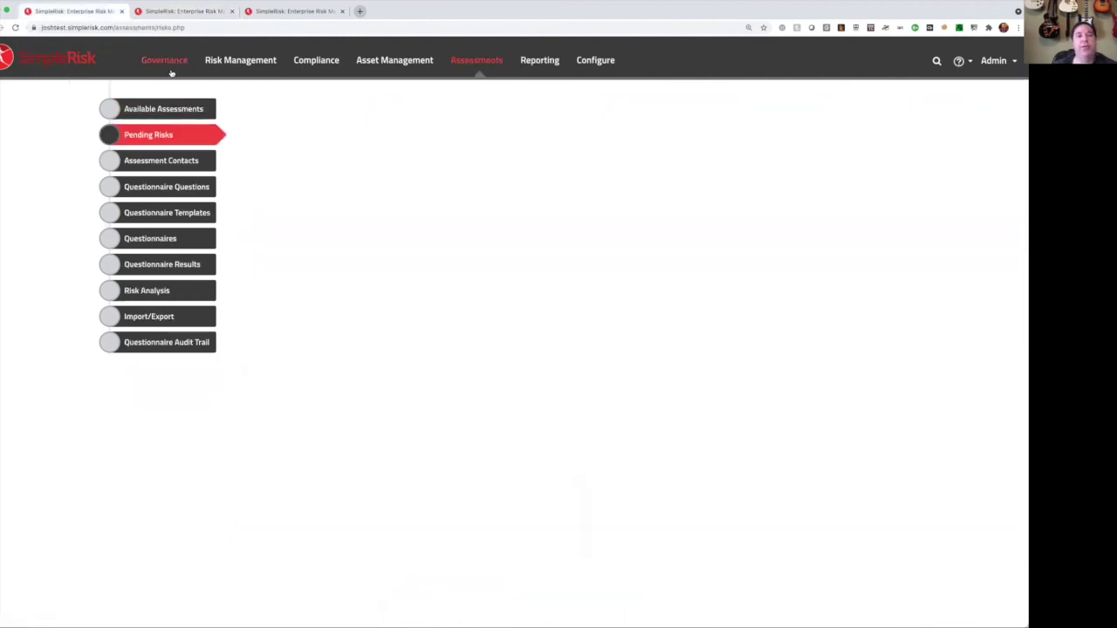
left_click(171, 69)
left_click(376, 98)
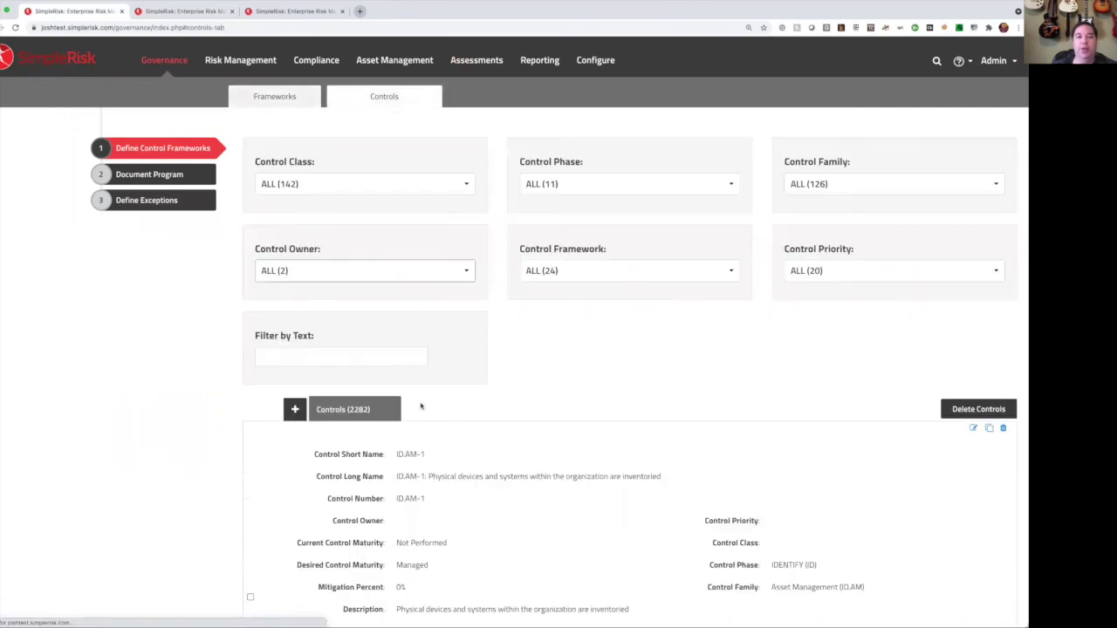
scroll(425, 424, "down", 2)
left_click_drag(296, 432, 443, 433)
left_click_drag(309, 453, 436, 456)
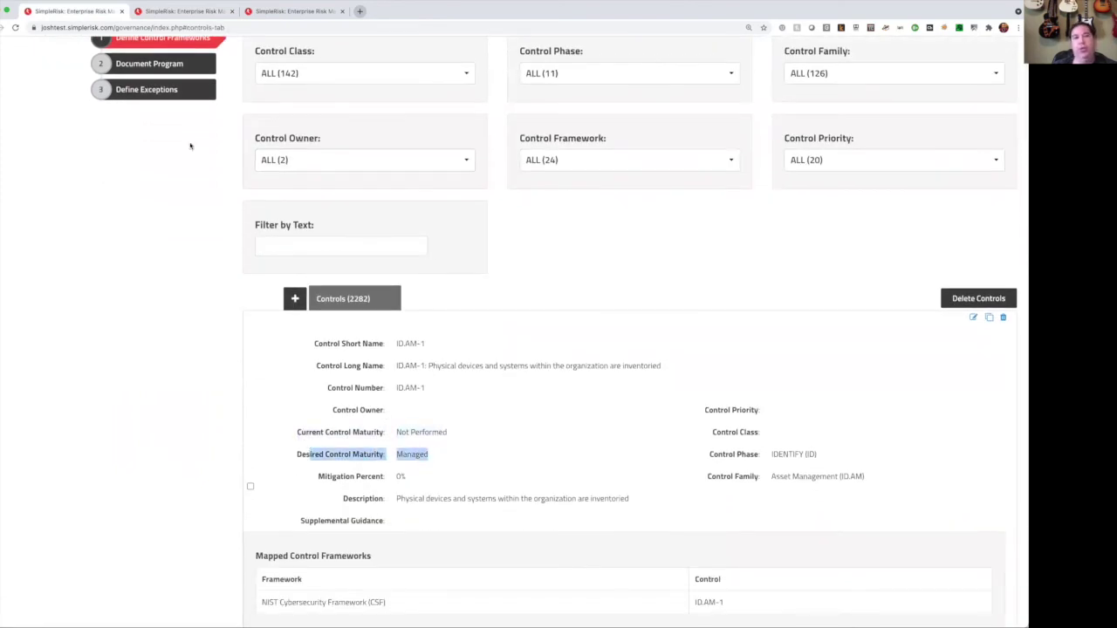
Open the Control Gap Analysis report for the ISO 27001 v2013 control framework.
left_click(189, 10)
scroll(131, 393, "down", 3)
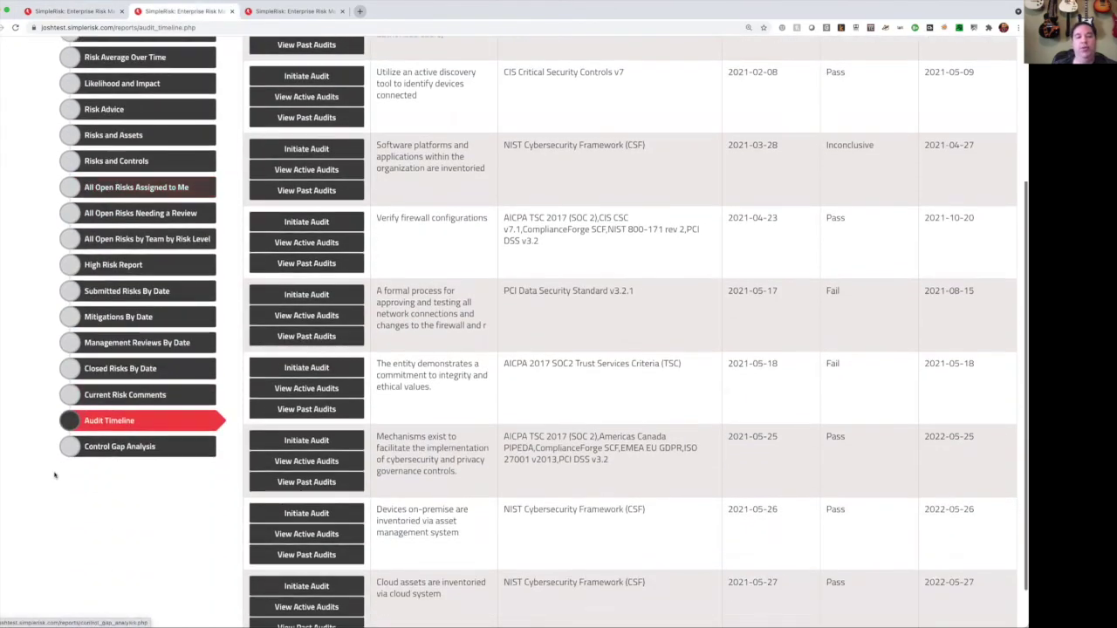
left_click(114, 449)
left_click(371, 117)
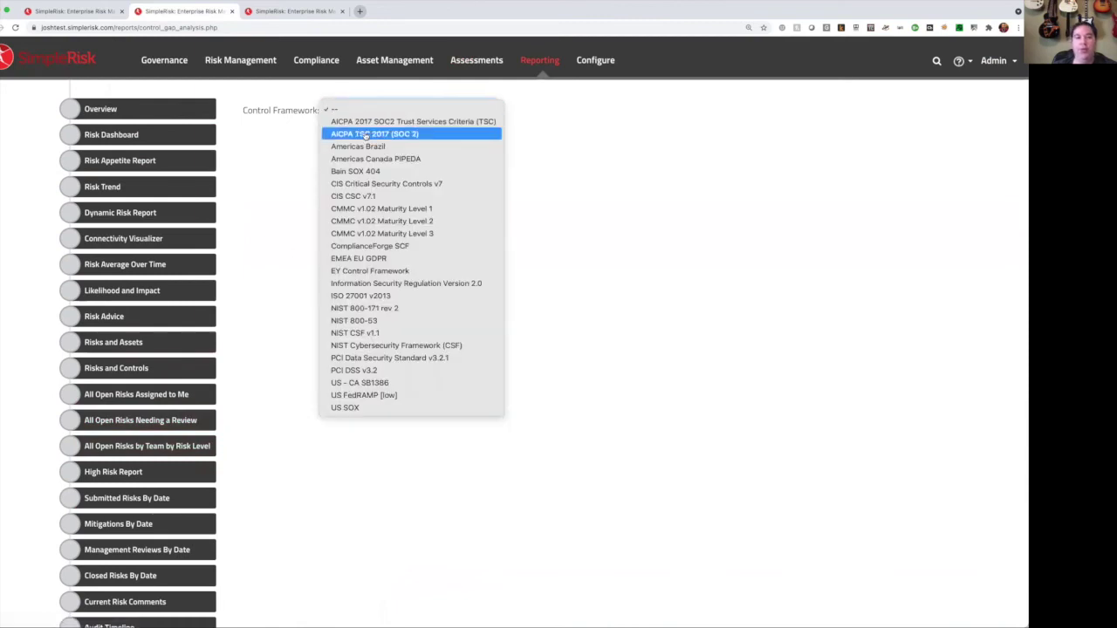
left_click(347, 296)
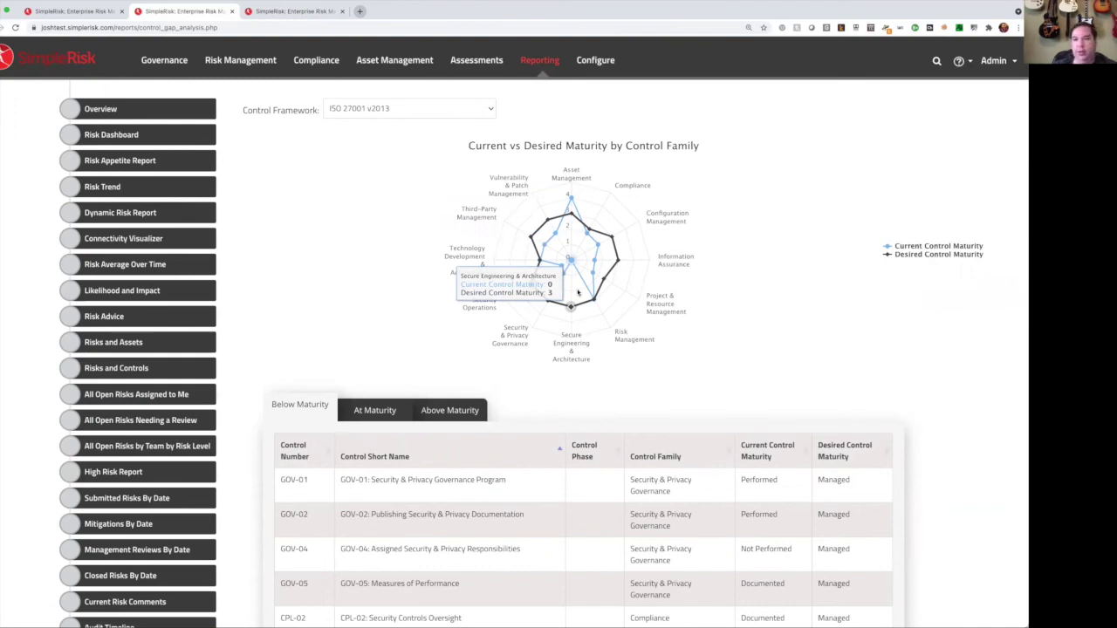
Examine the controls at, above and below maturity in the Control Gap Analysis report.
scroll(578, 293, "down", 4)
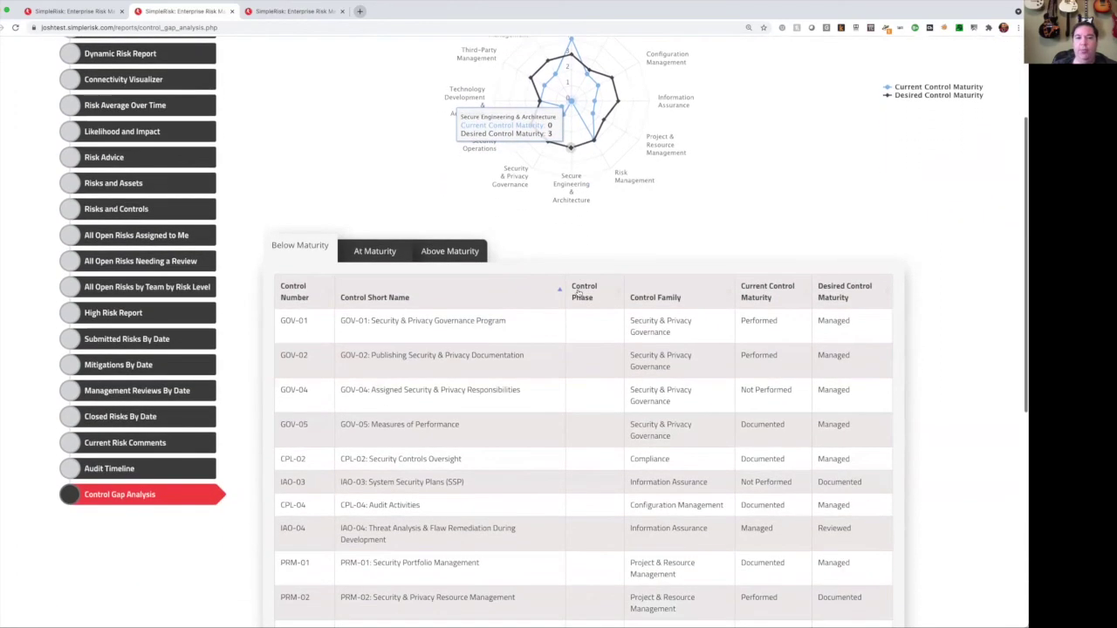
left_click(385, 249)
left_click(449, 266)
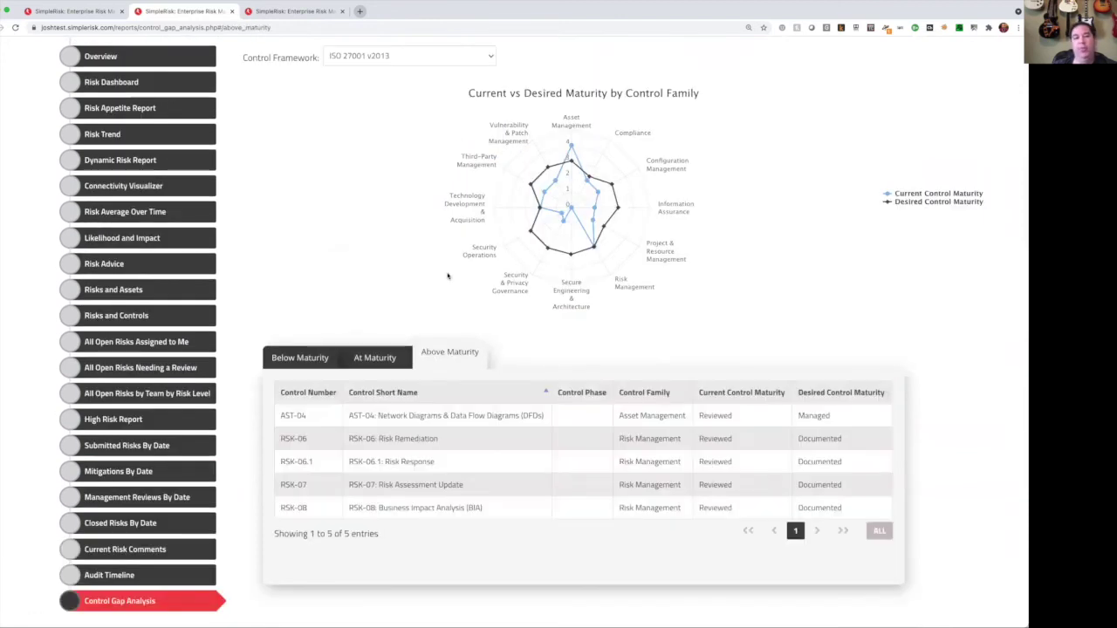
left_click(288, 358)
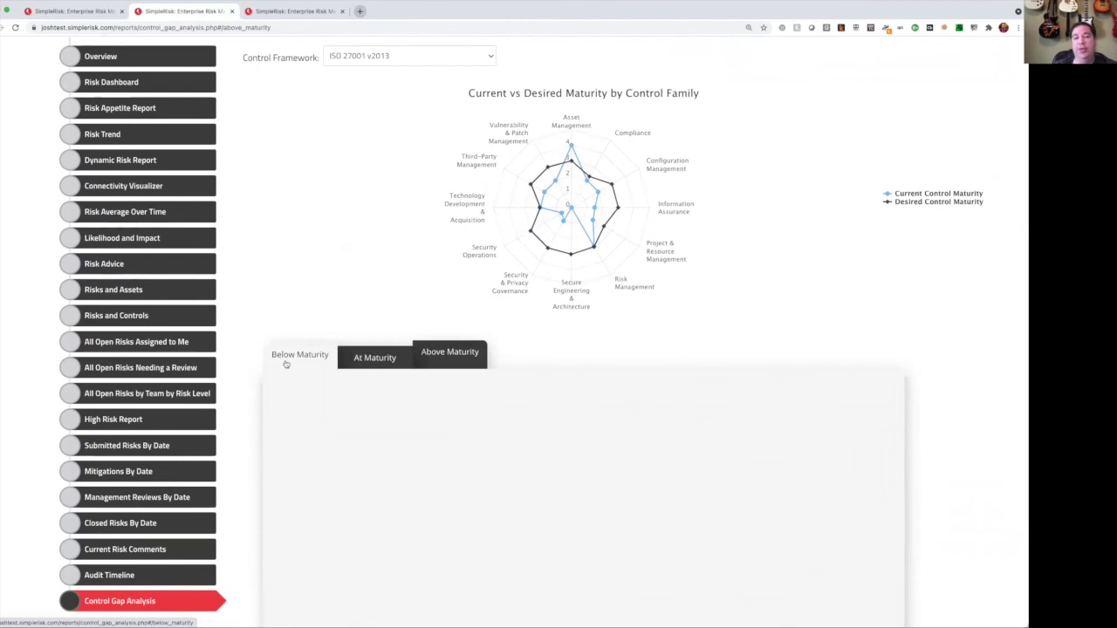
scroll(524, 262, "up", 1)
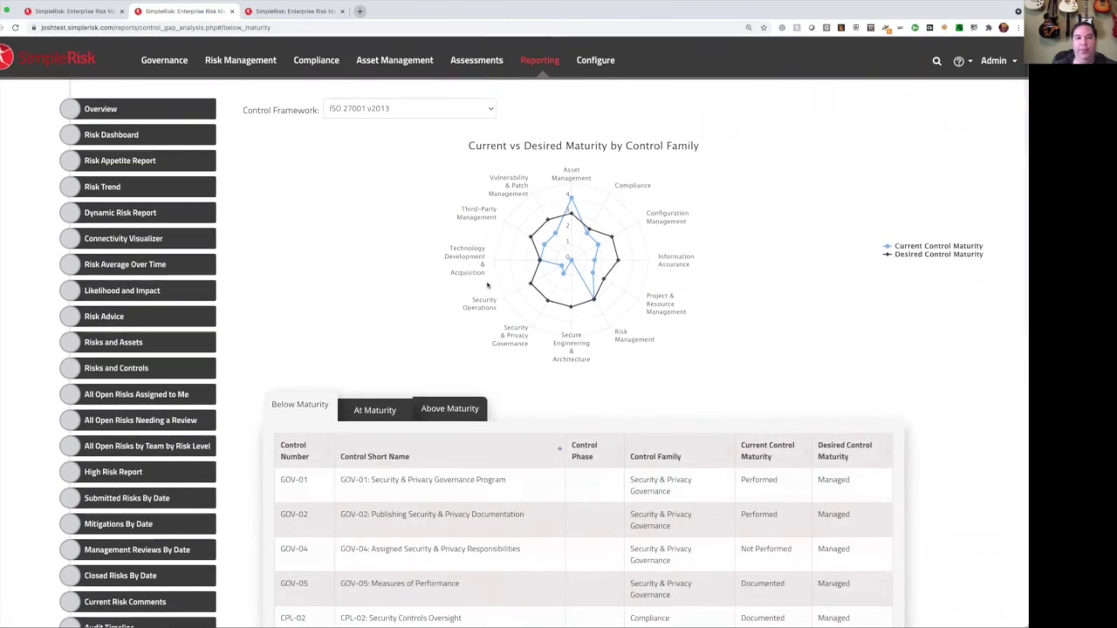
View the installable framework content and the risk catalog in the configuration area.
left_click(595, 60)
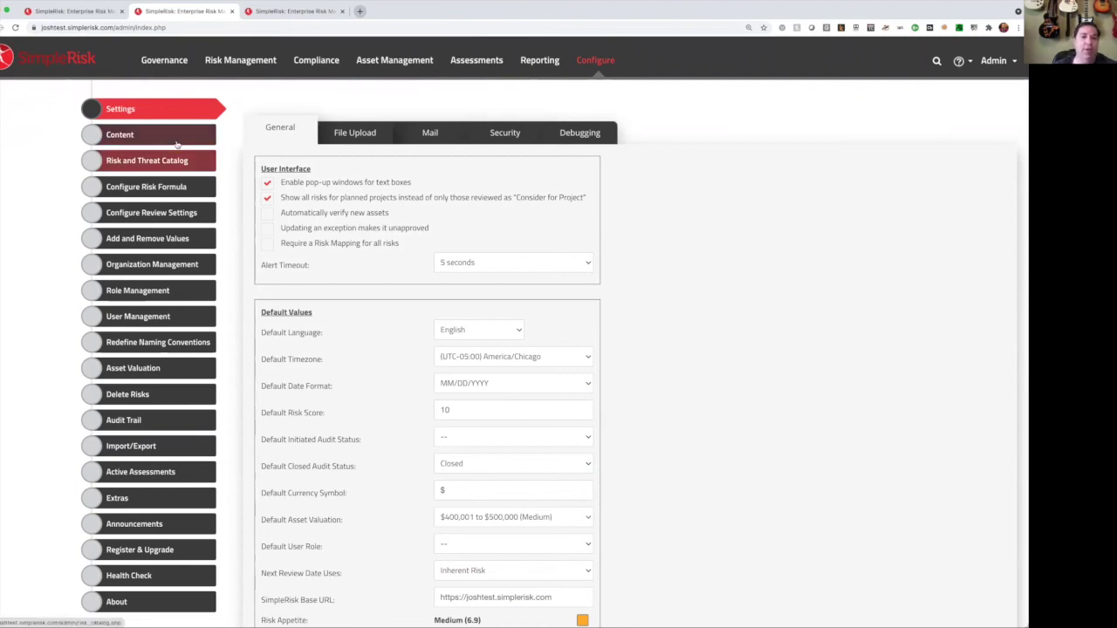
left_click(148, 134)
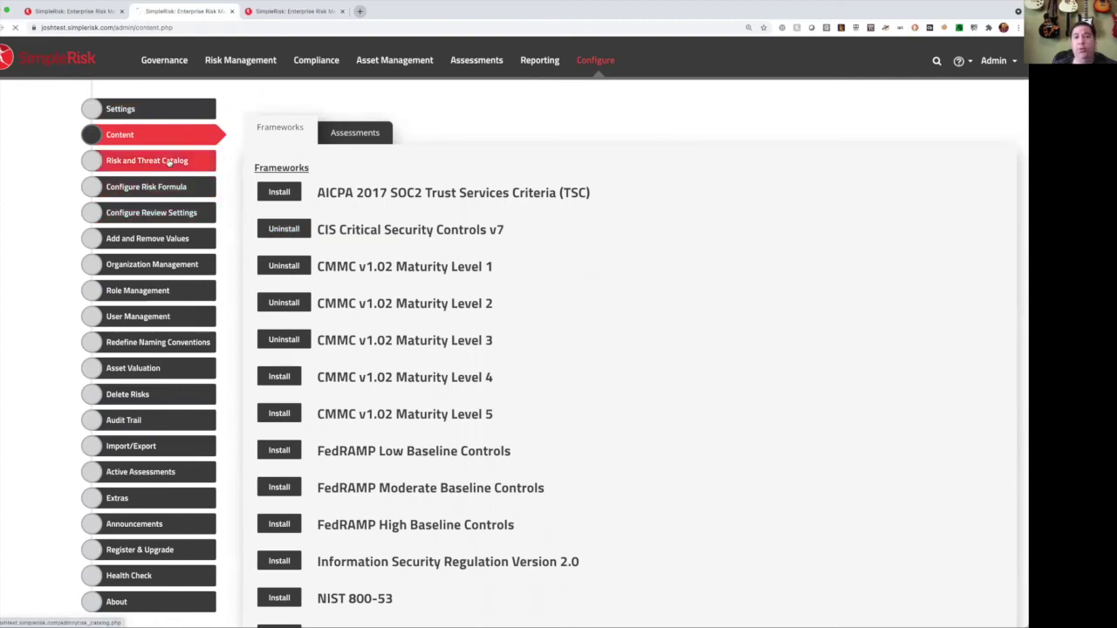
left_click(170, 162)
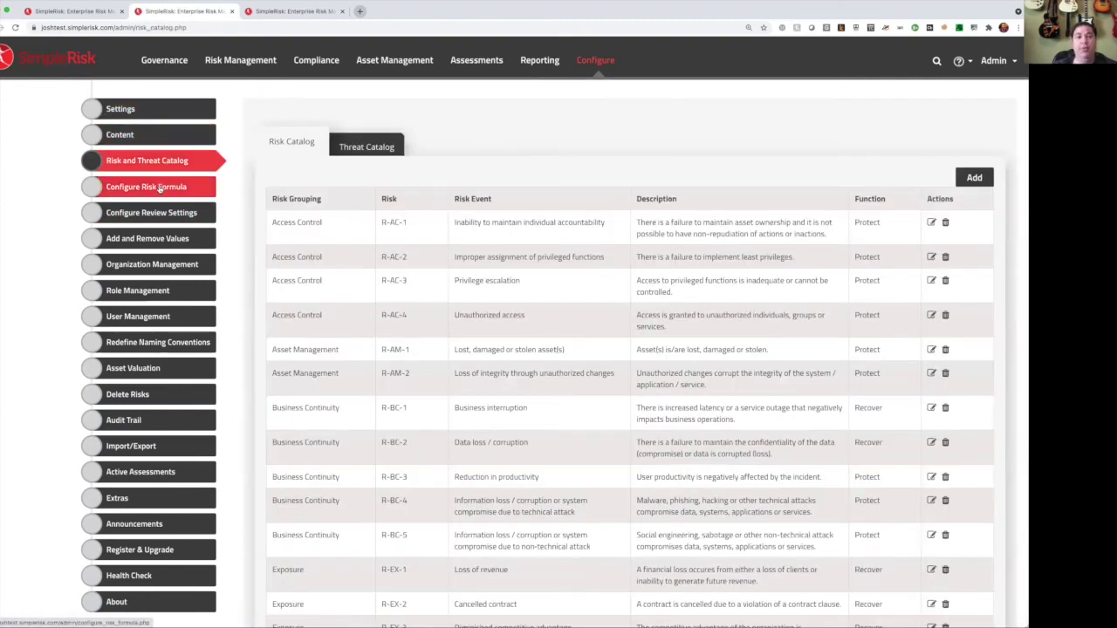
Examine the risk level thresholds and the classic risk formula matrix in the risk formula configuration.
left_click(160, 189)
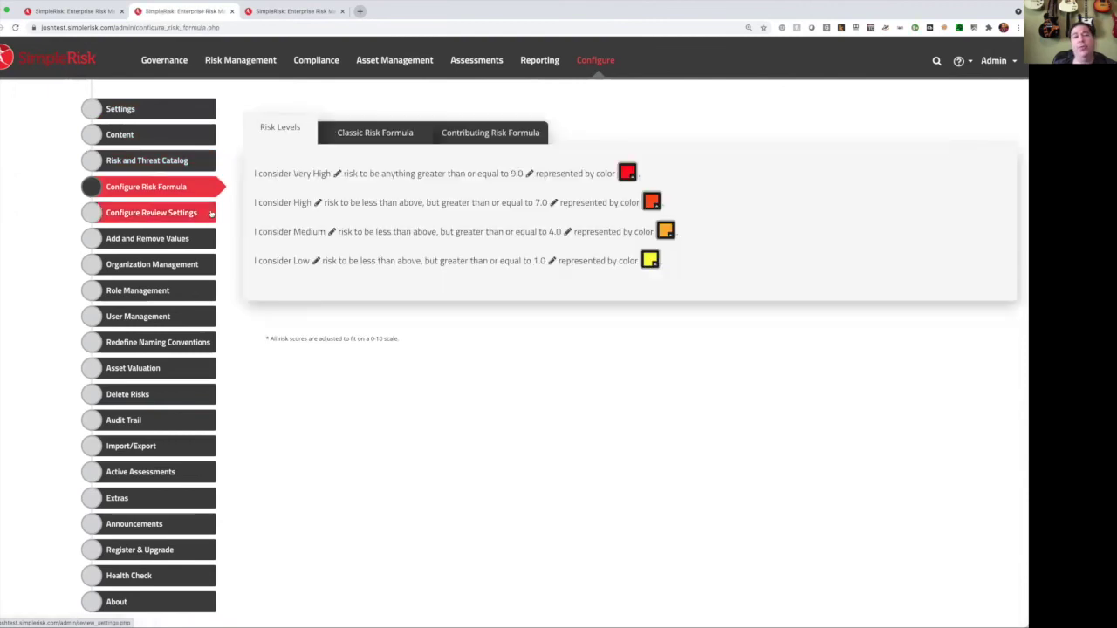
left_click(351, 132)
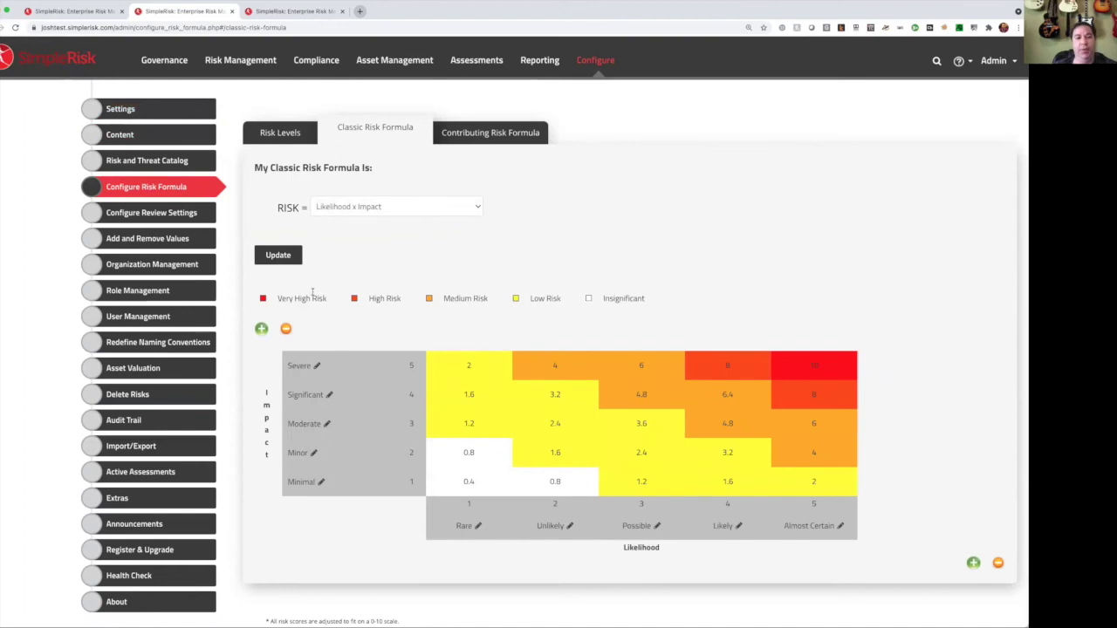
Examine the user responsibilities available when adding a new user, and view the audit trail.
left_click(157, 316)
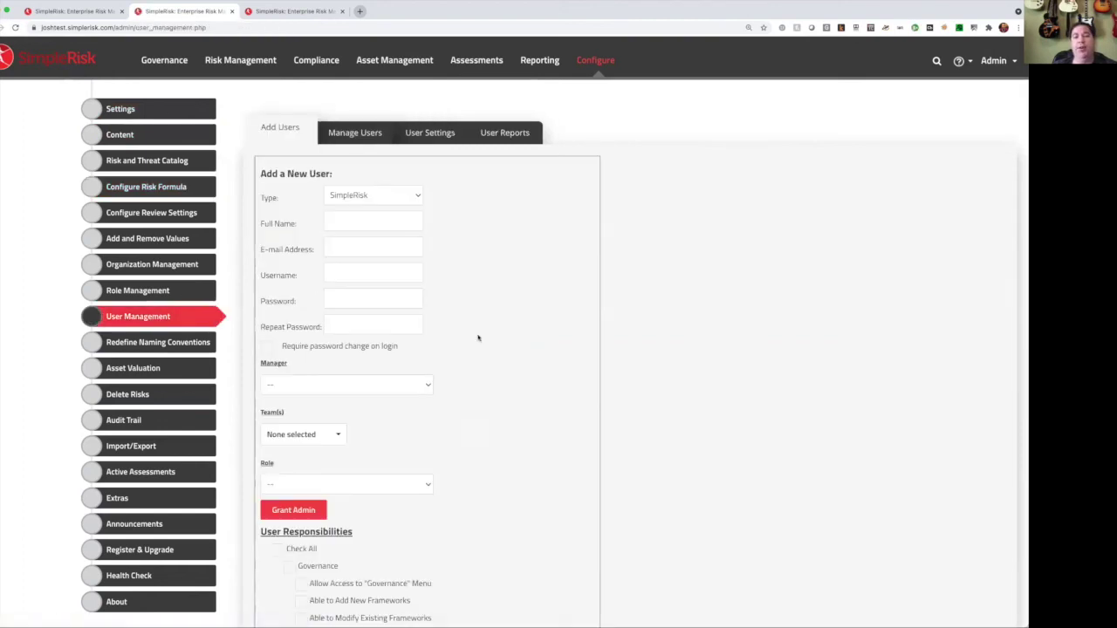
scroll(479, 337, "down", 3)
scroll(478, 338, "down", 6)
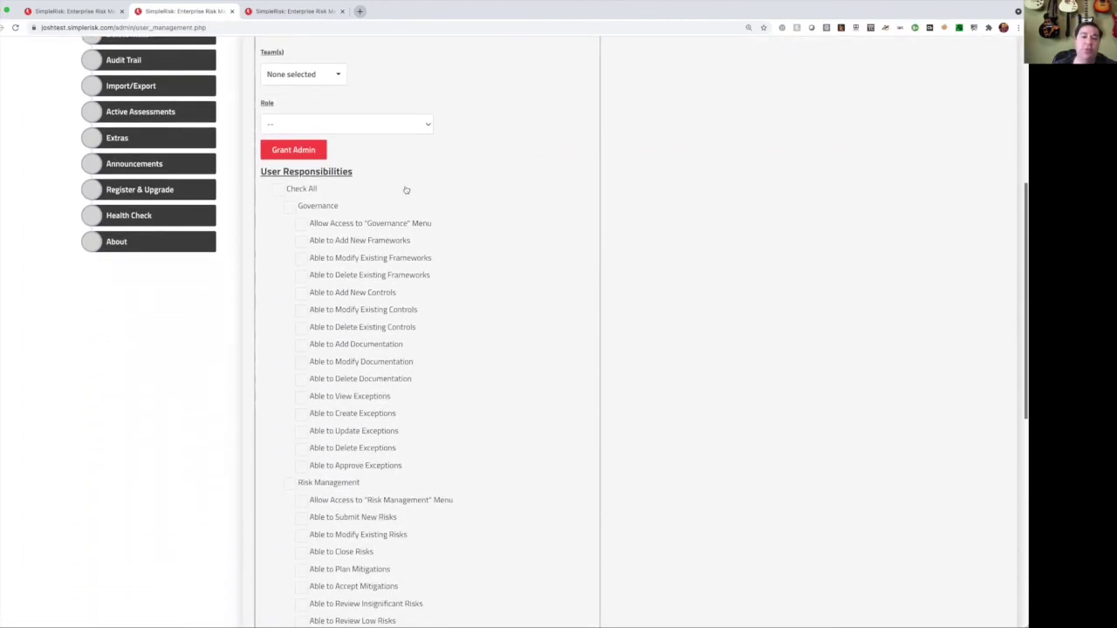
scroll(358, 236, "up", 4)
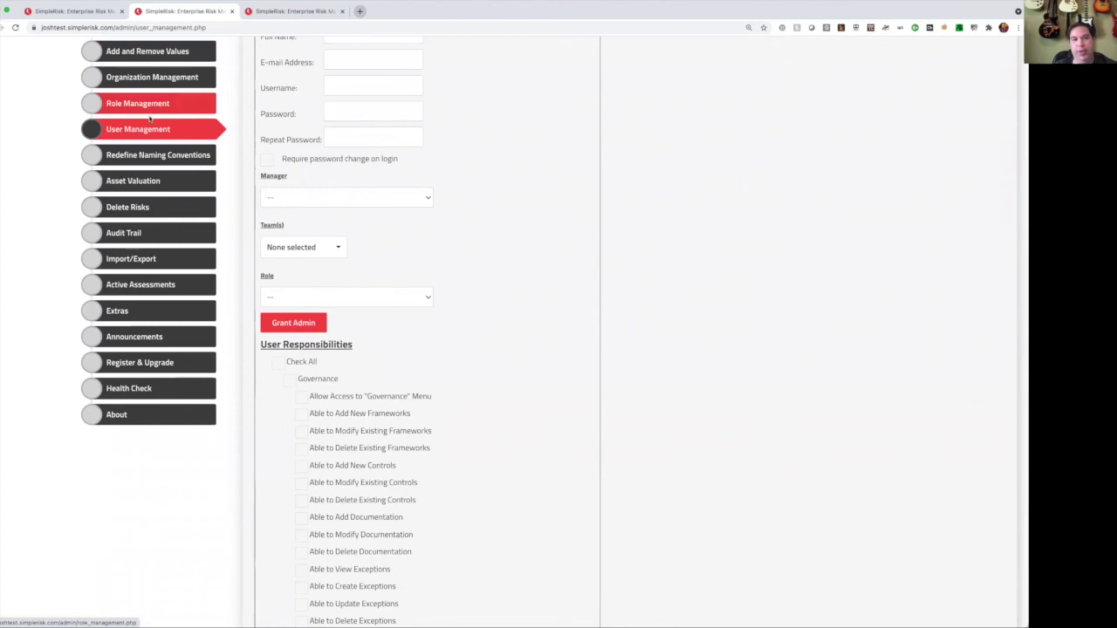
left_click(140, 232)
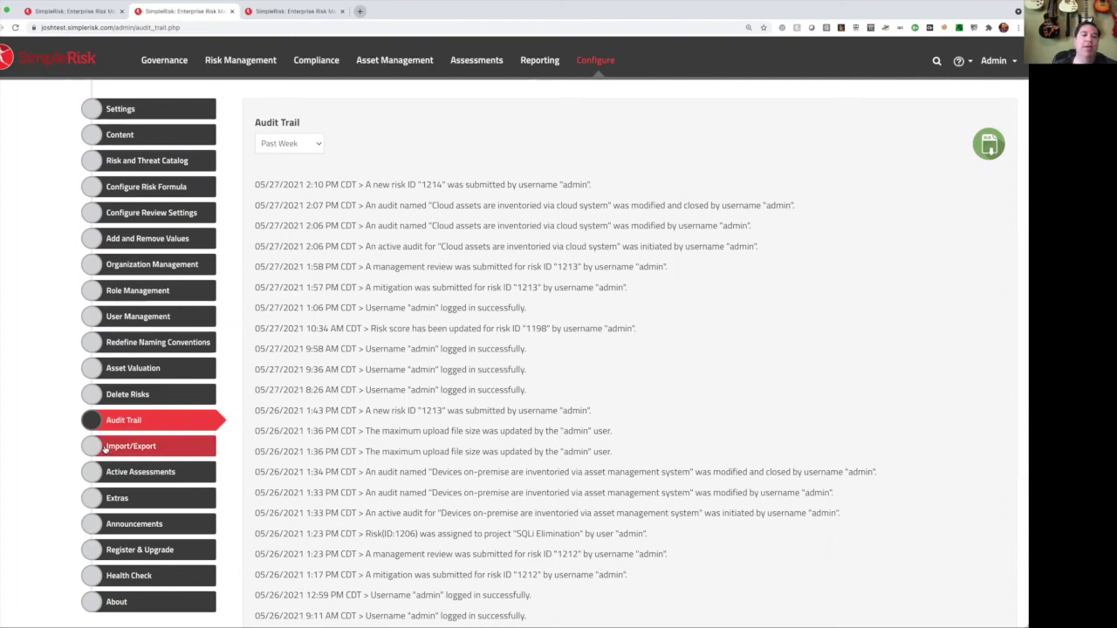
Open the list of custom extras, and search the risks for "attack" with the advanced search.
left_click(153, 498)
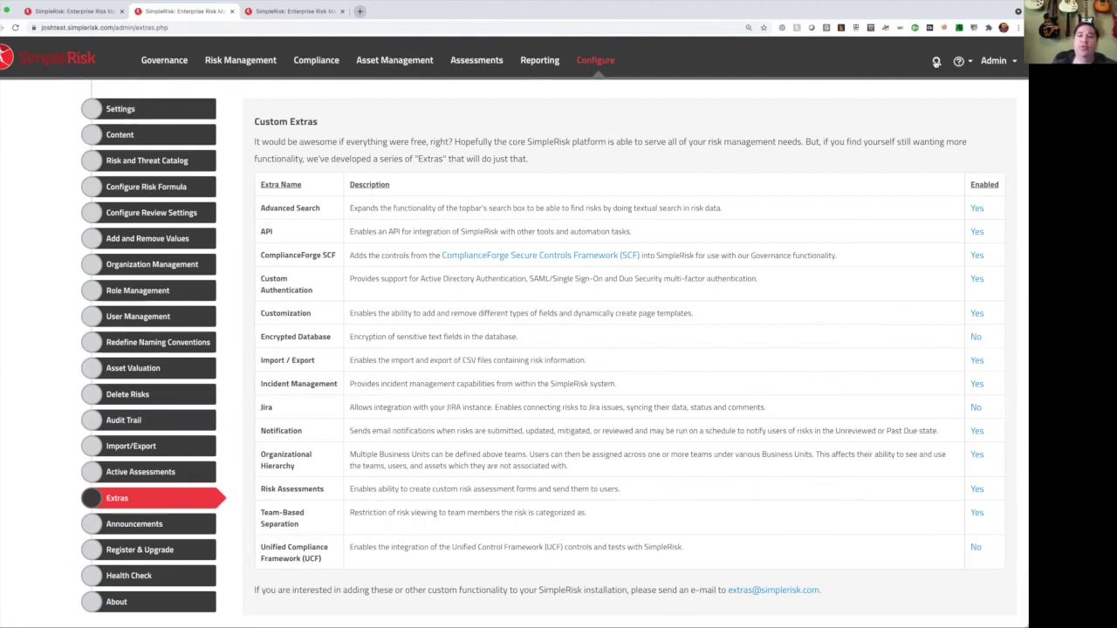
left_click(936, 62)
type("attack")
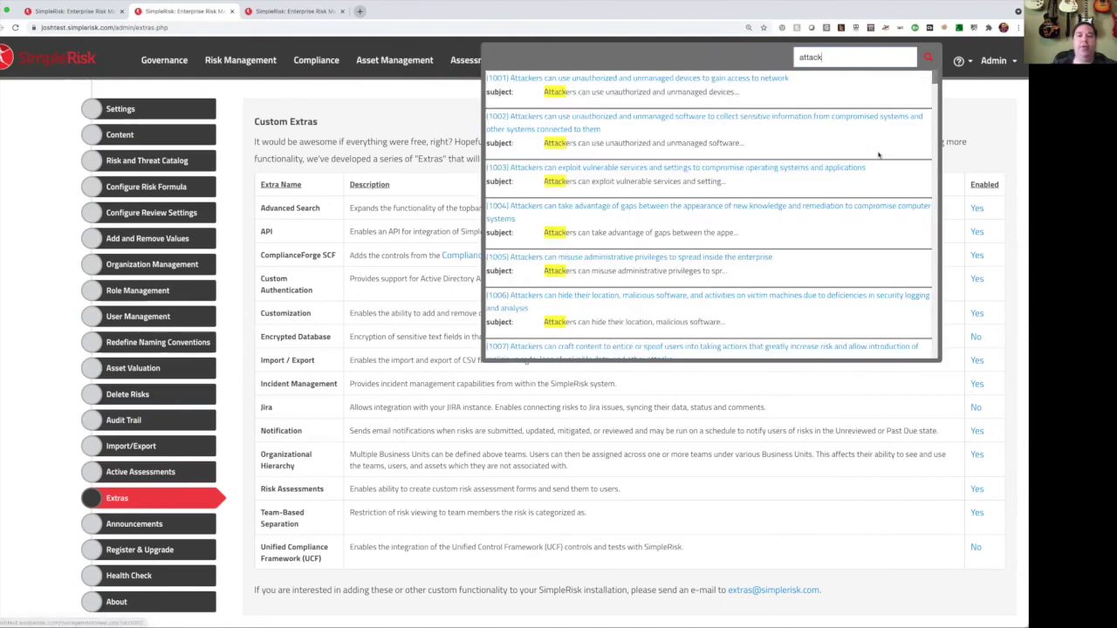
scroll(879, 154, "down", 10)
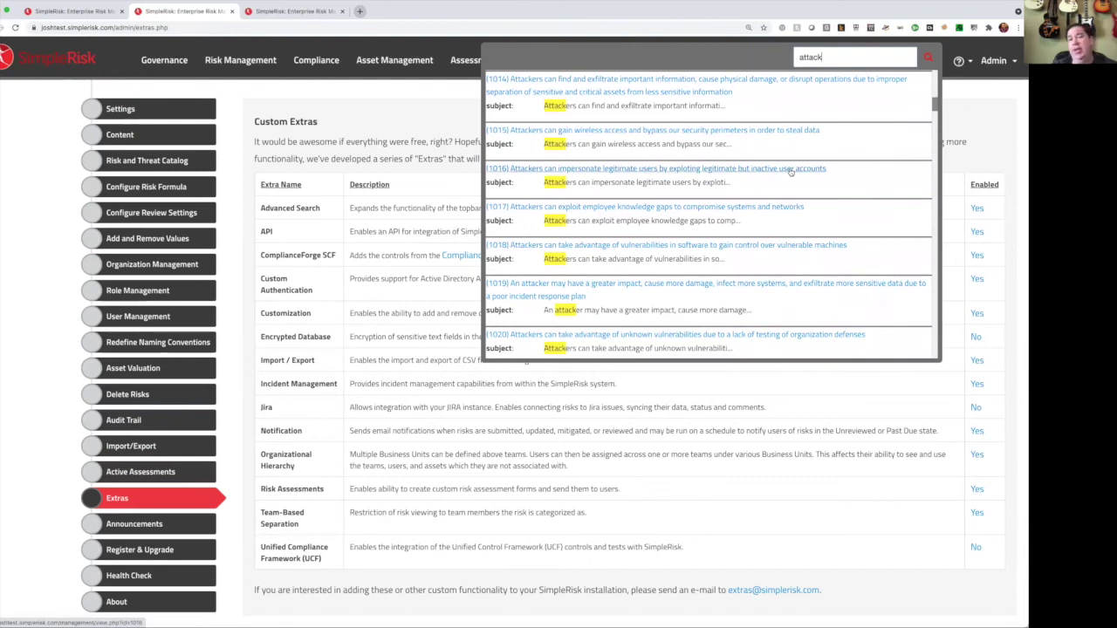
left_click(247, 195)
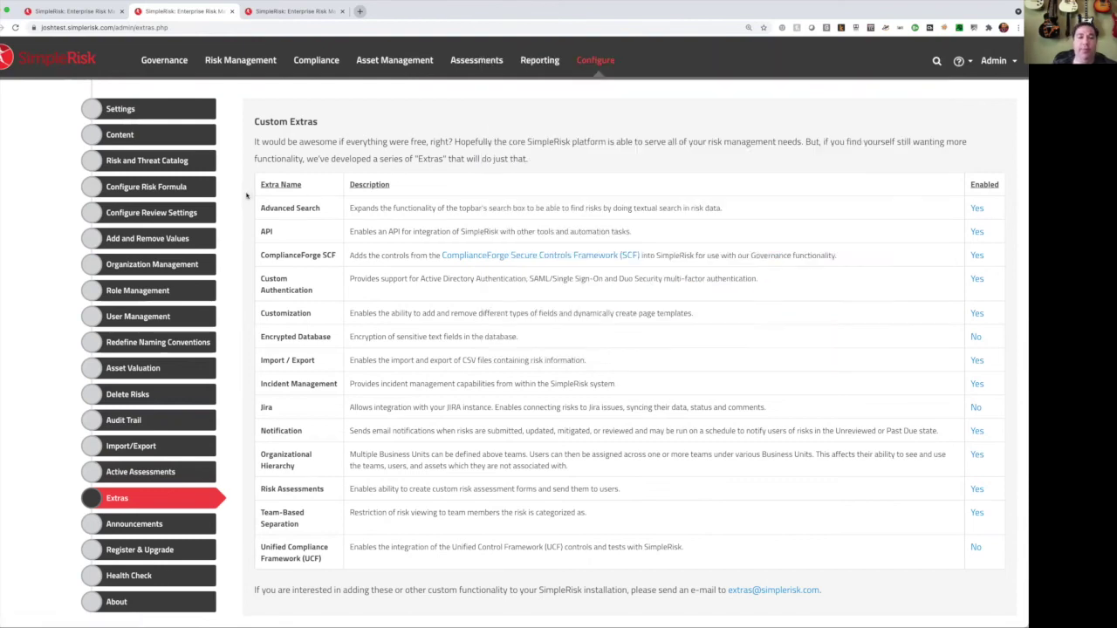
Review the API, ComplianceForge SCF, Custom Authentication, Customization, Encrypted Database and Import / Export entries in the custom extras list.
double_click(263, 231)
left_click_drag(261, 254, 339, 255)
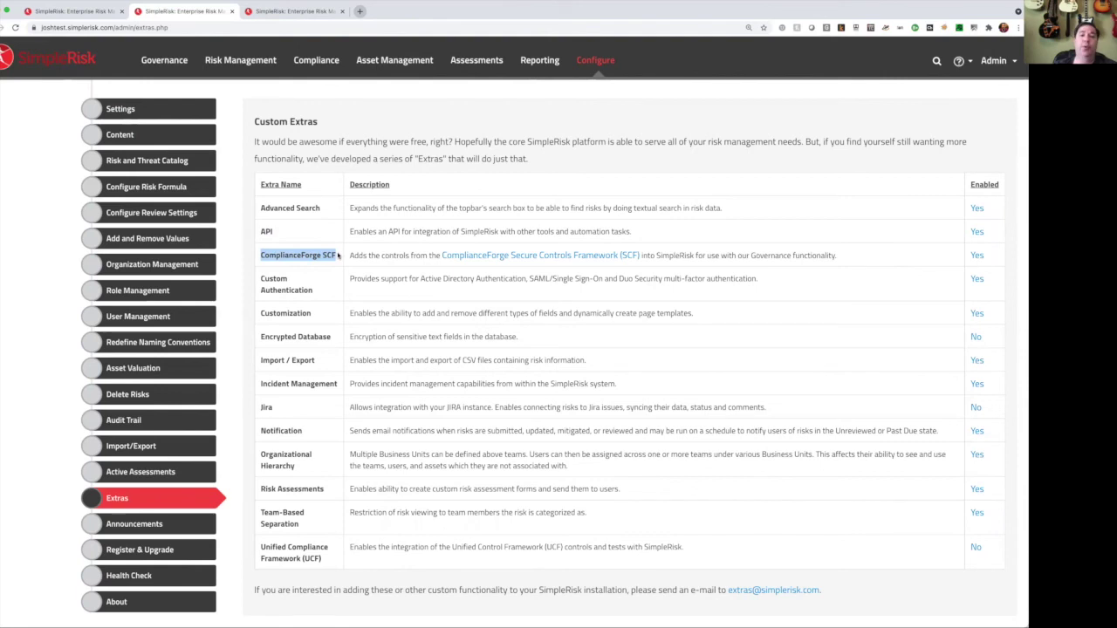
left_click_drag(260, 277, 311, 290)
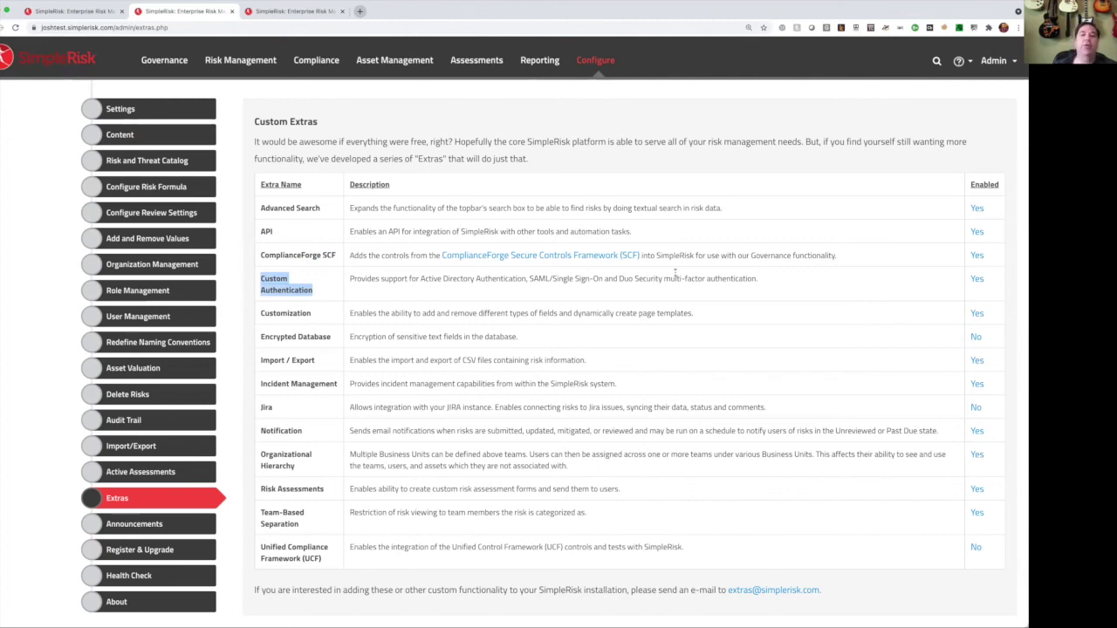
double_click(274, 310)
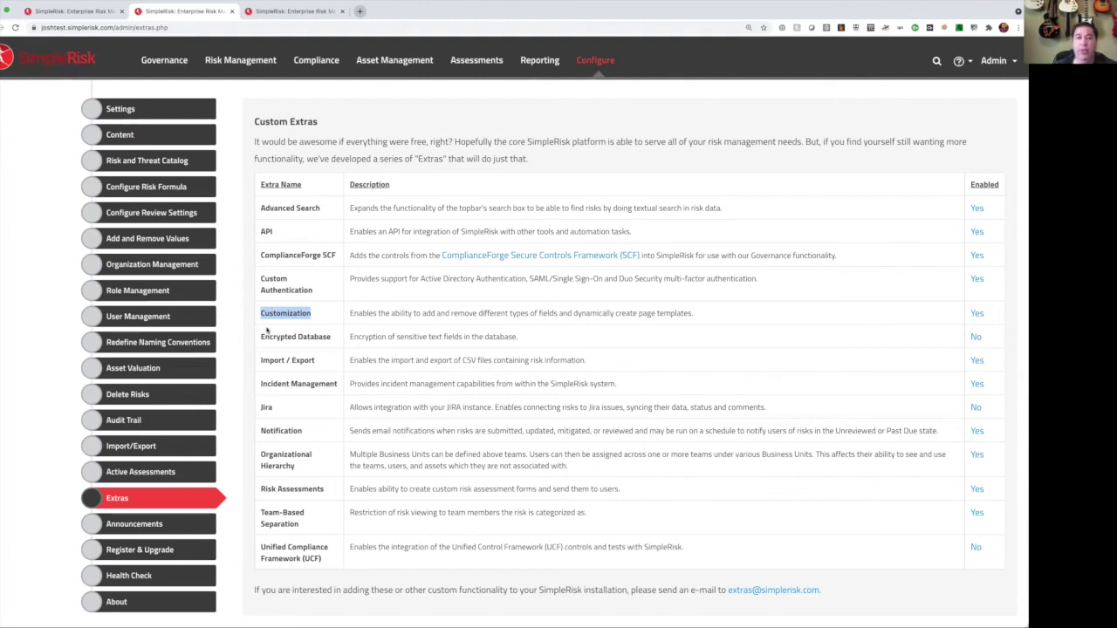
left_click_drag(261, 336, 332, 338)
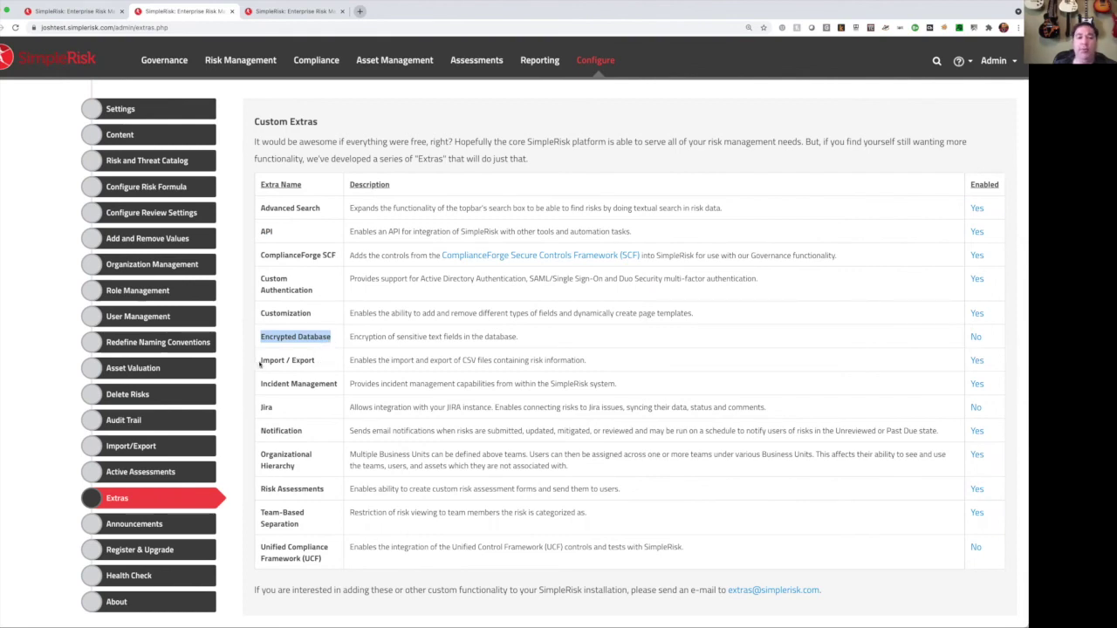
left_click_drag(258, 364, 315, 360)
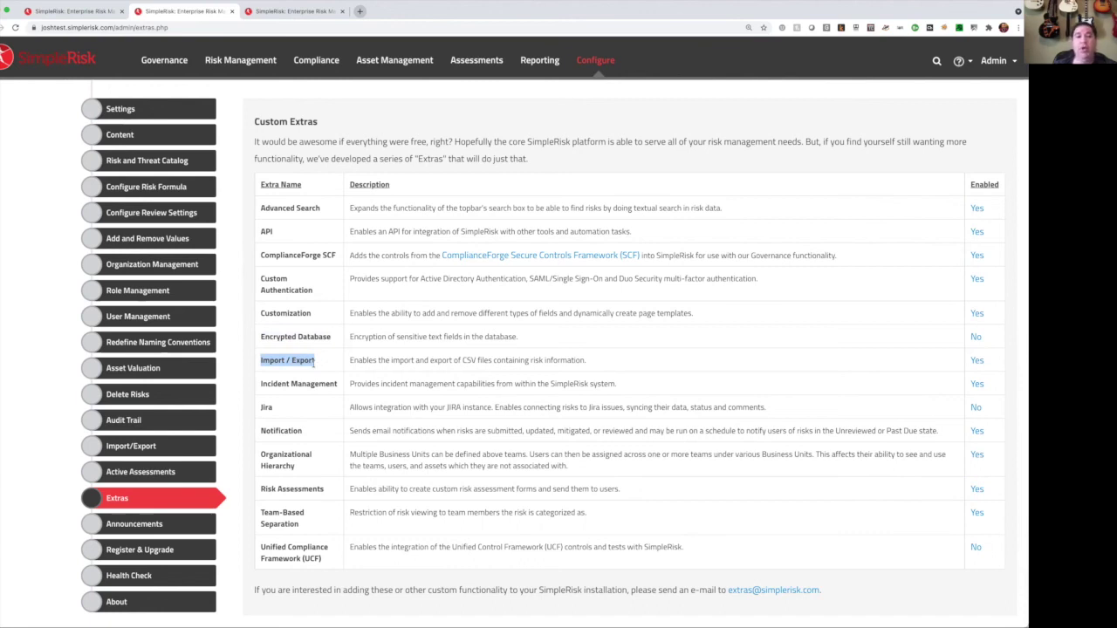
Open the incident management area by changing the path of the governance page's address to "incidents".
left_click(84, 12)
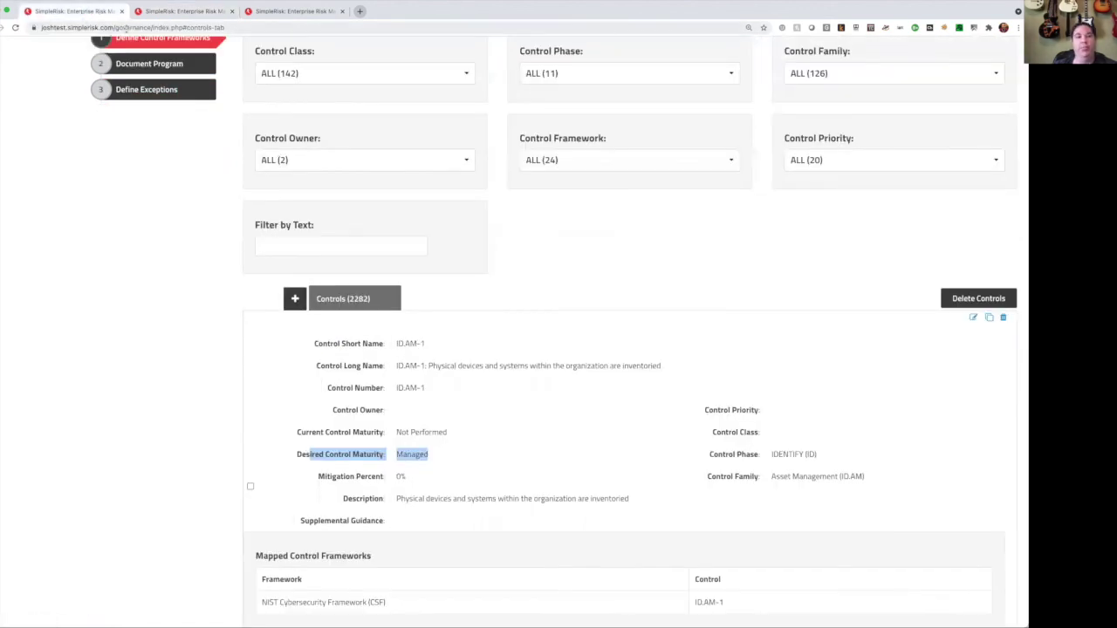
left_click_drag(114, 27, 286, 54)
type("incidents")
key("Return")
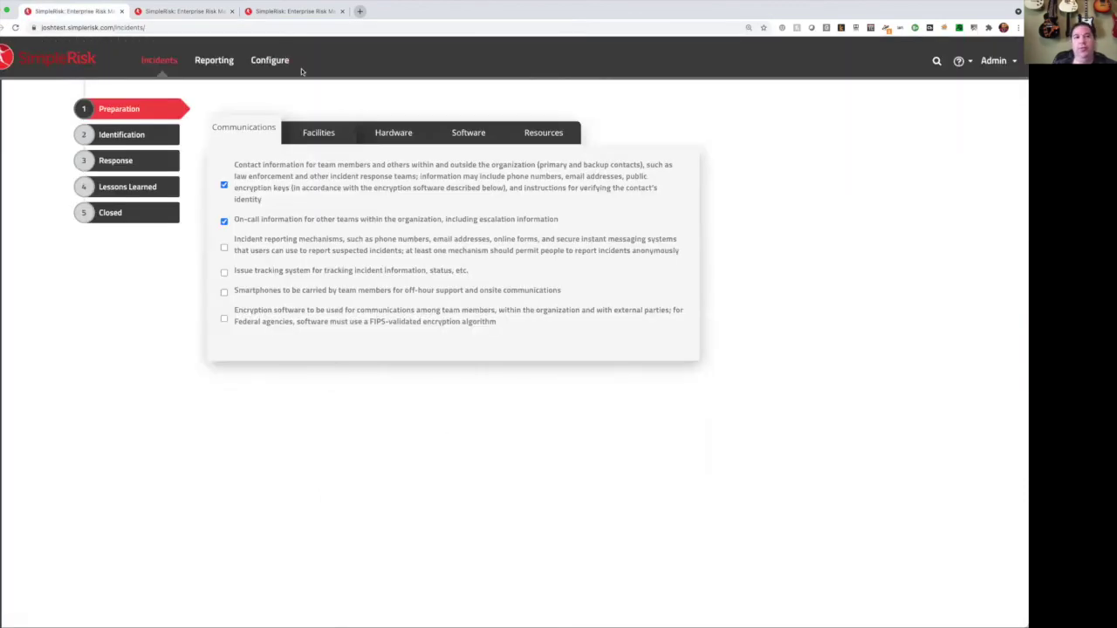
View the Facilities, Hardware and Software checklists of the incident preparation stage.
left_click(319, 132)
left_click(393, 130)
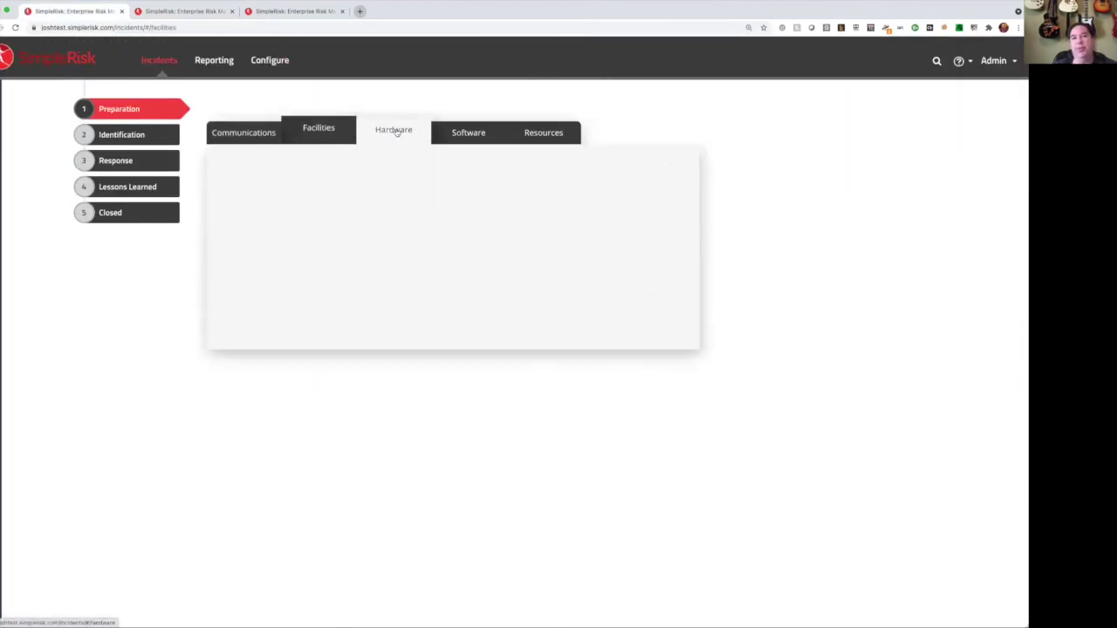
left_click(467, 131)
Review the new incident form of the identification stage, covering Assignment, Prioritization, Location and Associations.
left_click(148, 135)
left_click(319, 131)
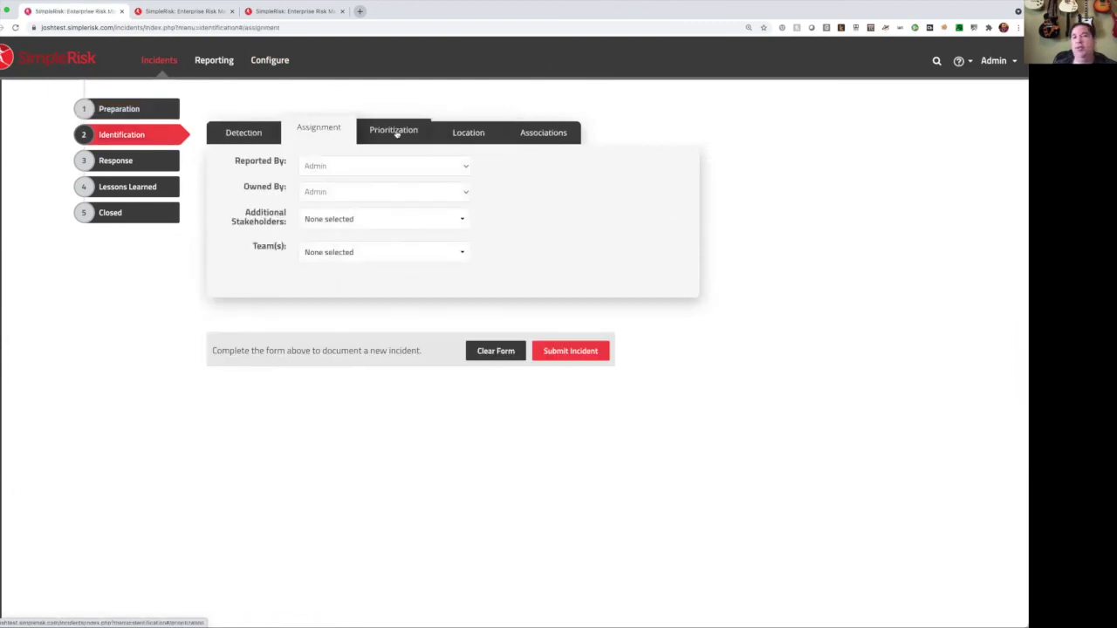
left_click(393, 130)
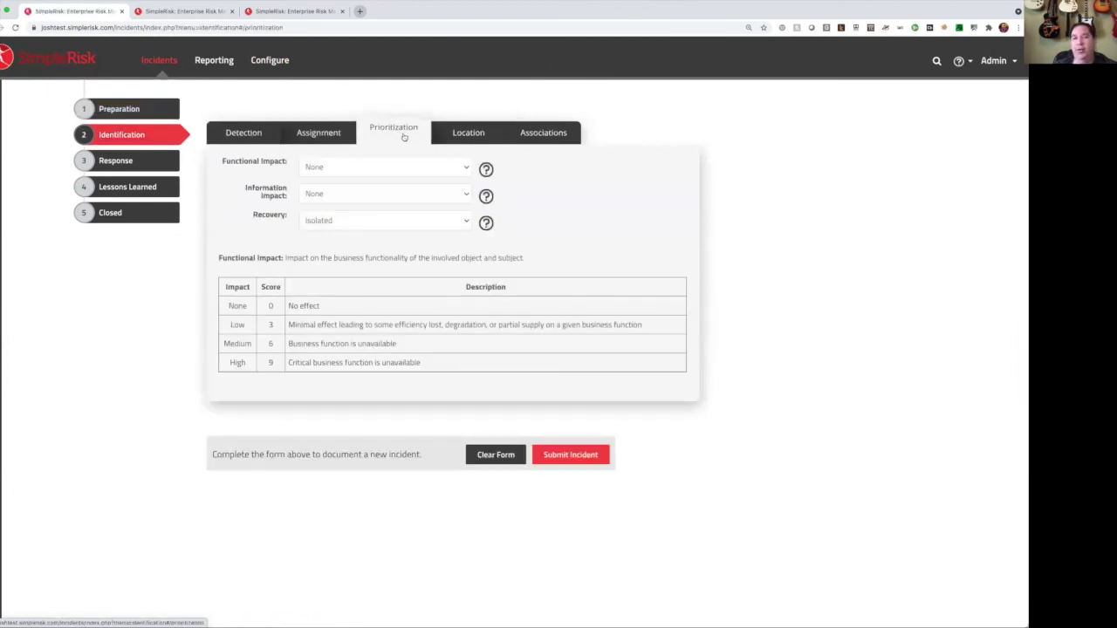
left_click(476, 138)
left_click(530, 138)
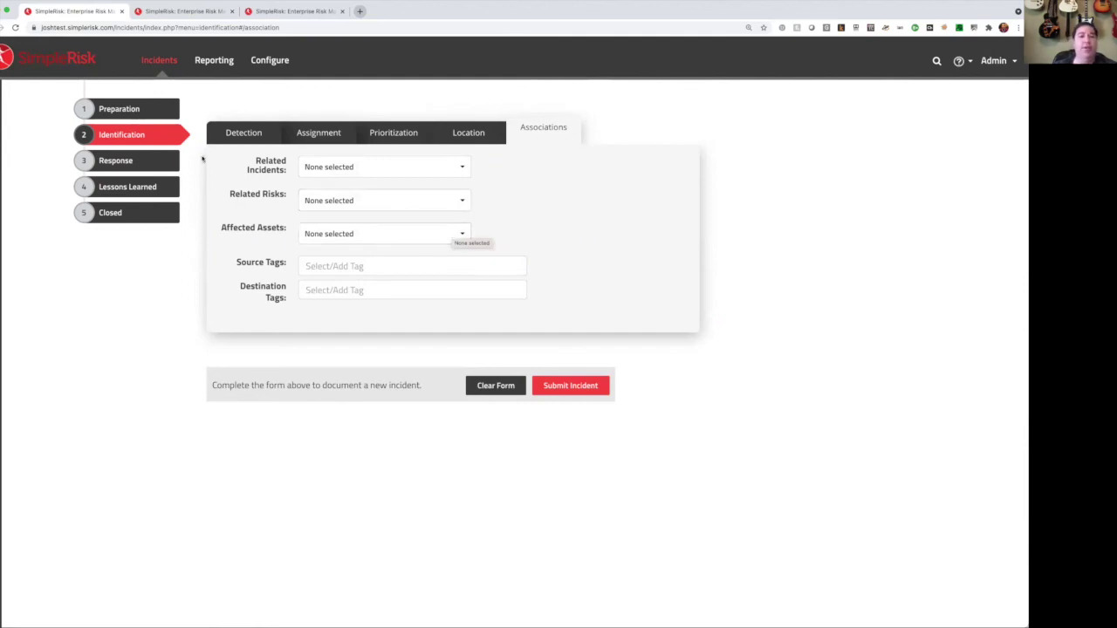
Open Test Incident #1 from the response list and view its available playbooks, keeping Phishing selected.
left_click(130, 160)
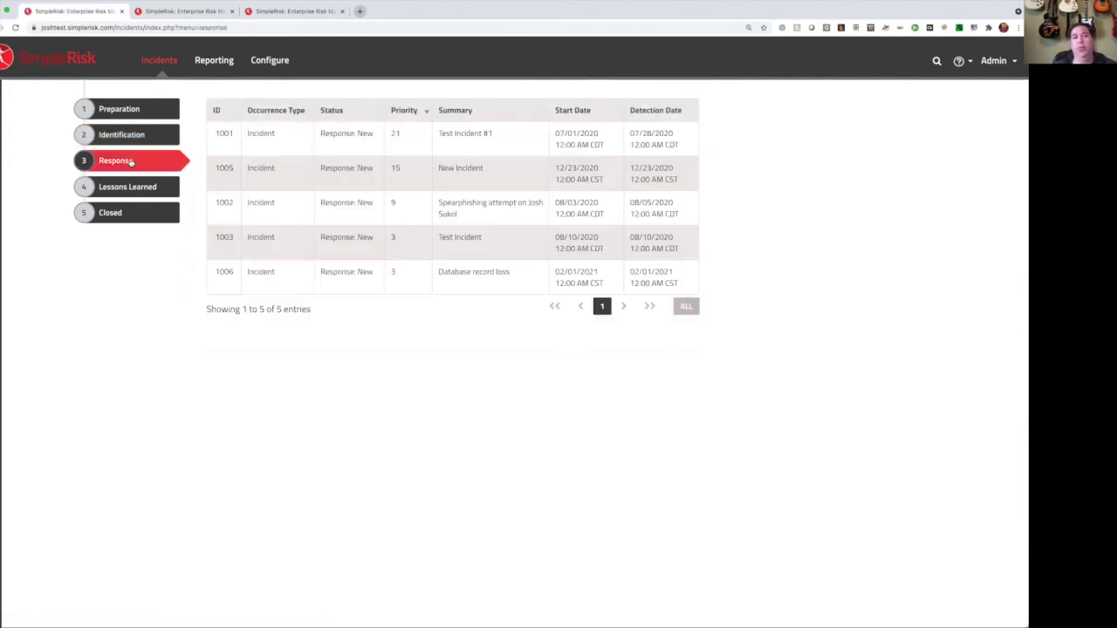
left_click(226, 133)
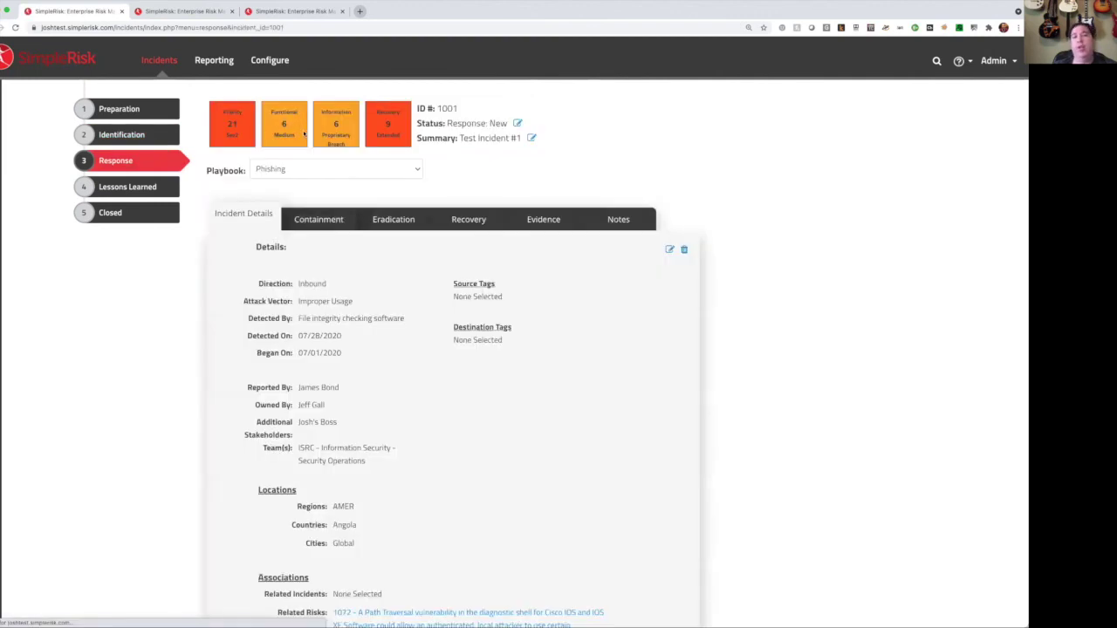
left_click(318, 169)
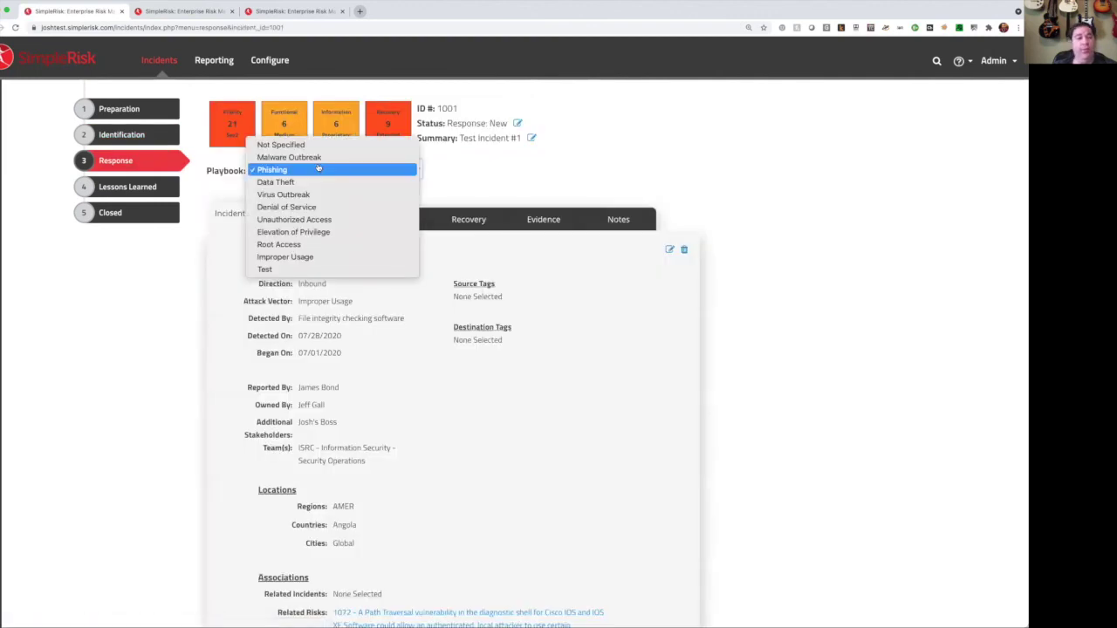
left_click(457, 176)
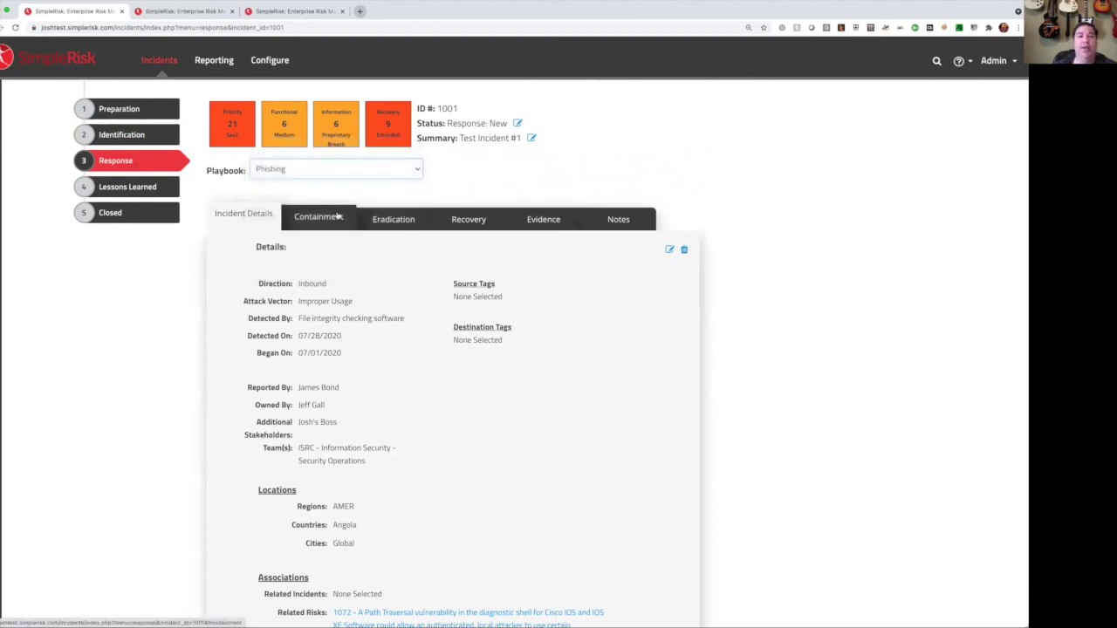
Review the incident's Containment, Eradication, Recovery, Evidence and Notes sections, and view the Lessons Learned list.
left_click(339, 216)
left_click(385, 220)
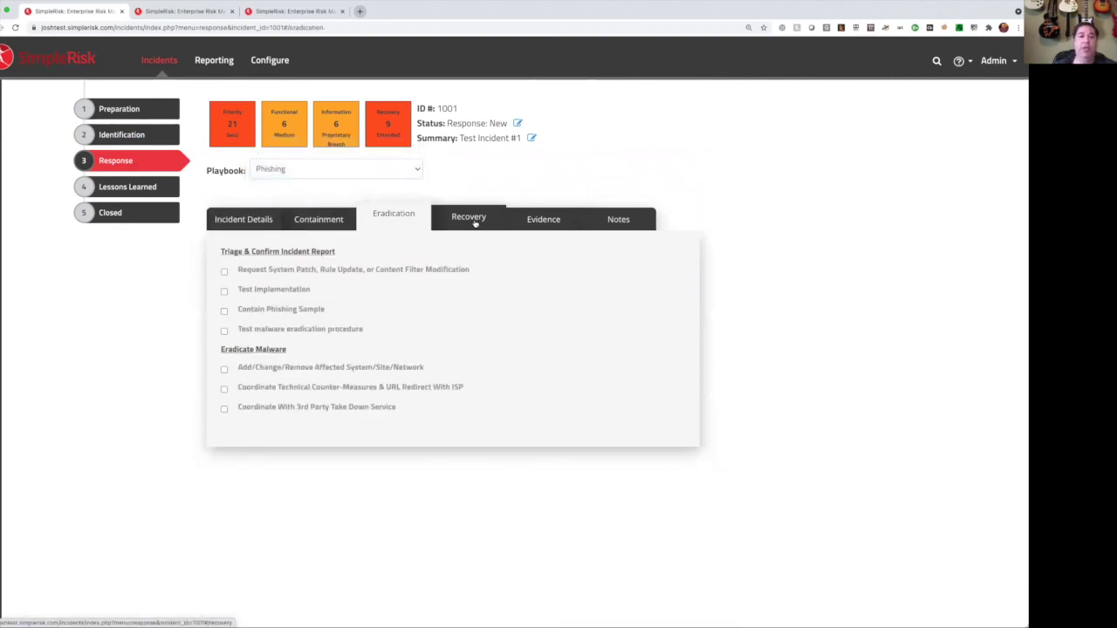
left_click(474, 219)
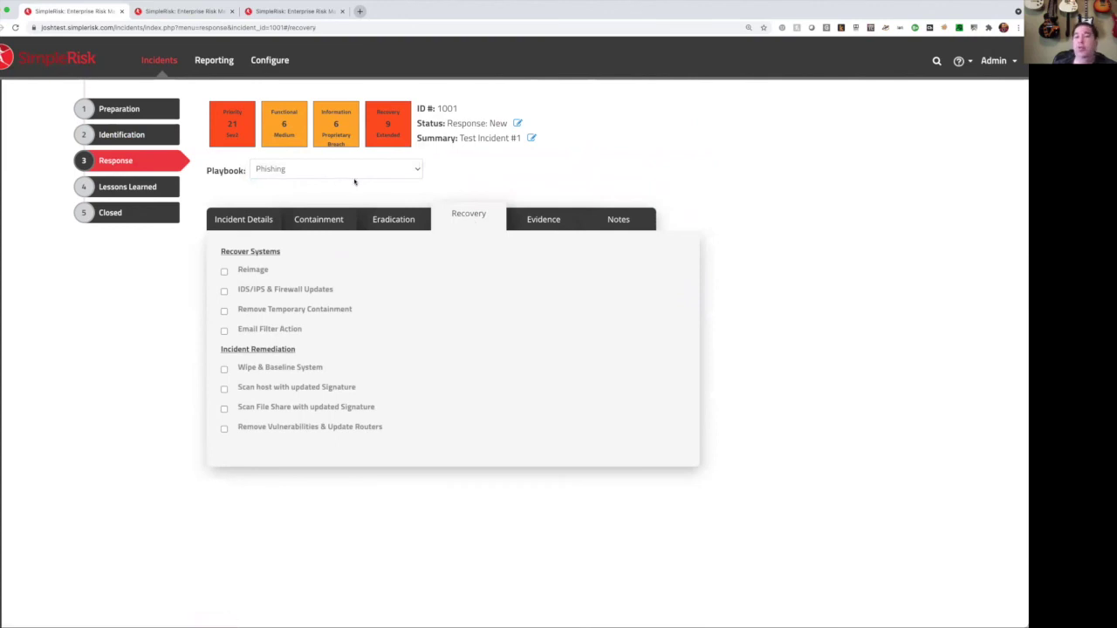
left_click(520, 221)
left_click(616, 218)
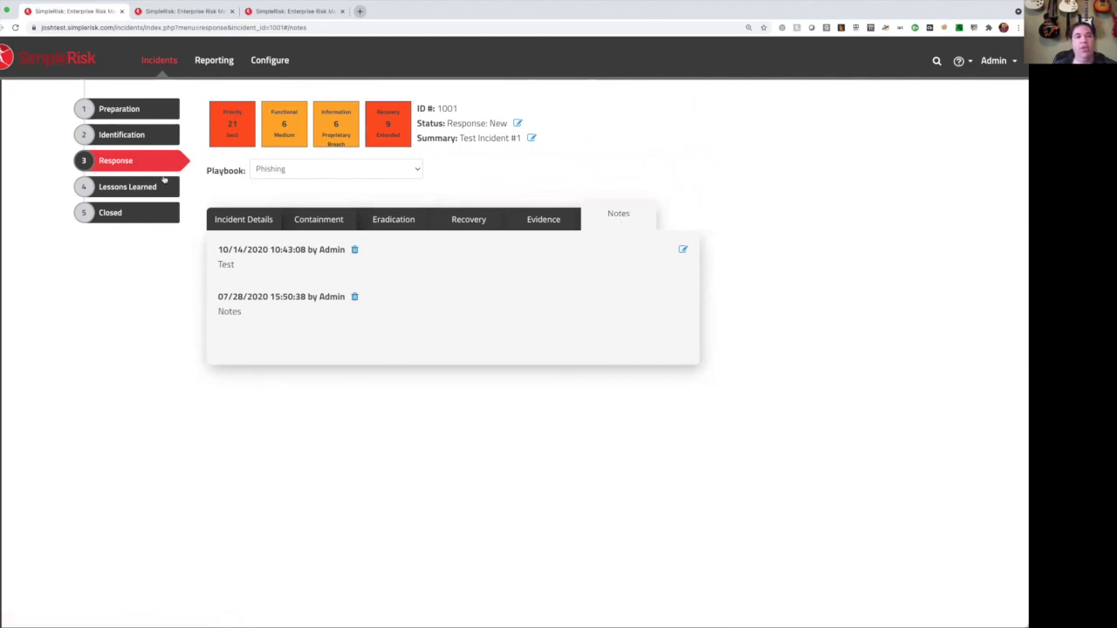
left_click(155, 185)
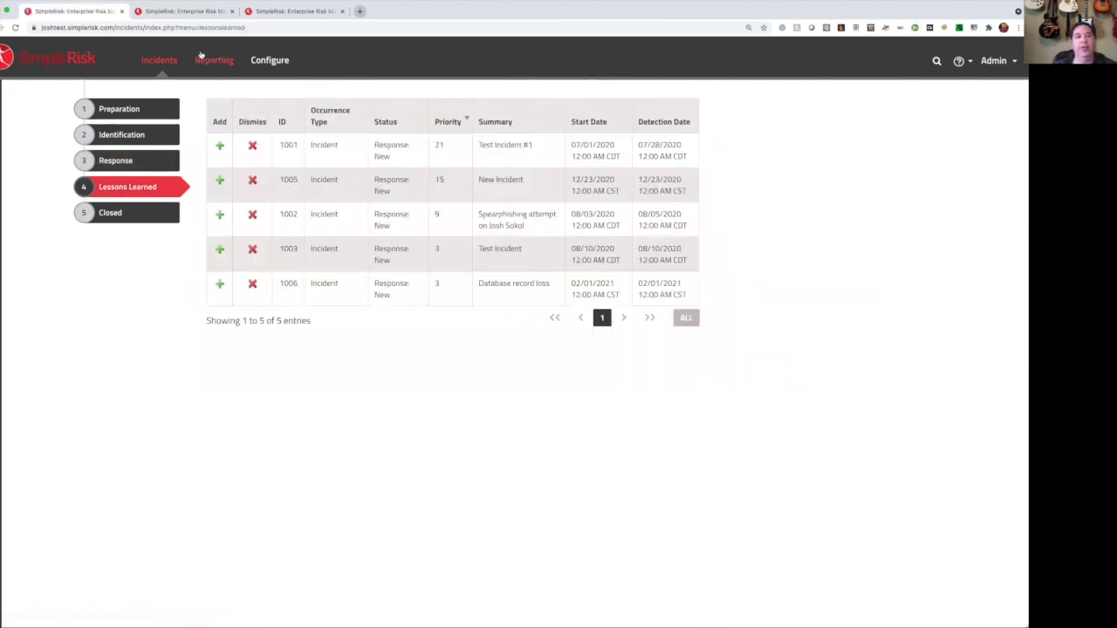
Update the incident reporting overview to the date range 01/01/2021 to 2021-05-31.
left_click(213, 59)
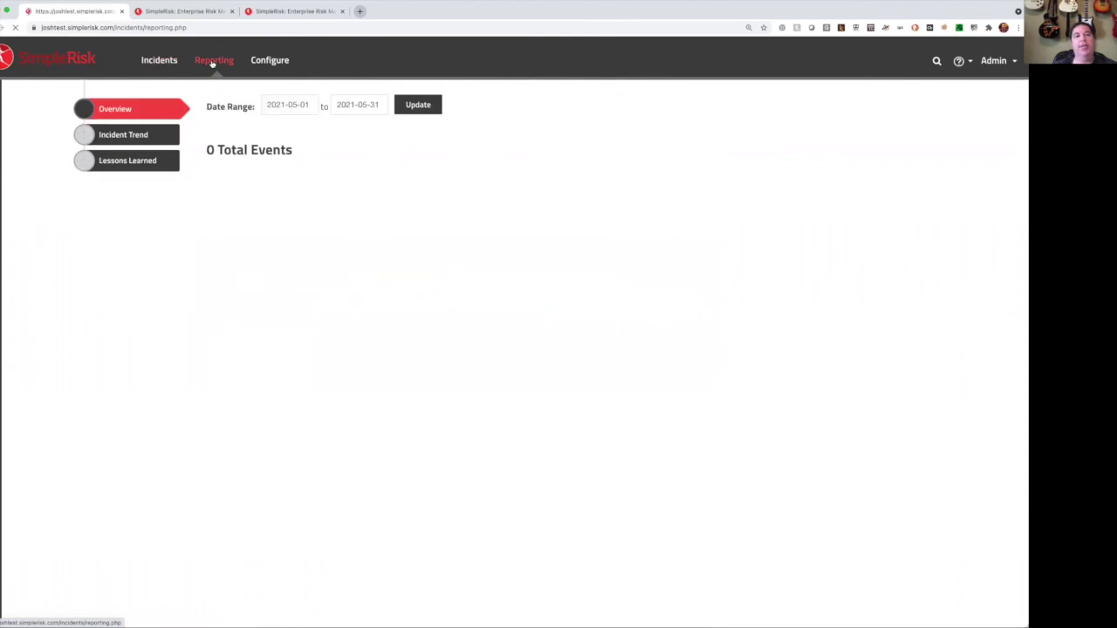
left_click(282, 105)
left_click(271, 127)
left_click(271, 128)
left_click(360, 156)
left_click(429, 108)
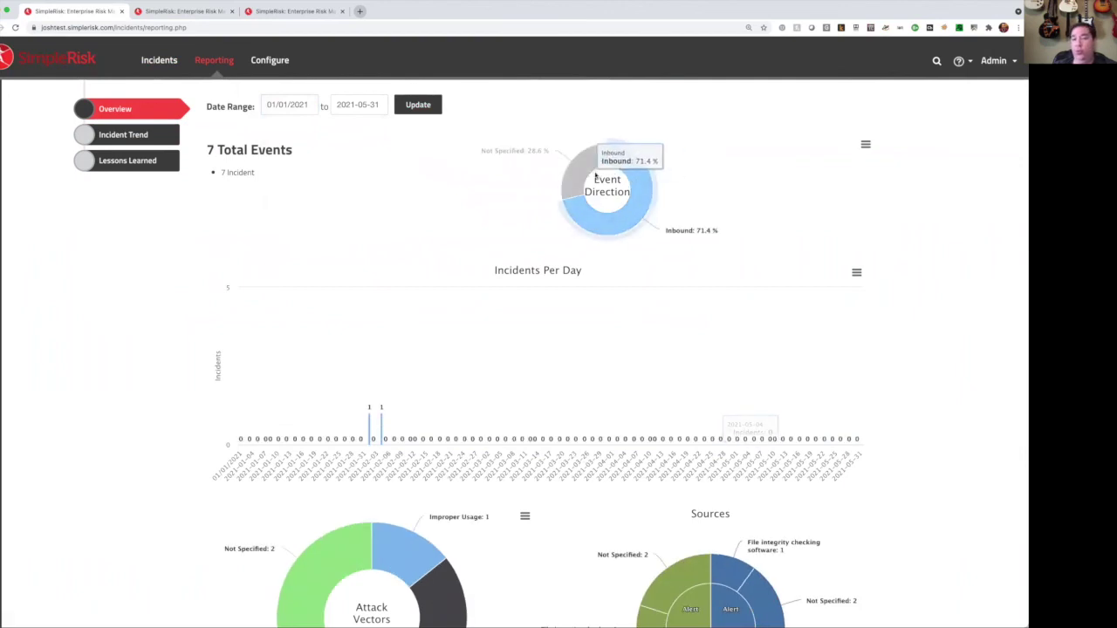
Examine the incident charts and the Closure Summary table, especially its True Positive and False Positive columns.
scroll(529, 369, "down", 1)
scroll(529, 369, "down", 4)
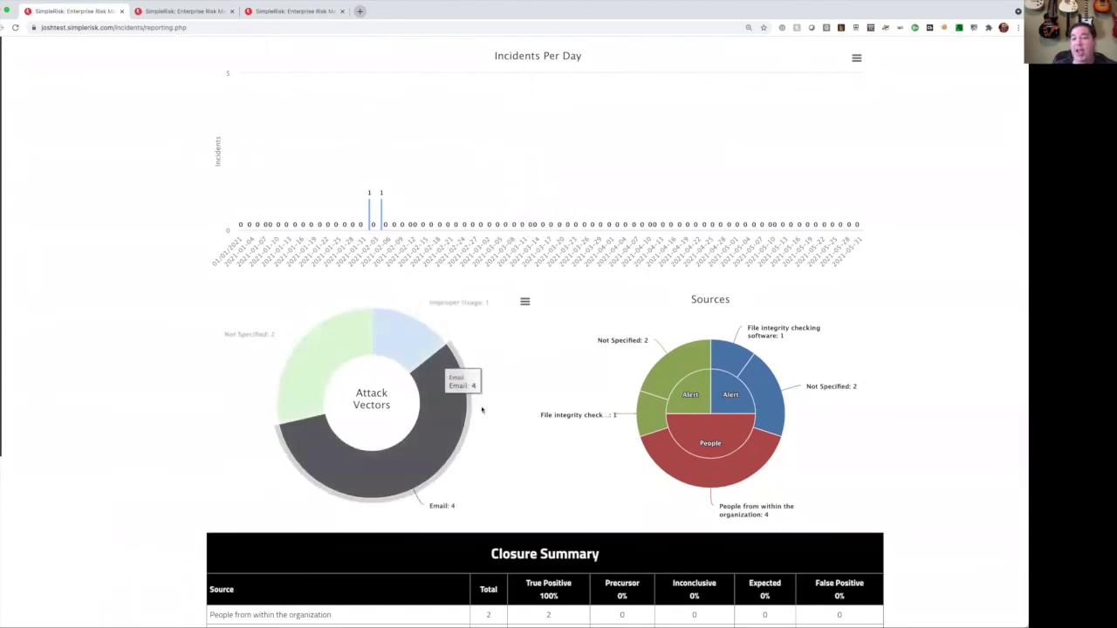
scroll(801, 394, "down", 3)
scroll(801, 395, "down", 3)
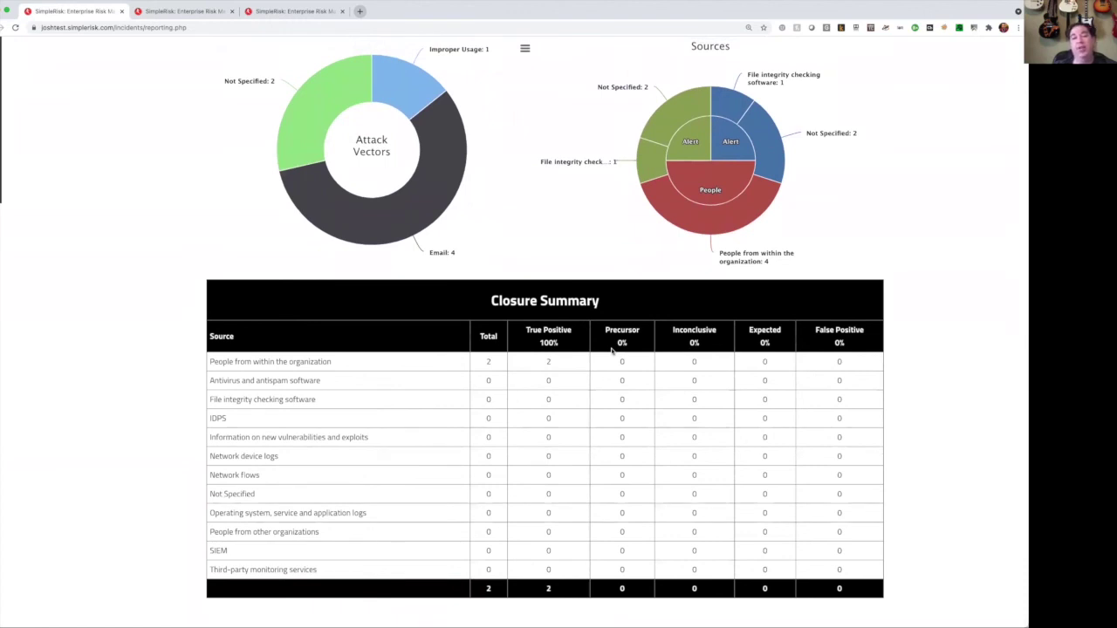
left_click_drag(565, 347, 527, 332)
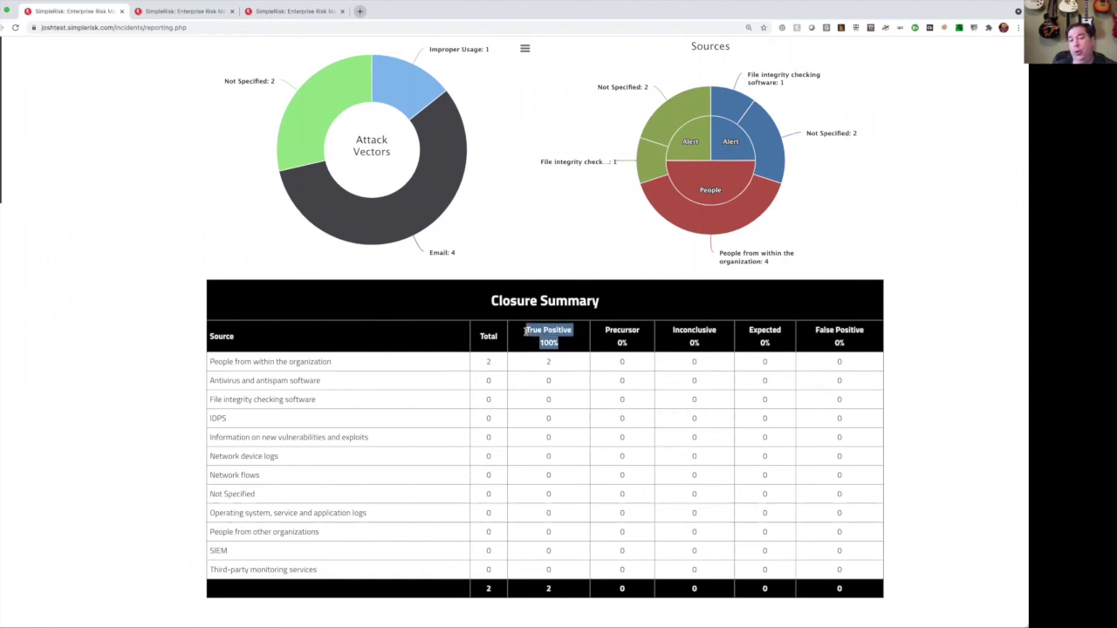
left_click_drag(856, 349, 814, 330)
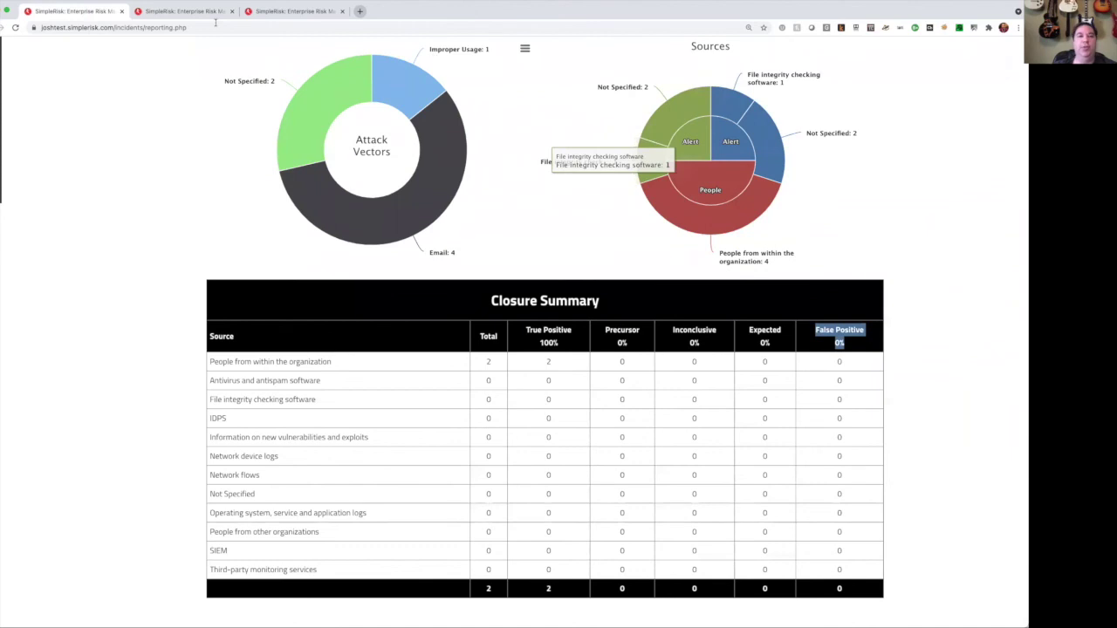
Return to the custom extras list and review Jira, Notification, Risk Assessments, Team-Based Separation, Organizational Hierarchy and Unified Compliance Framework (UCF).
left_click(191, 11)
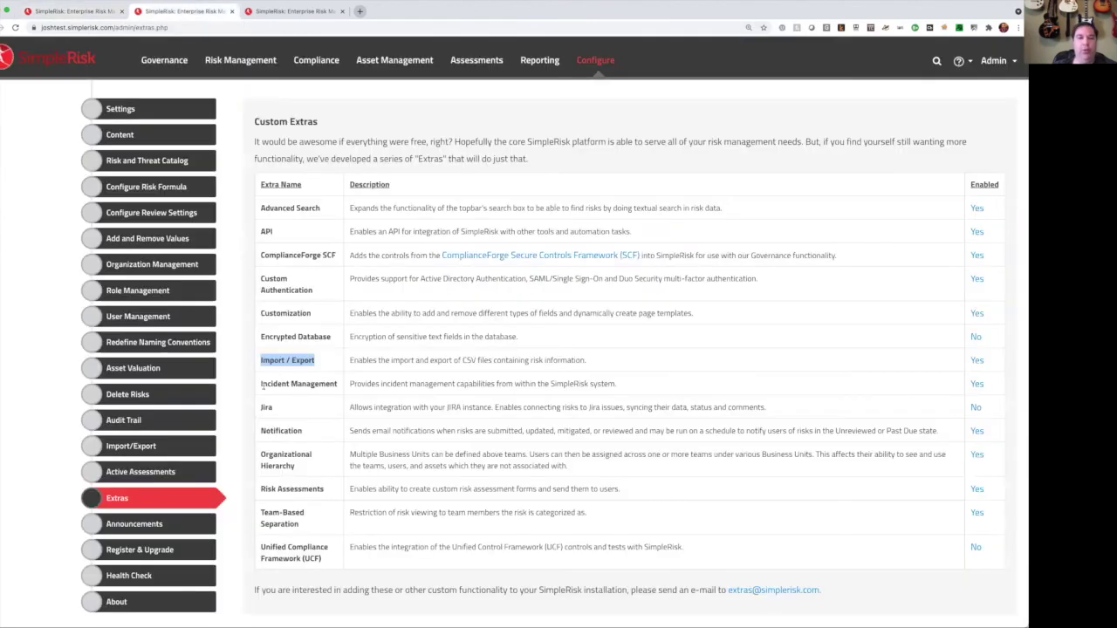
left_click(267, 408)
double_click(267, 407)
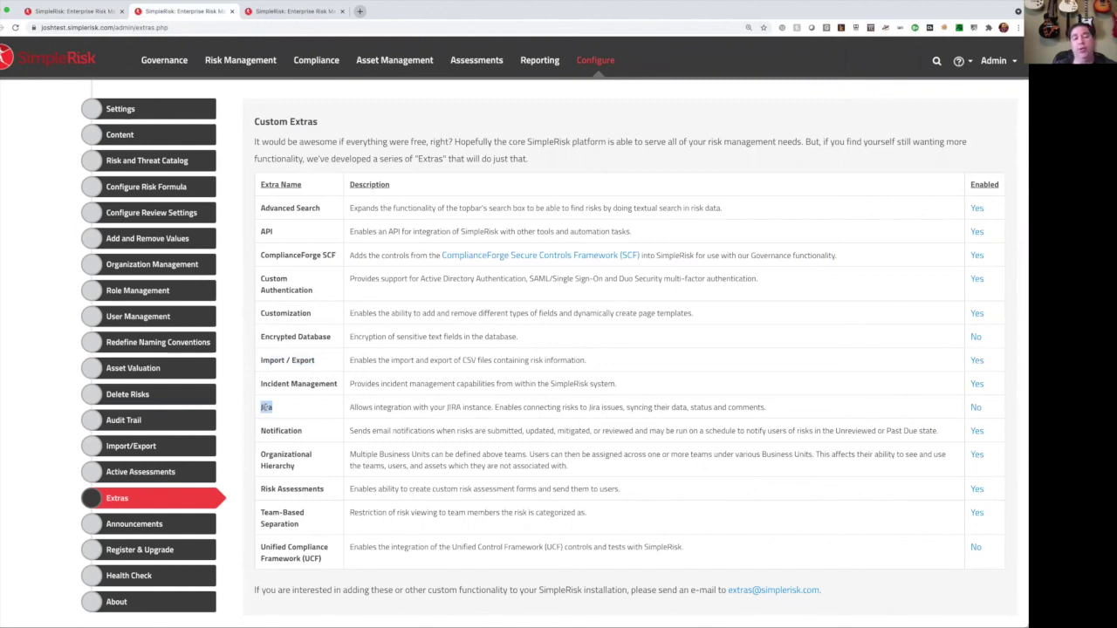
double_click(279, 429)
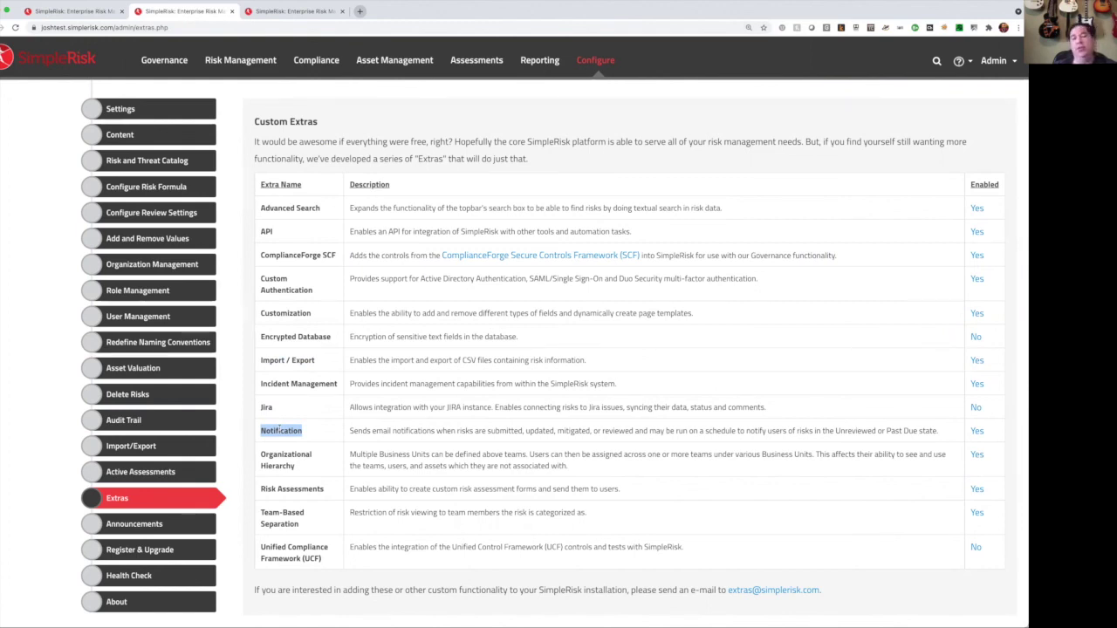
left_click_drag(260, 490, 323, 490)
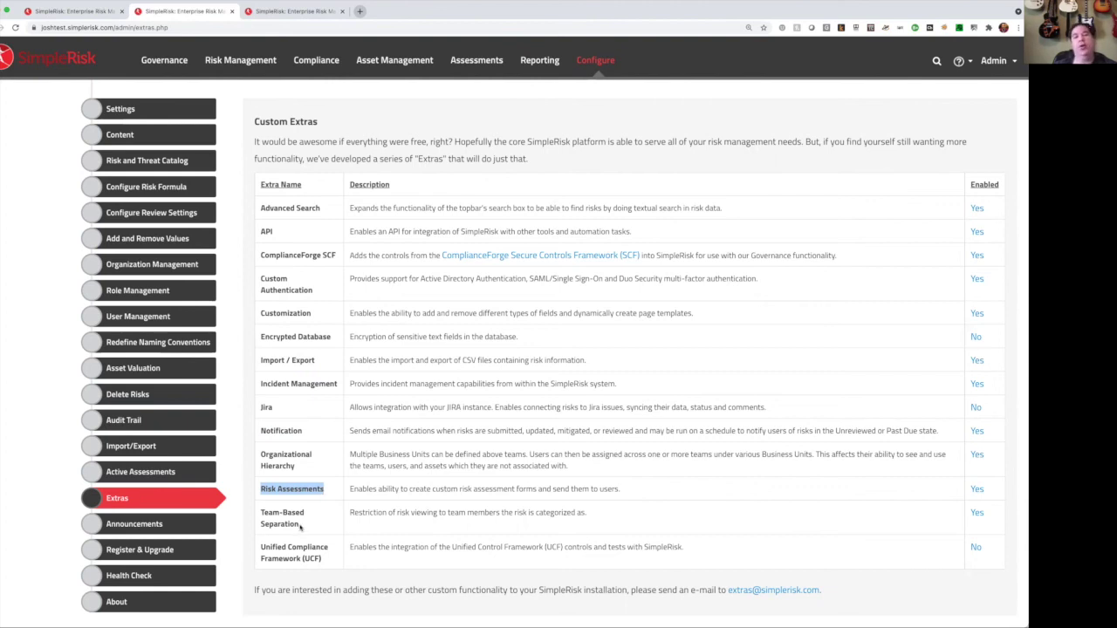
left_click_drag(300, 525, 260, 512)
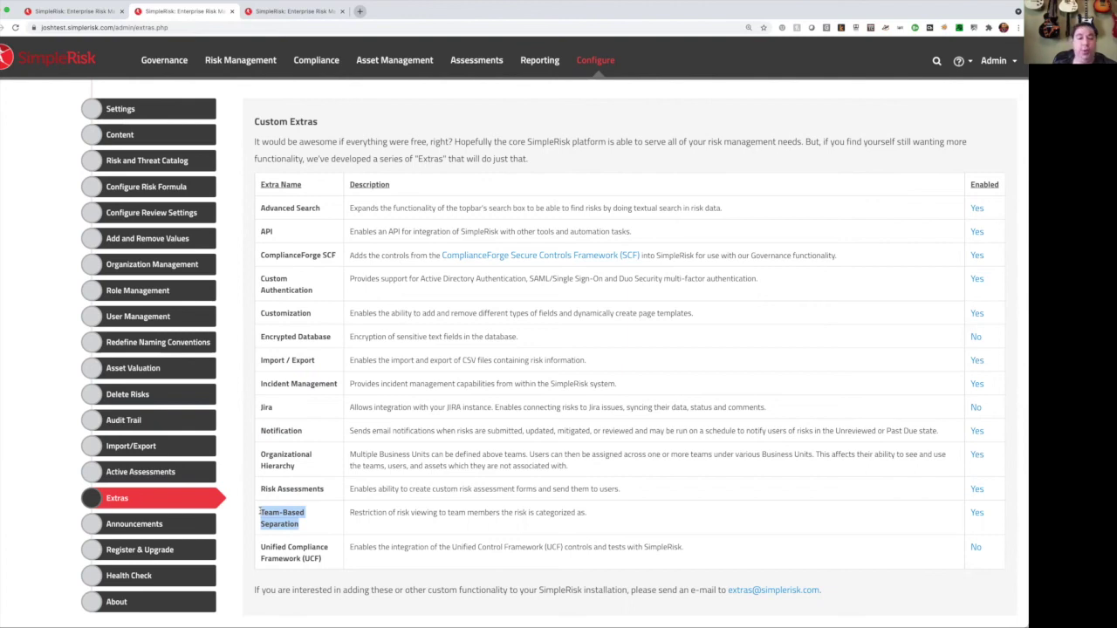
left_click_drag(300, 469, 259, 461)
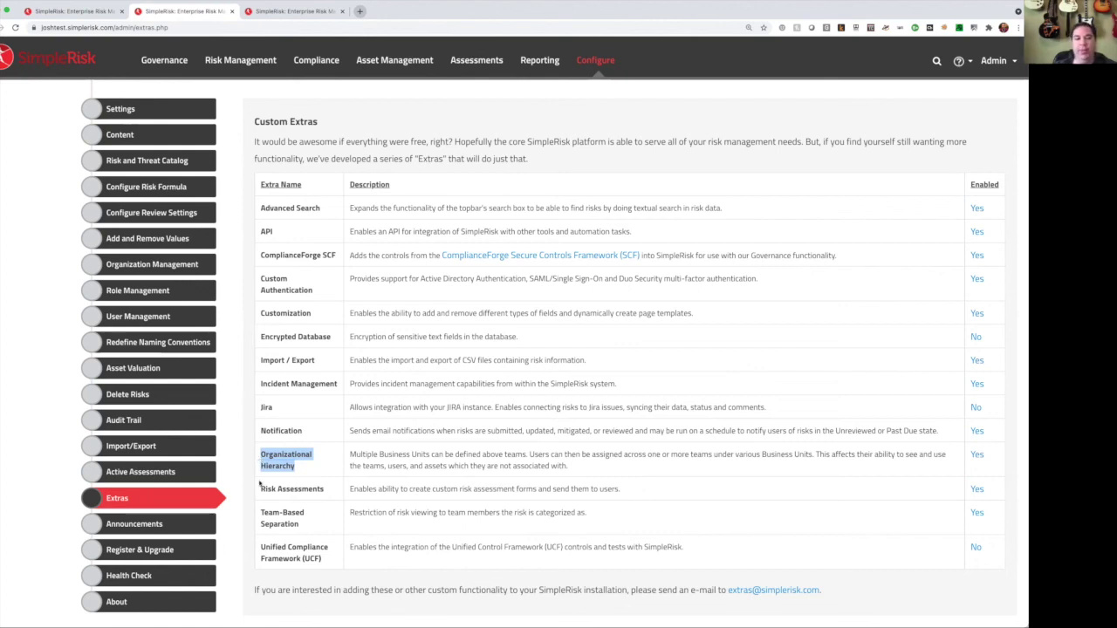
left_click_drag(259, 546, 332, 562)
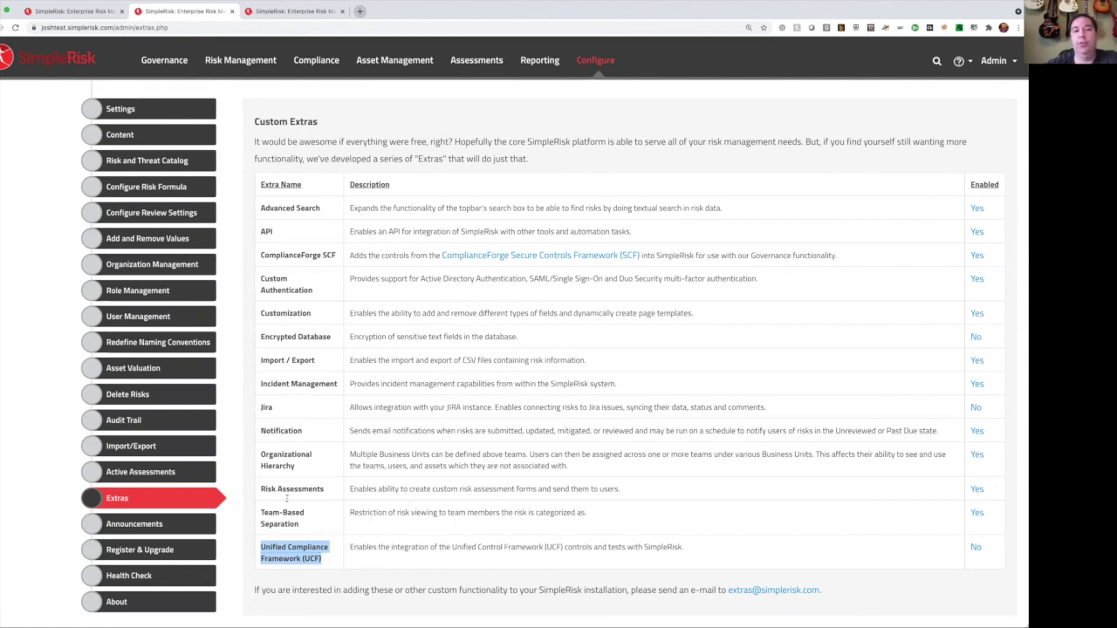
Open the Quote page of simplerisk.com and view the Core, On-Premise and Hosted deployment models with their prices.
left_click(271, 26)
type("sim")
key("Return")
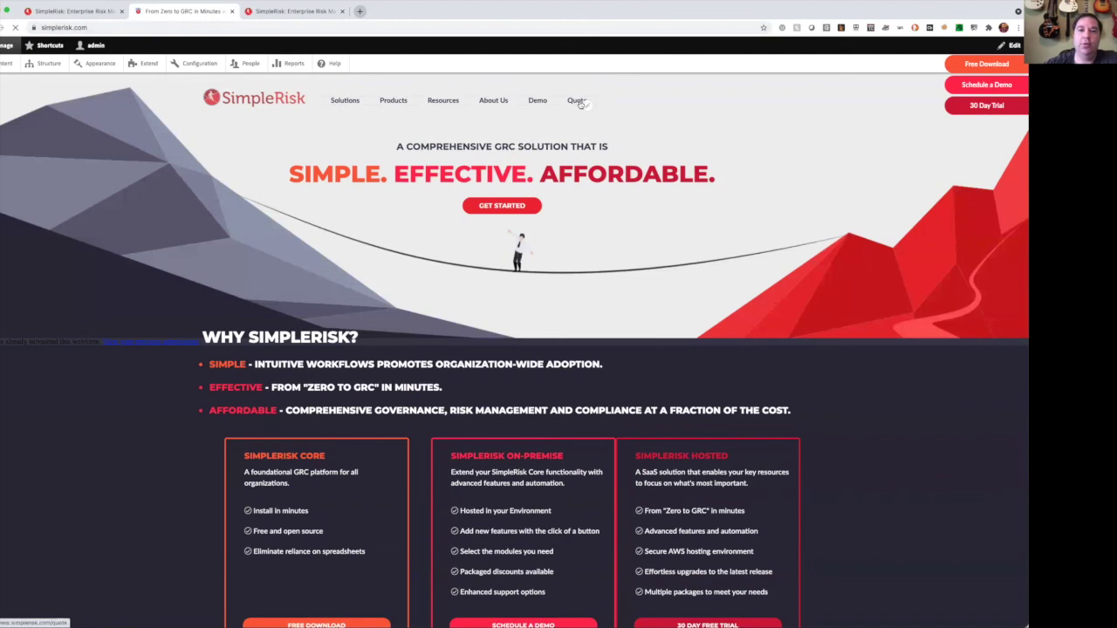
left_click(577, 101)
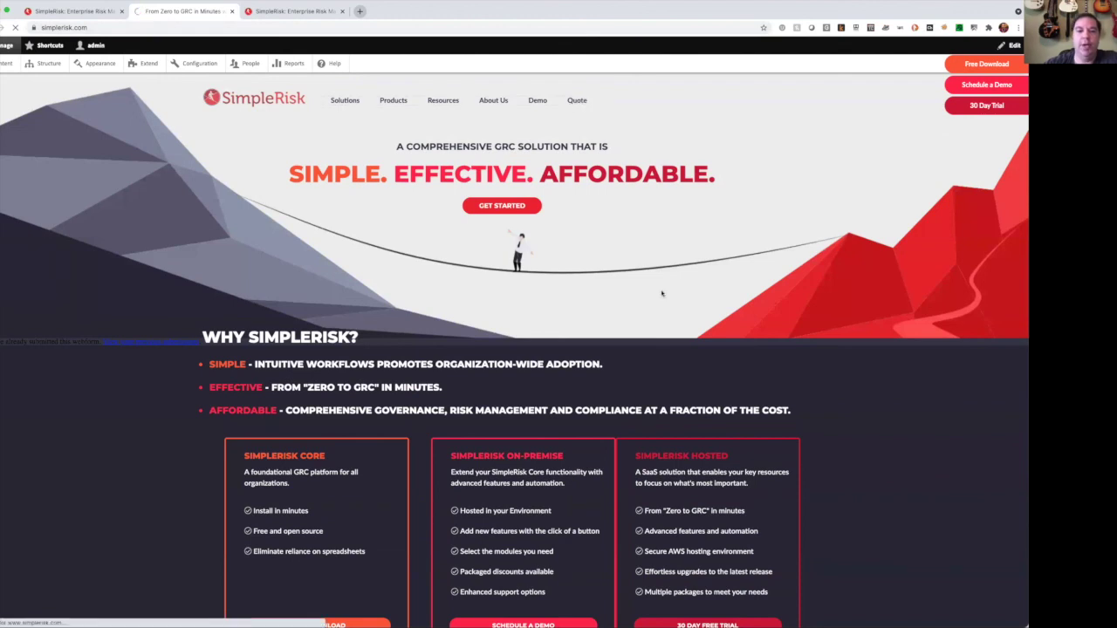
scroll(667, 294, "down", 3)
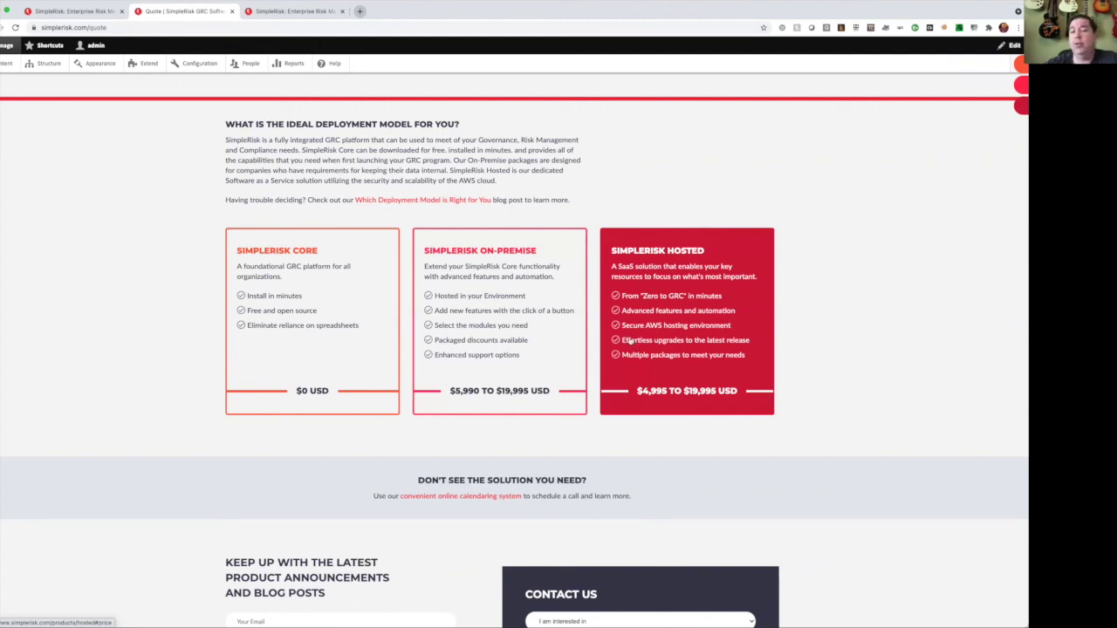
Open the SimpleRisk On-Premise pricing and compare the extras included in the Basic, Plus and Premium packages.
left_click(567, 316)
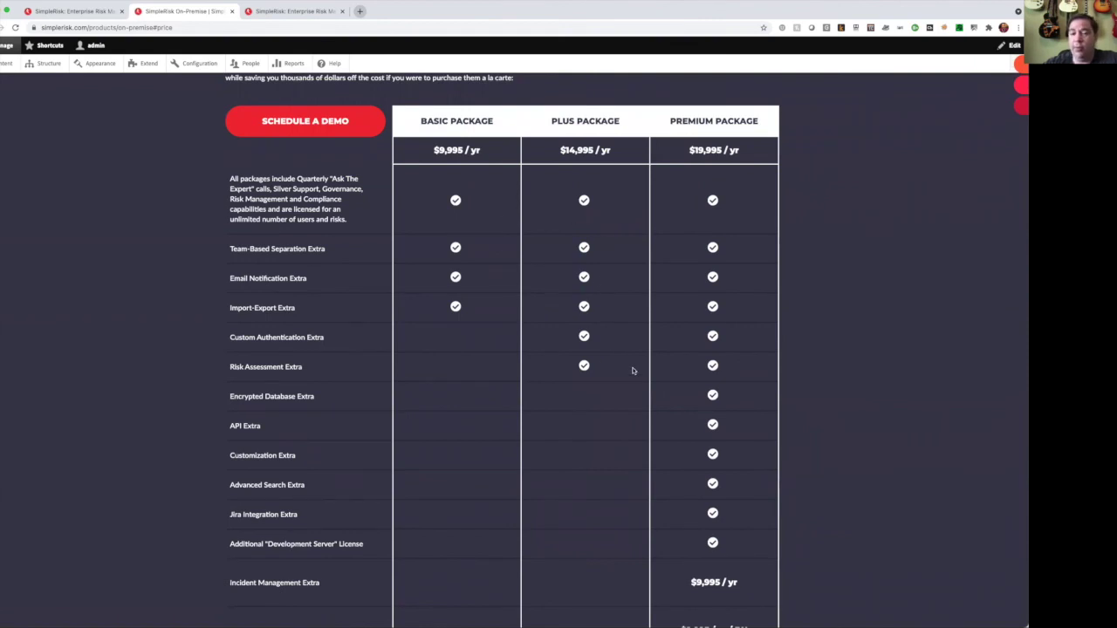
scroll(631, 369, "down", 3)
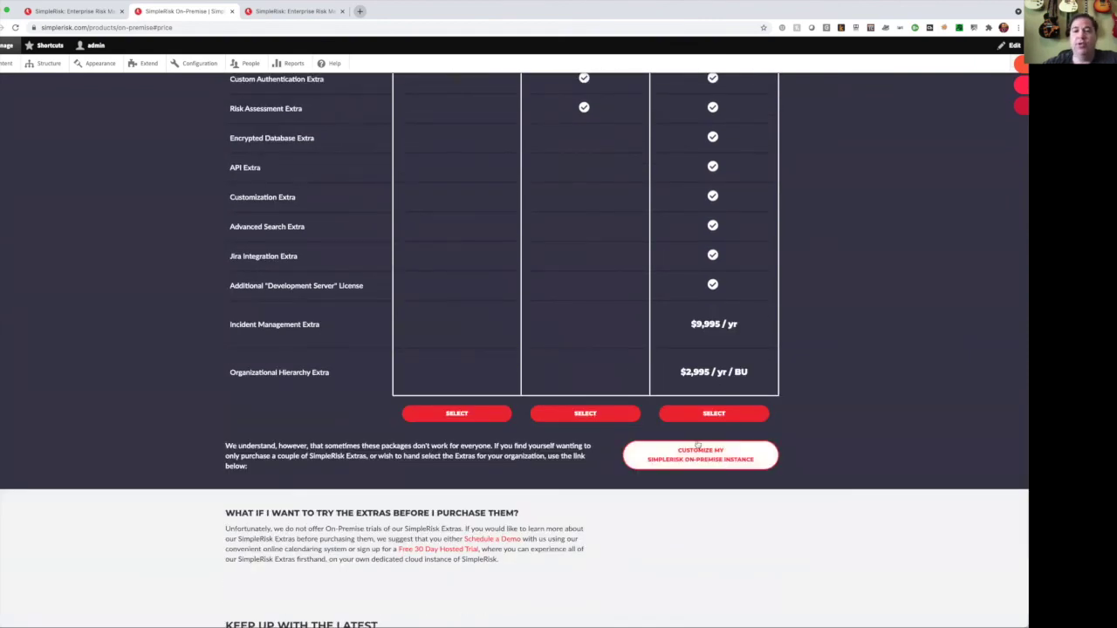
scroll(702, 376, "up", 2)
scroll(703, 377, "up", 1)
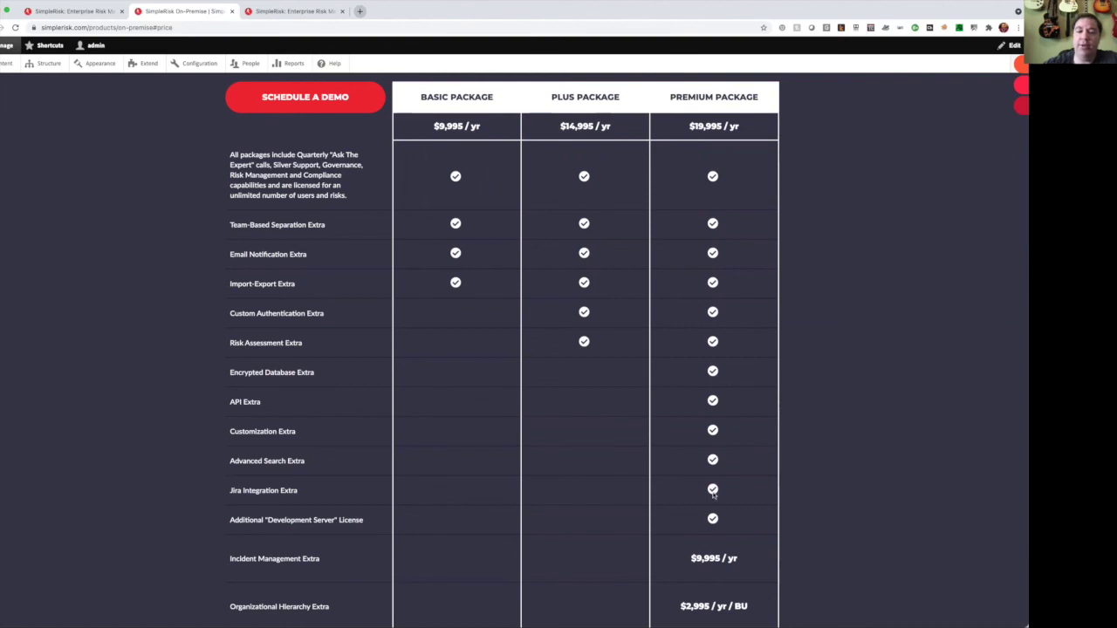
Examine the Premium package's add-on prices for the Incident Management and Organizational Hierarchy extras.
scroll(713, 495, "down", 1)
left_click_drag(688, 521, 742, 523)
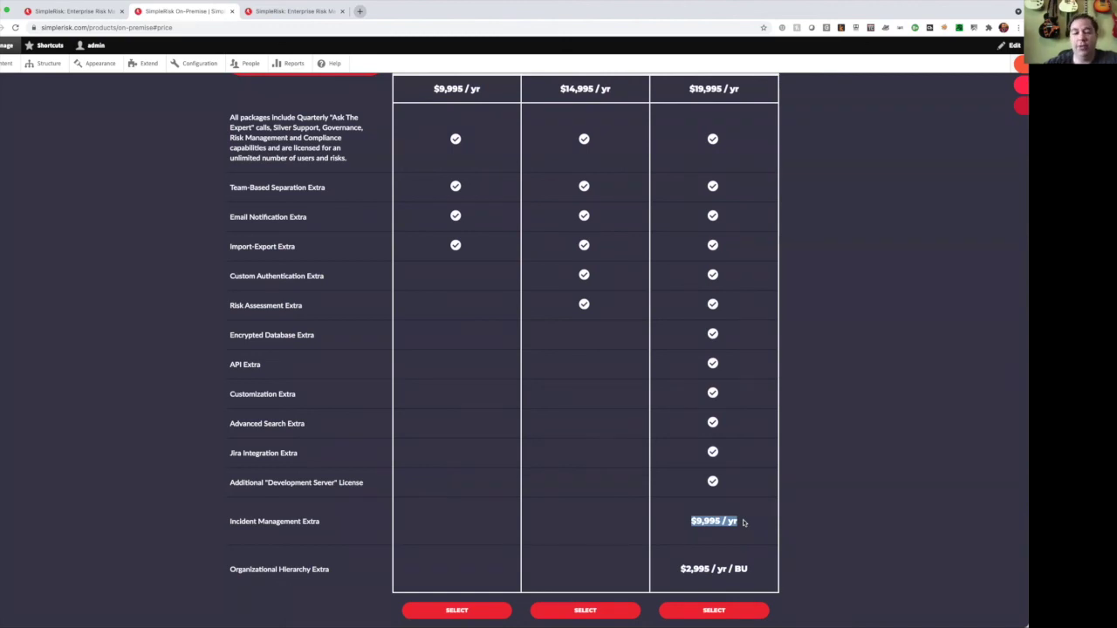
left_click(680, 569)
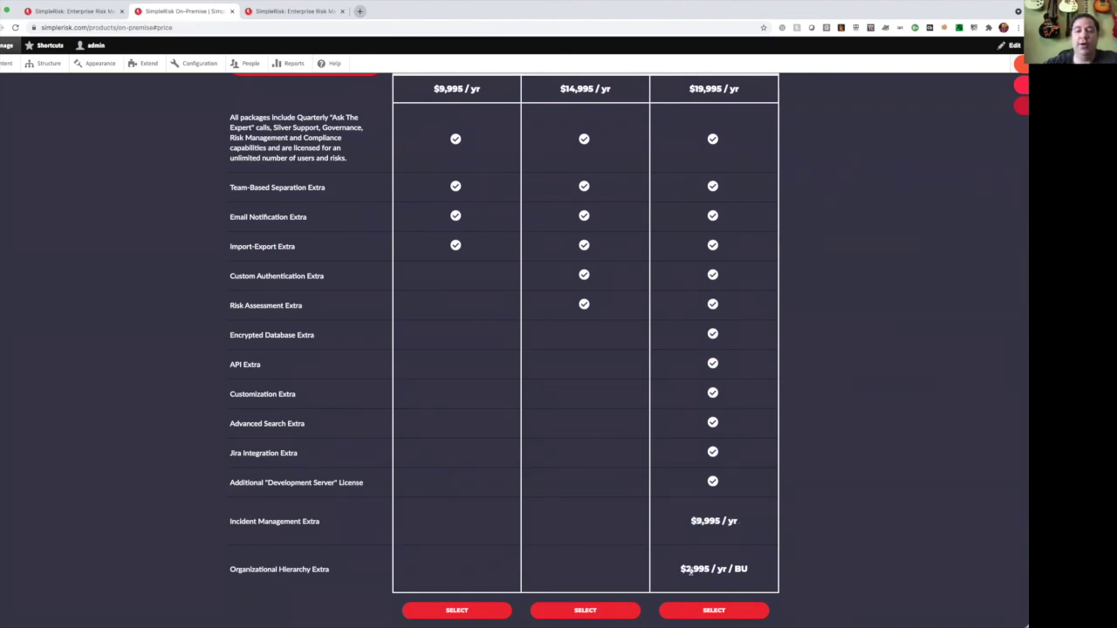
left_click_drag(690, 572, 711, 572)
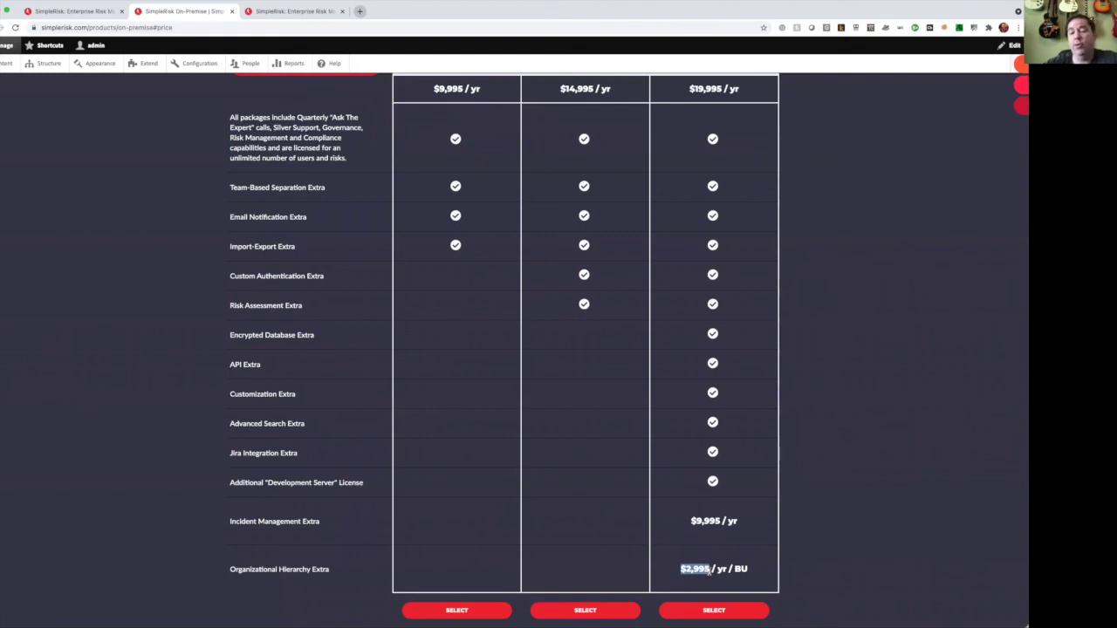
left_click(762, 575)
scroll(730, 461, "up", 2)
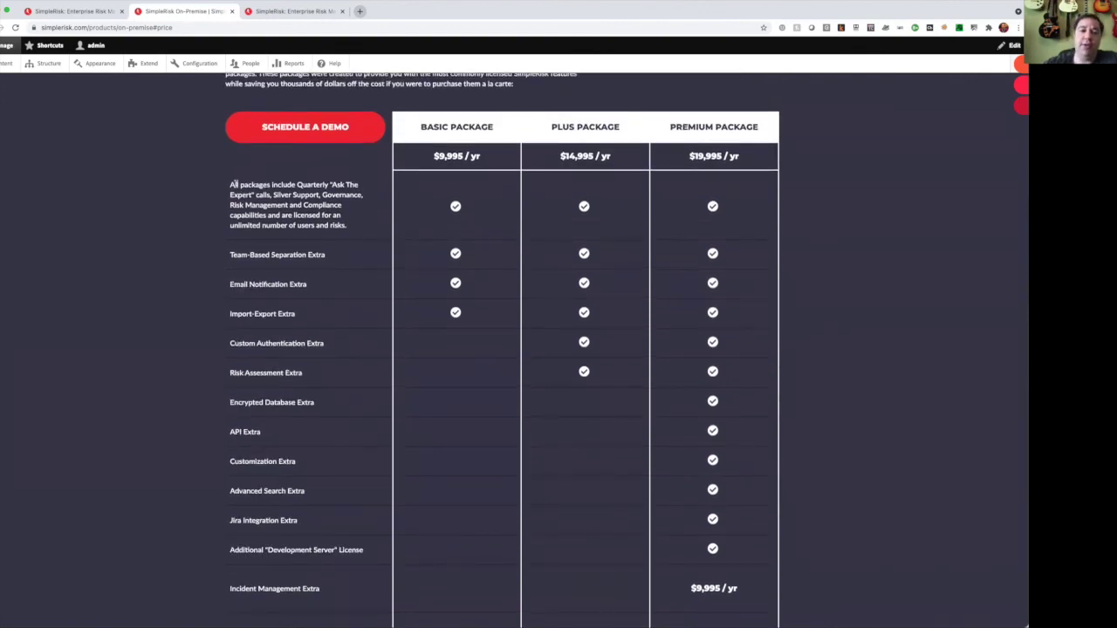
Highlight the quarterly "Ask The Expert" calls and Silver Support in the description of what all On-Premise packages include.
left_click_drag(233, 184, 273, 195)
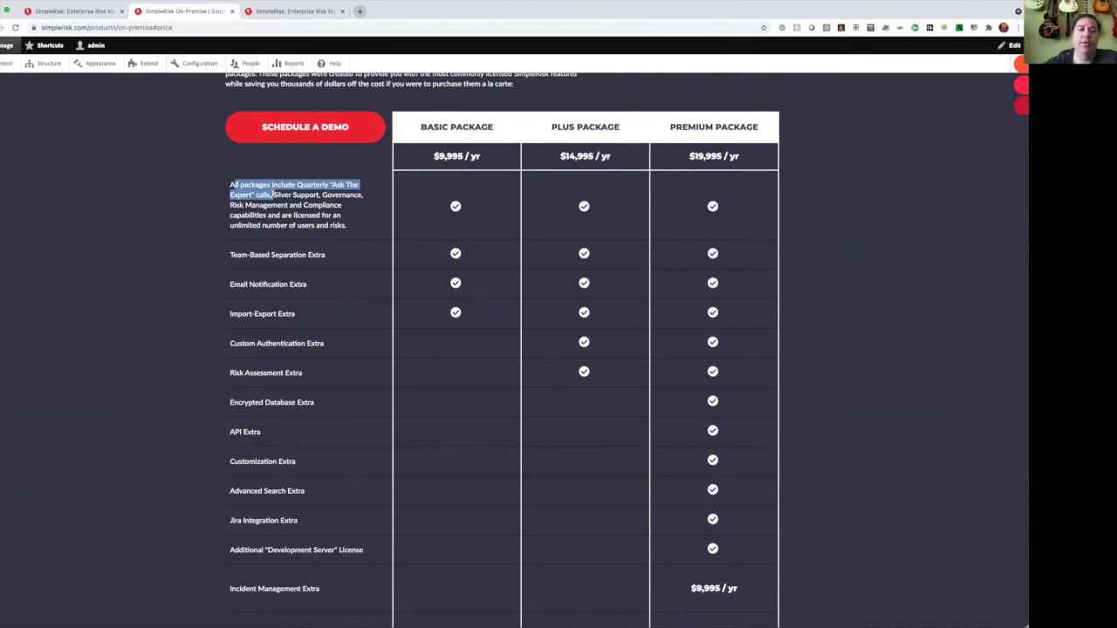
left_click_drag(273, 194, 321, 194)
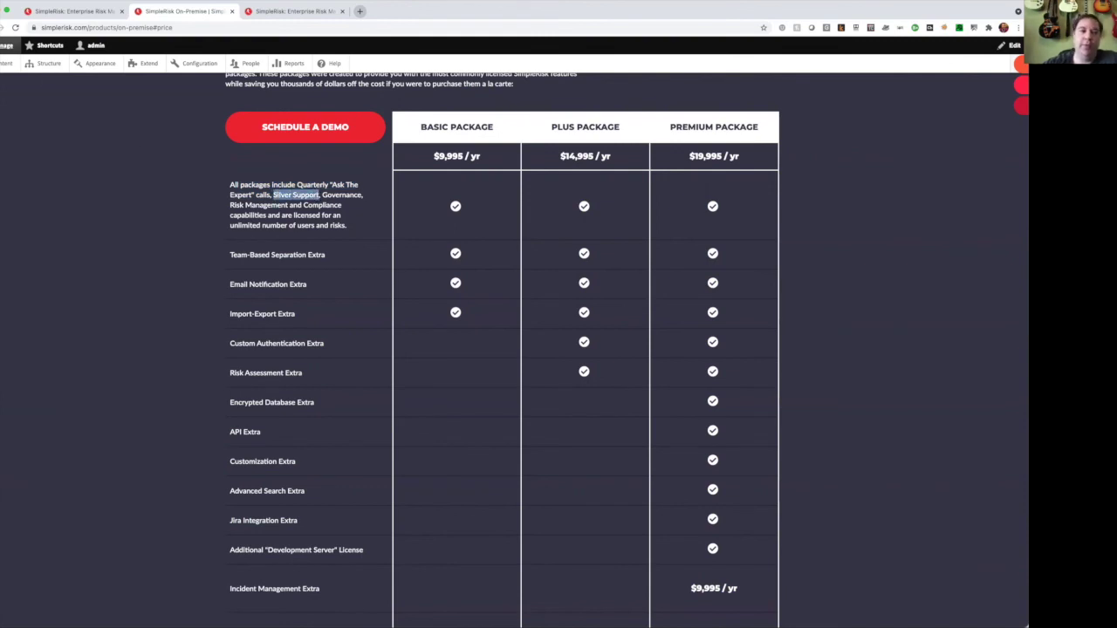
Return to the Quote page, open the SimpleRisk Hosted pricing and highlight the Small and Medium Enterprise yearly prices.
key("super+Left")
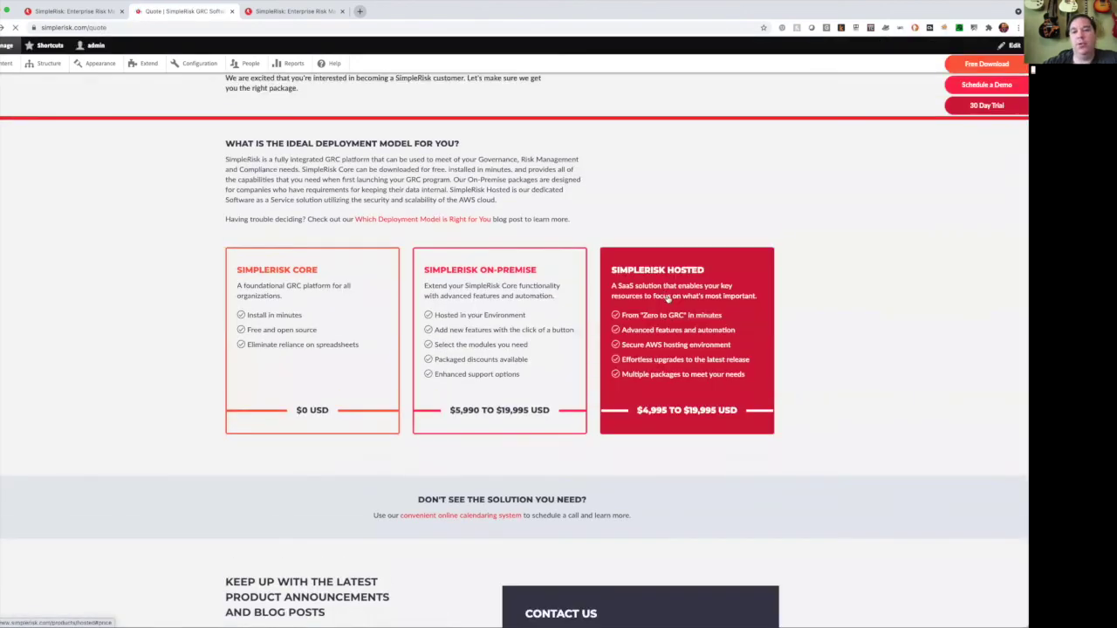
left_click(606, 250)
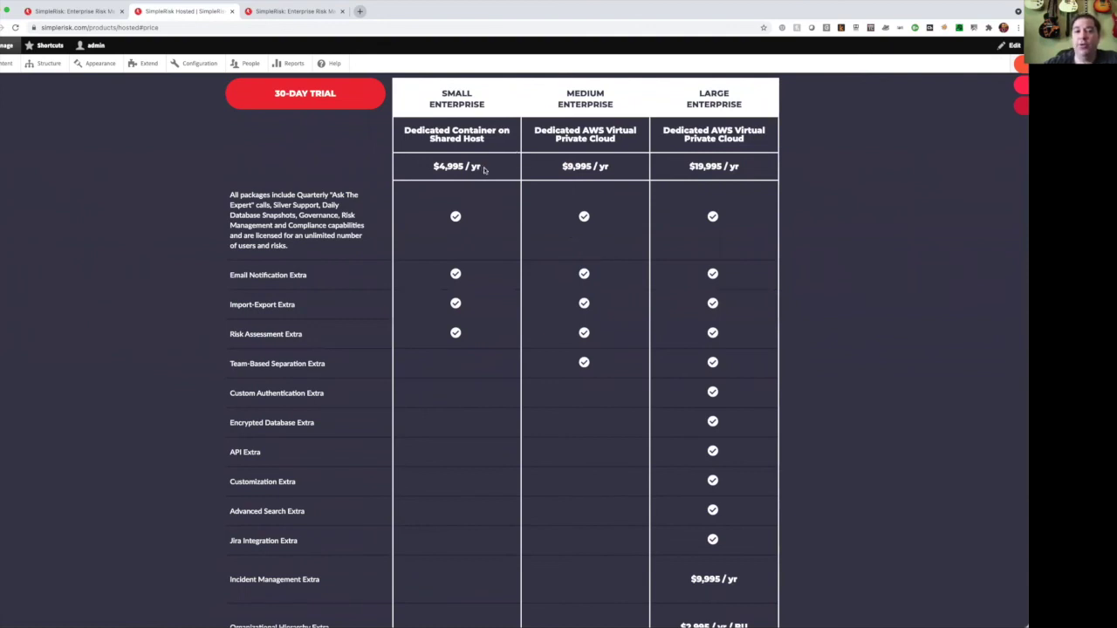
left_click_drag(426, 166, 463, 166)
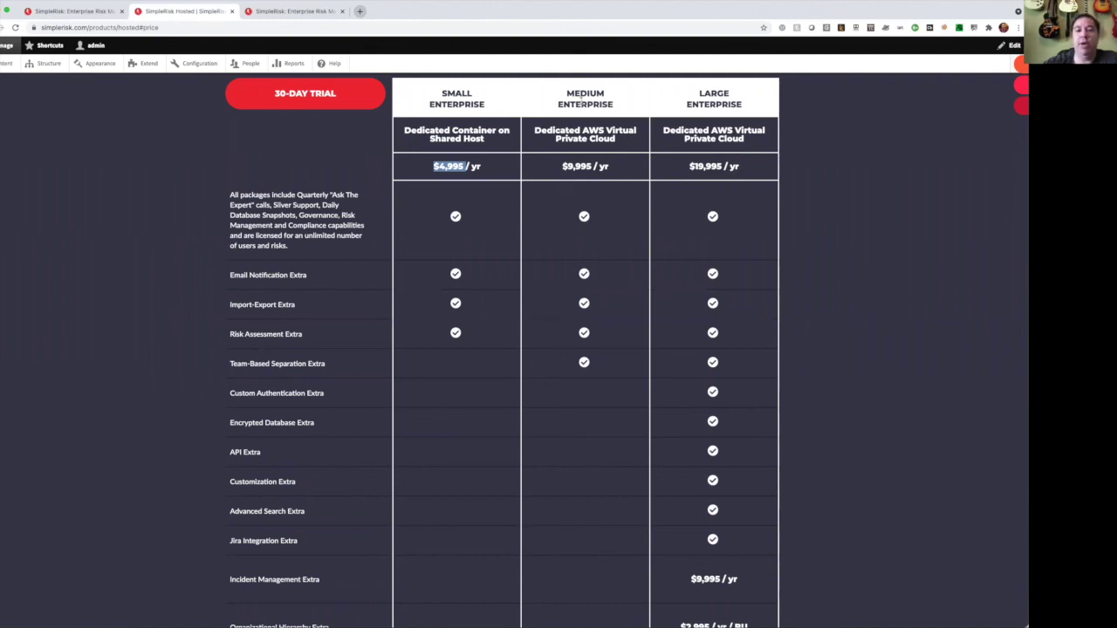
left_click_drag(561, 167, 613, 169)
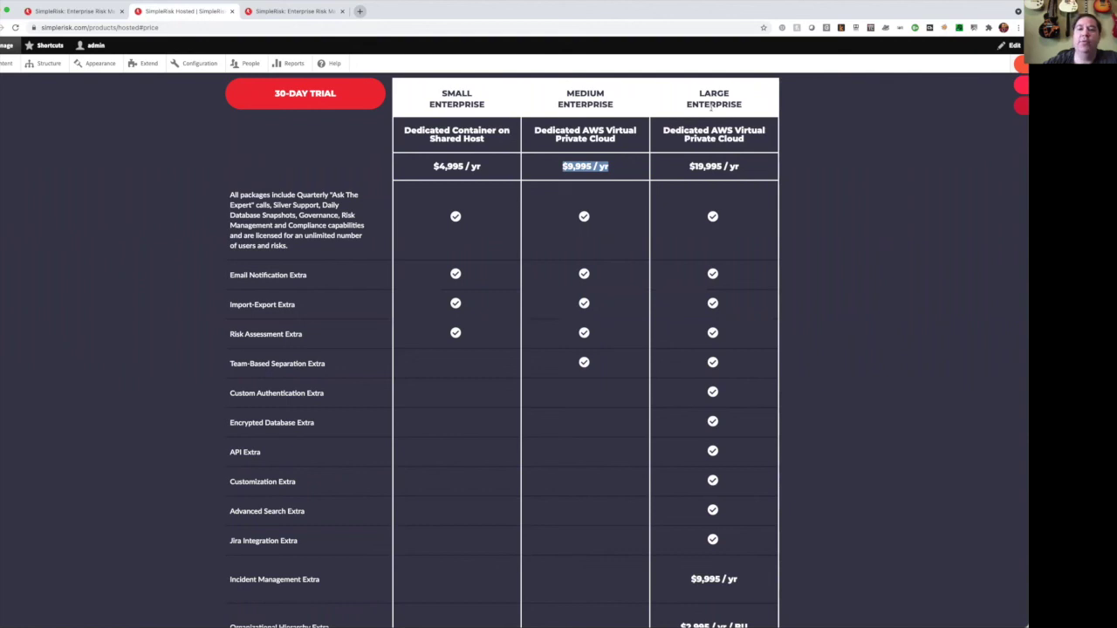
Highlight the Large Enterprise package's yearly price and review its included extras and add-on prices.
left_click_drag(688, 166, 734, 161)
left_click(744, 165)
triple_click(745, 165)
left_click(713, 392)
scroll(713, 392, "down", 2)
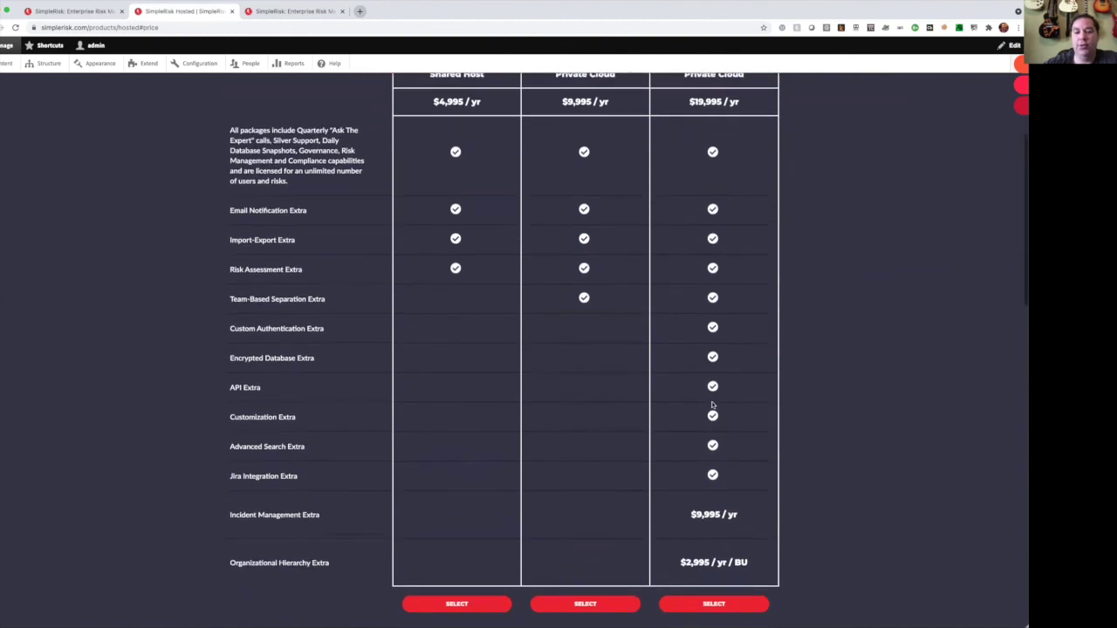